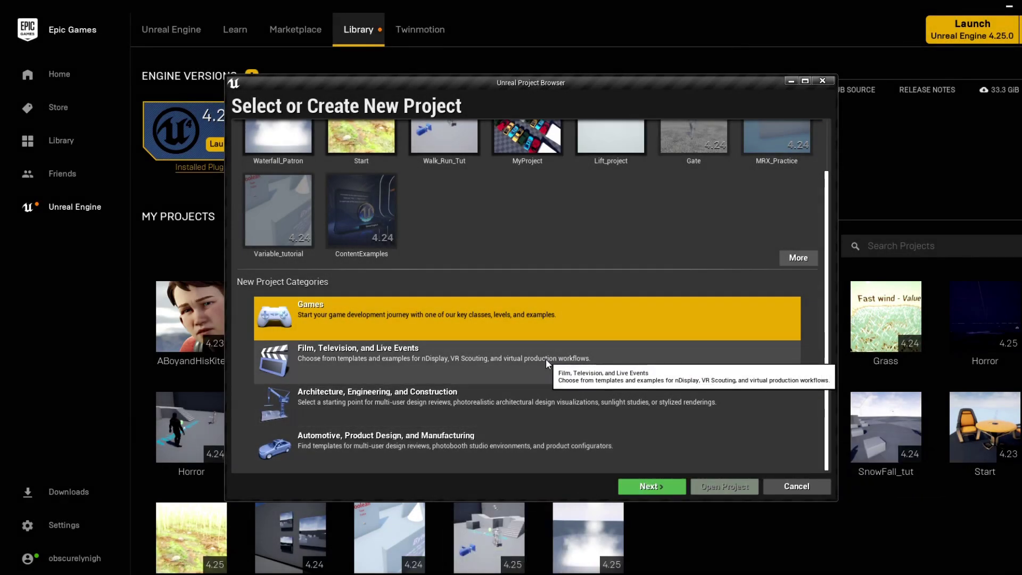
Start a new project in the Games category using the Blank template.
scroll(447, 296, "up", 2)
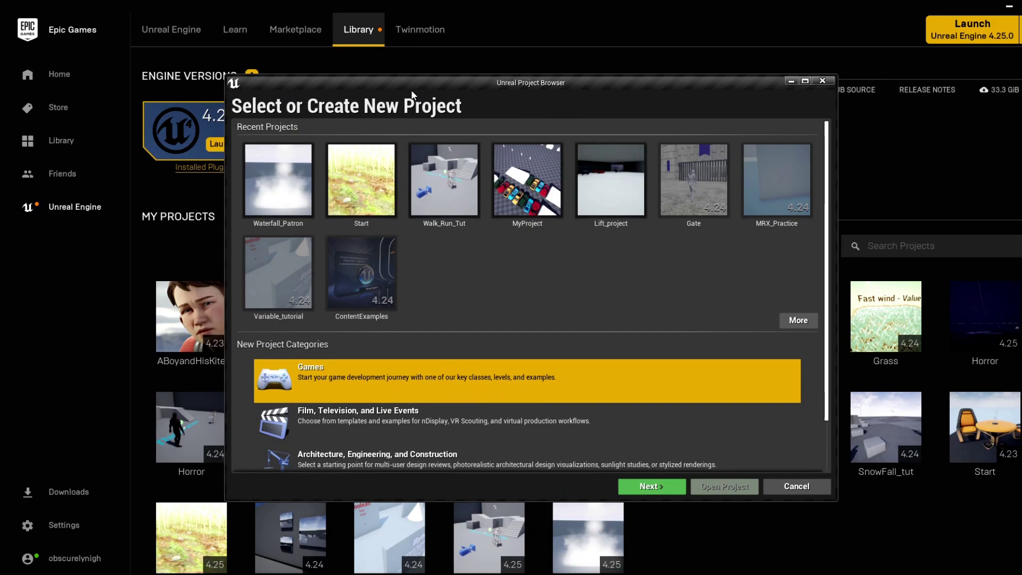
scroll(334, 373, "down", 1)
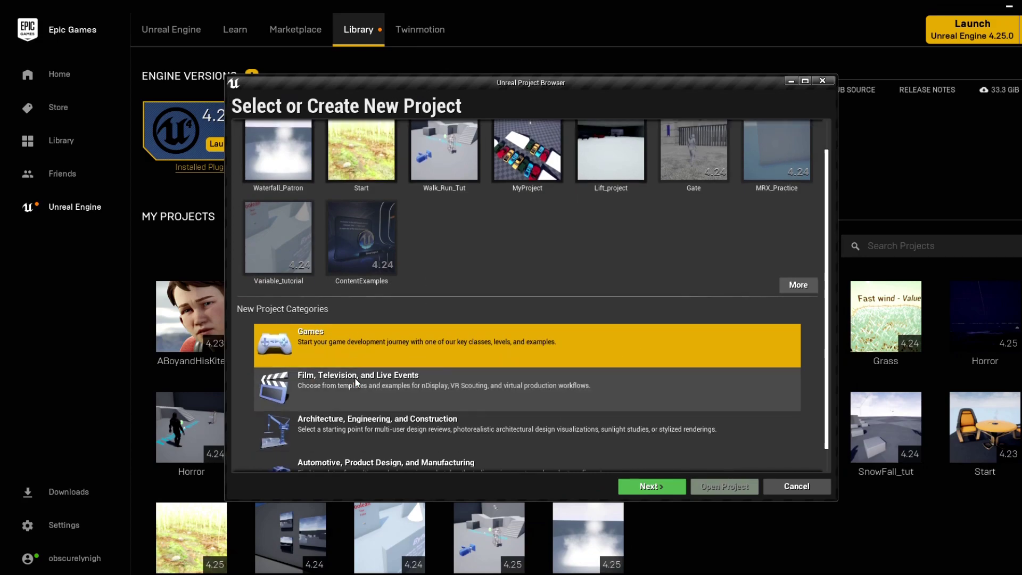
left_click(650, 487)
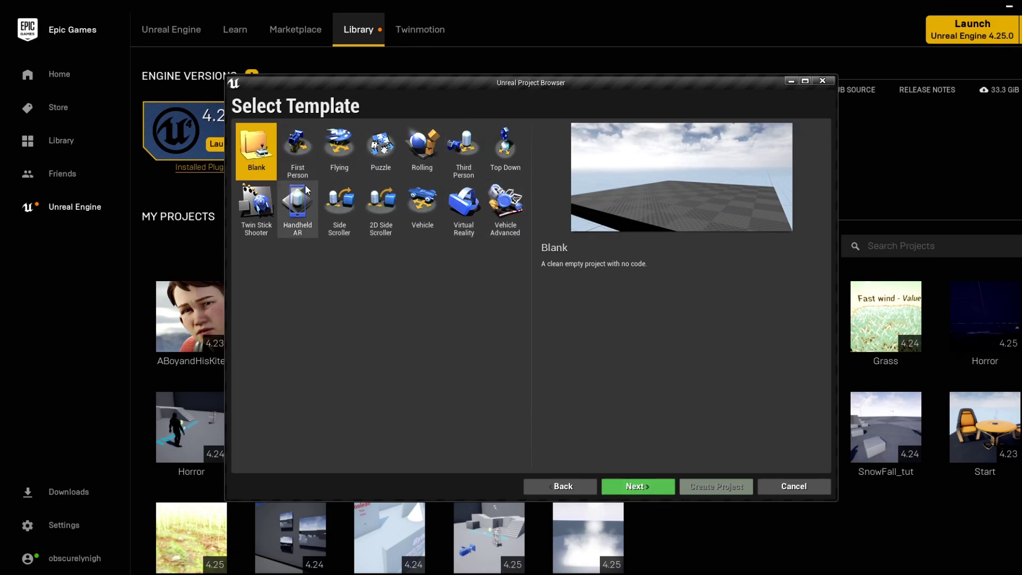
left_click(288, 144)
left_click(257, 153)
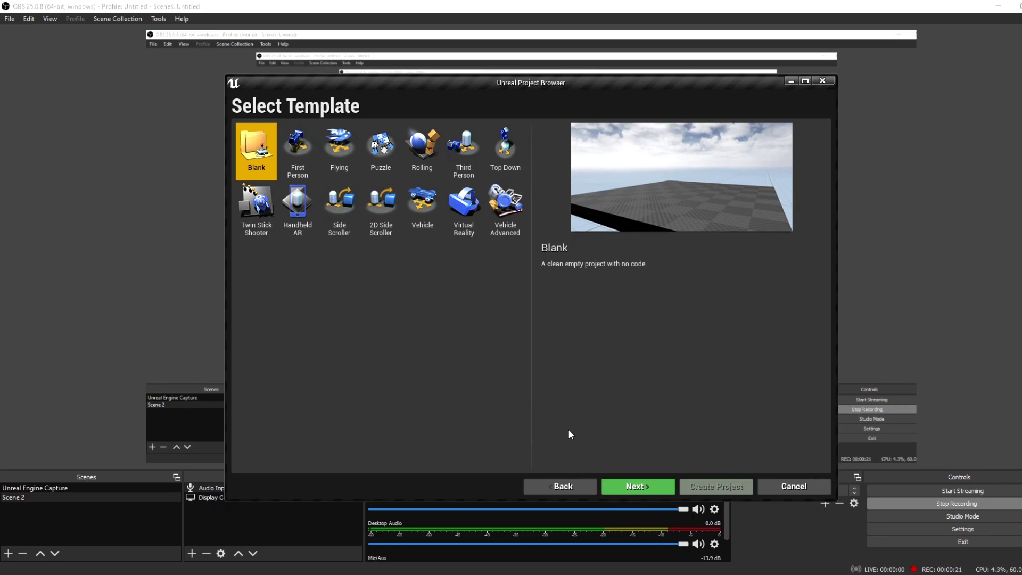
left_click(641, 487)
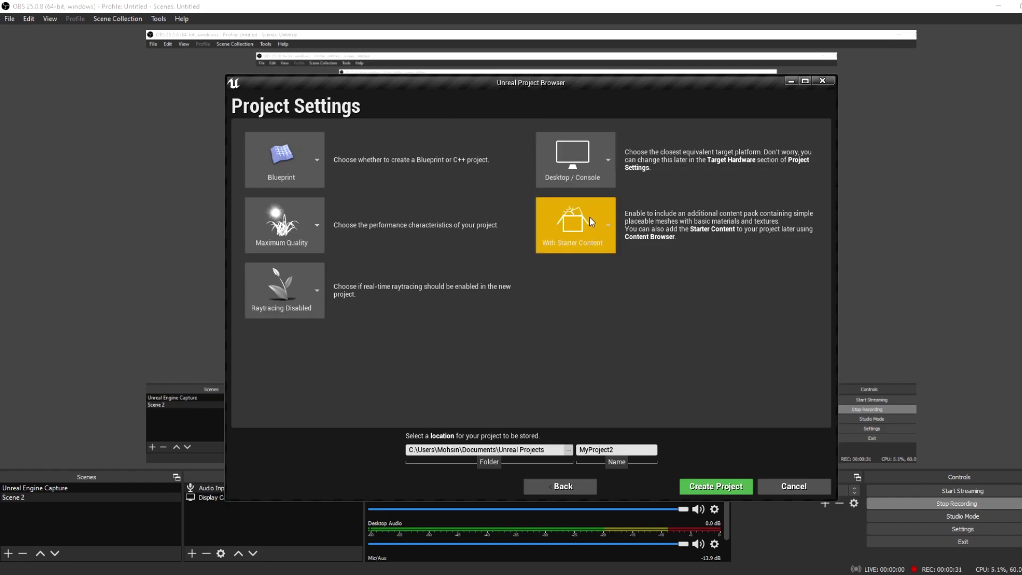
Name the project Waterfall and create it with the Blueprint, Maximum Quality and Starter Content settings.
left_click(646, 451)
type("WAt")
key("BackSpace")
key("BackSpace")
type("aterfall")
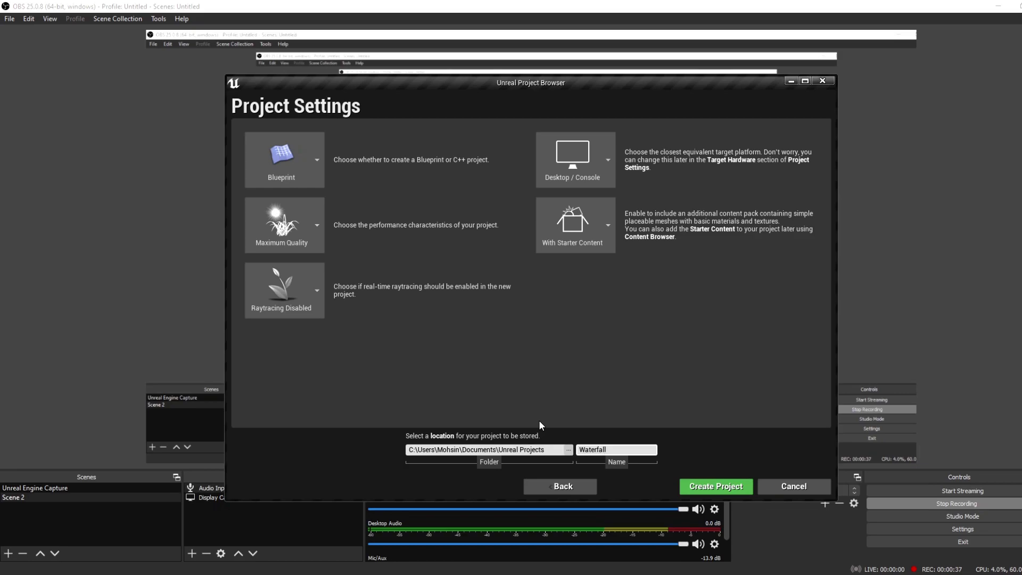
left_click(716, 486)
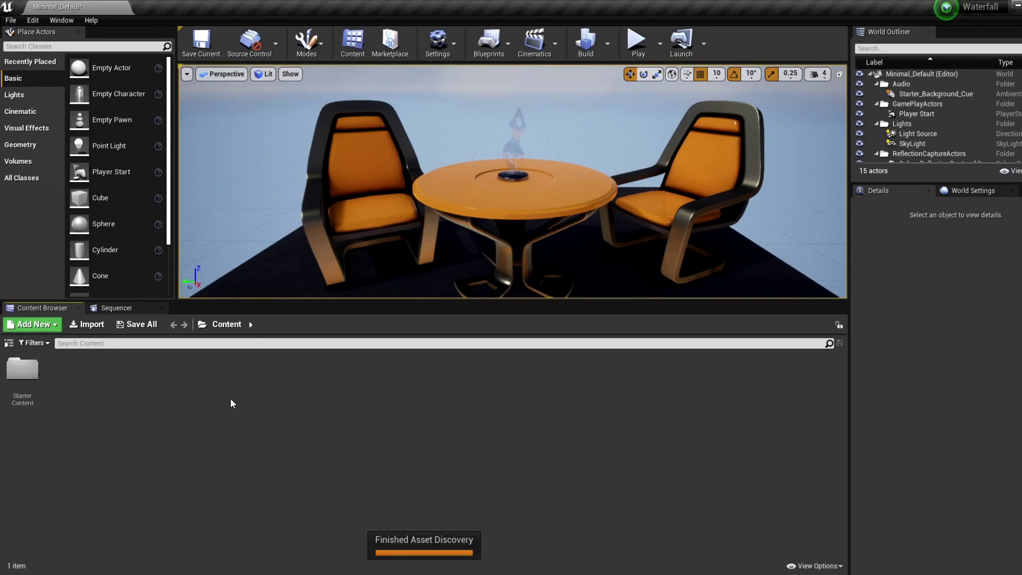
Create a folder named Main in the project's Content folder.
right_click(109, 393)
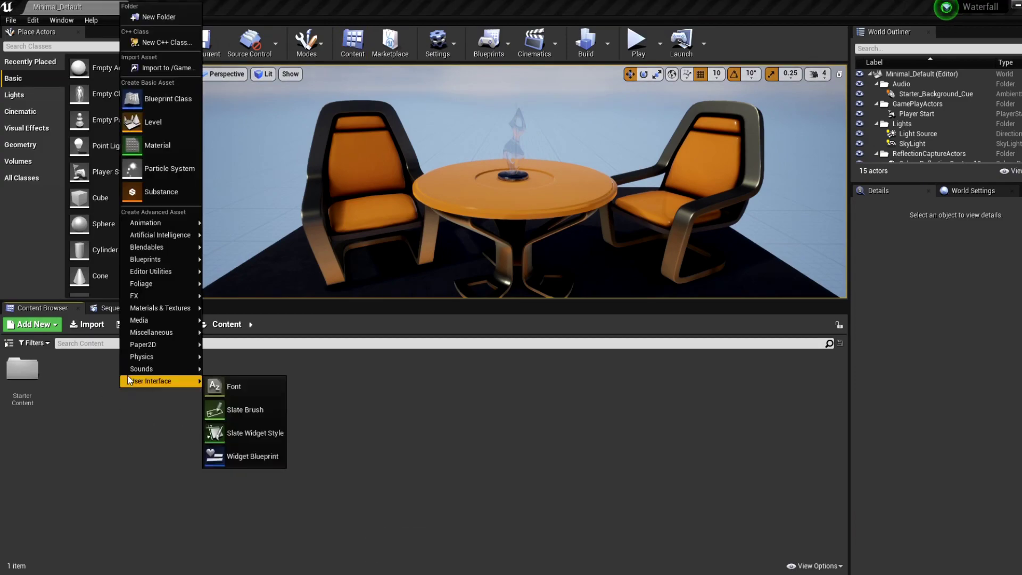
left_click(33, 324)
left_click(94, 232)
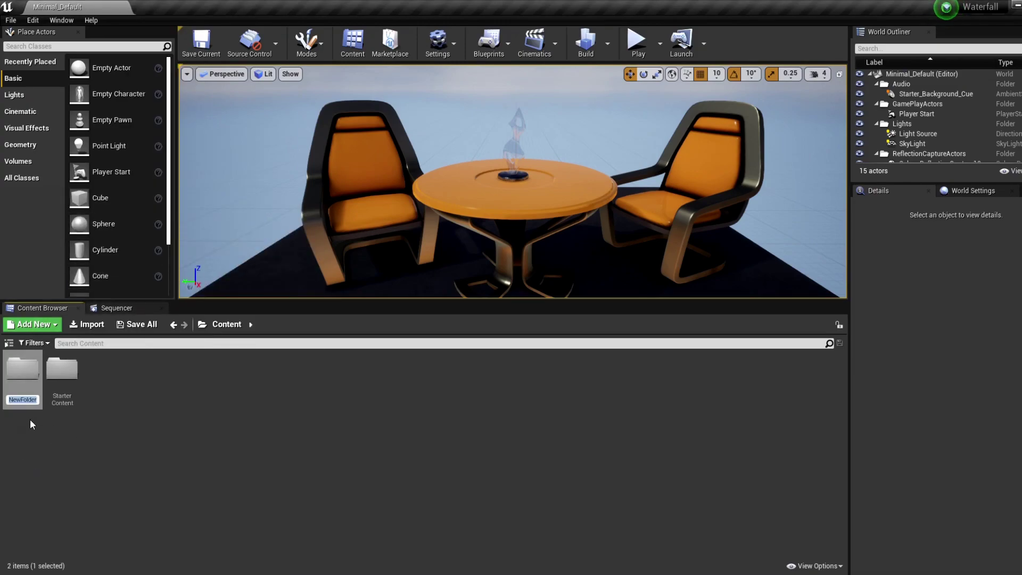
type("Main")
key("Return")
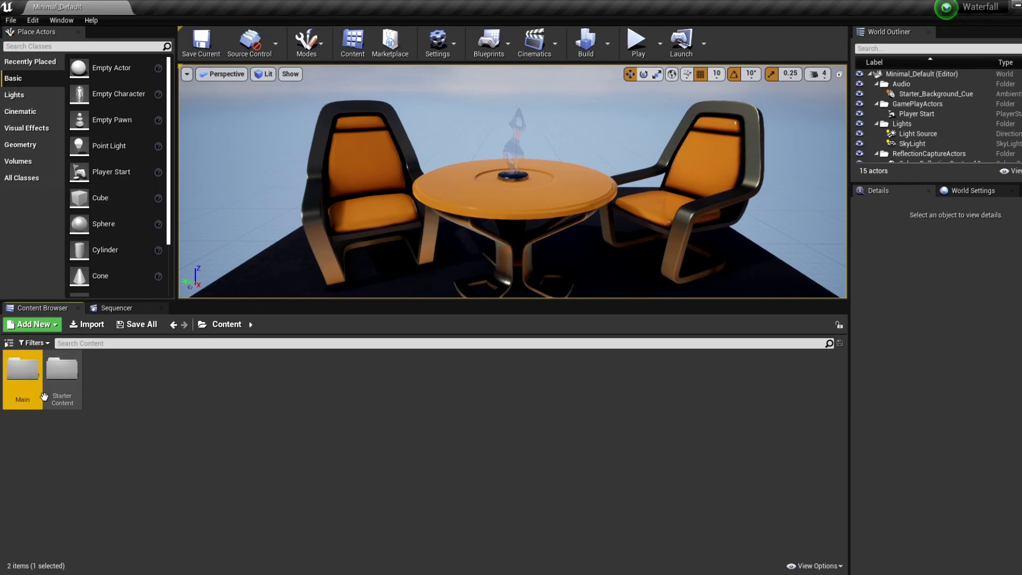
Open the Main folder and create a subfolder named Particles in it.
double_click(27, 381)
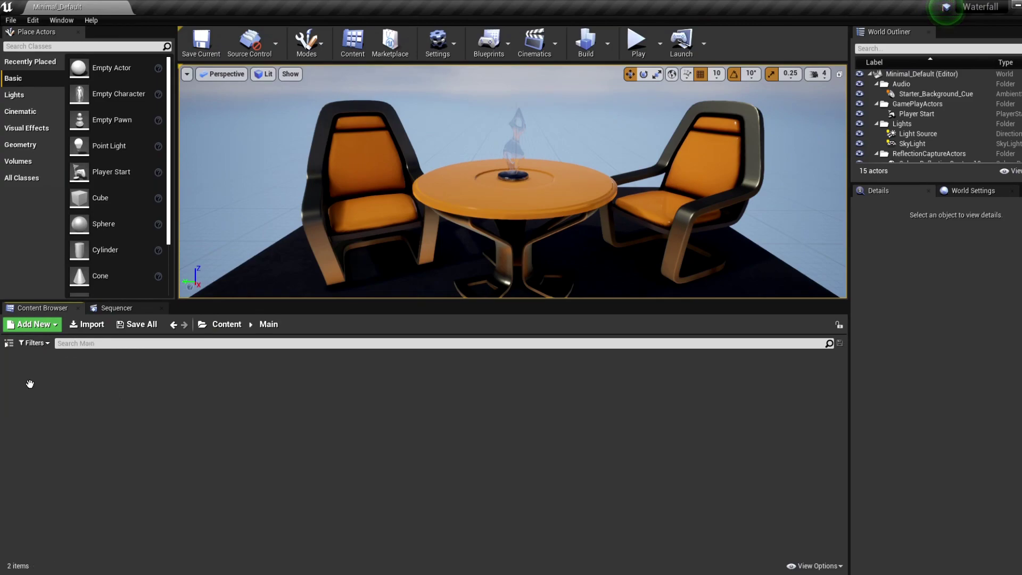
right_click(209, 406)
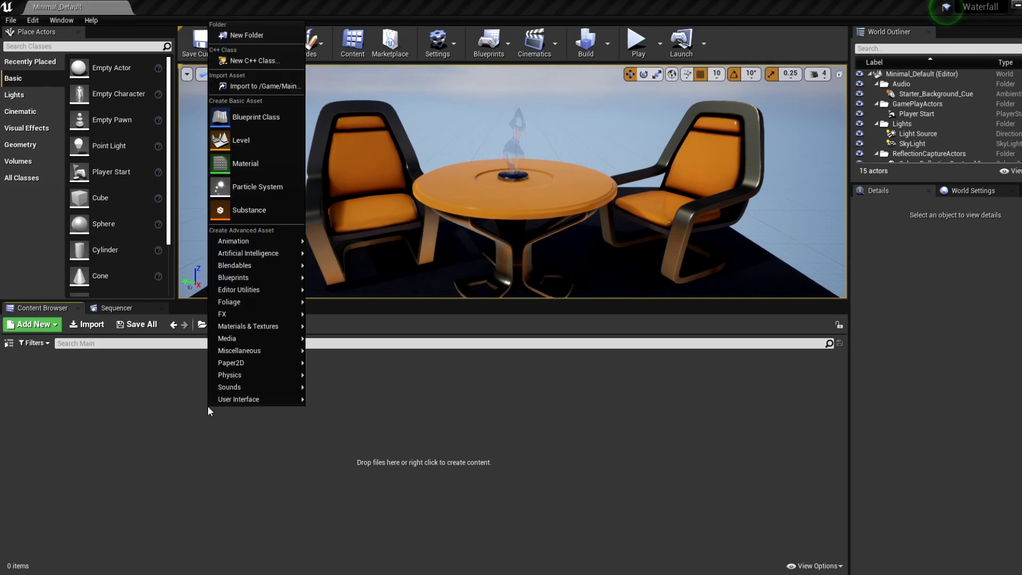
left_click(234, 36)
key("BackSpace")
type("Particles")
key("Return")
Create a folder named Materials next to the Particles folder.
right_click(181, 378)
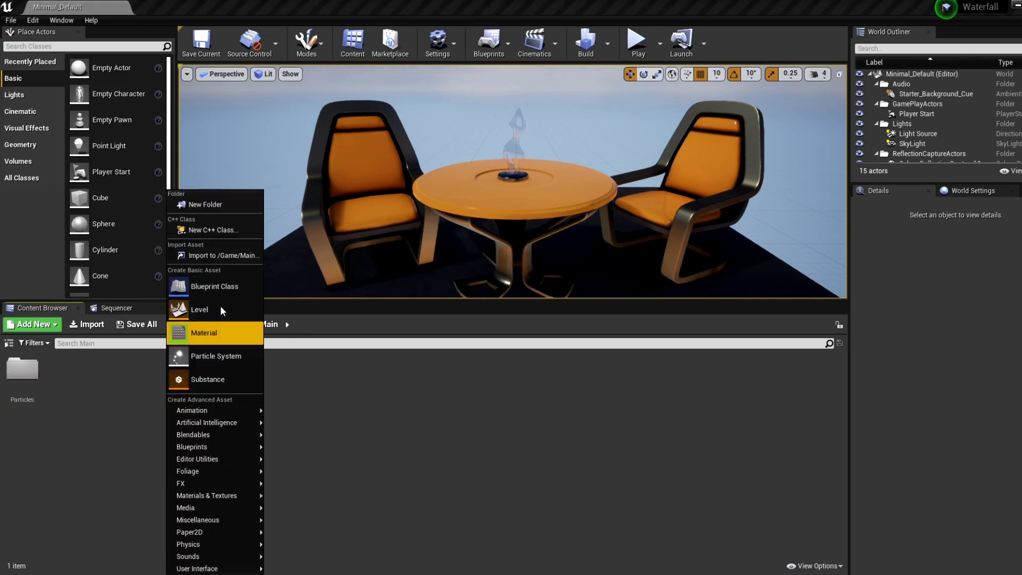
left_click(217, 205)
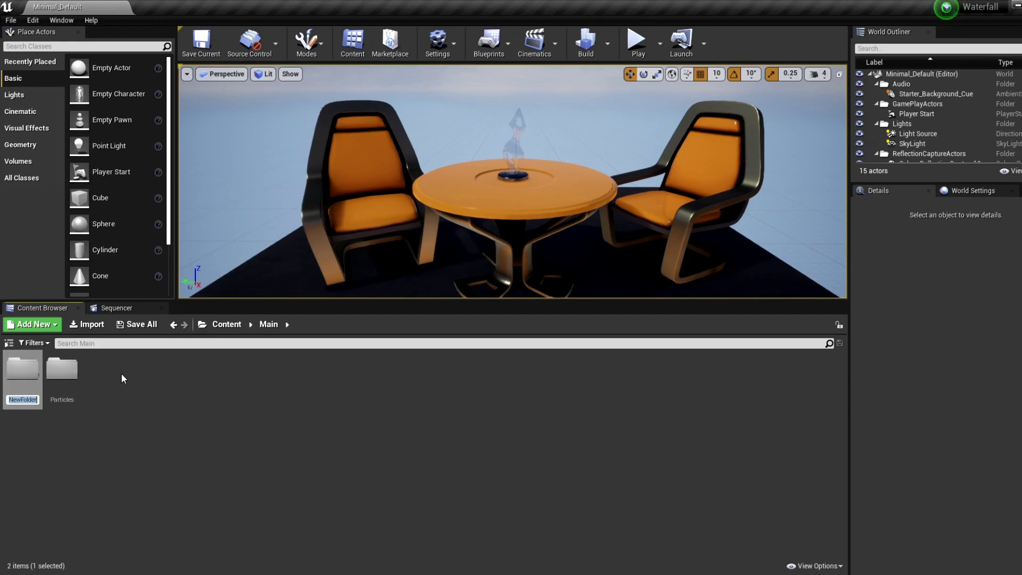
type("Materials")
key("Return")
Create a third folder named Sound inside the Main folder.
right_click(128, 385)
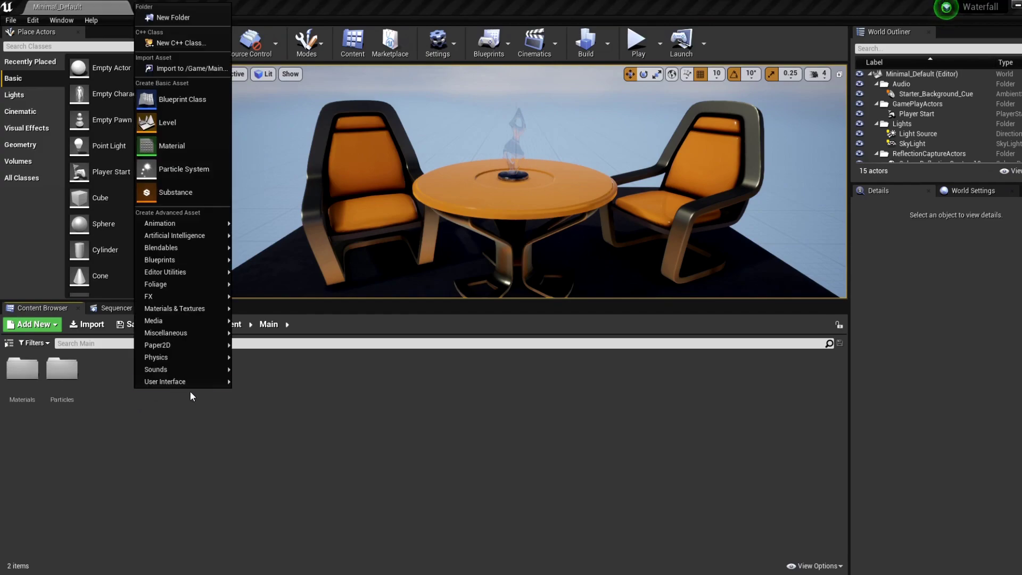
type("Sou")
key("BackSpace")
left_click(174, 17)
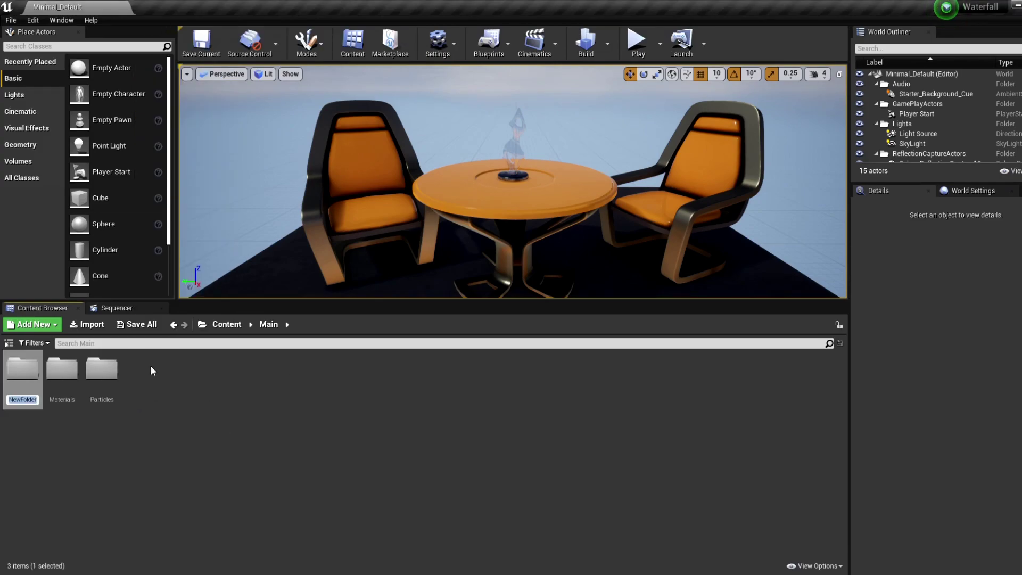
type("Sound")
key("Return")
left_click(145, 362)
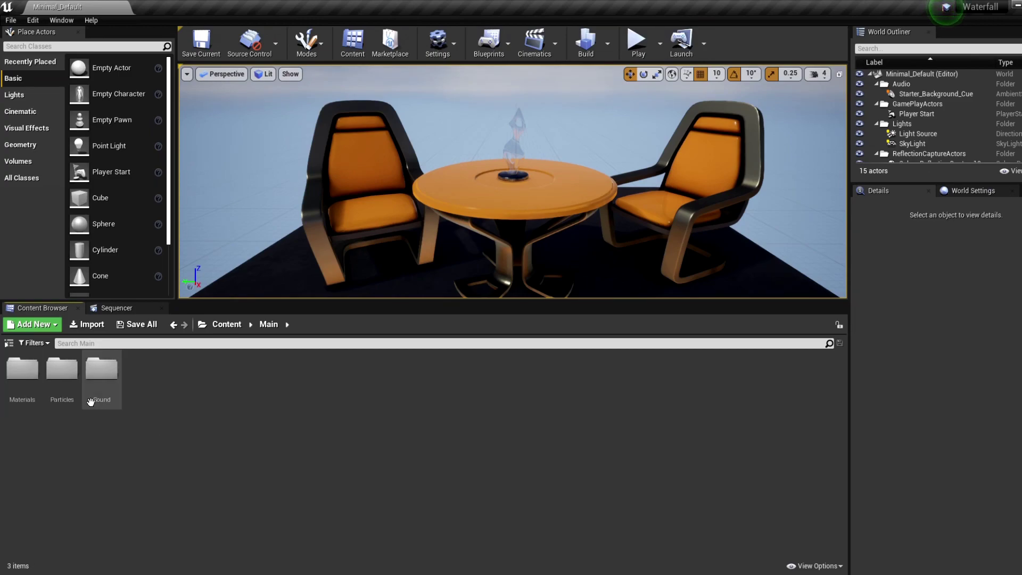
Import the texture file "Waterfall texture 1 (1).png" from the UE4 Waterfall folder into the Materials folder.
double_click(22, 395)
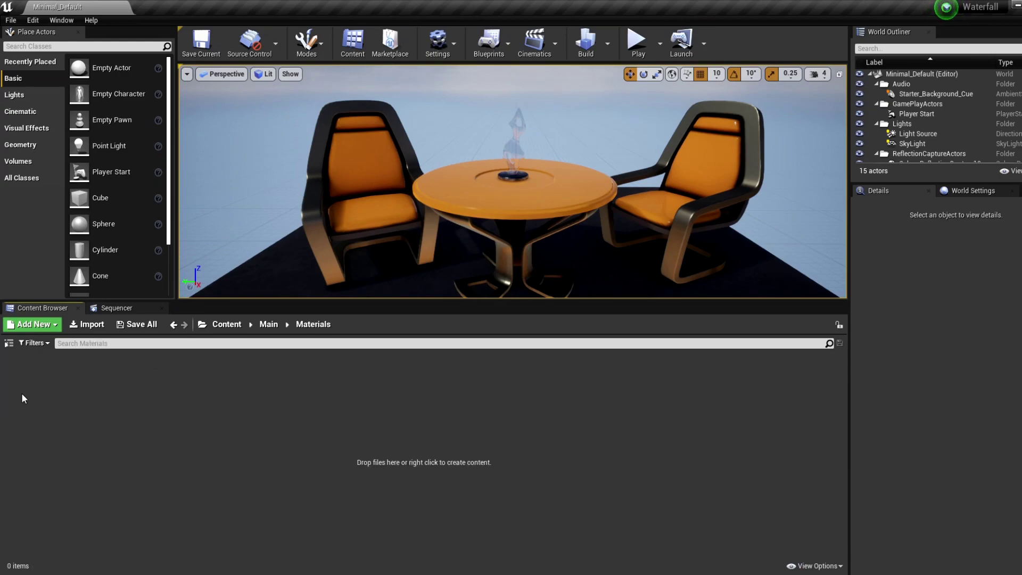
left_click(89, 325)
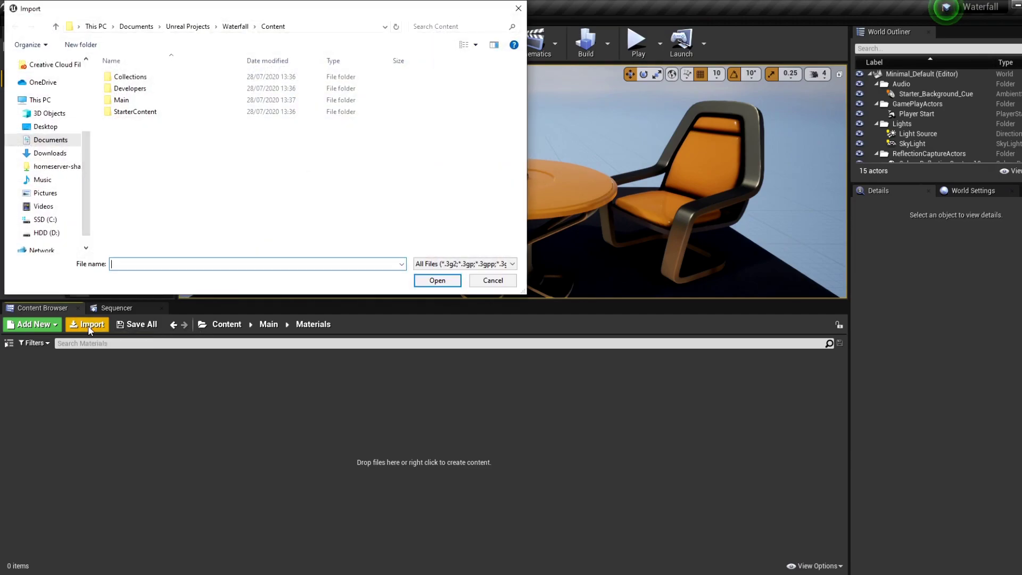
scroll(43, 119, "up", 1)
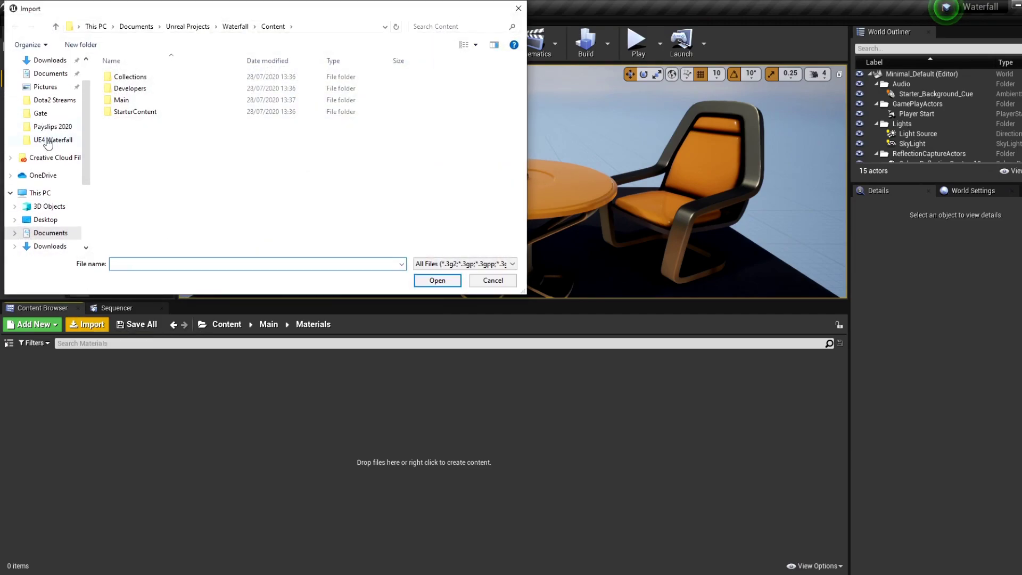
left_click(51, 140)
double_click(182, 99)
left_click(107, 392)
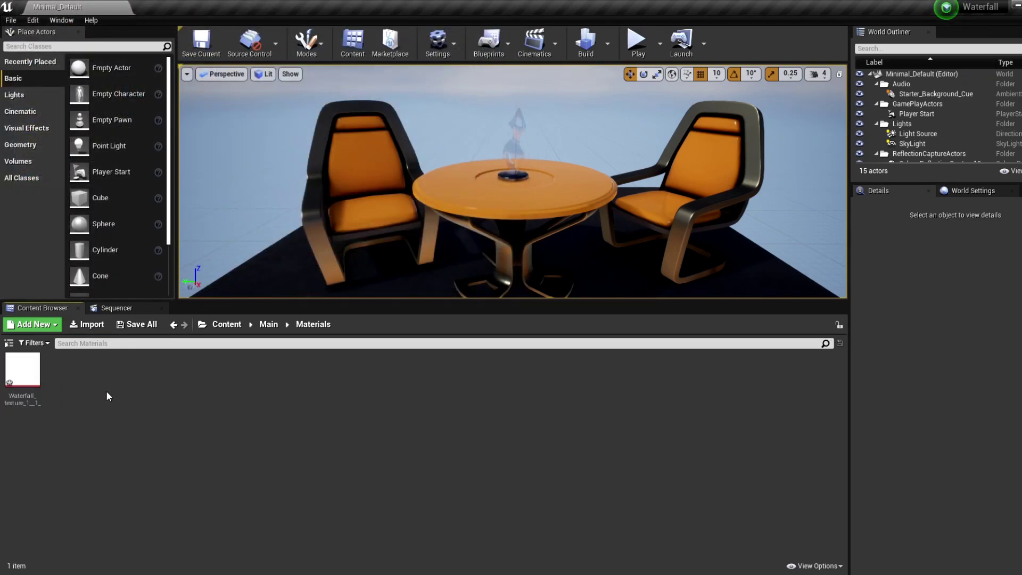
Create a material from the imported waterfall texture and name it M_waterfallMain.
left_click(23, 380)
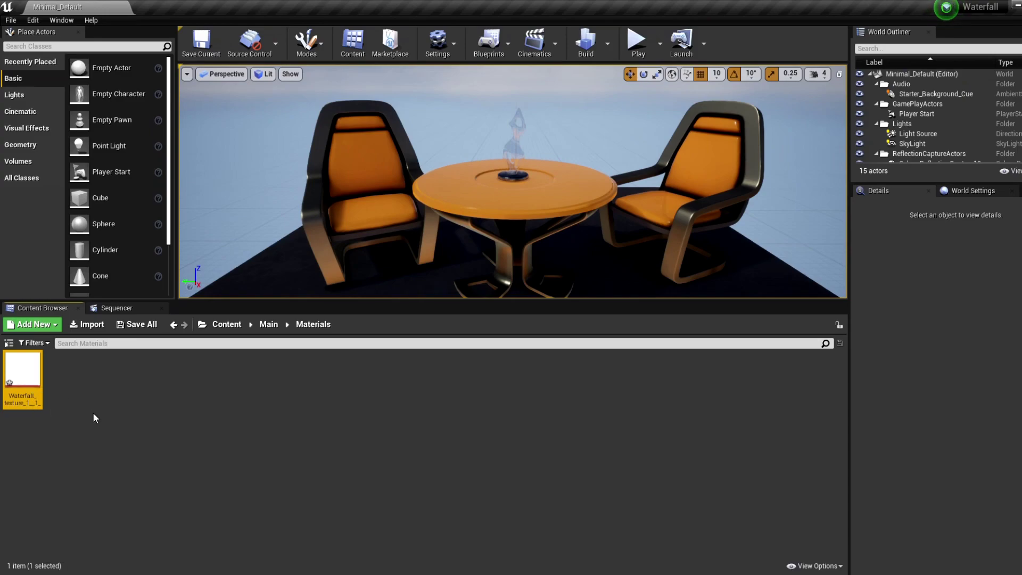
left_click(103, 417)
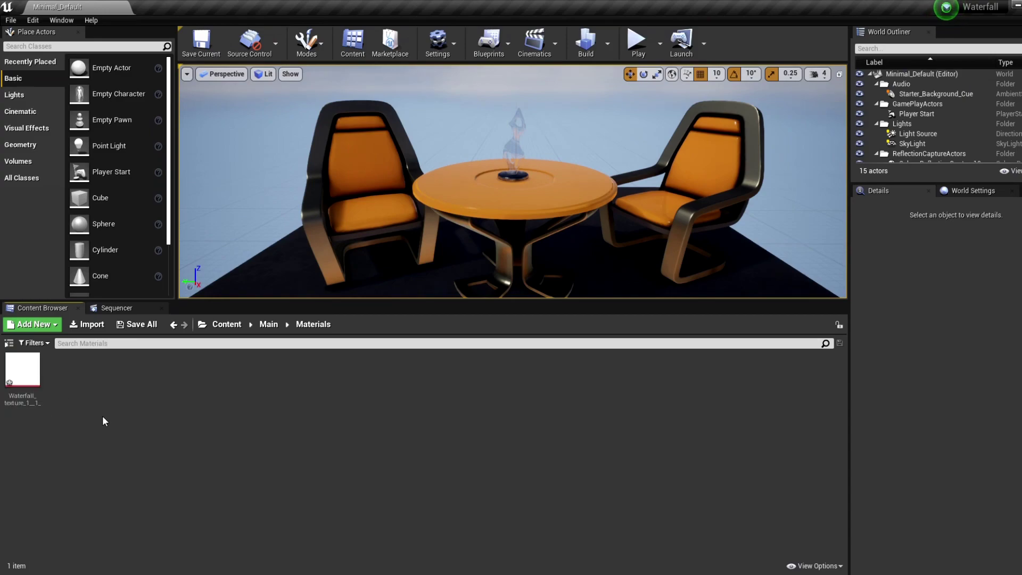
left_click(27, 379)
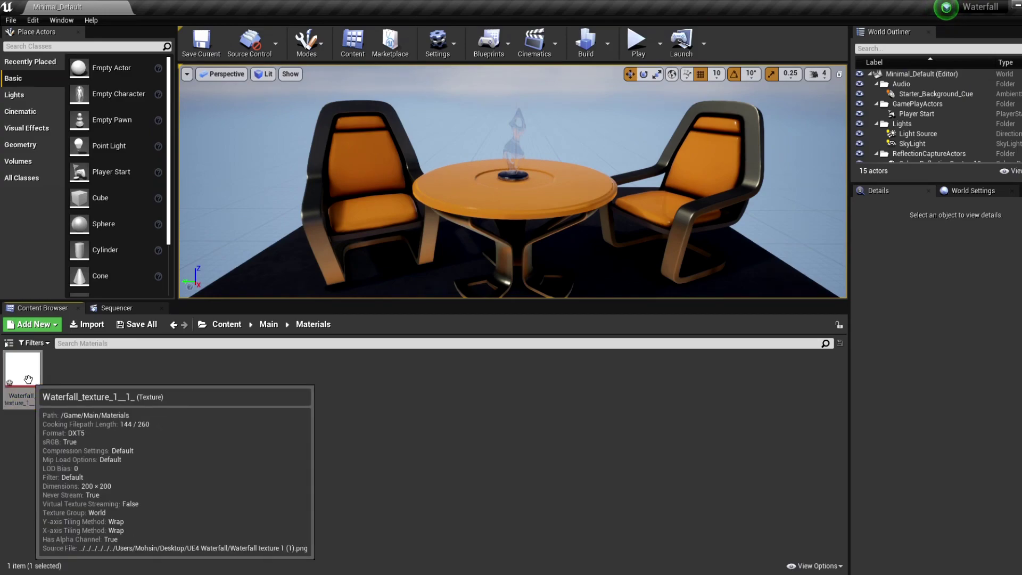
right_click(29, 379)
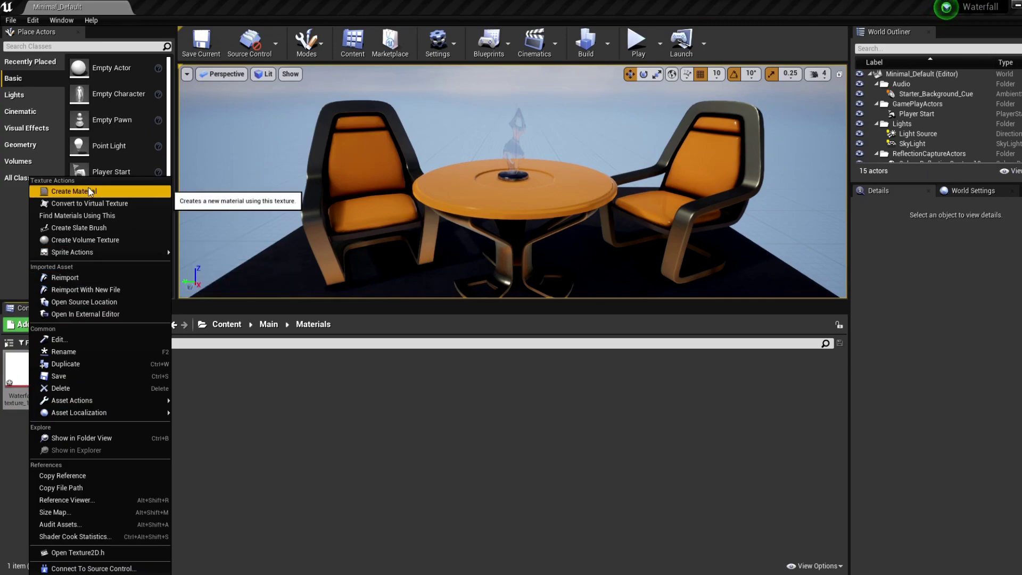
left_click(89, 192)
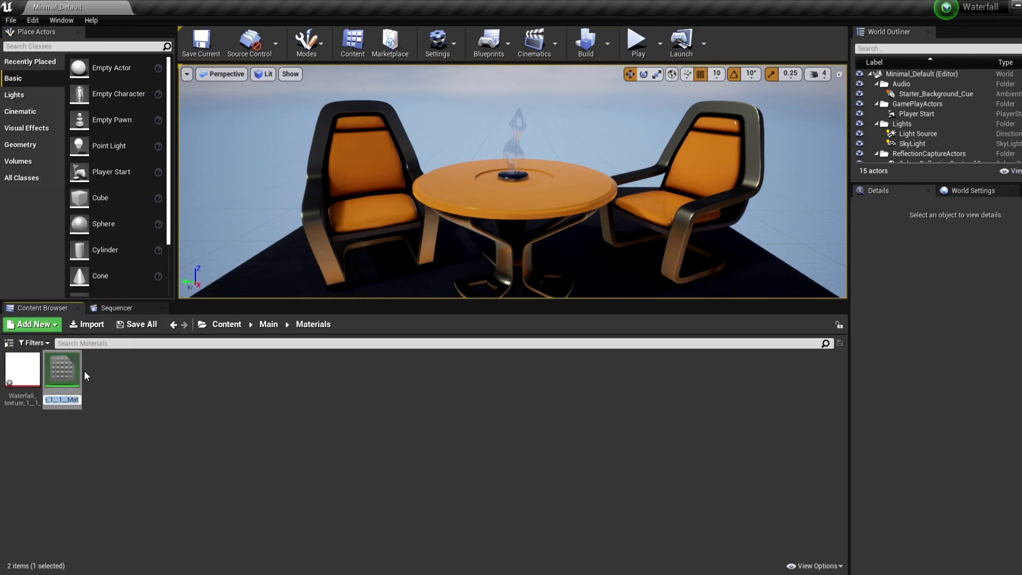
type("M")
type("_")
type("waterfall")
type("Ma")
key("Return")
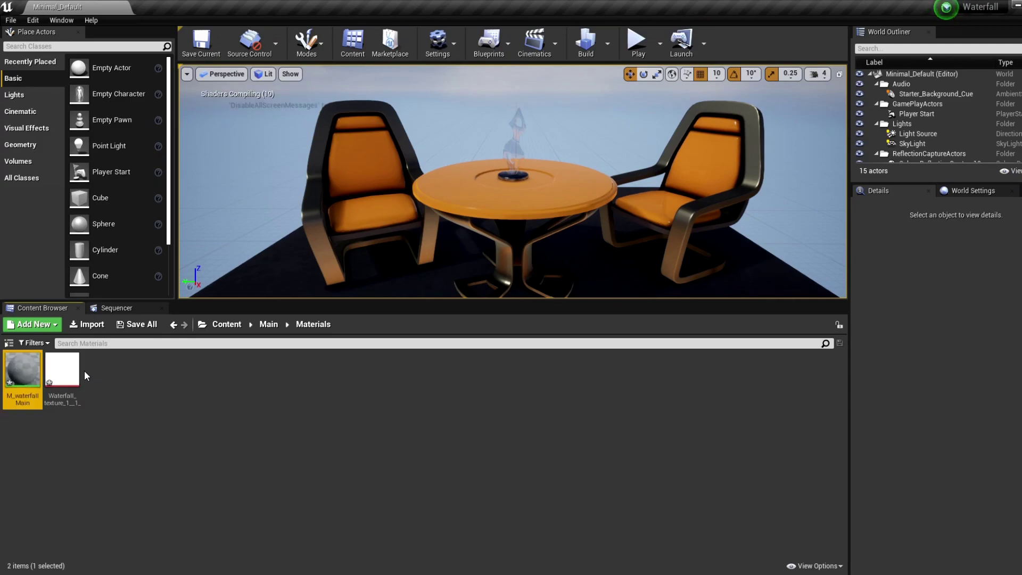
Open the M_waterfallMain material for editing.
left_click(76, 427)
left_click(25, 384)
double_click(25, 387)
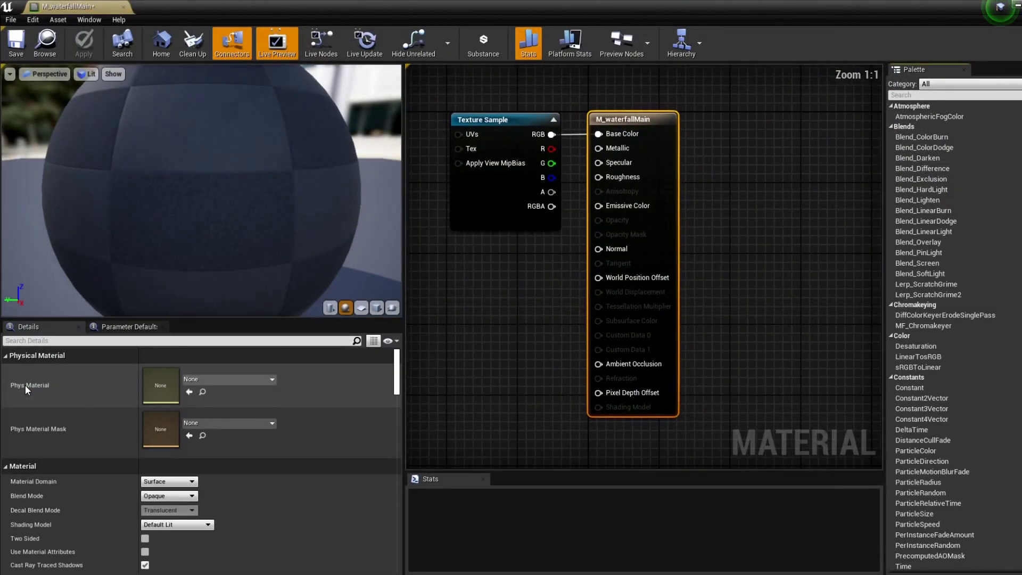
Move the Texture Sample node farther away from the main material node and disconnect it from Base Color.
scroll(504, 324, "down", 5)
right_click_drag(451, 339, 642, 368)
left_click_drag(683, 309, 482, 356)
left_click(562, 322)
left_click(541, 284, "alt")
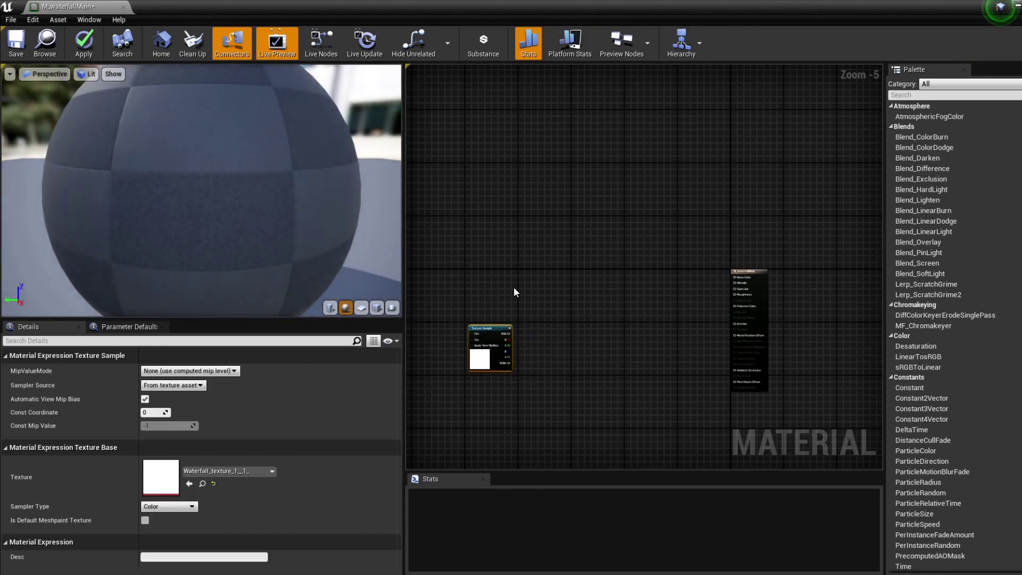
left_click(513, 287)
Add a ParticleColor node to the material graph above the Texture Sample node.
right_click(481, 256)
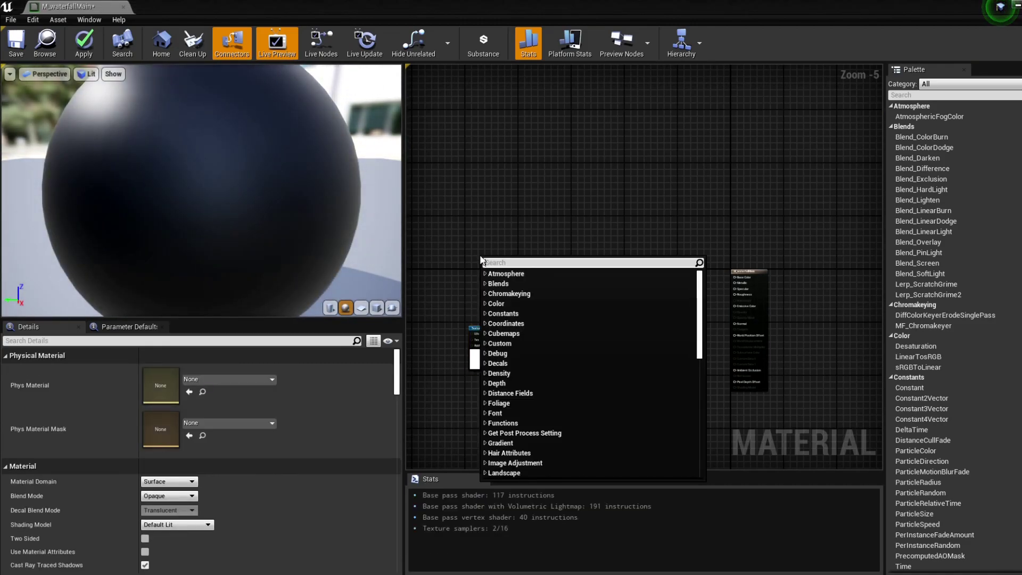
type("particle col")
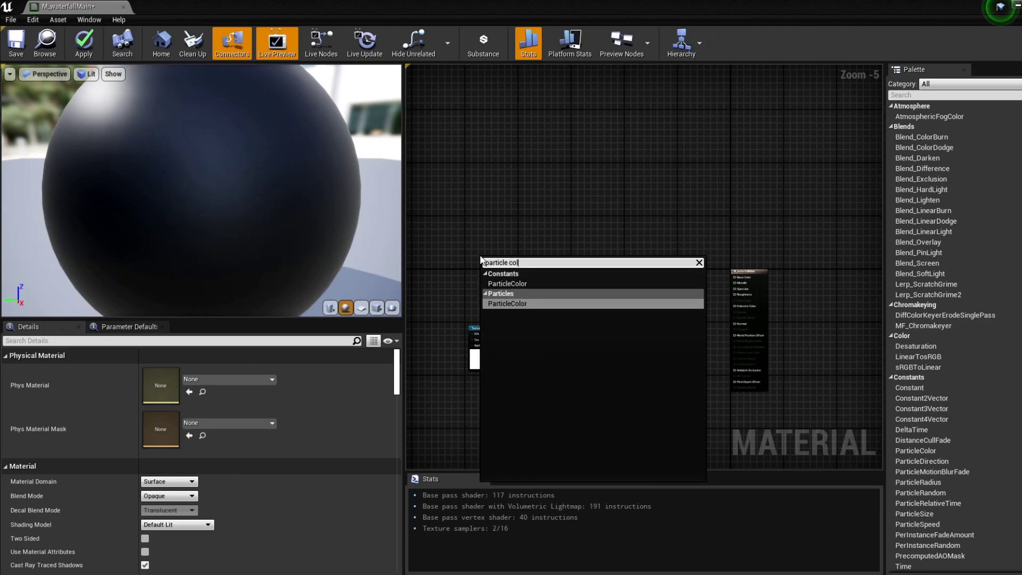
type("or")
left_click(521, 304)
scroll(527, 320, "up", 4)
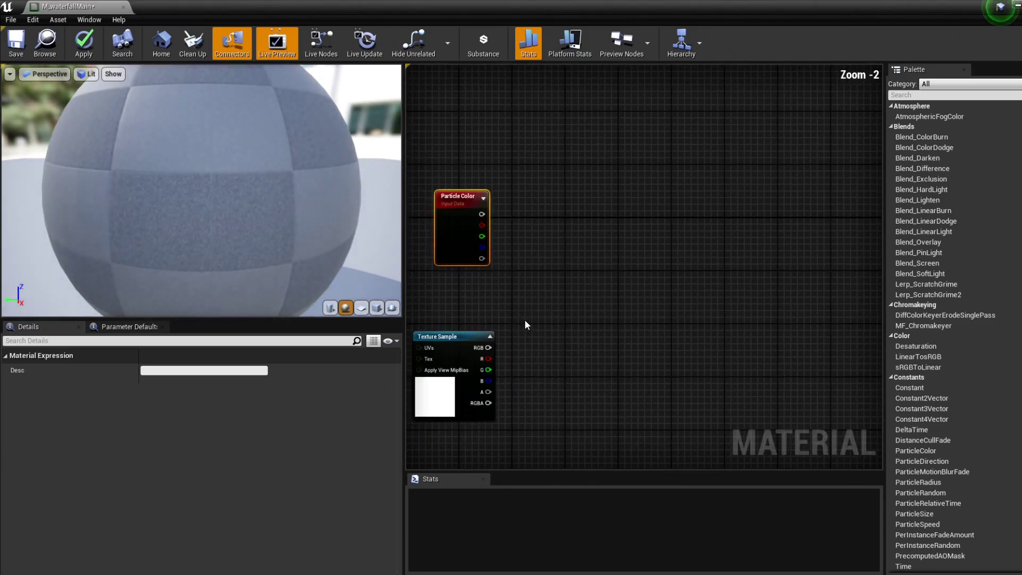
Add a Multiply node to the right of the Particle Color node, leaving its inputs unconnected.
left_click_drag(474, 196, 524, 201)
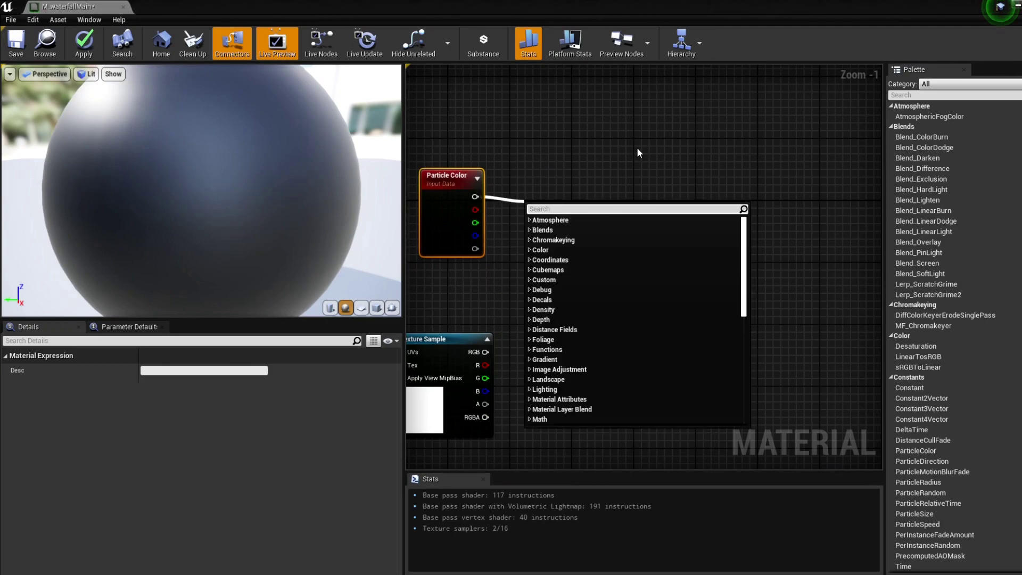
left_click(637, 151)
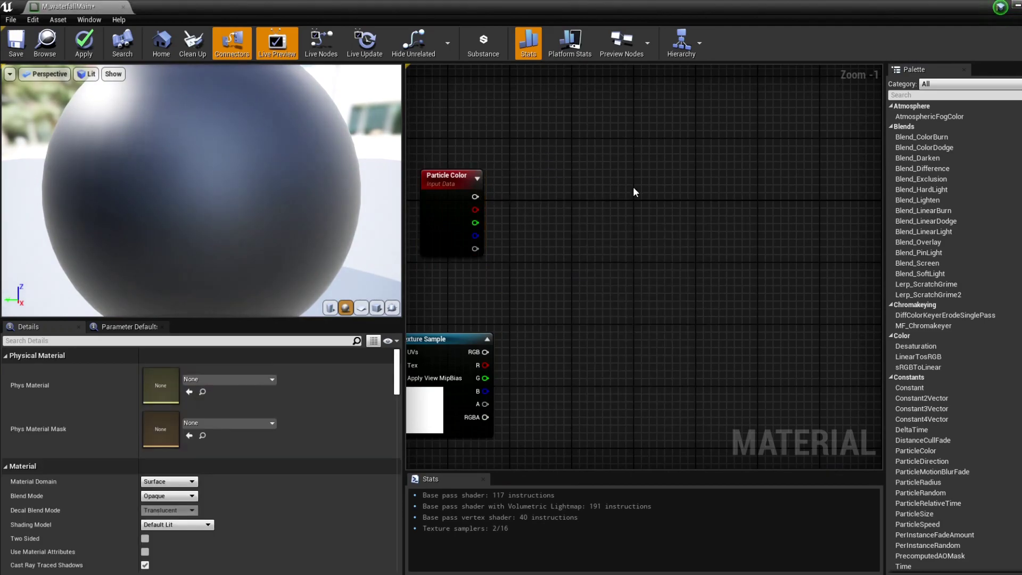
key("m")
left_click(695, 209)
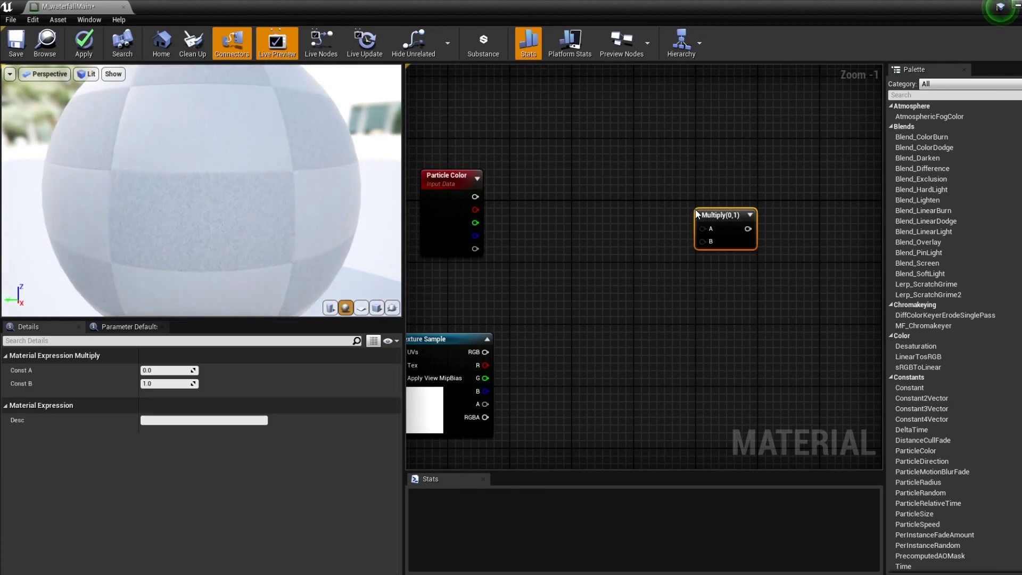
Add a second Multiply node below the first one, leaving its inputs unconnected.
key("m")
left_click(699, 377)
mouse_move(720, 228)
left_mouse_down()
mouse_move(719, 212)
mouse_move(712, 220)
left_mouse_up()
left_click(617, 264)
Multiply the Particle Color by the texture's RGB in the upper Multiply node and feed the result into Base Color and Emissive Color.
left_click_drag(475, 196, 695, 218)
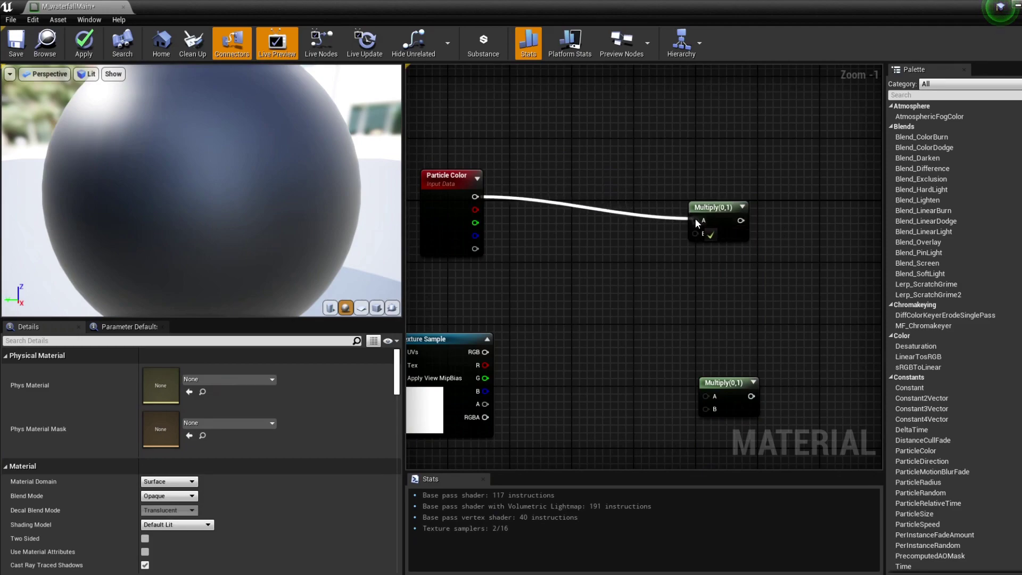
left_click_drag(485, 351, 697, 235)
right_click_drag(753, 282, 636, 290)
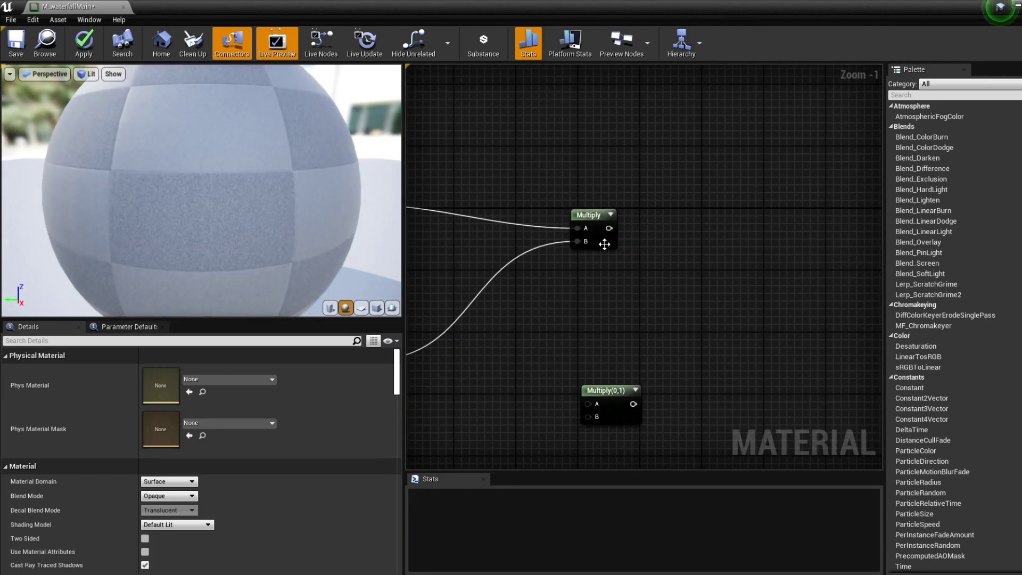
left_click_drag(609, 228, 813, 231)
left_click_drag(528, 233, 813, 293)
Set the M_waterfallMain material's Blend Mode to Translucent.
left_click(857, 270)
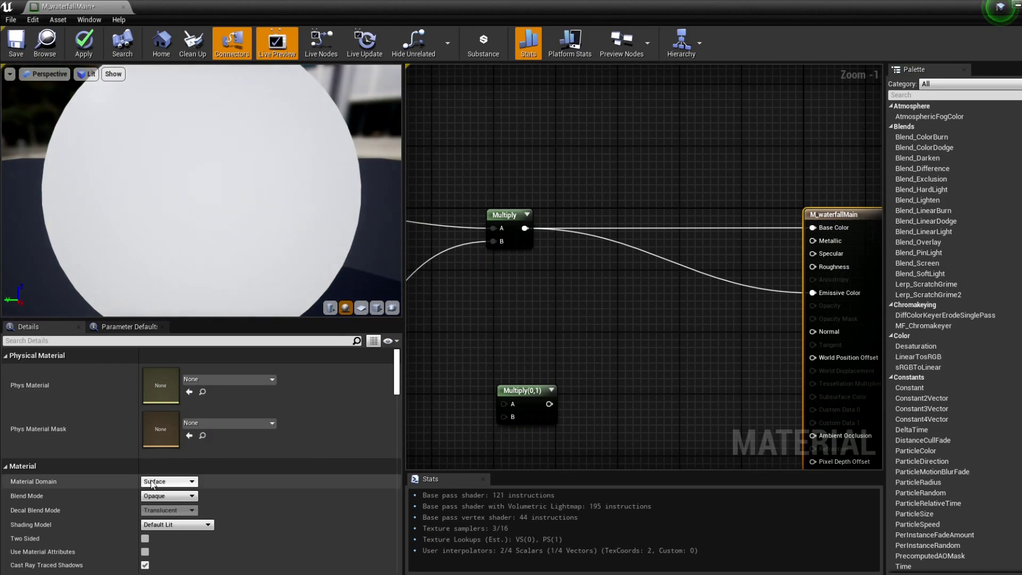
left_click(169, 496)
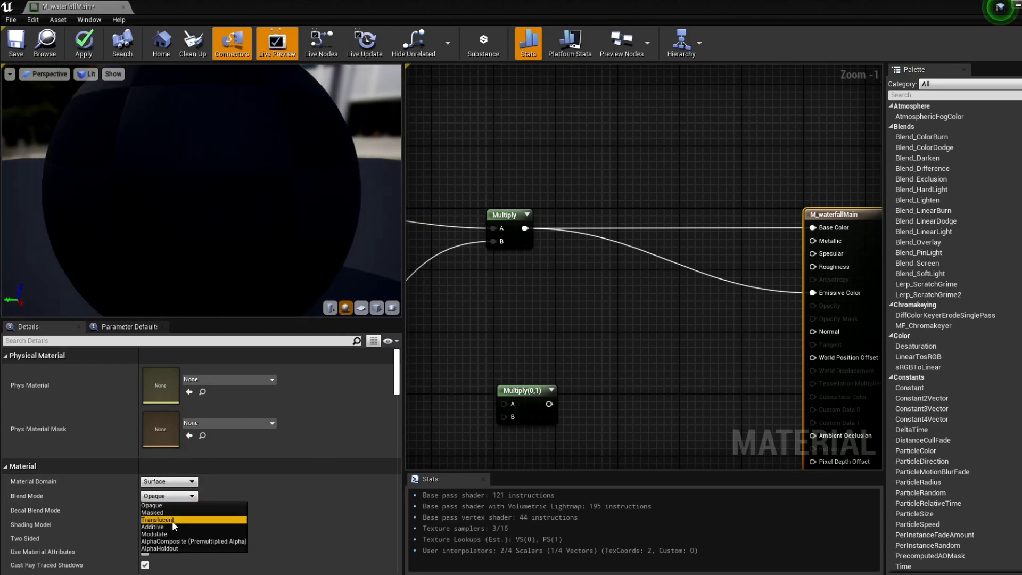
left_click(172, 519)
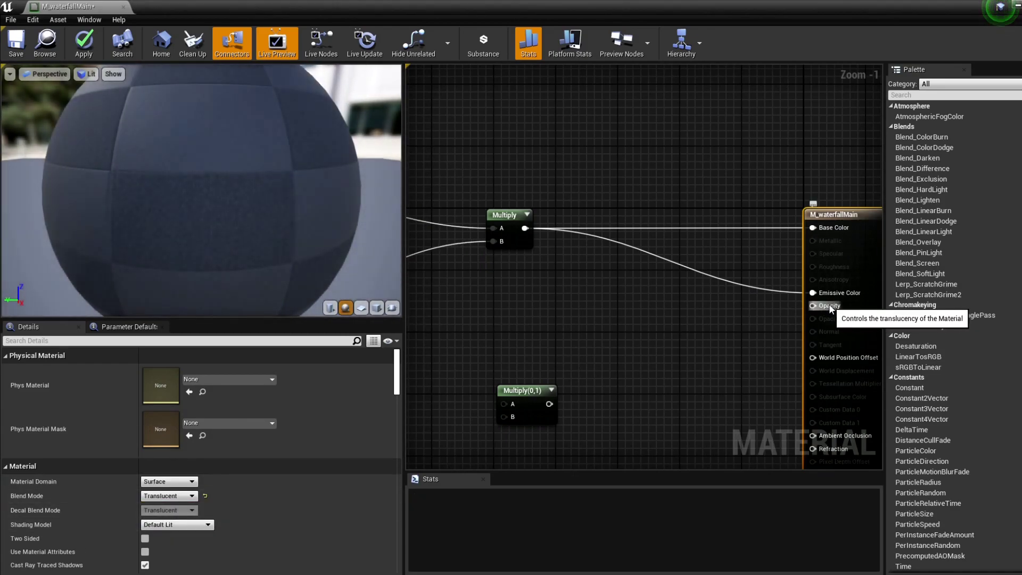
Connect the Particle Color alpha to input A and the texture's alpha to input B of the lower Multiply node.
left_click(469, 359)
scroll(469, 358, "down", 3)
right_click_drag(469, 358, 588, 342)
right_click_drag(539, 365, 561, 340)
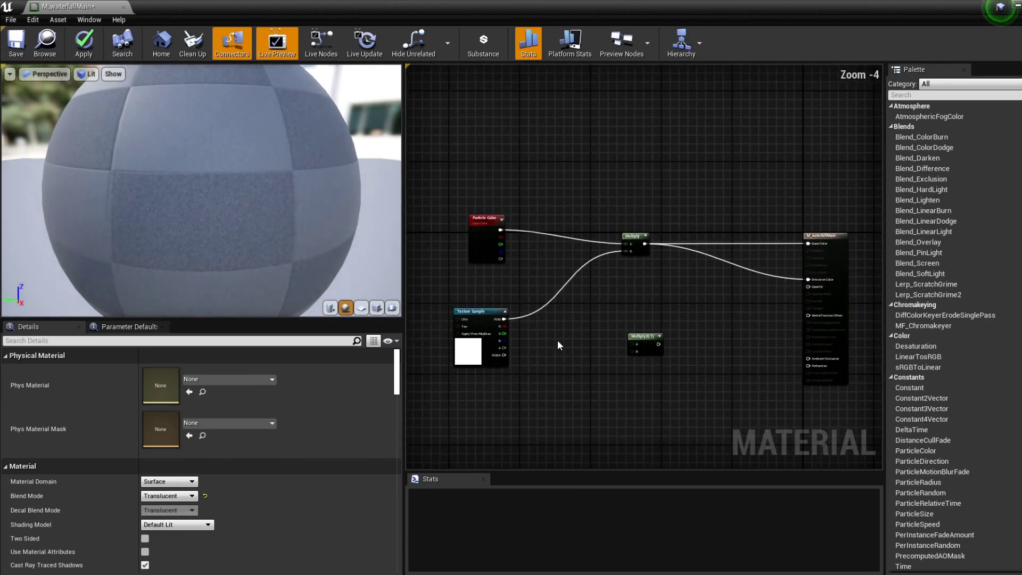
scroll(530, 345, "up", 2)
left_click_drag(490, 350, 692, 355)
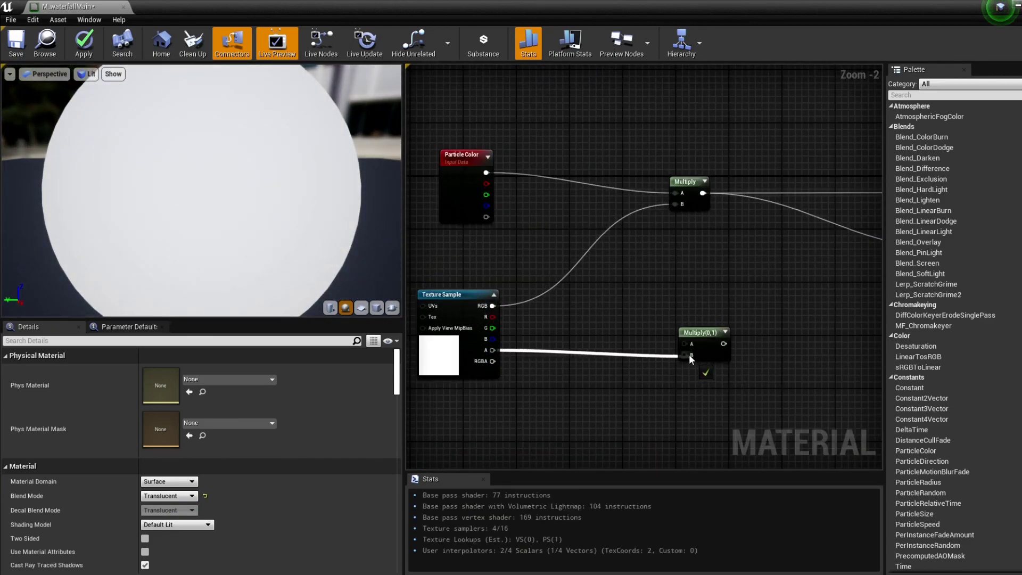
left_click_drag(485, 217, 687, 345)
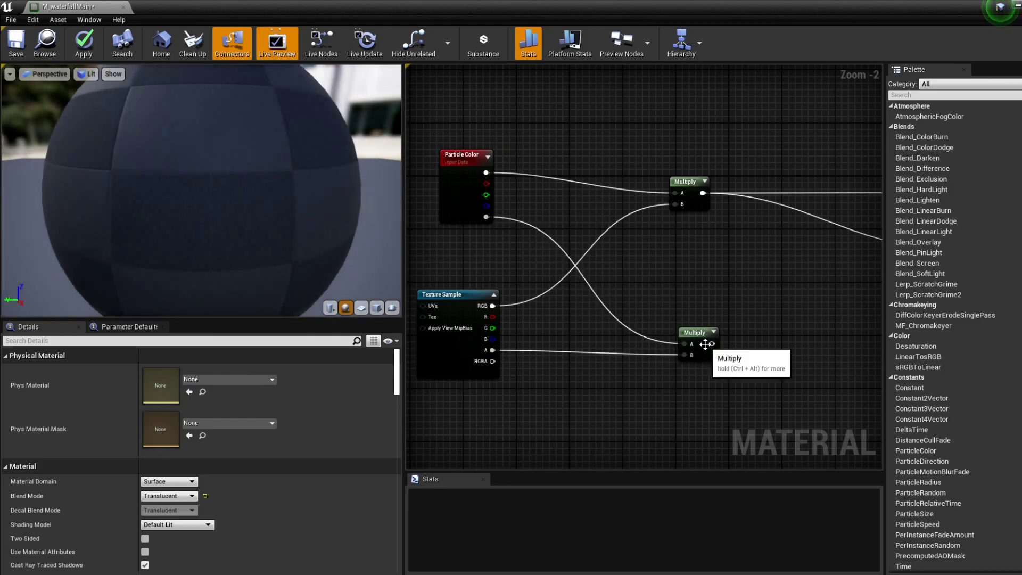
Connect the lower Multiply node's output to the main material node's Opacity.
scroll(762, 347, "up", 1)
right_click_drag(764, 344, 555, 348)
scroll(554, 347, "down", 2)
left_click_drag(503, 350, 724, 274)
left_click_drag(723, 275, 723, 274)
right_click_drag(551, 266, 802, 279)
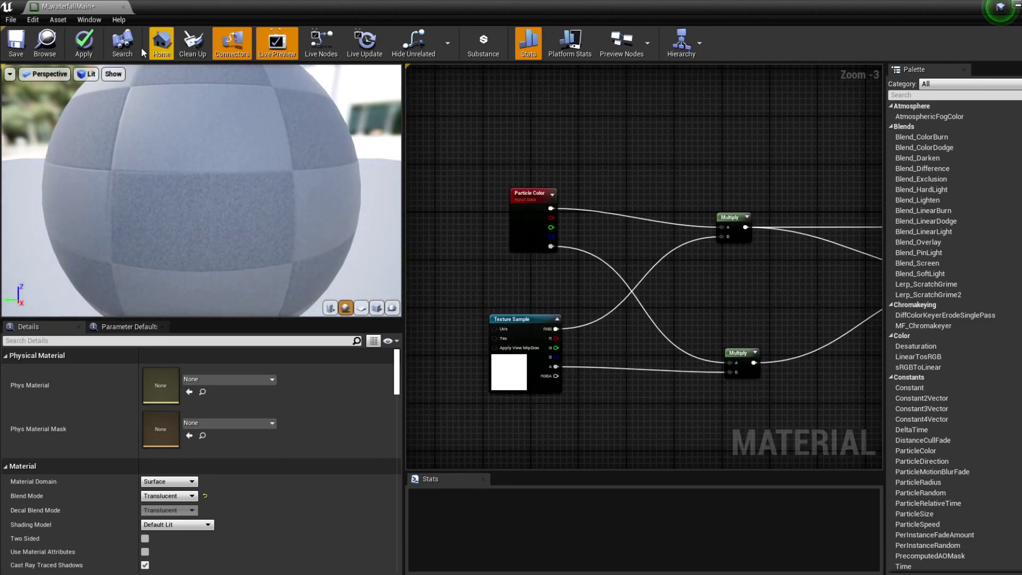
Apply the material changes and preview the waterfall material on a plane from several angles.
left_click(80, 50)
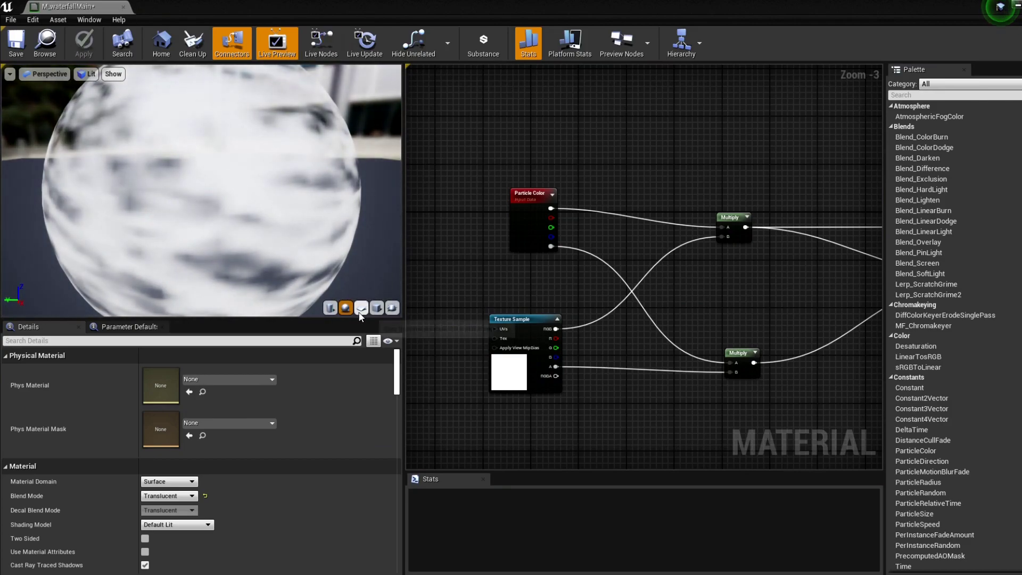
left_click(360, 311)
left_click_drag(276, 239, 6, 191)
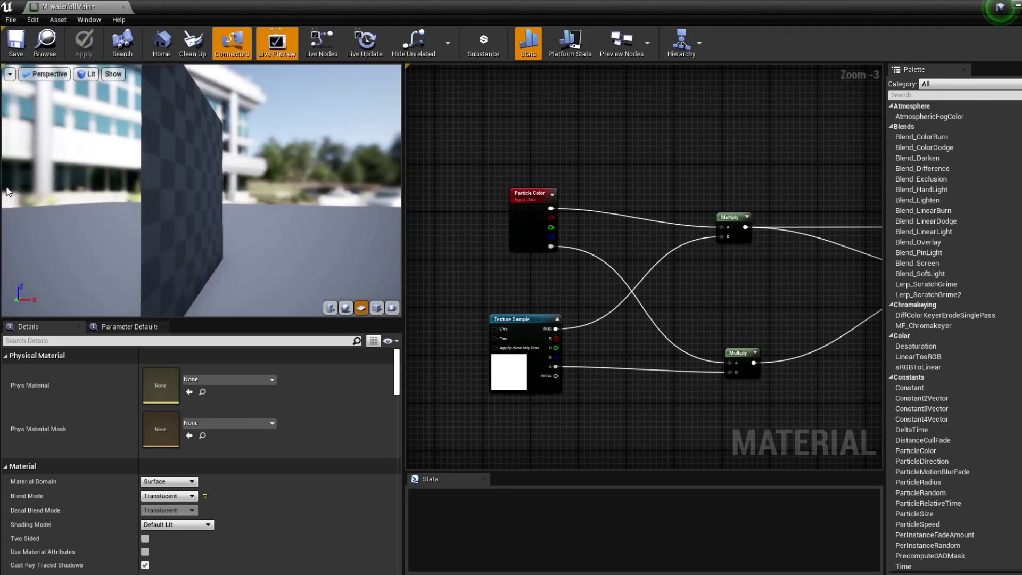
left_click_drag(202, 208, 389, 233)
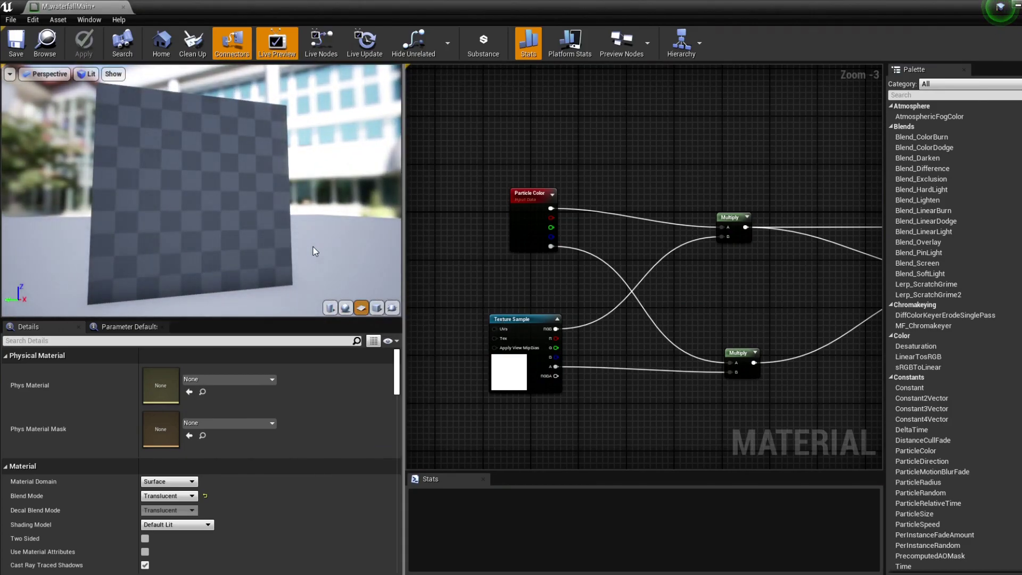
left_click_drag(315, 241, 335, 236)
right_click_drag(632, 291, 553, 280)
left_click_drag(319, 239, 269, 224)
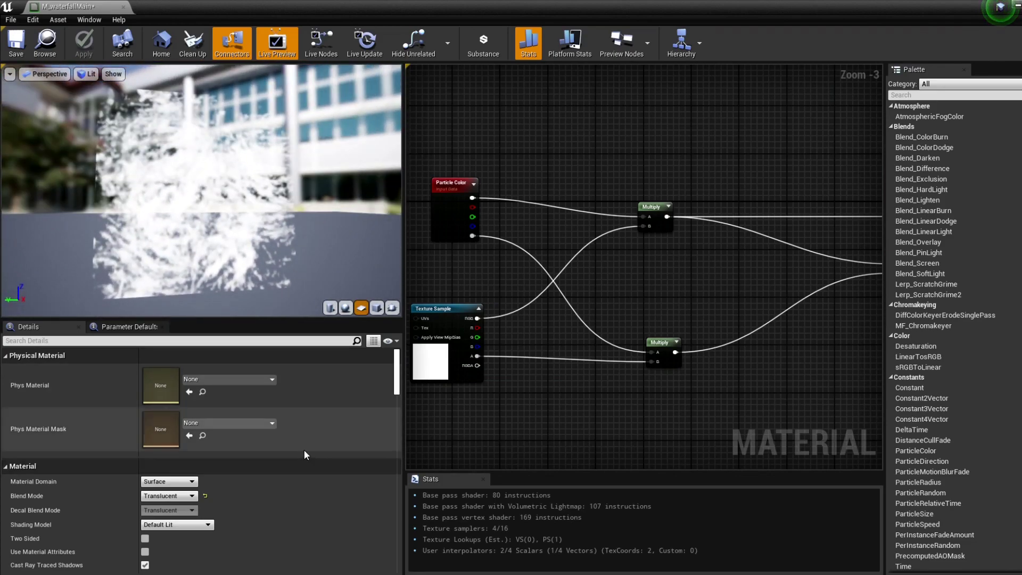
Make the material Two Sided, then apply and save it before leaving the material editor.
left_click(145, 540)
left_click_drag(158, 229, 103, 177)
left_click(89, 41)
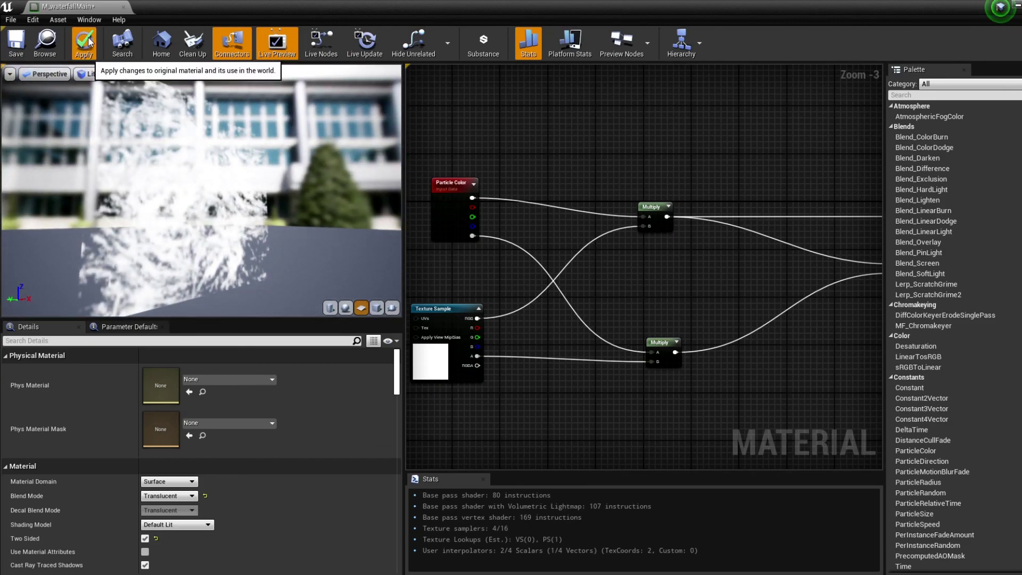
left_click(25, 44)
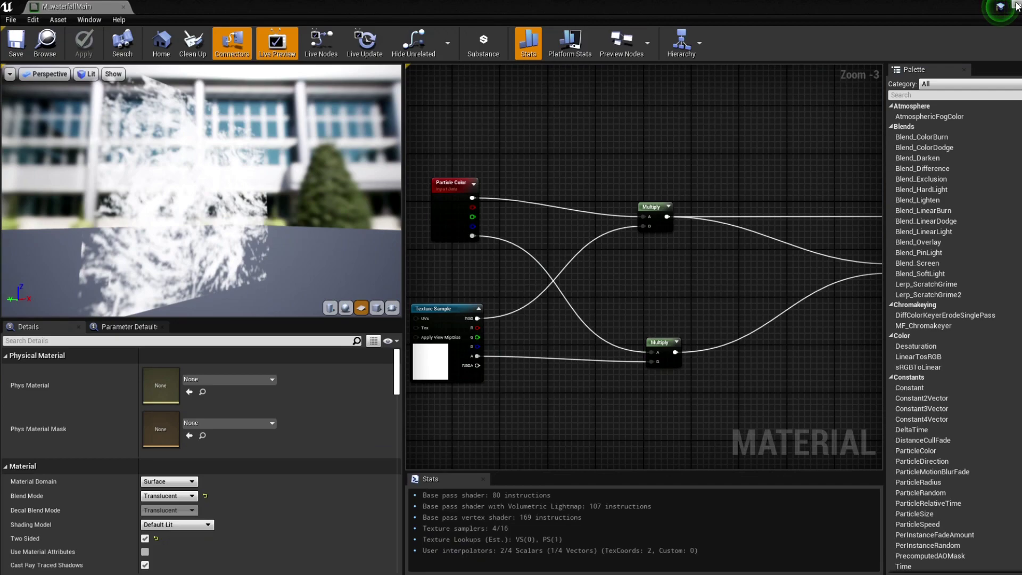
left_click(1015, 6)
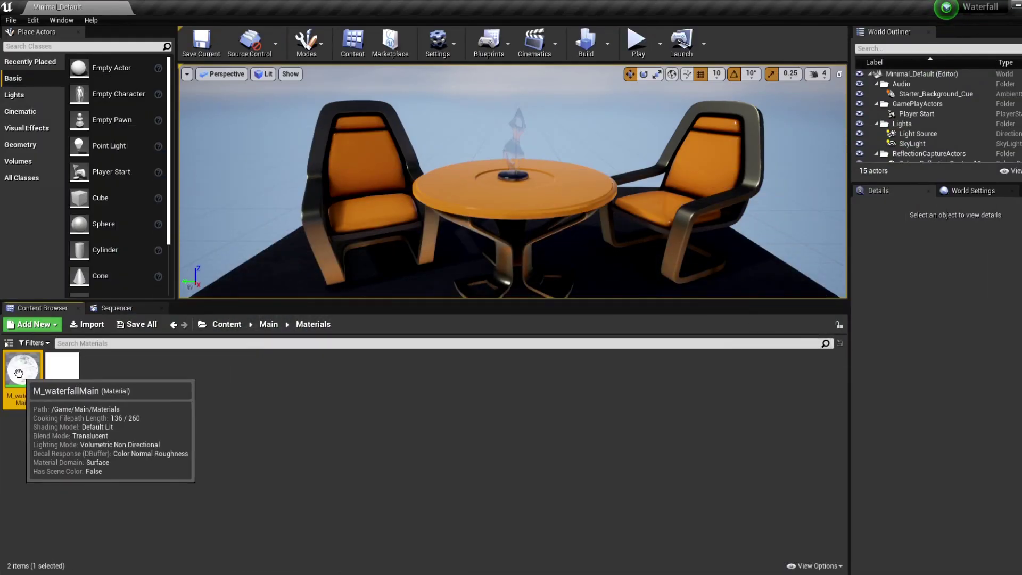
right_click(18, 373)
left_click(92, 493)
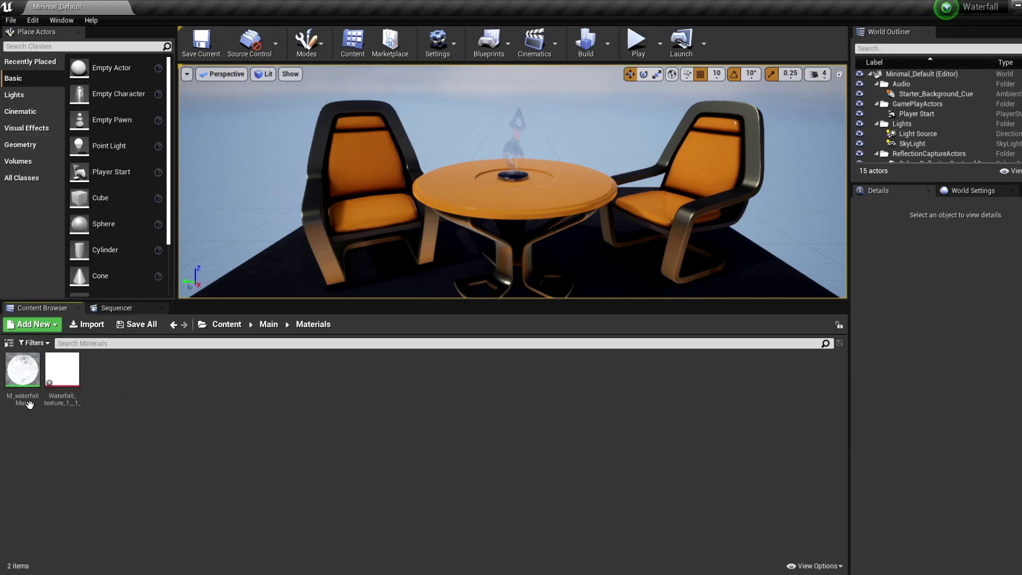
double_click(17, 385)
scroll(561, 294, "down", 2)
scroll(561, 291, "up", 3)
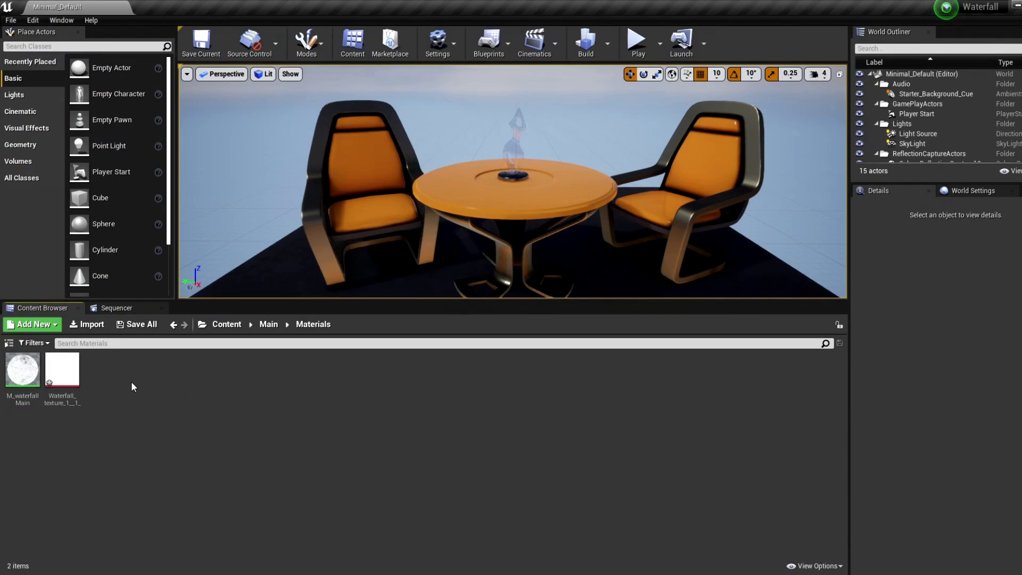
Create a new material named M_WaterfallSmoke in the Materials folder.
right_click(131, 382)
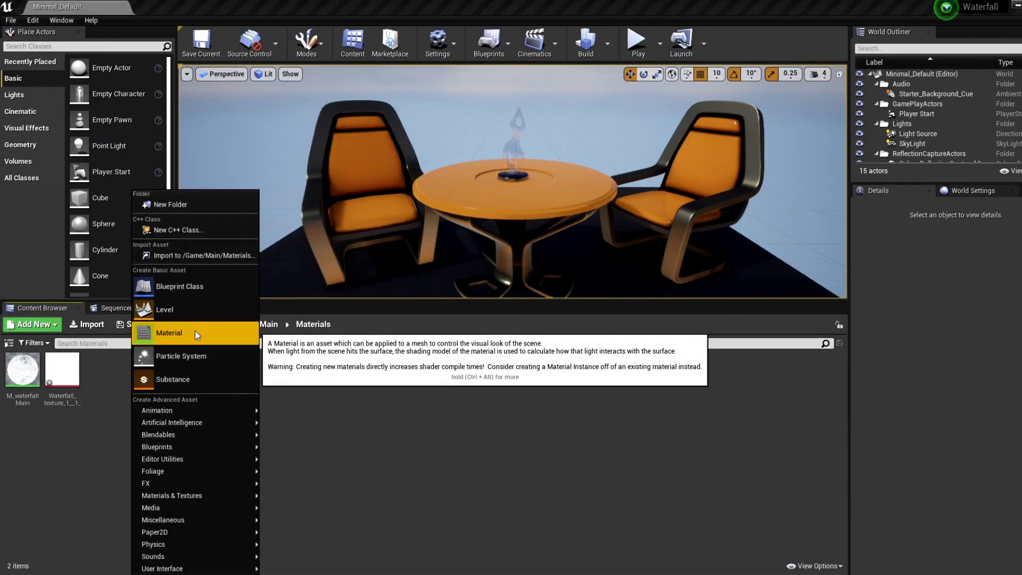
left_click(169, 335)
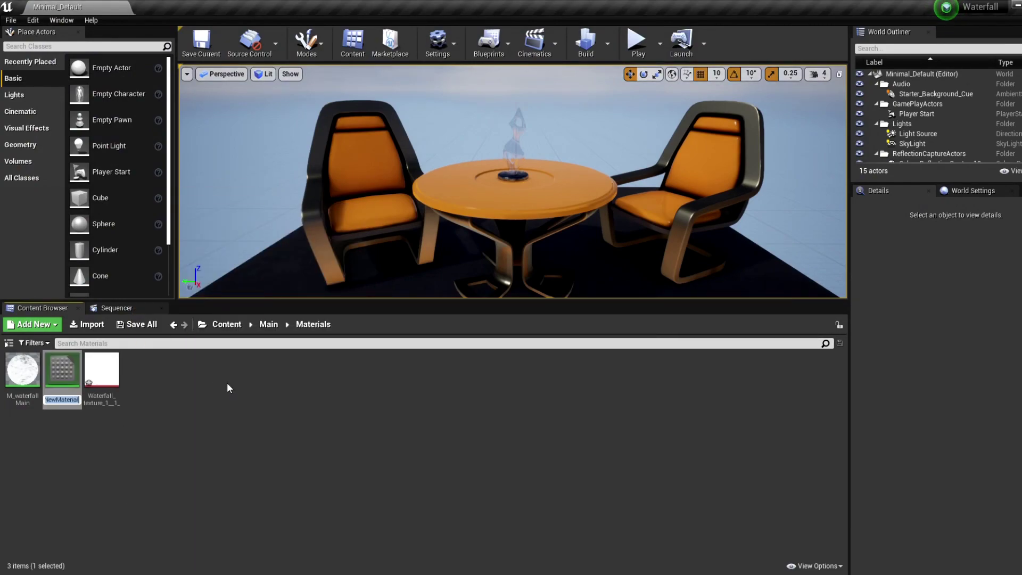
type("M_")
type("Water")
type("fa")
type("ll")
type("Smoke")
key("Return")
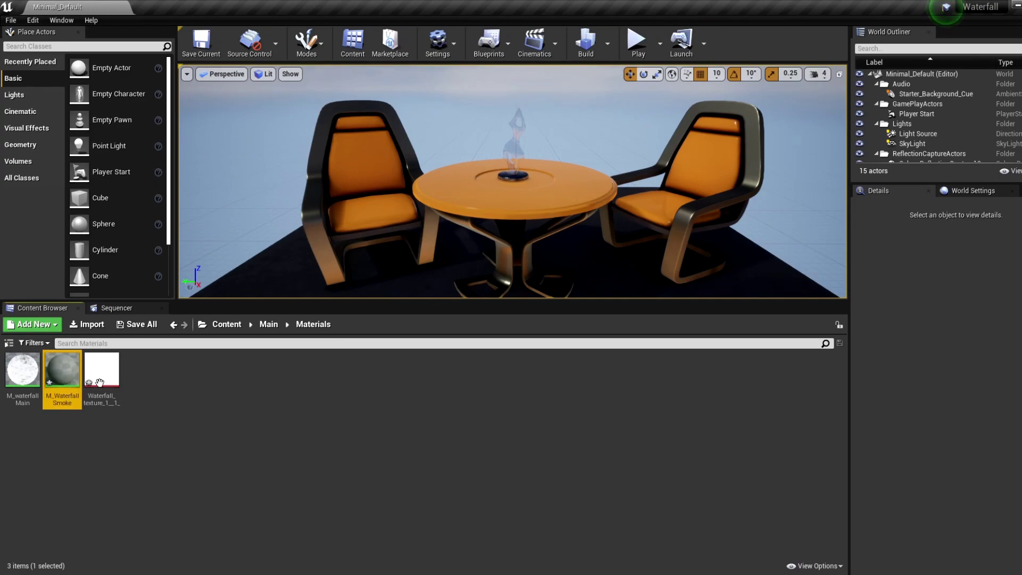
Open M_WaterfallSmoke for editing and add a ParticleColor node to its graph.
double_click(66, 377)
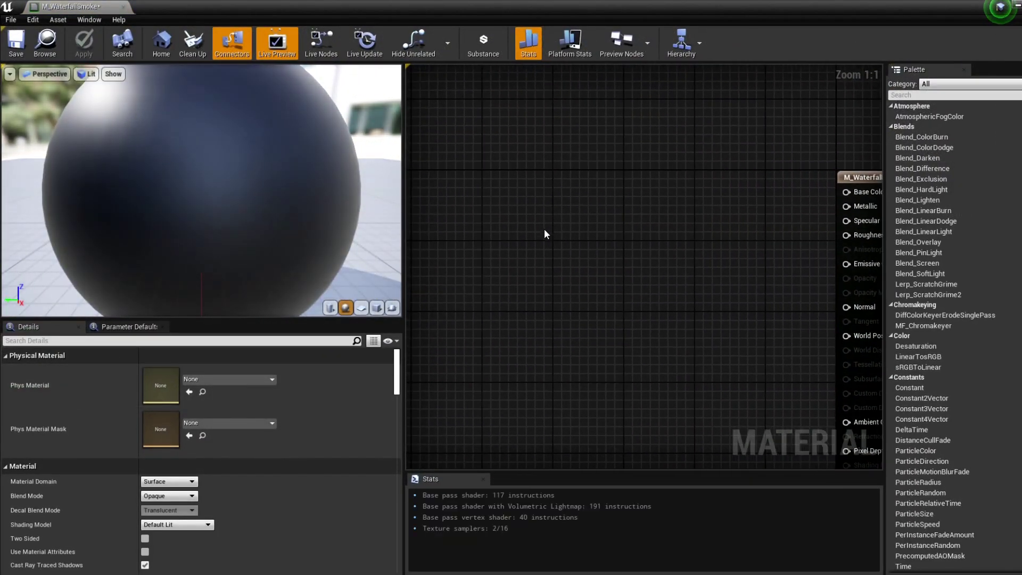
right_click(509, 207)
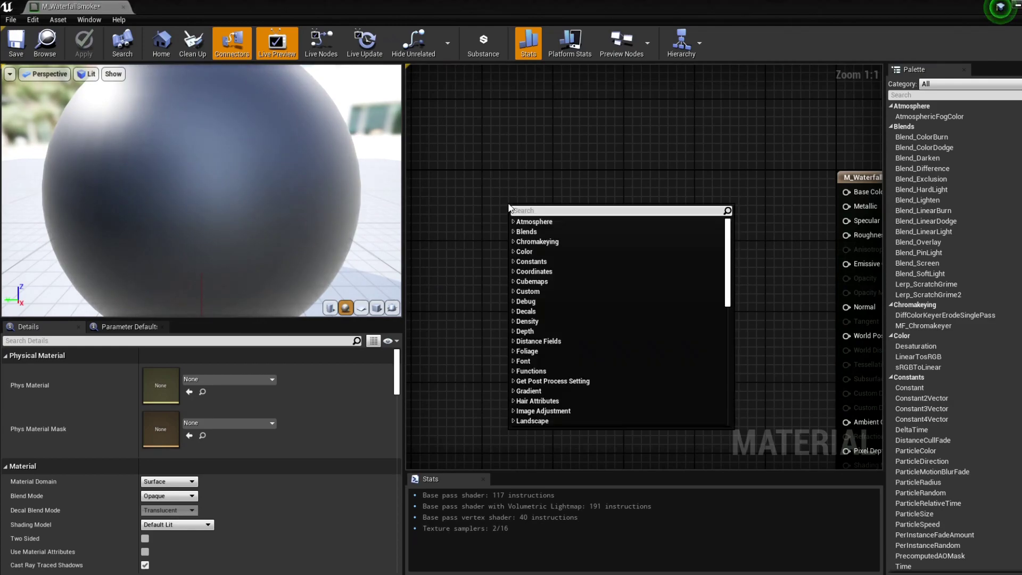
type("partic;le")
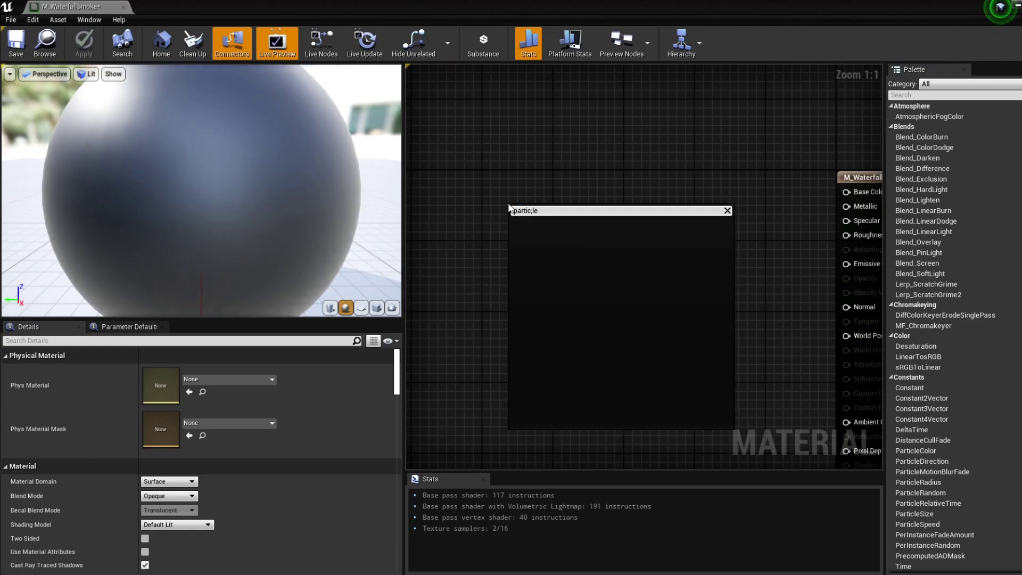
key("BackSpace")
key("BackSpace")
key("BackSpace")
left_click(543, 420)
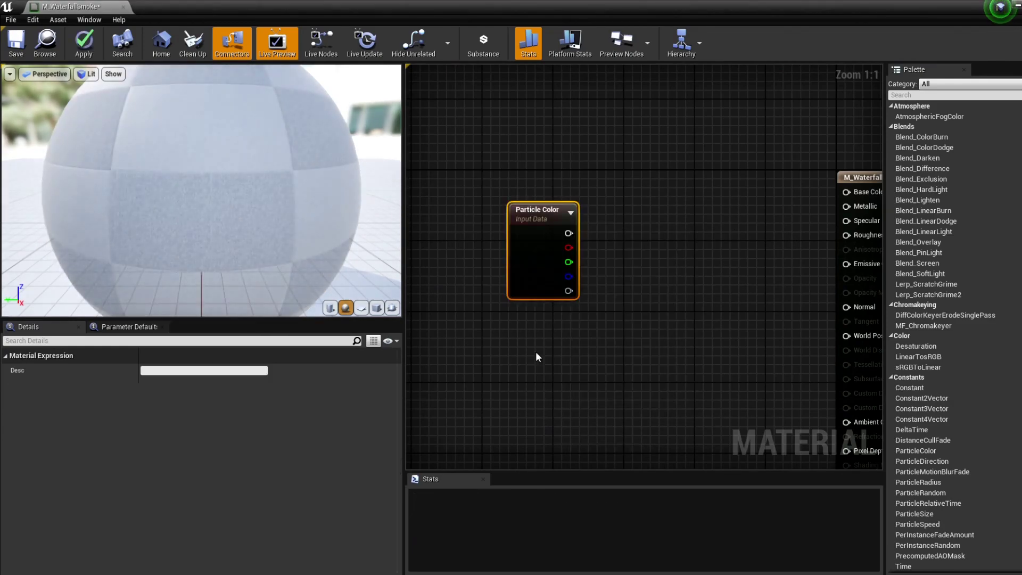
Connect the Particle Color node's color output to Base Color and Emissive Color.
left_click_drag(523, 257, 846, 193)
left_click_drag(507, 209, 846, 264)
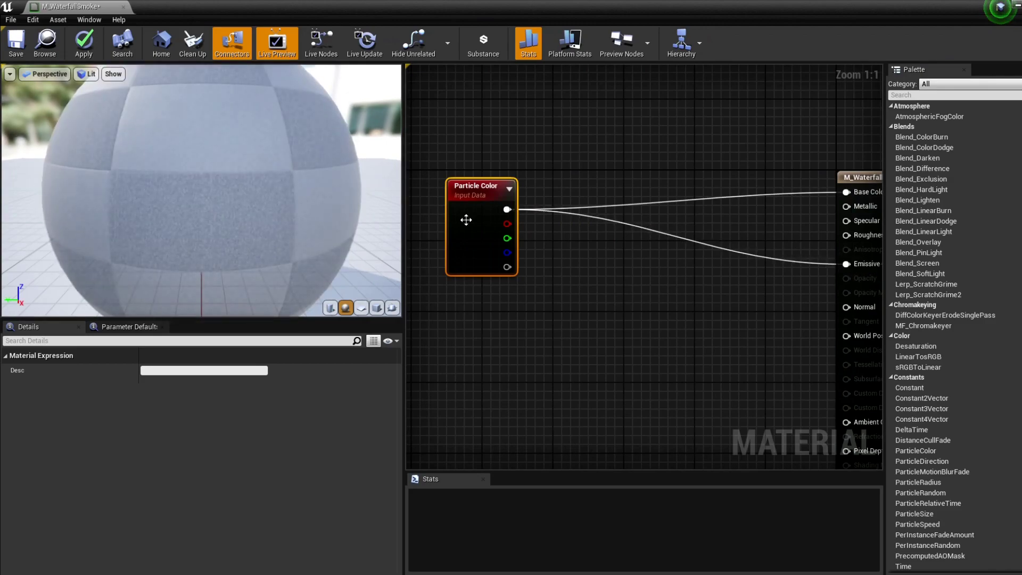
left_click_drag(486, 217, 451, 201)
Make the M_WaterfallSmoke material Two Sided and set its Blend Mode to Translucent.
left_click(544, 264)
scroll(544, 265, "down", 2)
scroll(538, 265, "up", 2)
right_click_drag(586, 311, 508, 273)
left_click(834, 213)
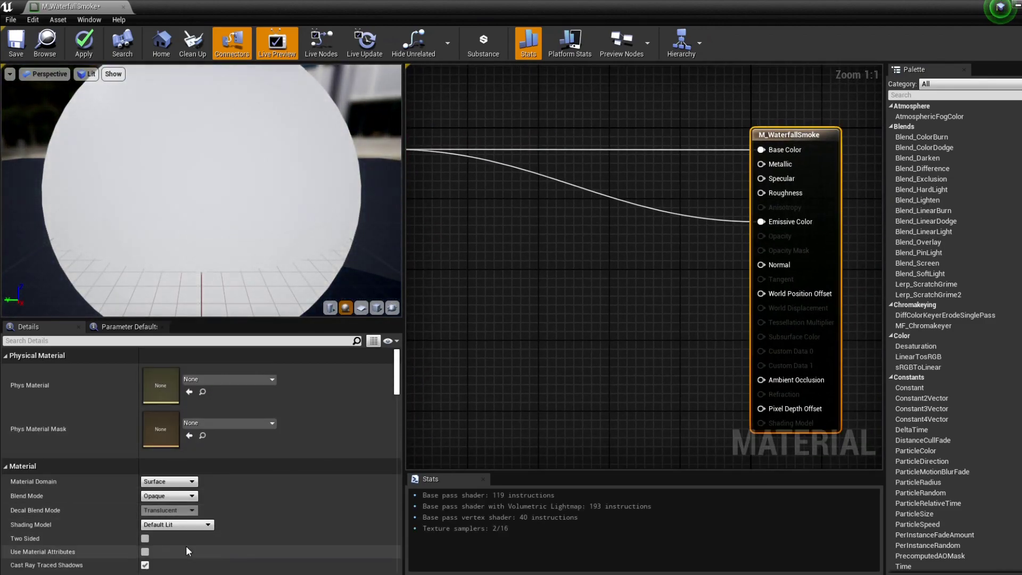
left_click(143, 539)
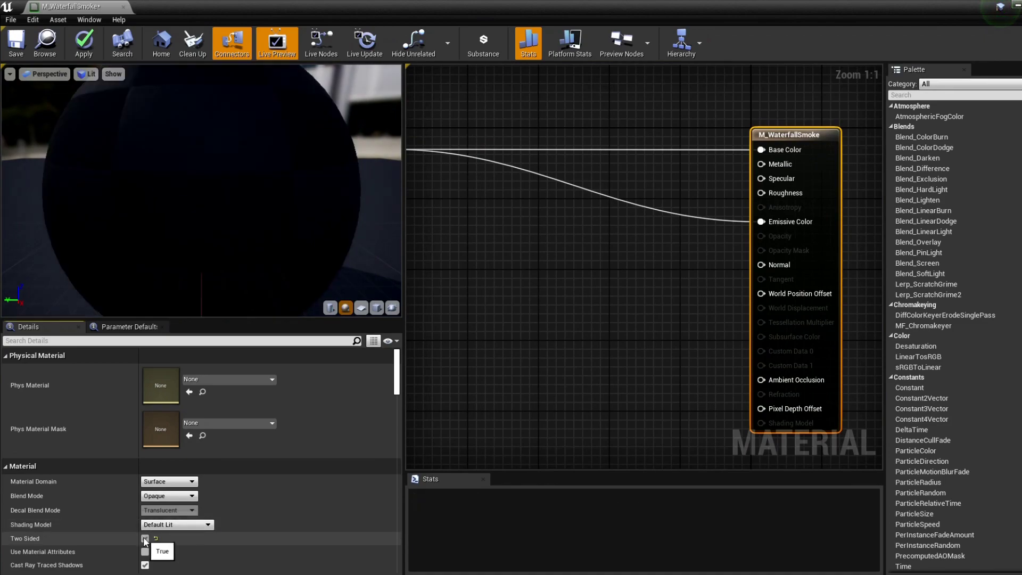
left_click(169, 496)
left_click(166, 519)
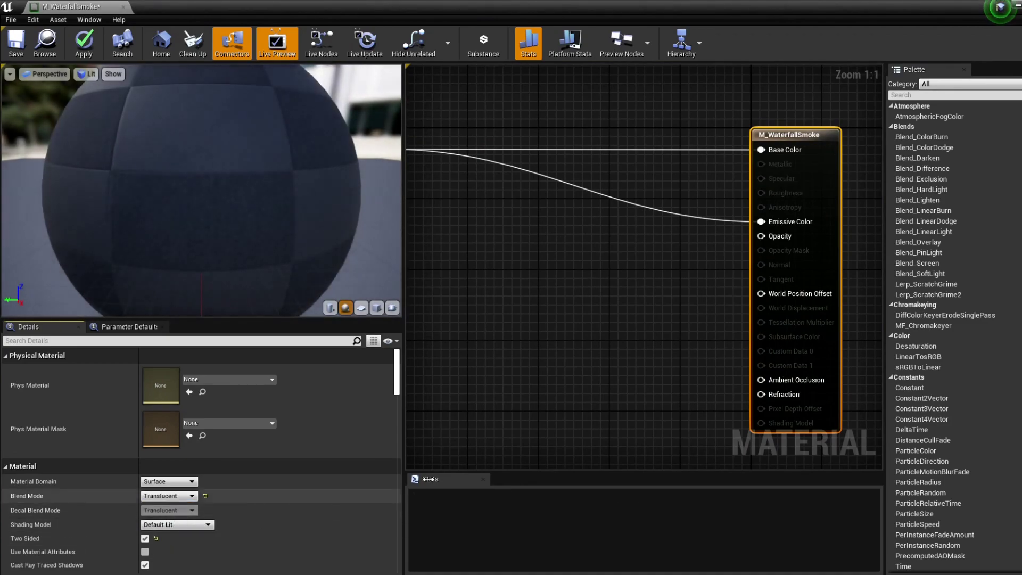
Add a RadialGradientExponential node below the Particle Color node.
scroll(645, 325, "down", 2)
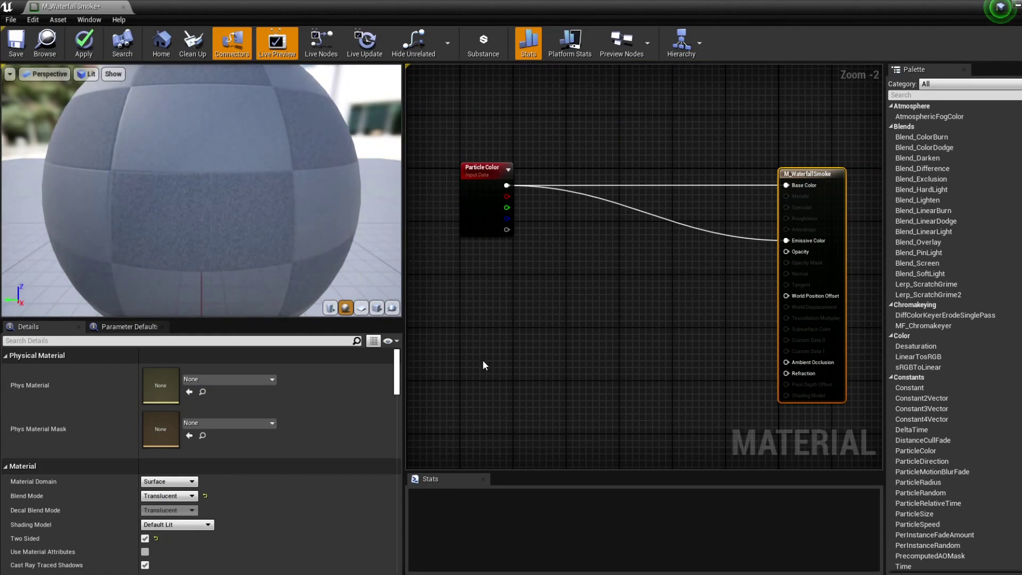
right_click(484, 337)
type("radial g")
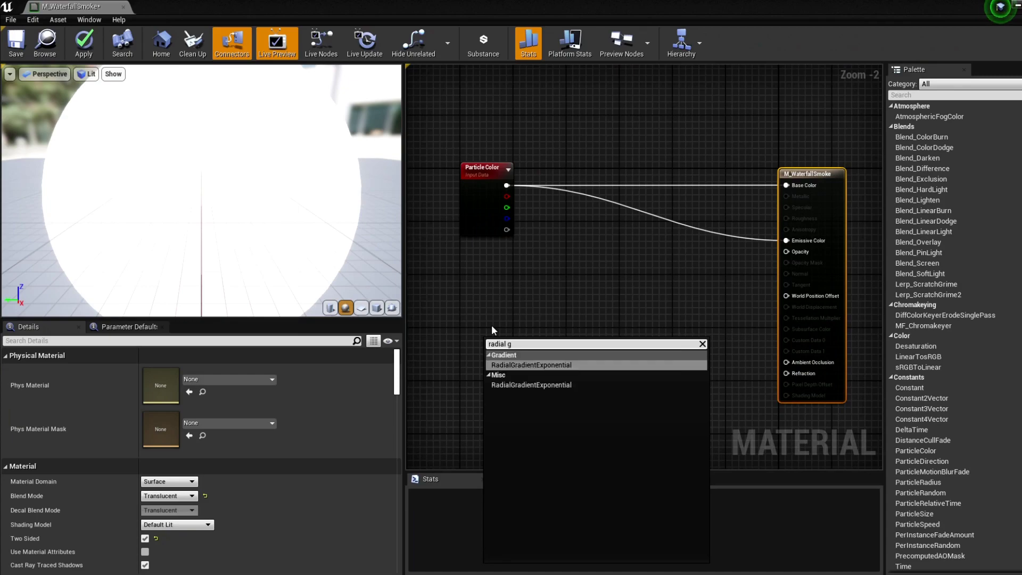
left_click(567, 366)
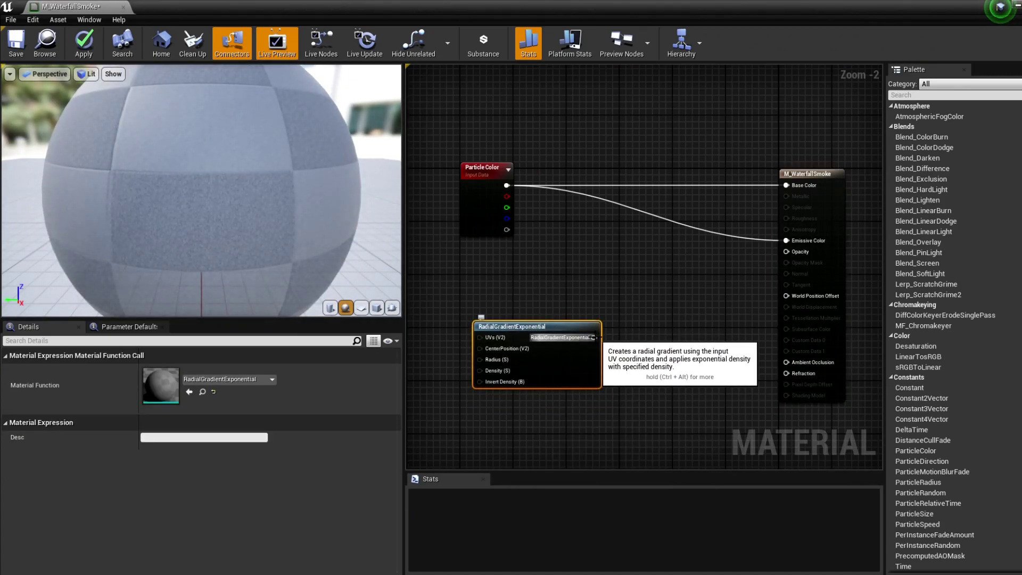
Add a Multiply node combining the Particle Color alpha (A) with the radial gradient (B), and connect its output to Opacity.
left_click_drag(548, 331, 619, 330)
left_click(612, 315)
left_click(609, 302)
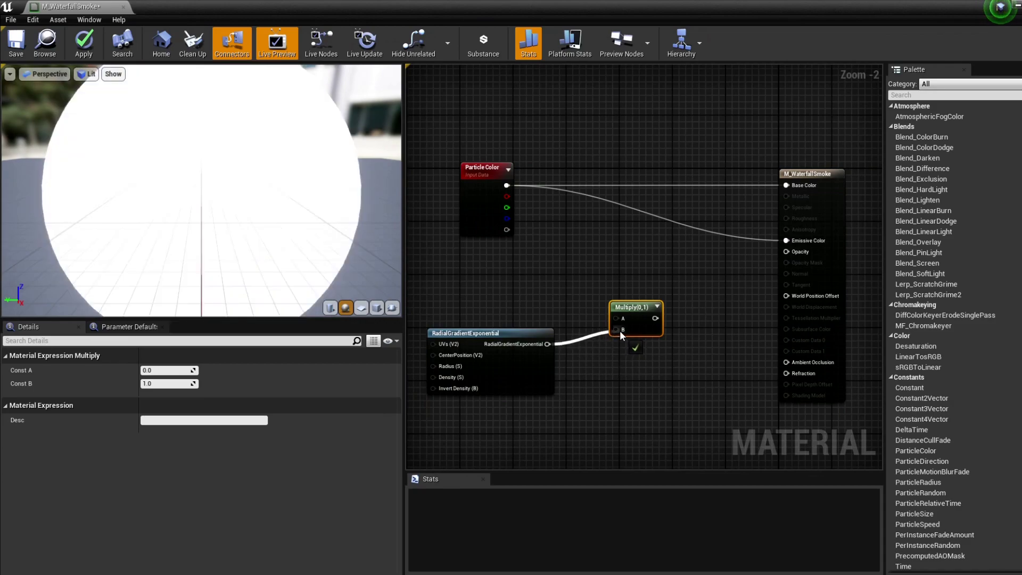
left_click_drag(507, 229, 790, 256)
Add a scalar parameter named Density beside the RadialGradientExponential node.
right_click_drag(516, 291, 691, 284)
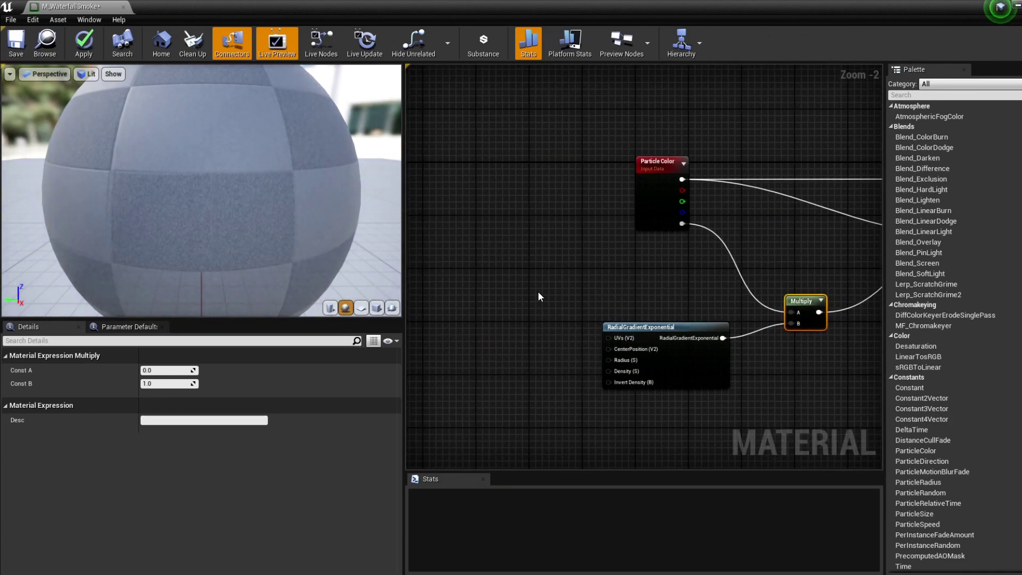
left_click(525, 301)
key("s")
left_click(450, 337)
type("ssssssss")
left_click_drag(477, 342, 433, 344)
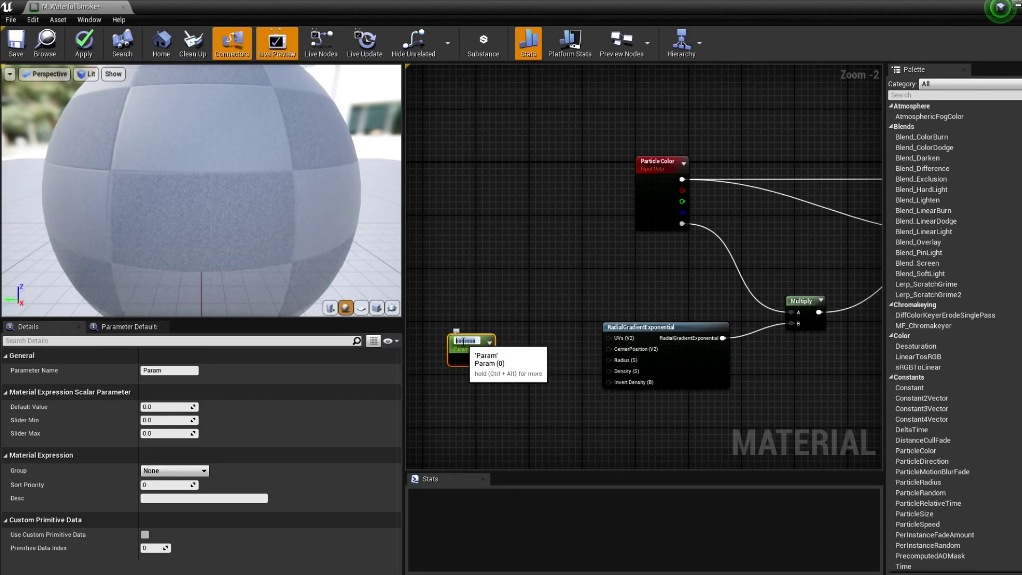
type("Density")
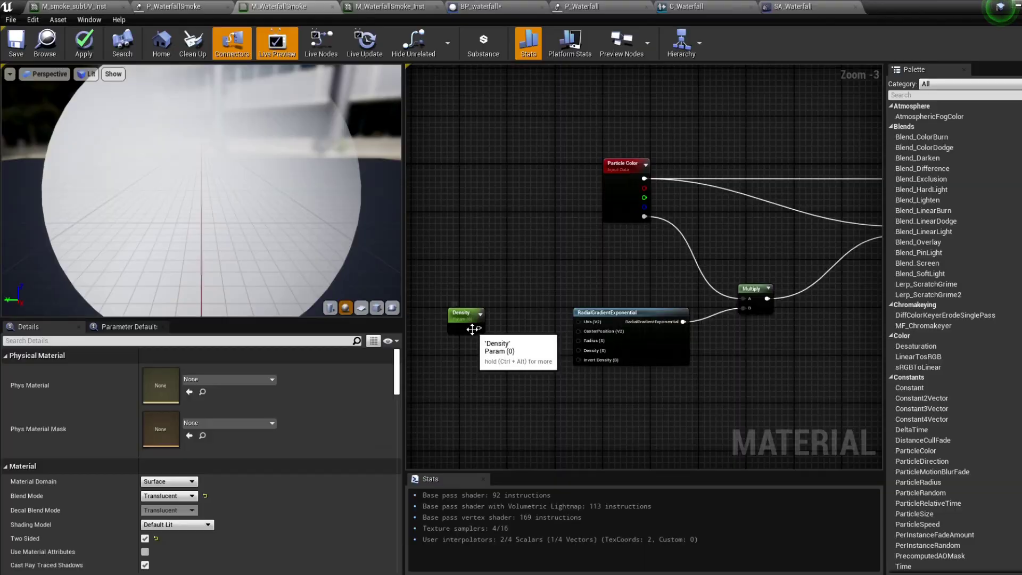
Connect the Density parameter's output to the Density input of the RadialGradientExponential node.
left_click_drag(478, 328, 583, 354)
right_click_drag(771, 348, 640, 350)
right_click_drag(504, 244, 604, 244)
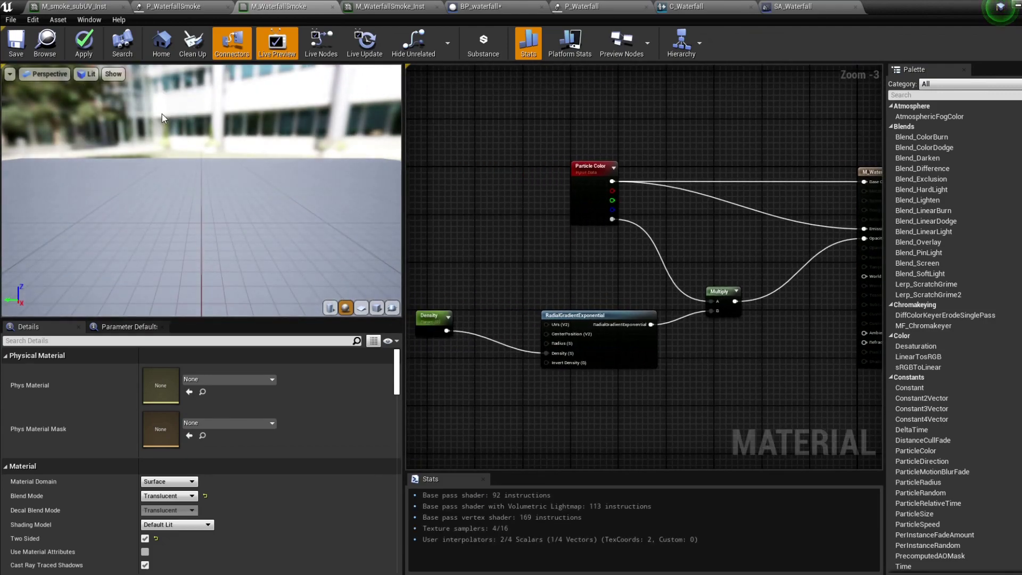
Set the Density parameter's default value to 0.75, and apply and save the M_WaterfallSmoke material.
left_click(431, 318)
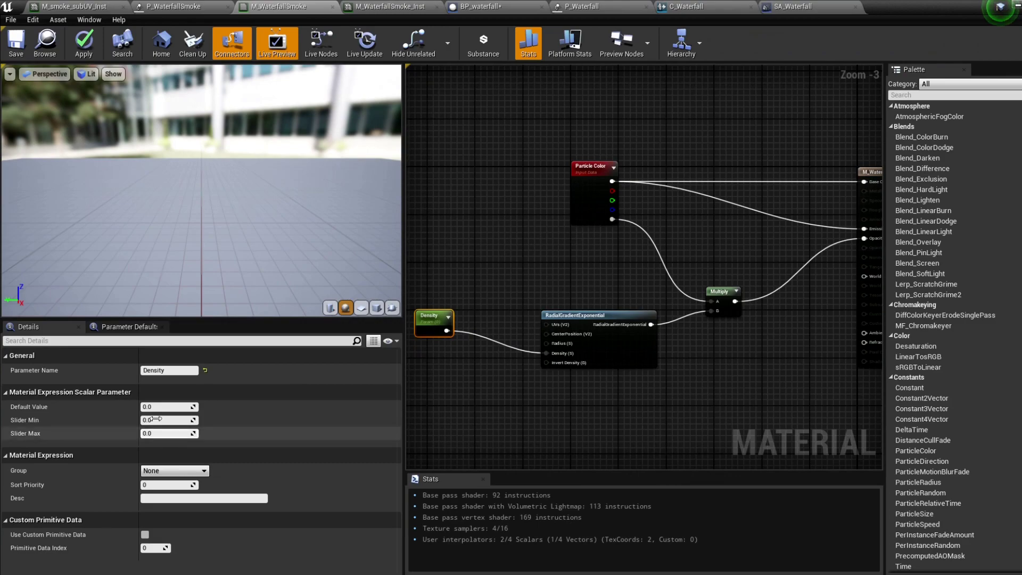
left_click(163, 407)
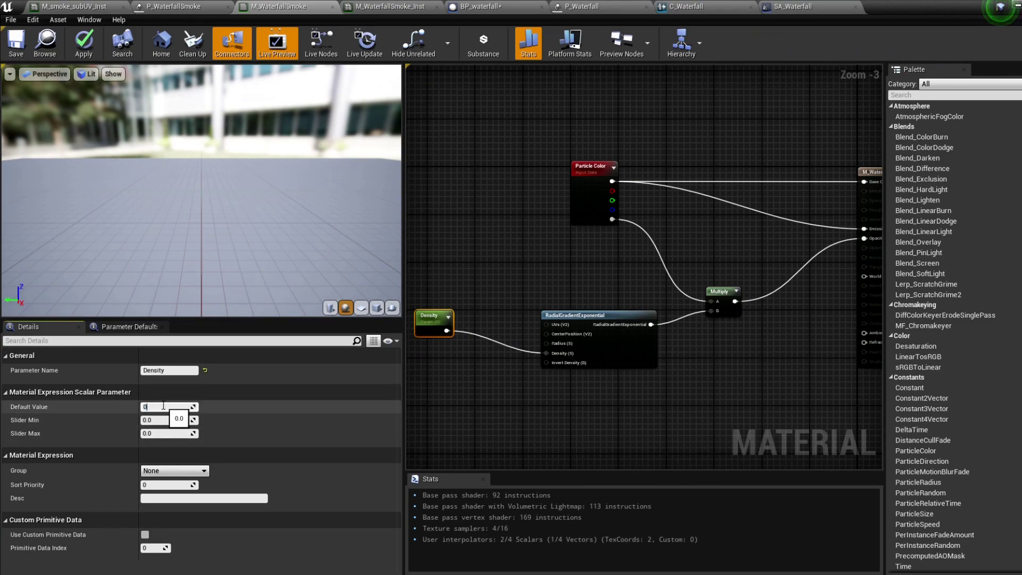
key("Return")
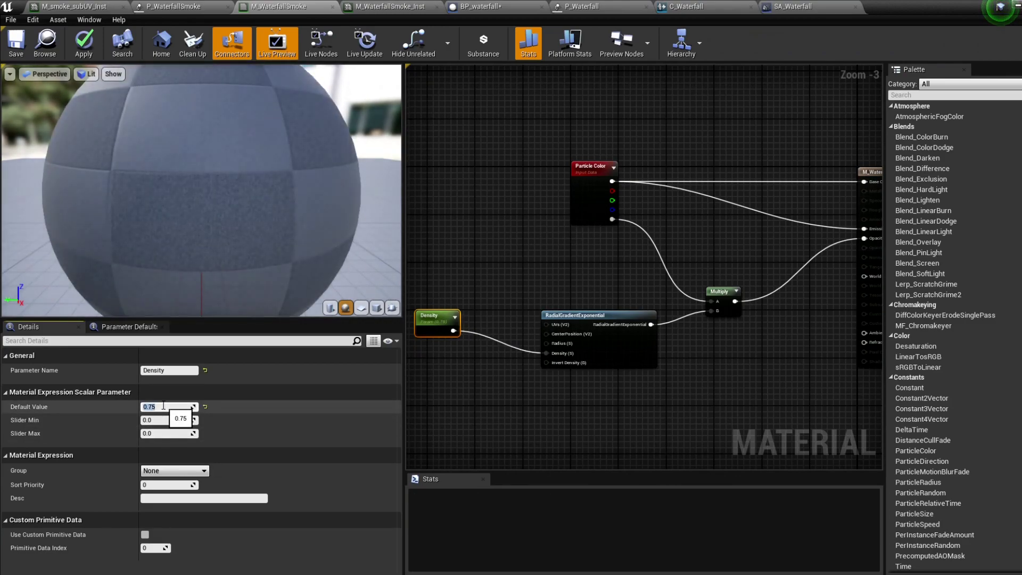
left_click(472, 254)
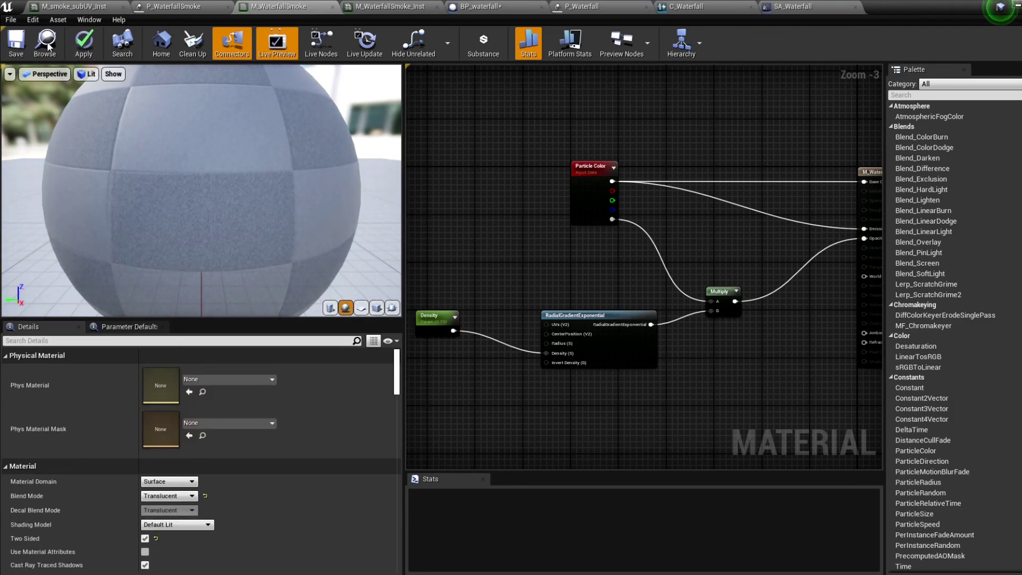
left_click(84, 43)
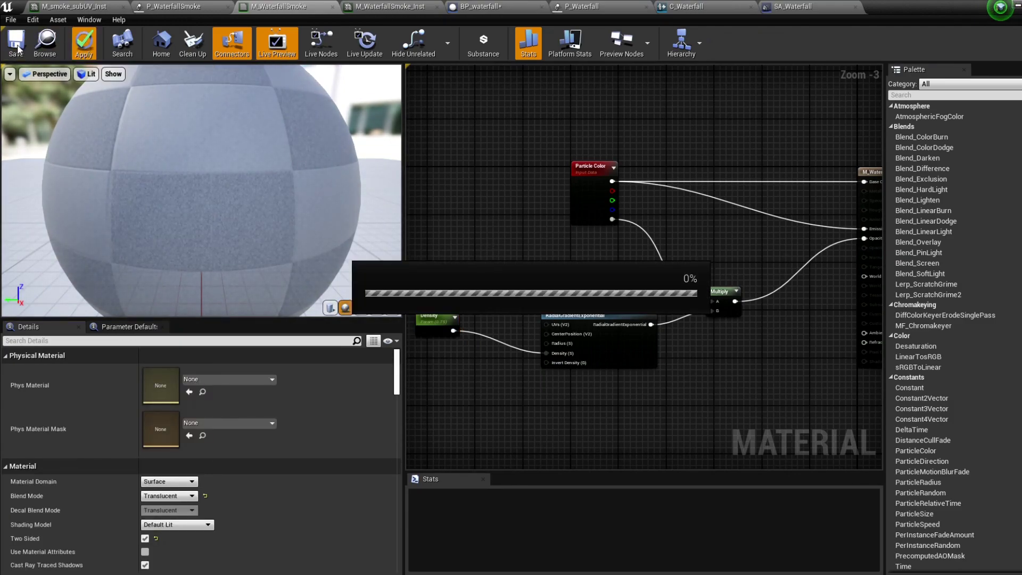
left_click(16, 42)
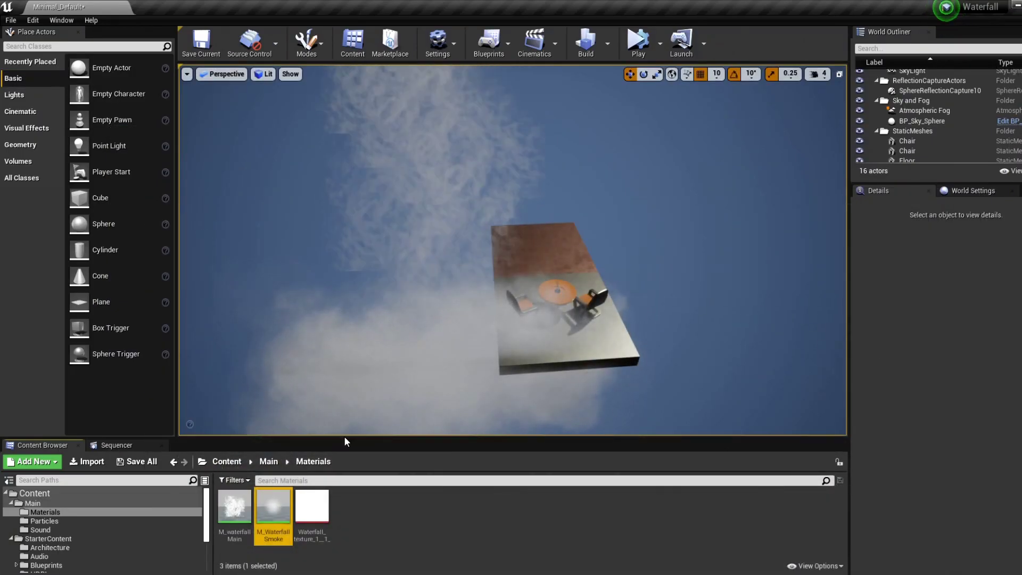
Create a material instance of M_WaterfallSmoke in the Materials folder, keeping its default name.
right_click(267, 503)
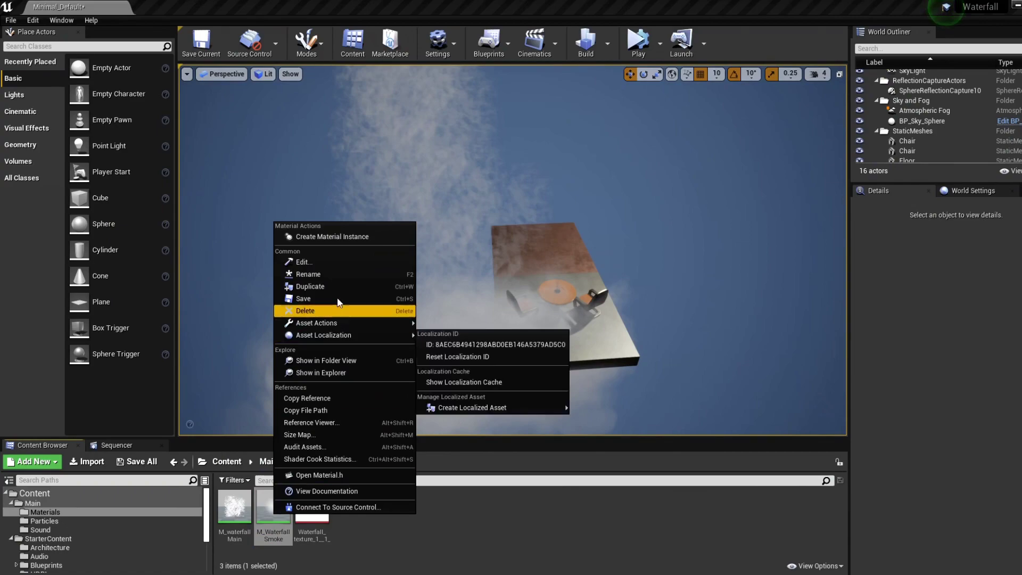
left_click(333, 235)
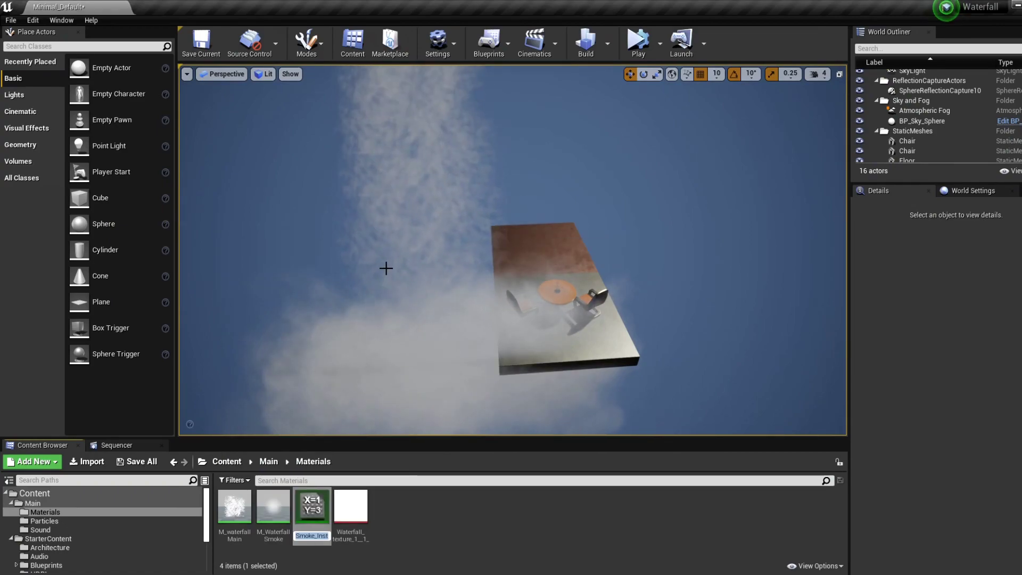
key("Return")
right_click(317, 514)
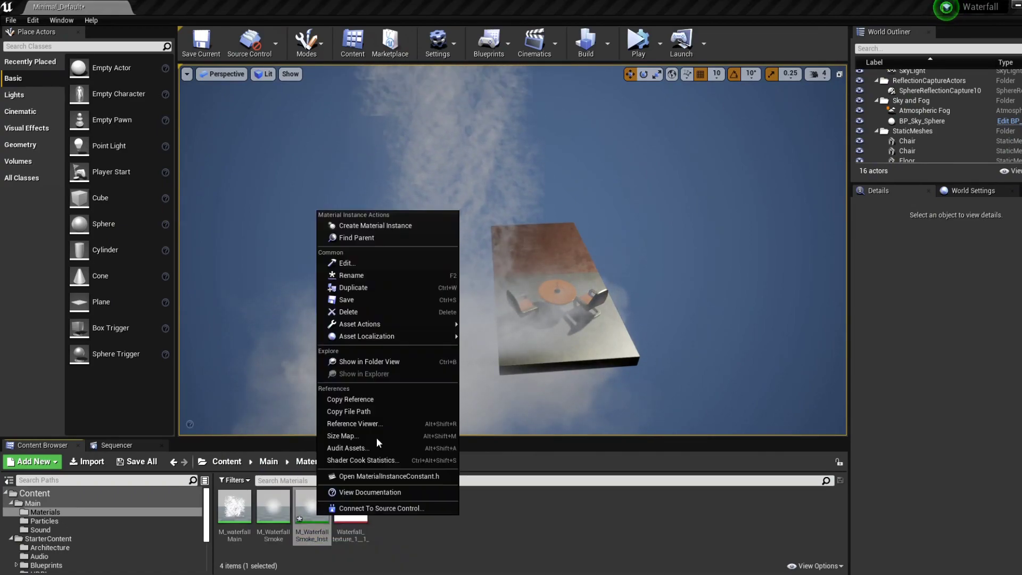
left_click(372, 280)
left_click(487, 515)
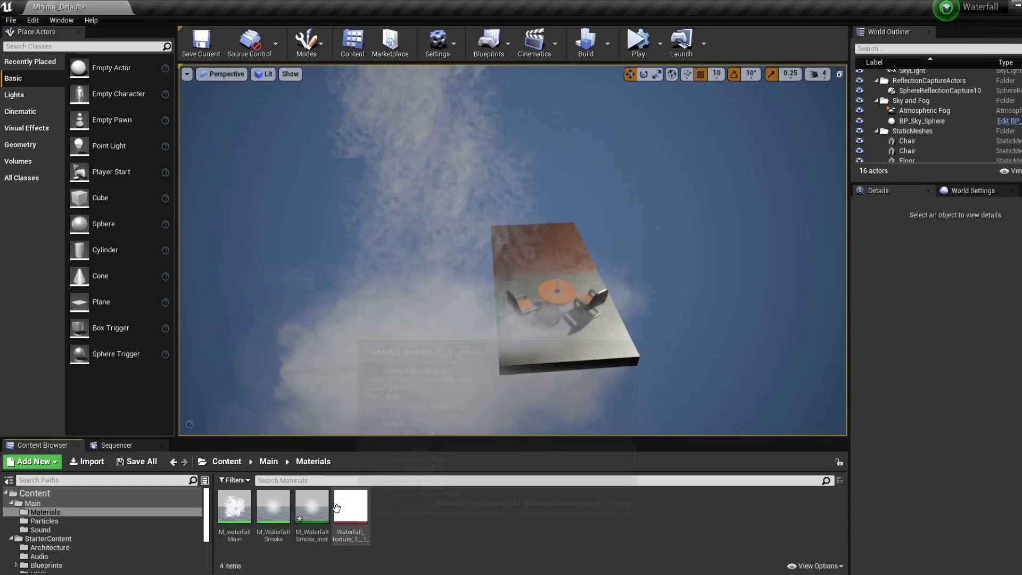
left_click(318, 509)
left_click(459, 518)
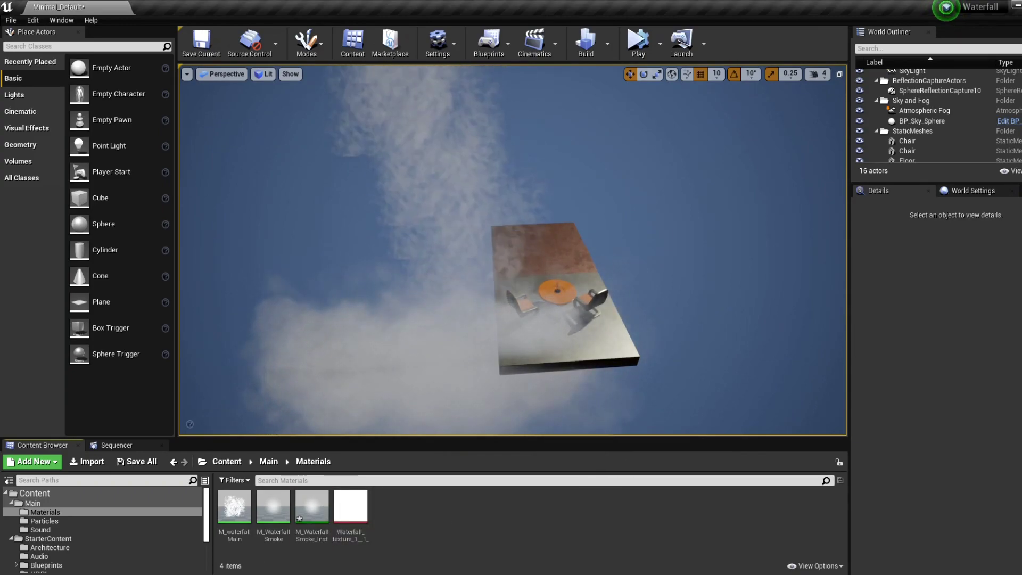
Switch to the Waterfall editor window with the Minimal_Default level and open the Particles folder under Main.
left_click(498, 573)
left_click(992, 504)
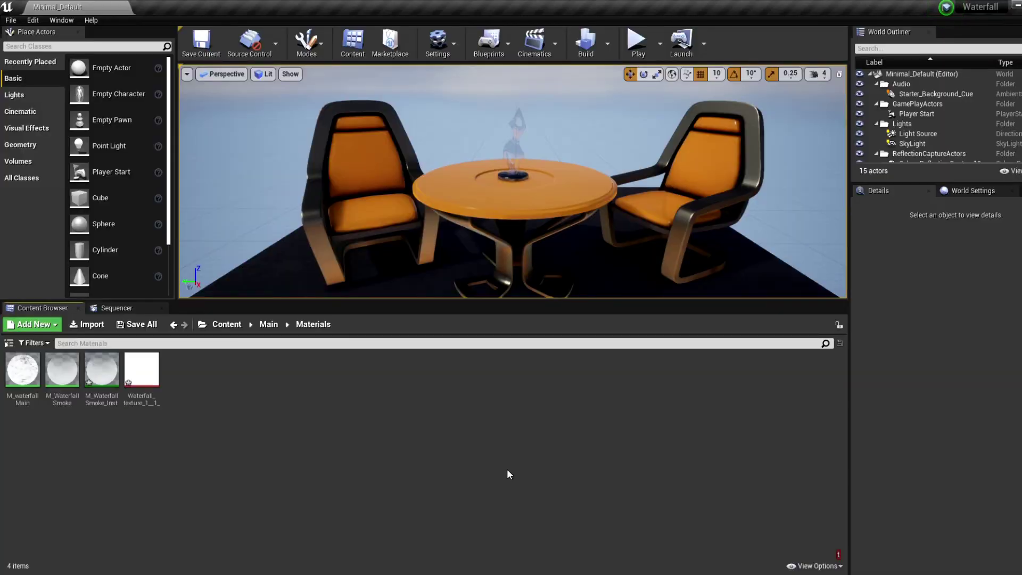
left_click(265, 327)
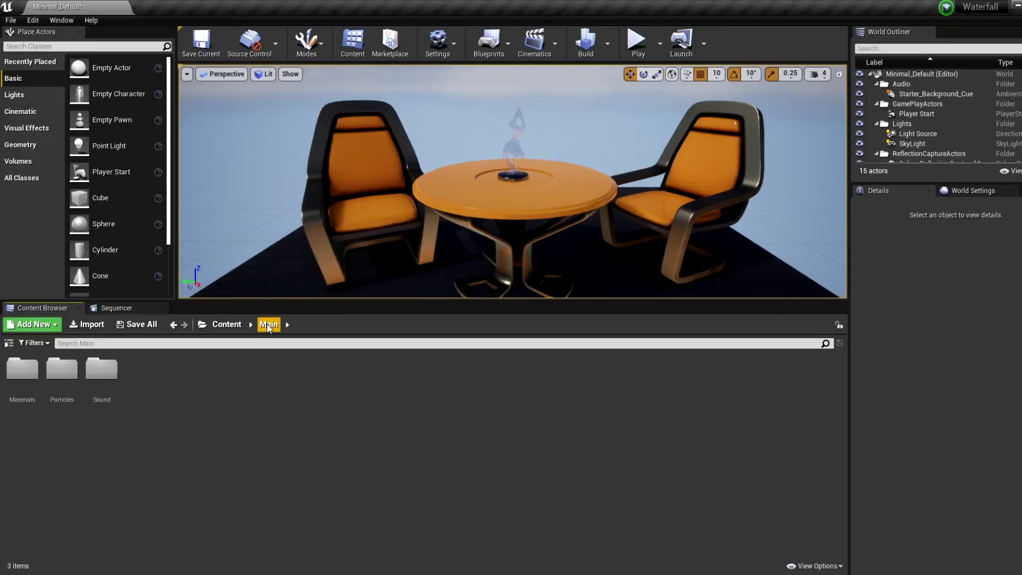
double_click(57, 379)
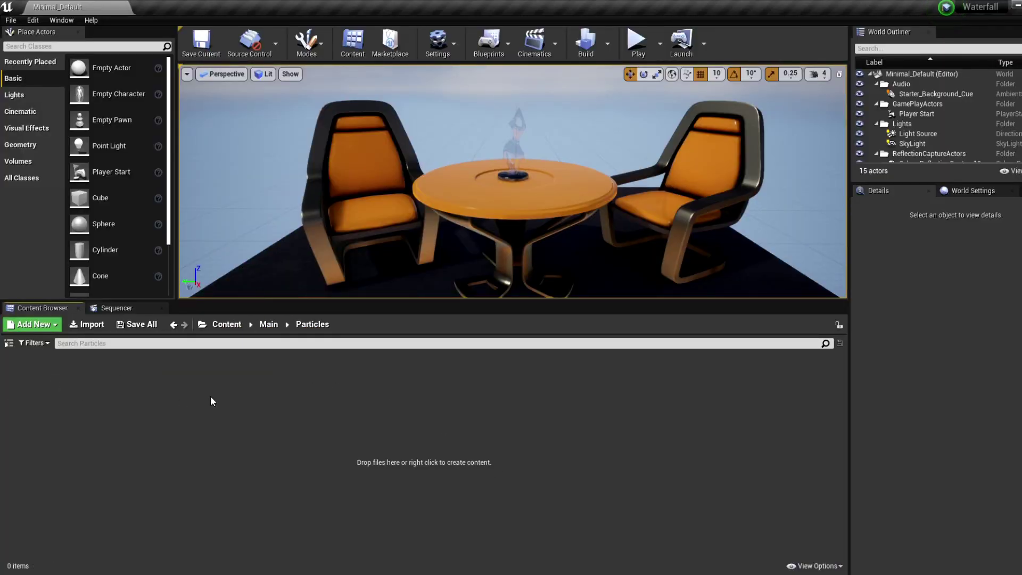
Create a particle system named P_Waterfall in the Particles folder.
right_click(154, 384)
left_click(234, 357)
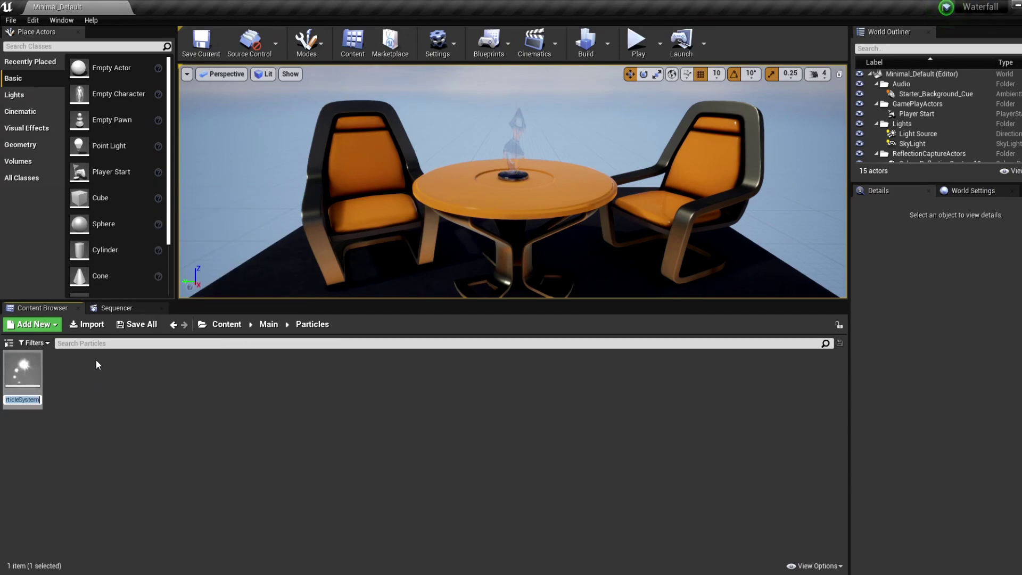
type("P_")
type("Waterfakk")
key("BackSpace")
key("BackSpace")
type("ll")
key("Return")
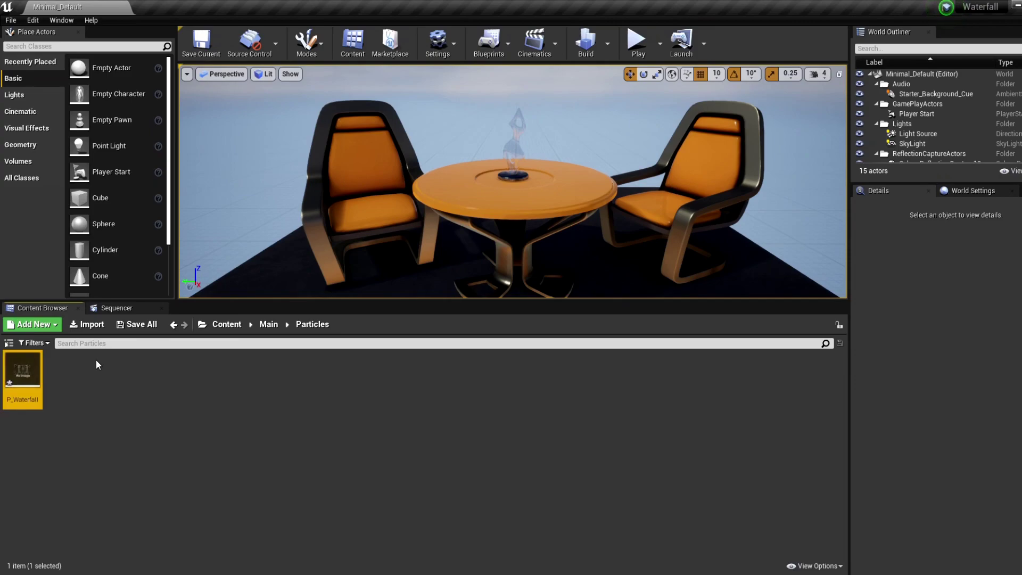
Open P_Waterfall for editing and add GPU Sprites type data to its particle emitter.
double_click(29, 381)
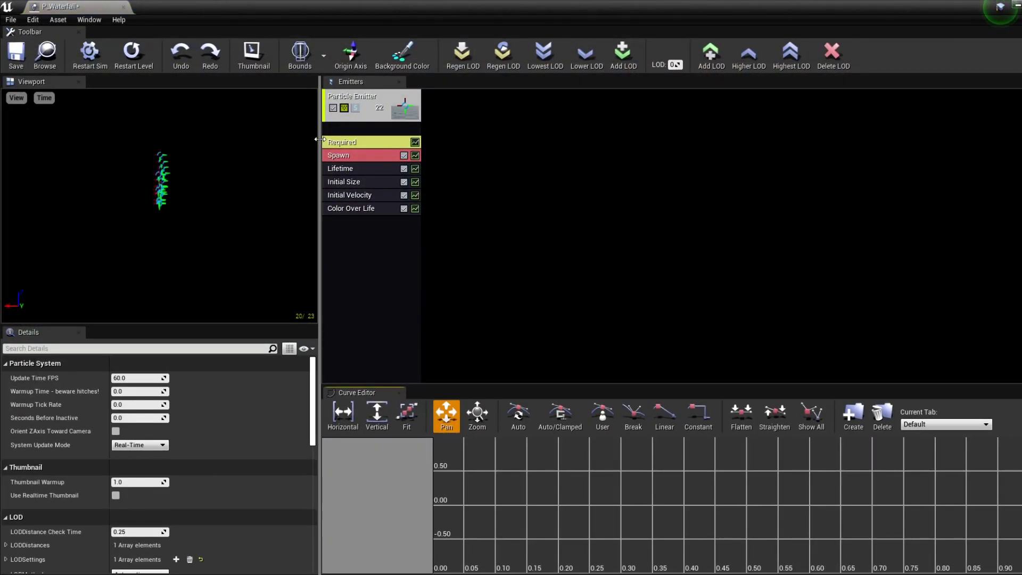
right_click(344, 132)
mouse_move(352, 133)
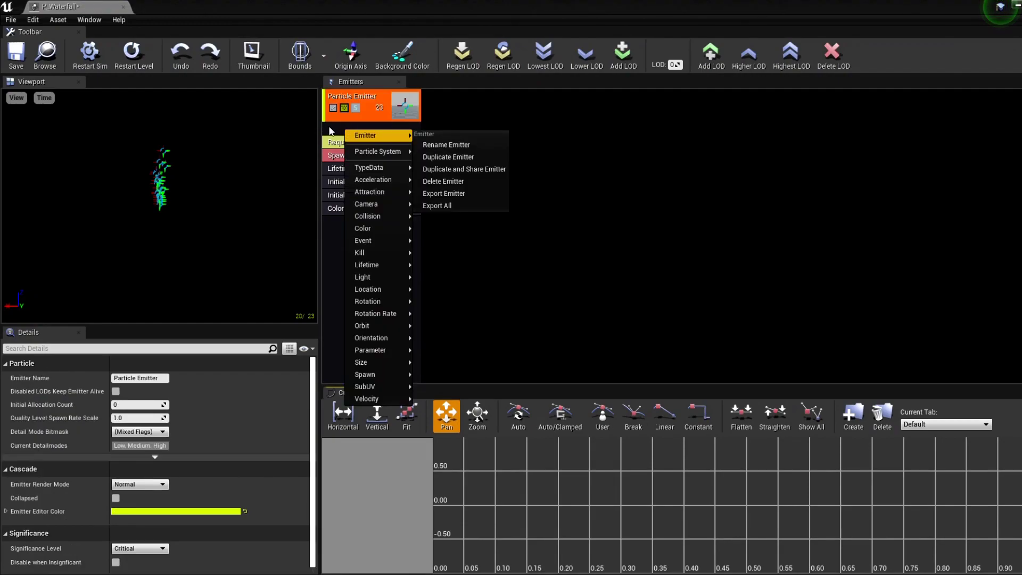
mouse_move(389, 152)
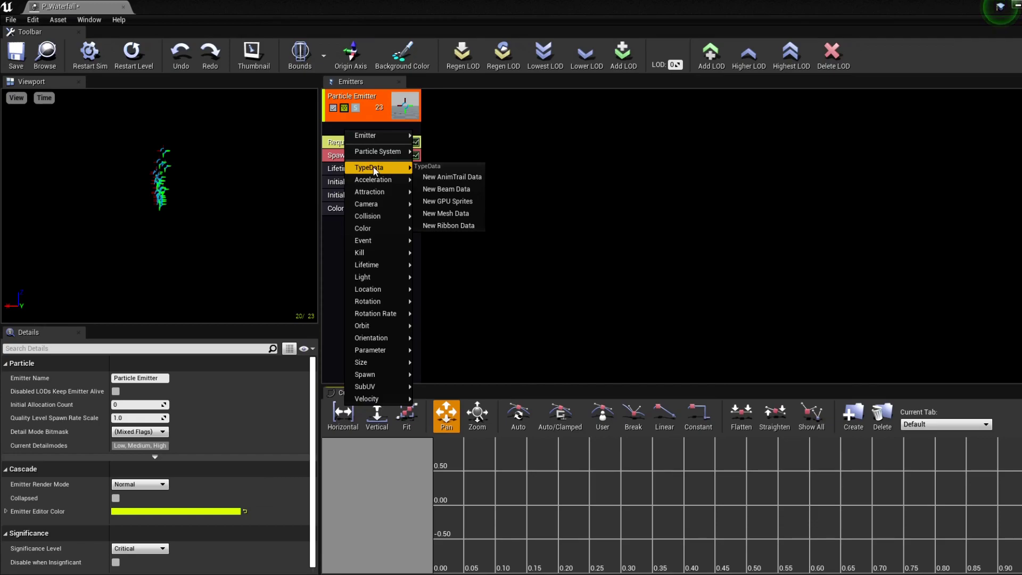
left_click(450, 205)
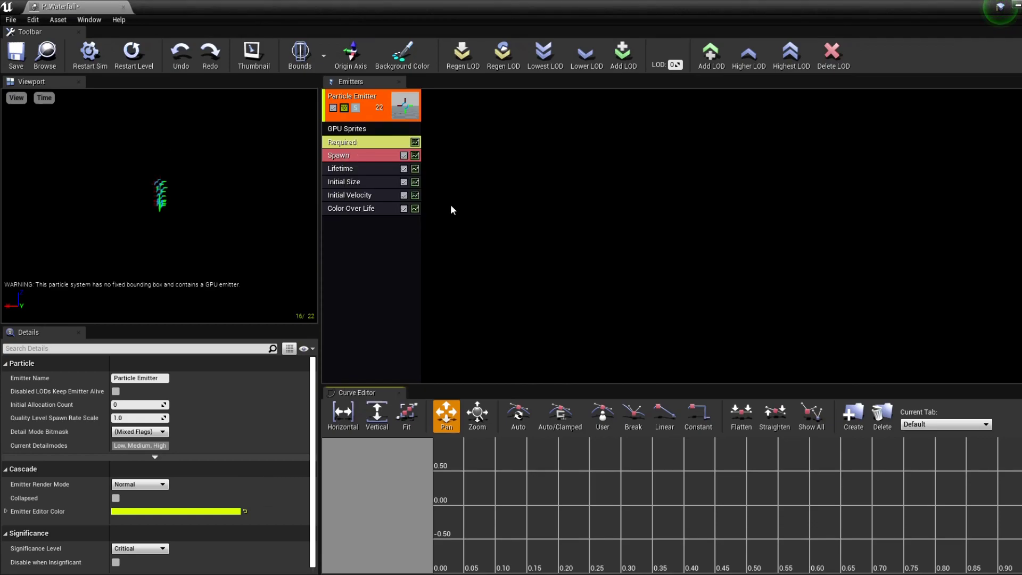
Set the material in the emitter's Required module to M_Water_Ocean.
left_click(369, 145)
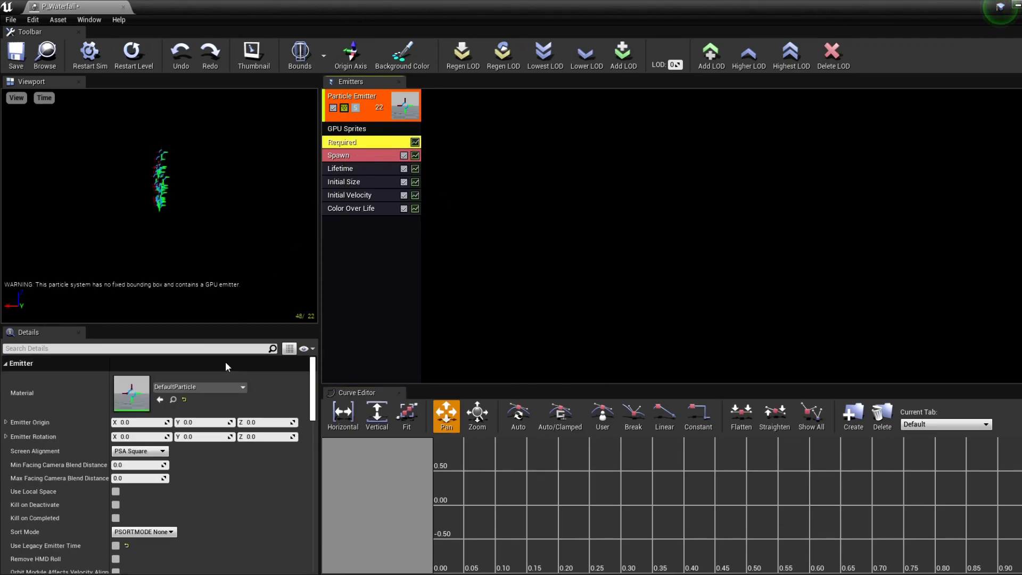
left_click(219, 388)
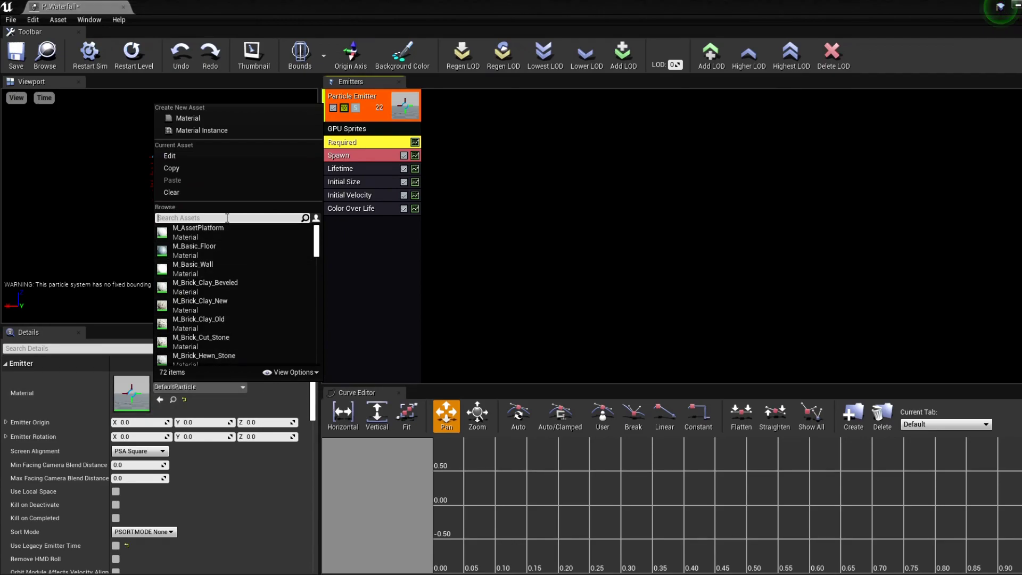
type("M_water")
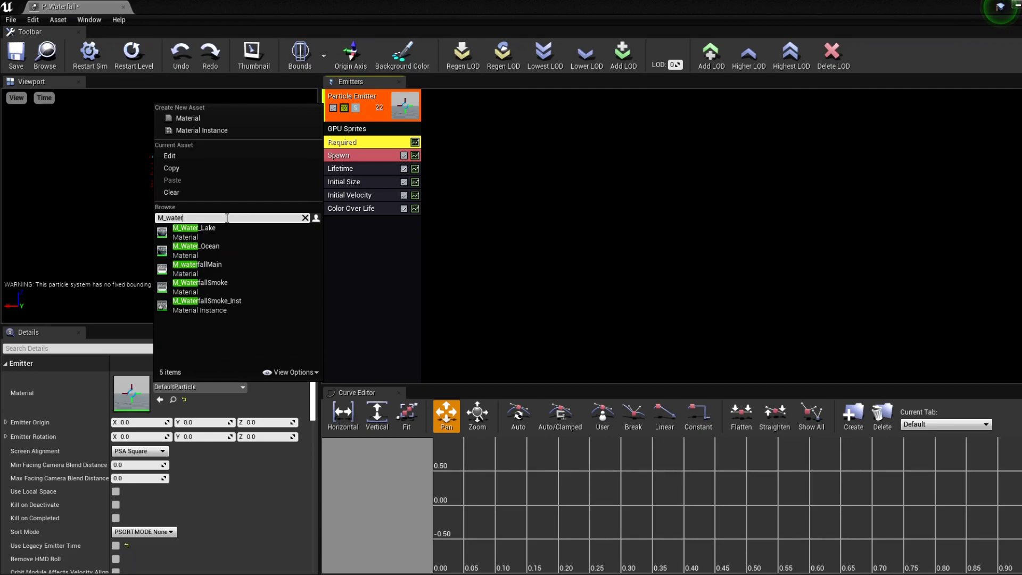
left_click(245, 257)
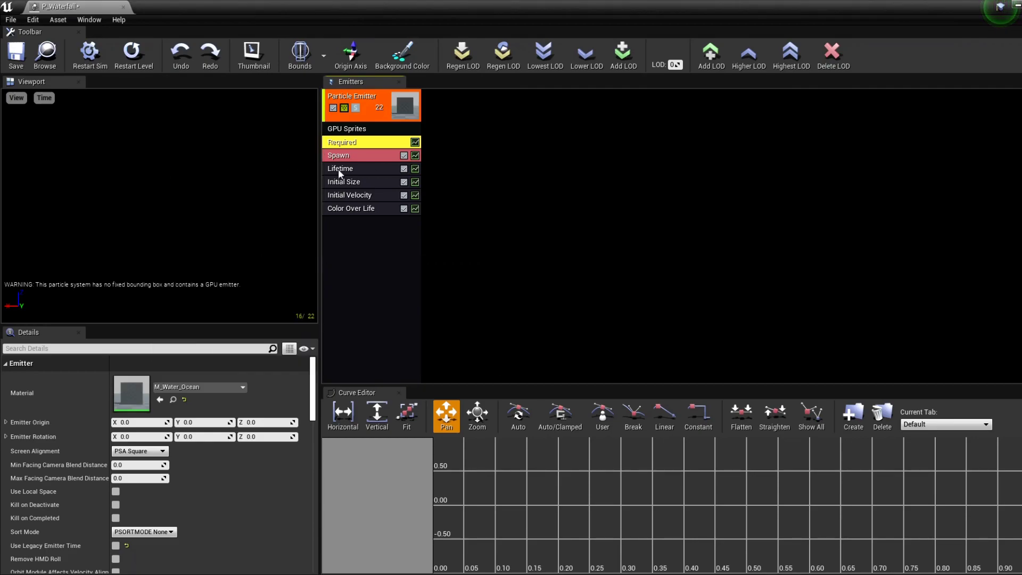
Change the emitter's spawn rate to Distribution Float Uniform with Min 10 and Max 10.
left_click(372, 156)
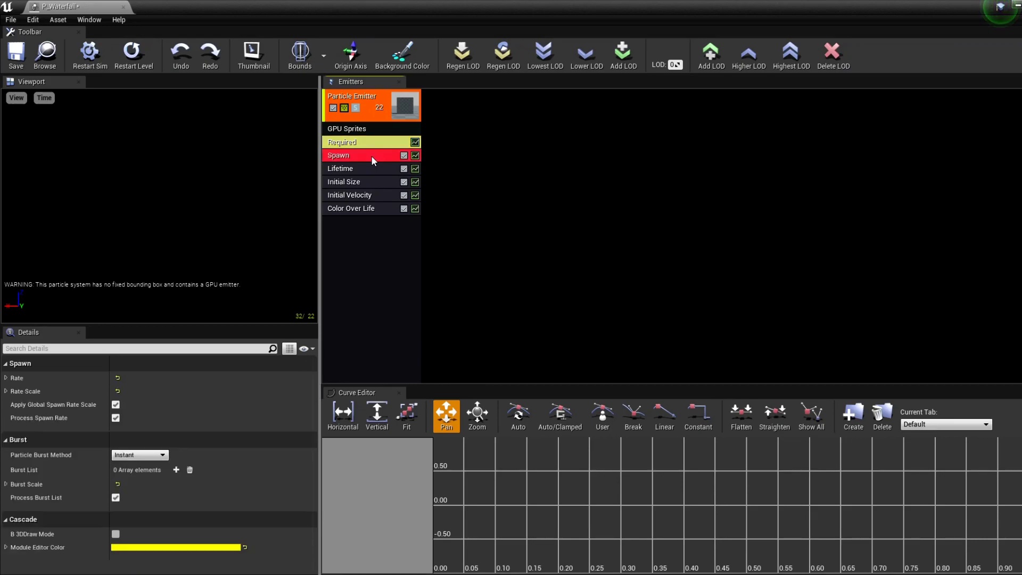
left_click(6, 378)
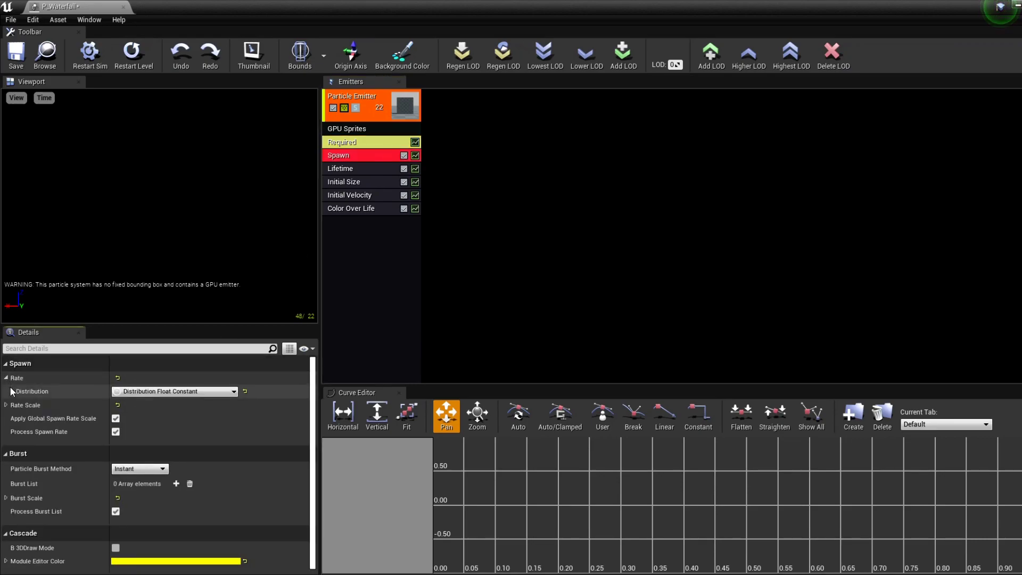
left_click(11, 391)
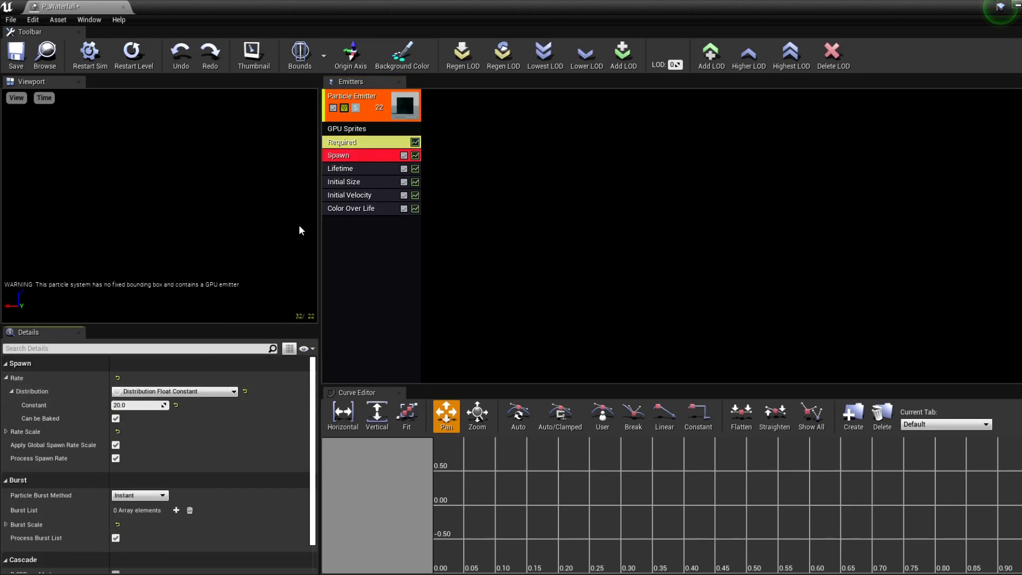
left_click(163, 392)
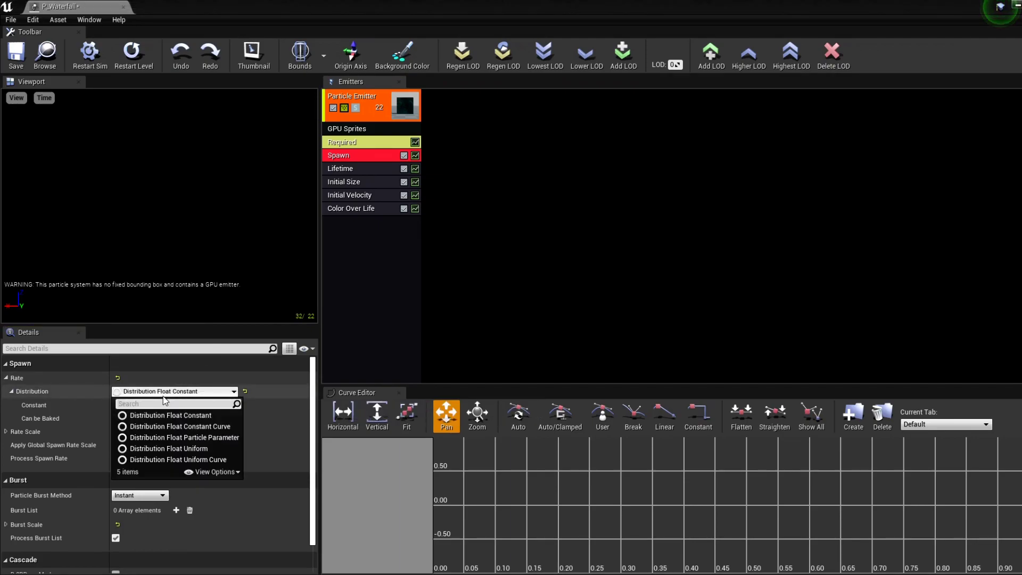
left_click(186, 449)
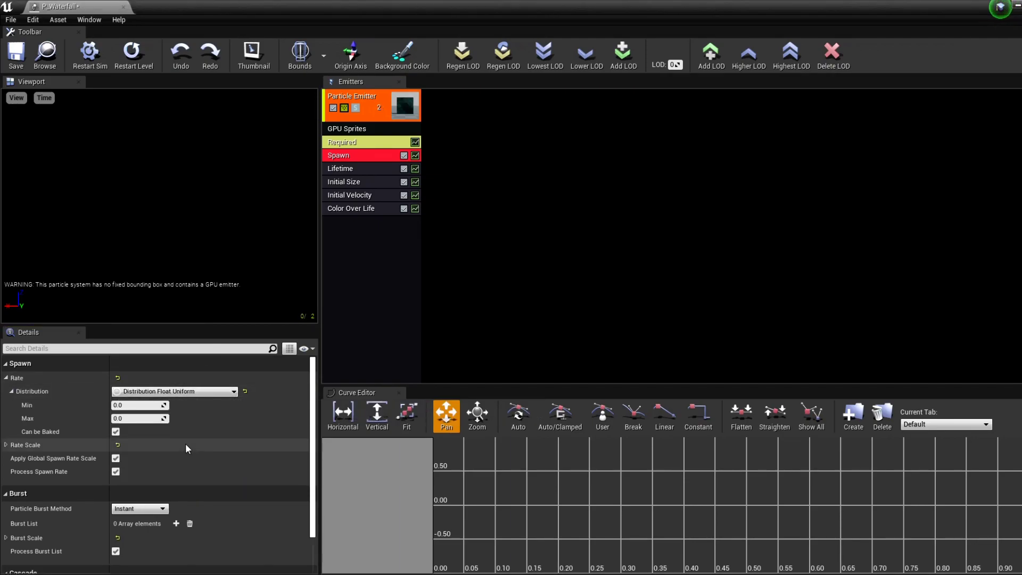
left_click(151, 393)
left_click(172, 392)
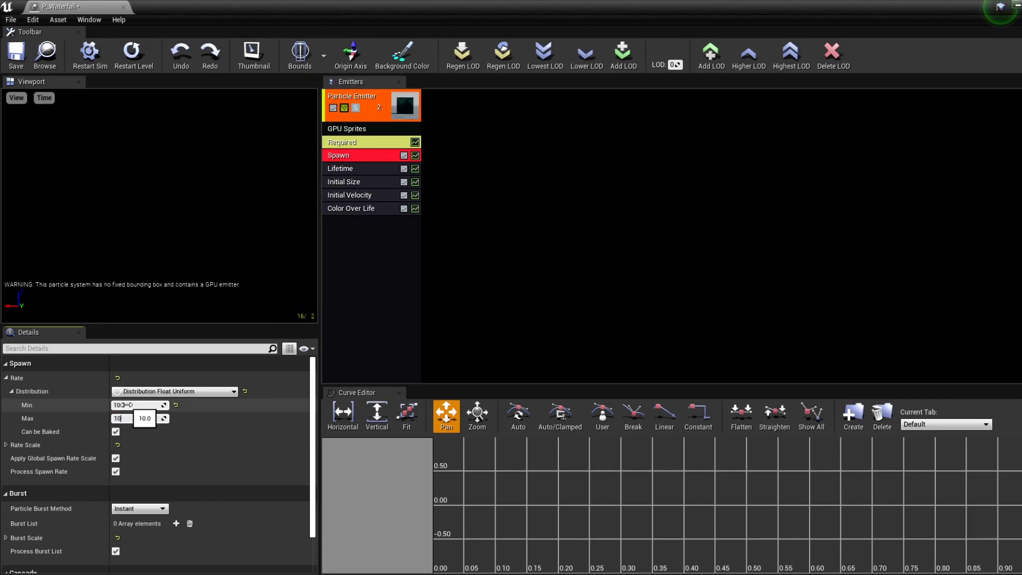
Set the material in the emitter's Required module to M_waterfallMain.
left_click(362, 146)
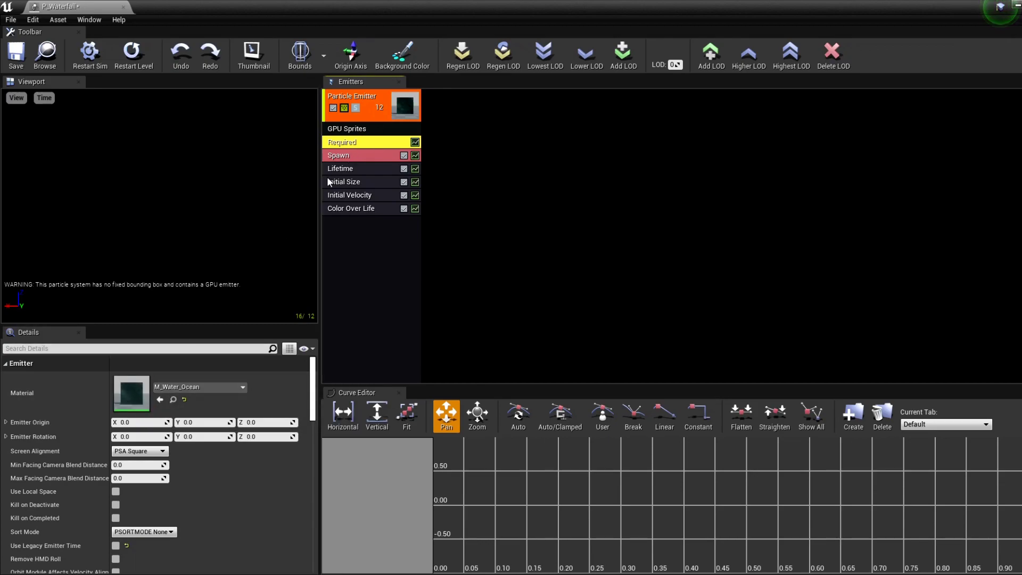
left_click(199, 388)
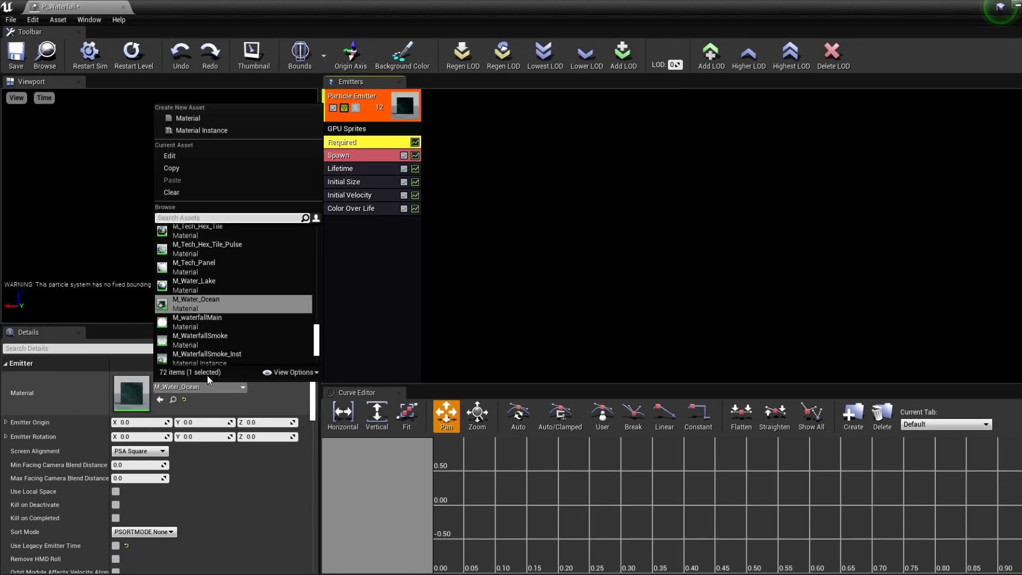
left_click(210, 321)
left_click(367, 232)
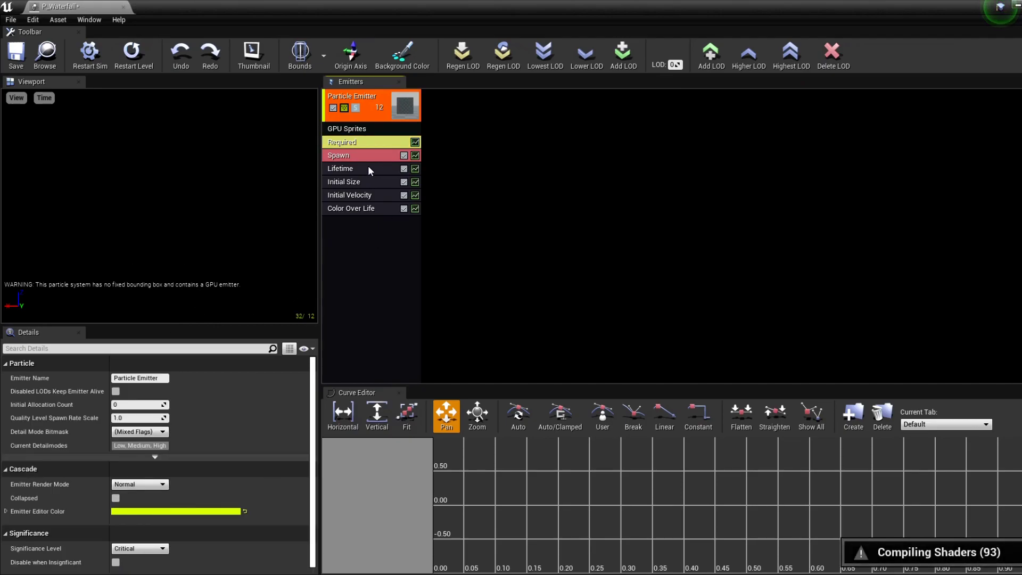
Adjust the uniform distribution values of the emitter's Lifetime module.
left_click(368, 166)
left_click(365, 155)
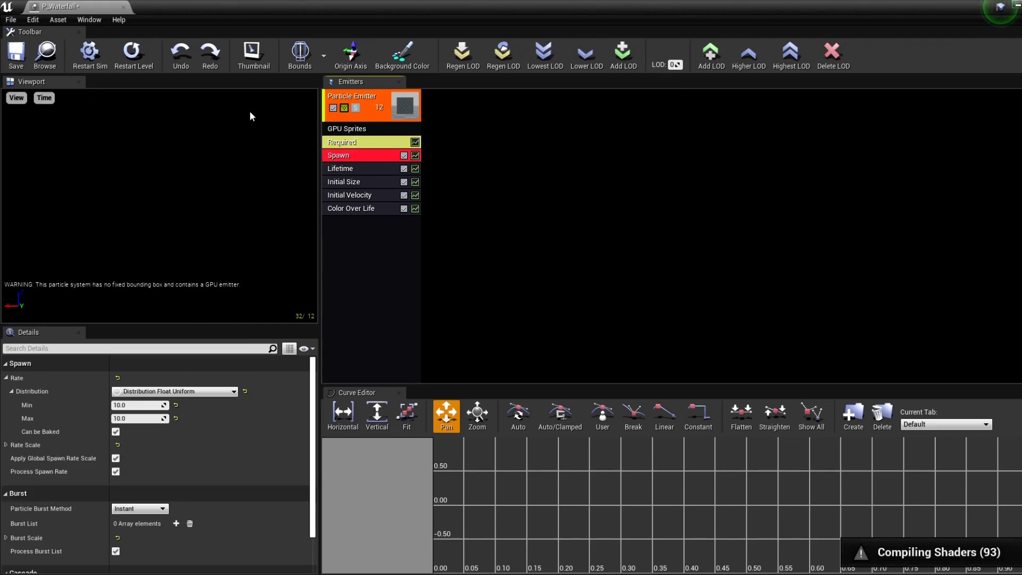
left_click(366, 171)
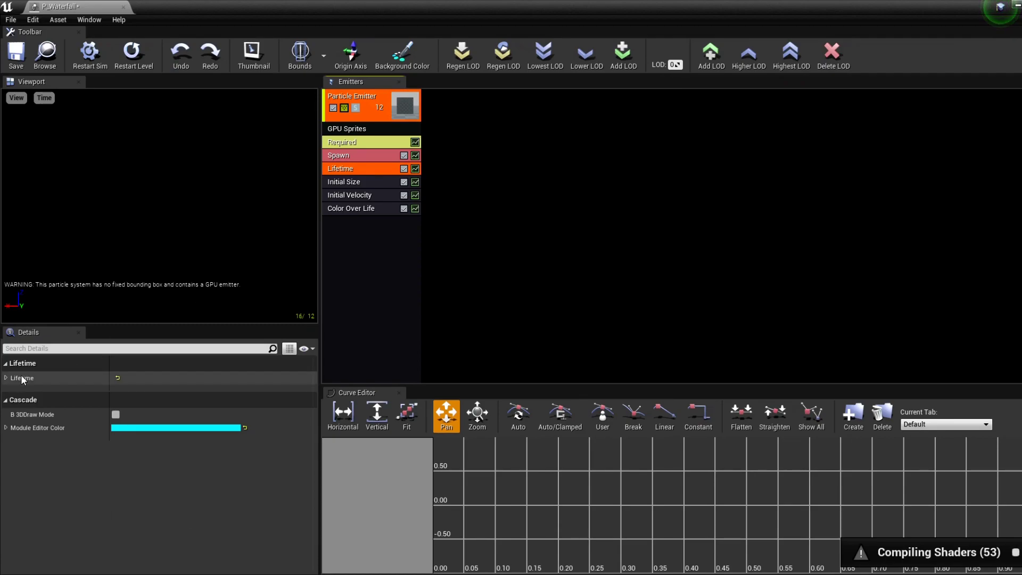
left_click(6, 378)
left_click(11, 390)
left_click(126, 405)
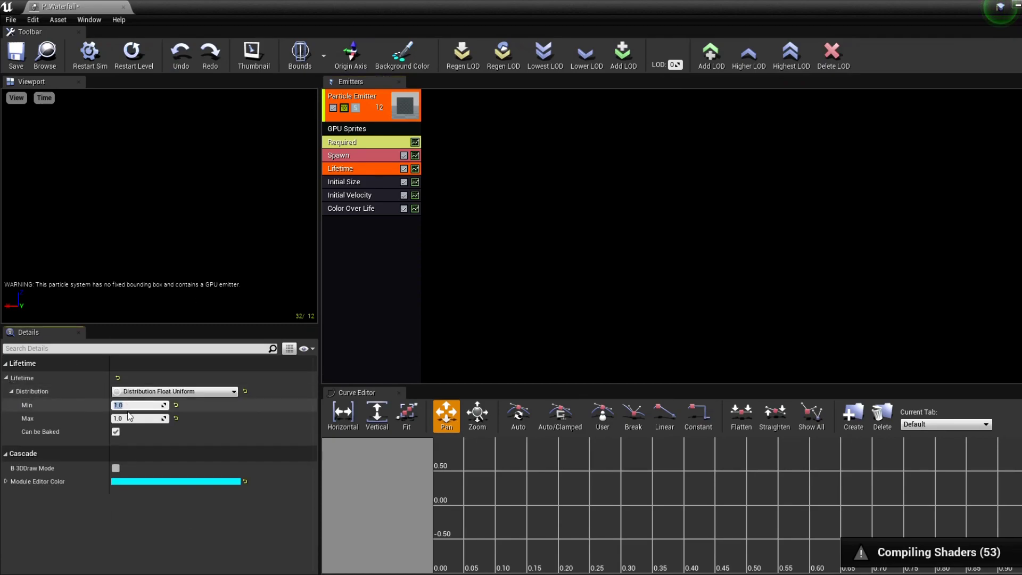
left_click(420, 255)
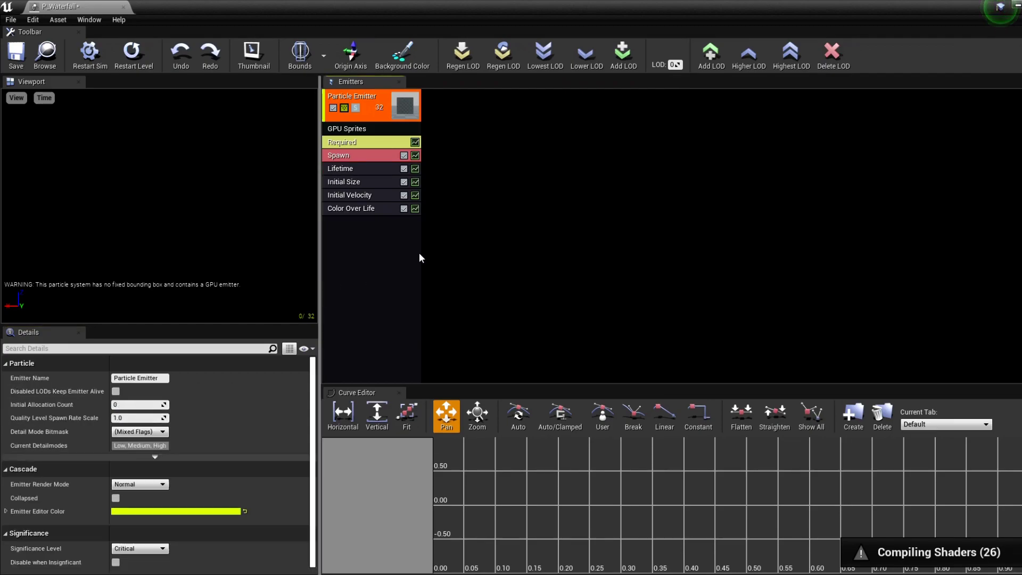
Set the Initial Size module's Start Size Max and Min to 200 in X, Y and Z.
left_click(358, 184)
left_click(6, 378)
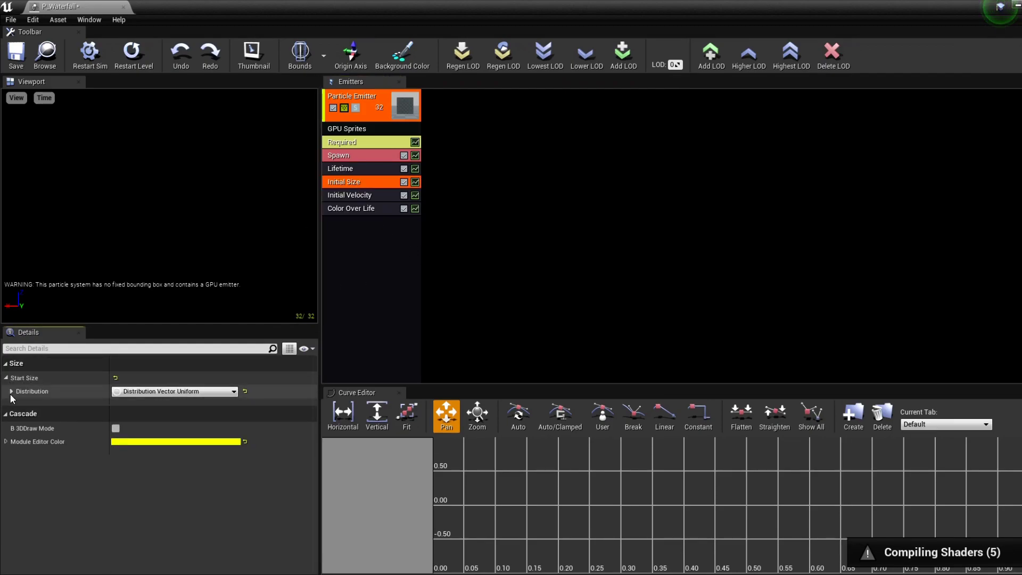
left_click(11, 392)
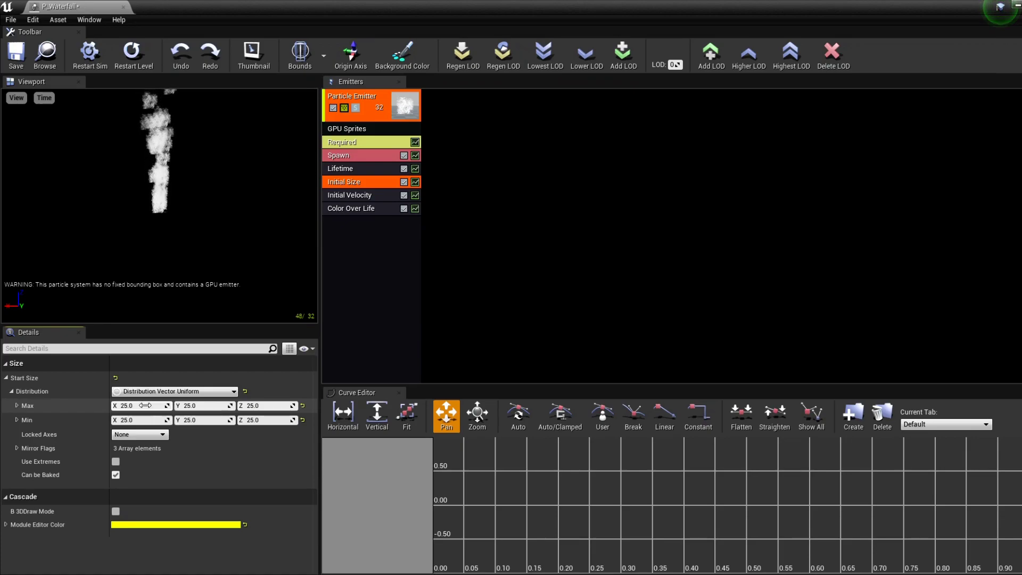
type("00")
key("Tab")
type("200")
key("Tab")
type("200")
key("Tab")
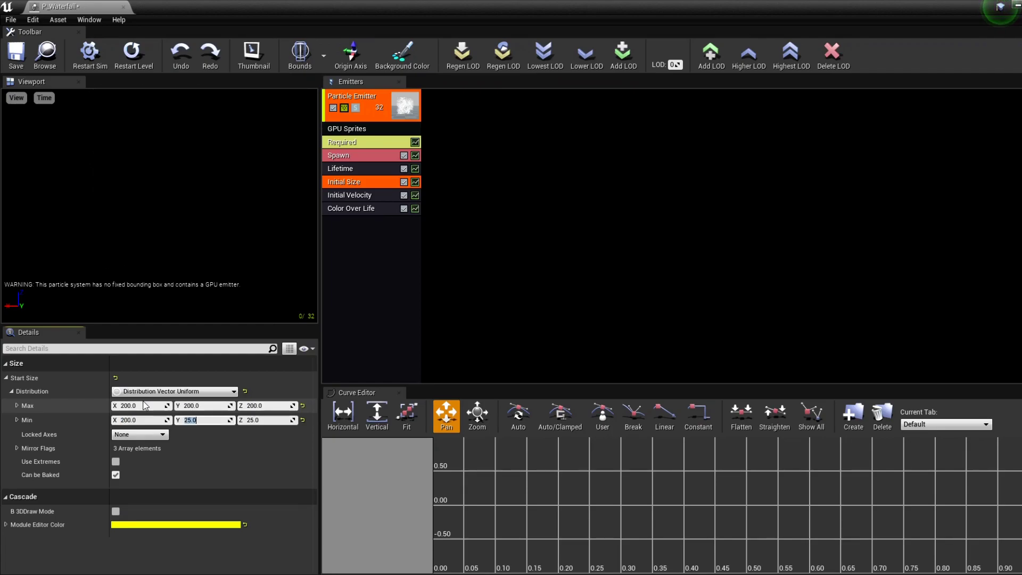
type("200")
key("Tab")
type("200")
key("Return")
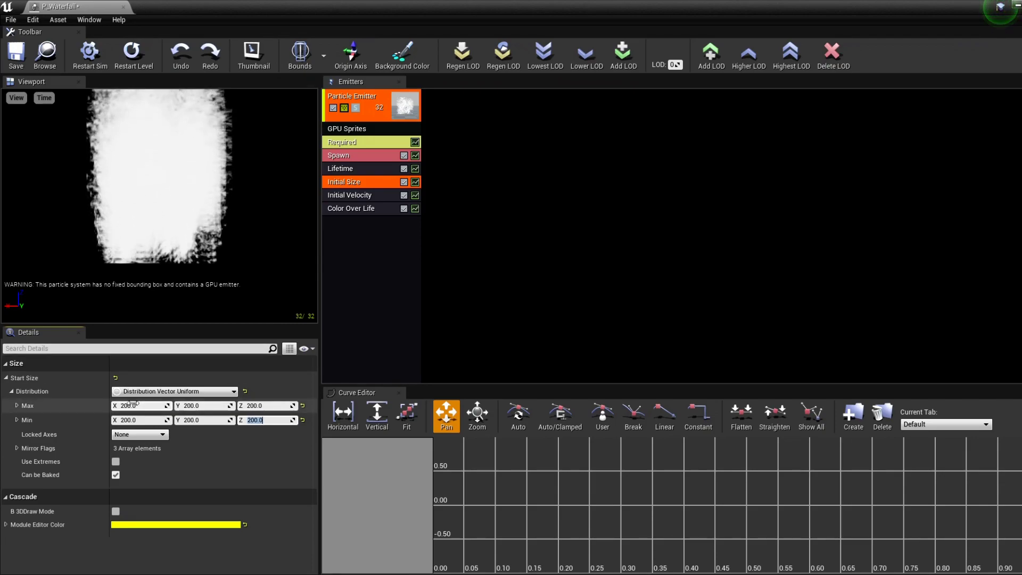
Set the Initial Velocity module's Start Velocity Max to X -200, Y -50 and Z -100.
left_click(373, 208)
left_click(373, 195)
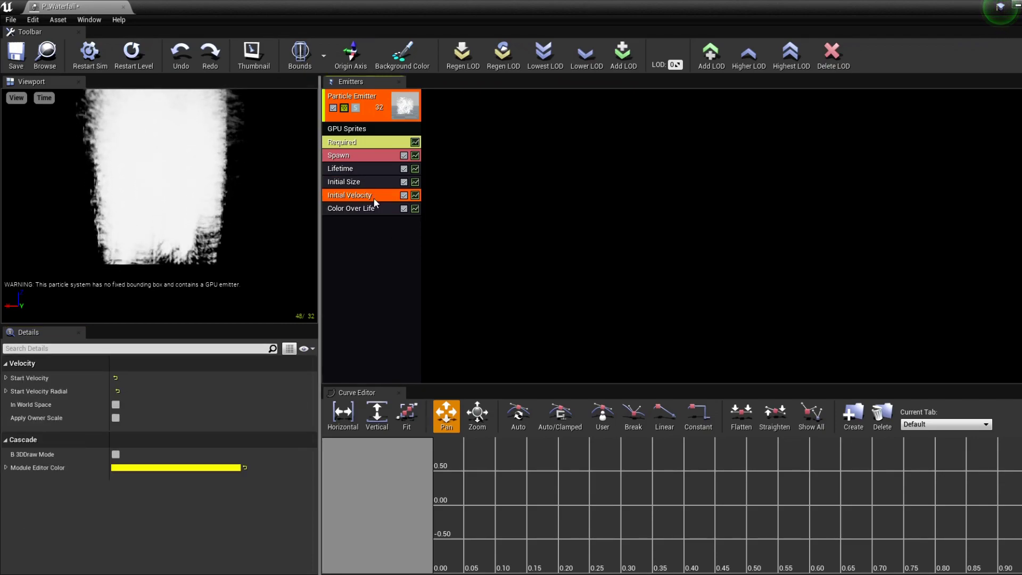
left_click(6, 378)
left_click(11, 391)
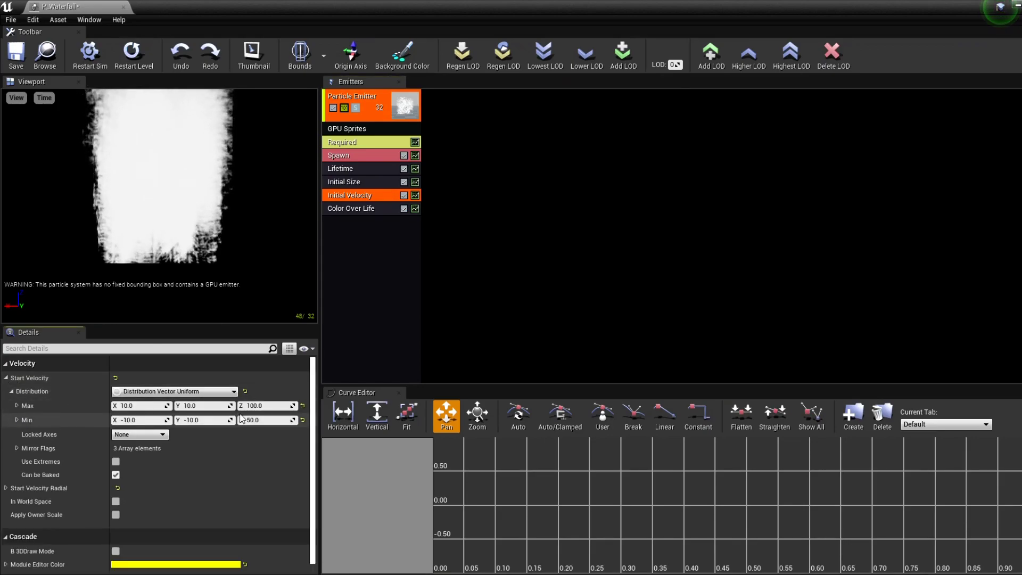
left_click(135, 406)
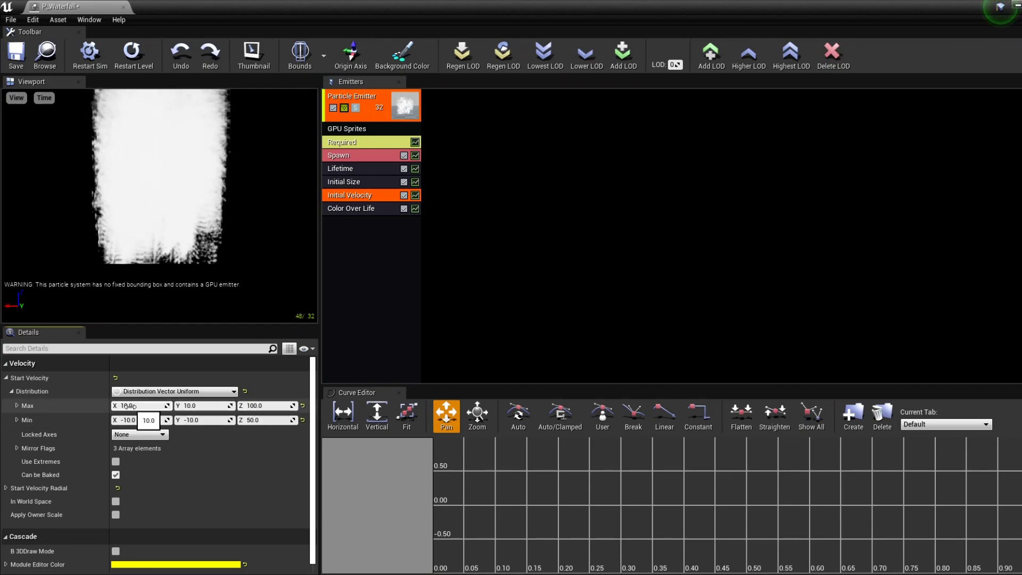
type("-200")
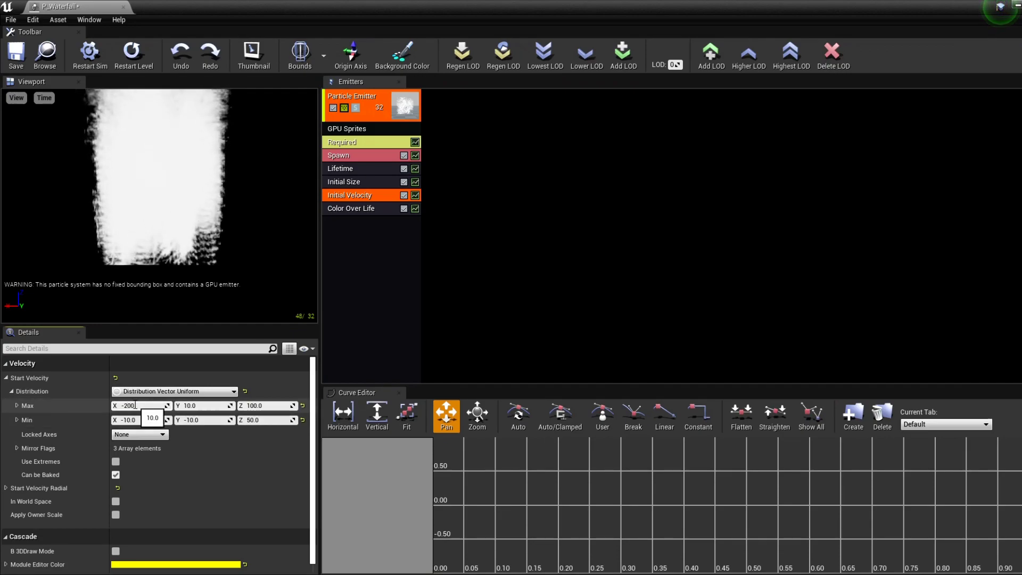
key("Tab")
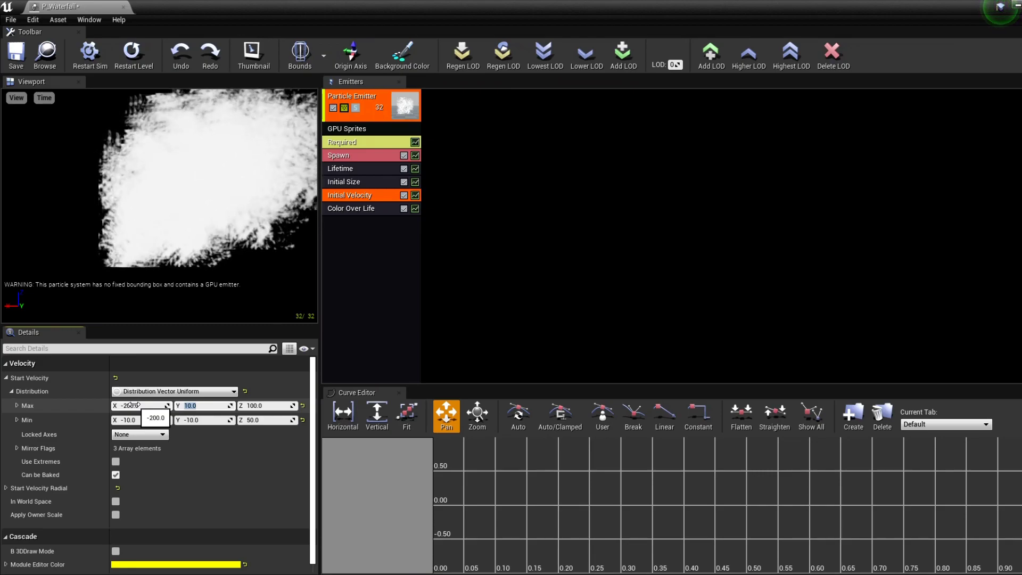
type("-50-")
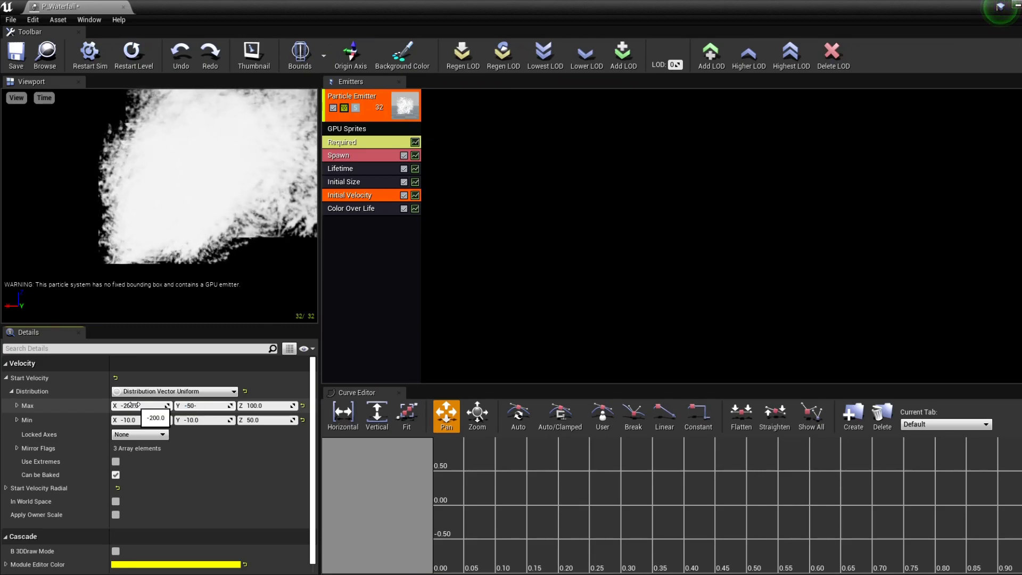
key("Tab")
type("-100")
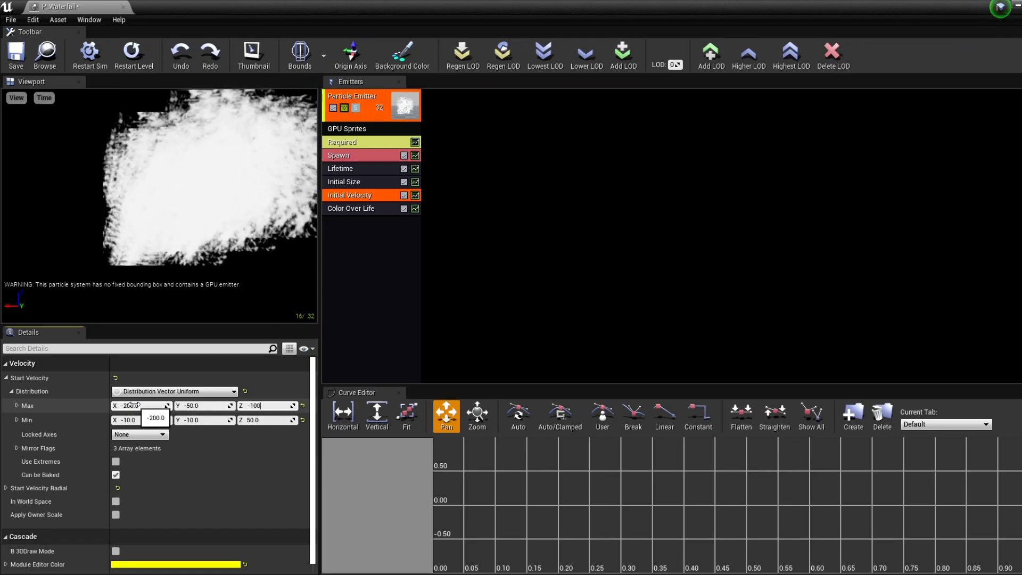
key("Return")
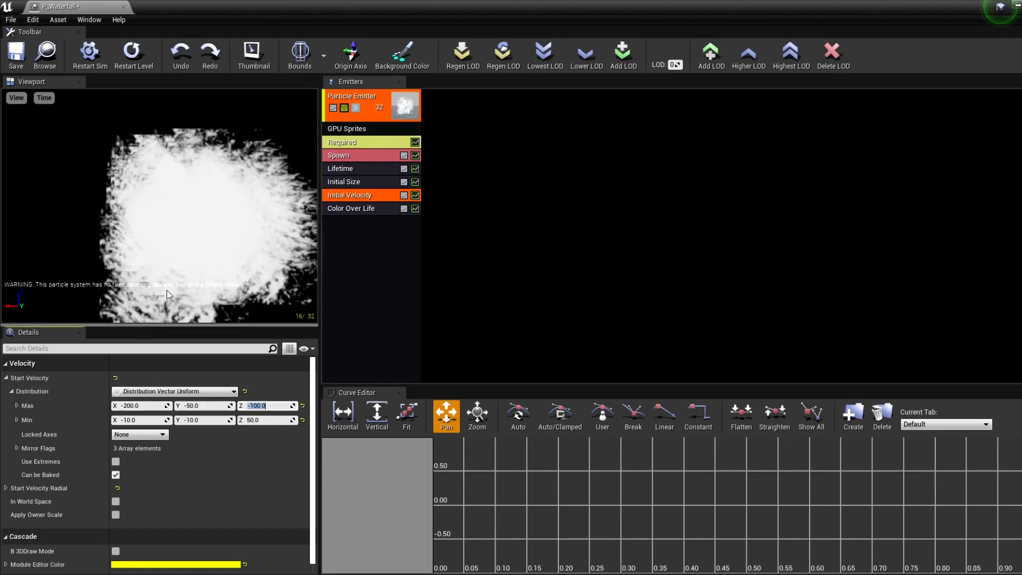
Set the Start Velocity Min to -200 in X and -50 in Y.
right_click_drag(219, 240, 219, 282)
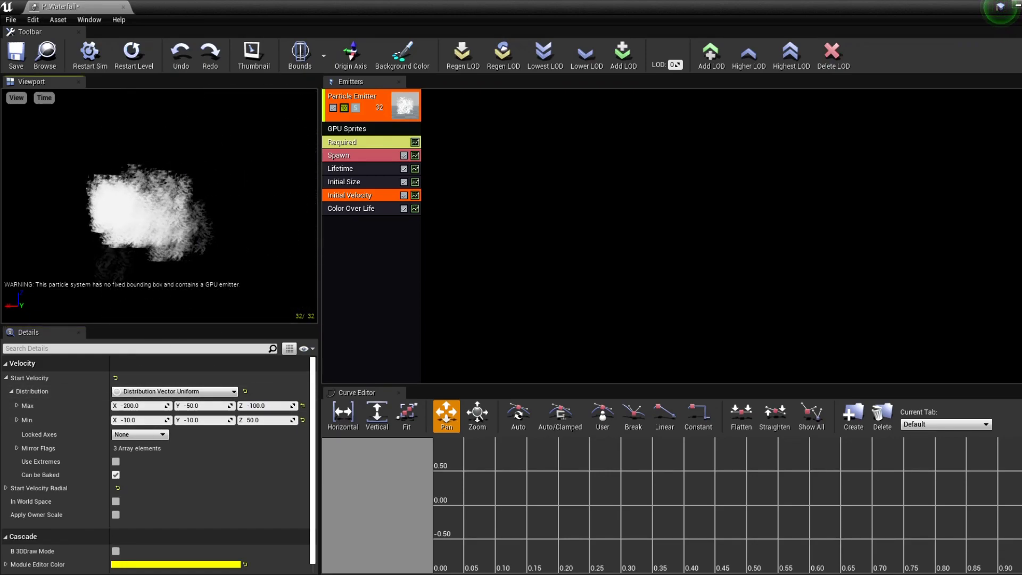
left_click_drag(165, 244, 298, 244)
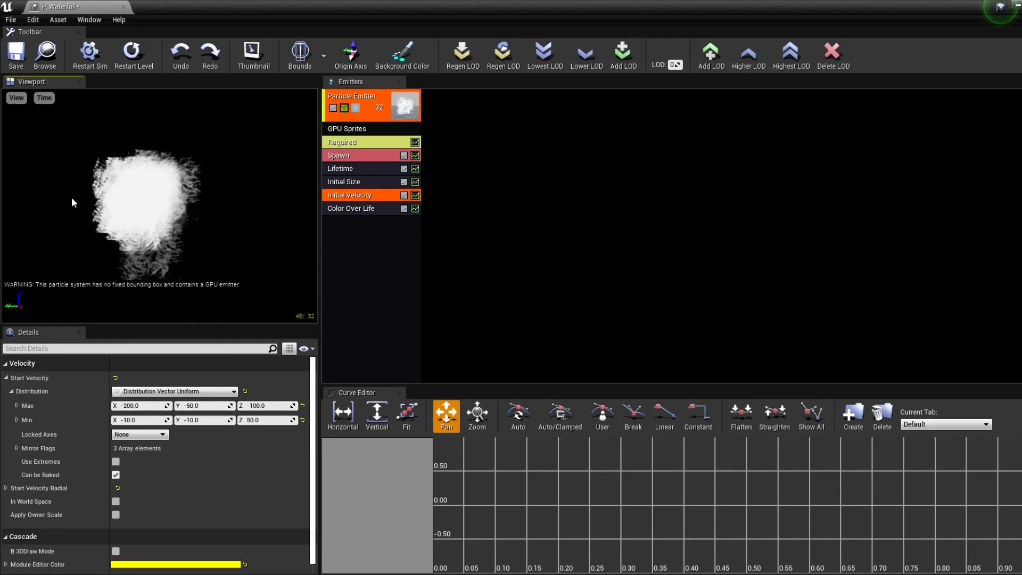
left_click_drag(228, 258, 117, 258)
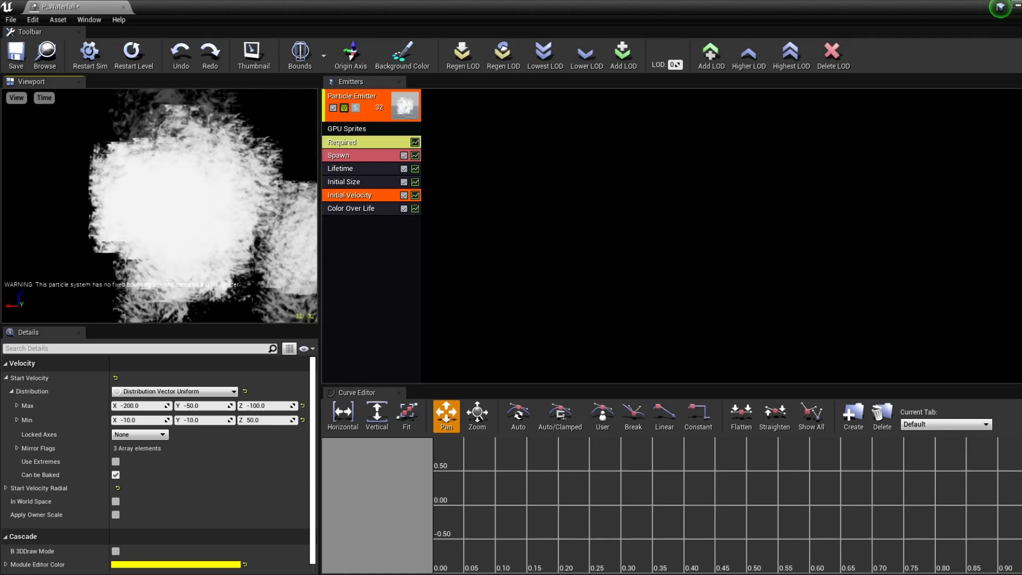
left_click(130, 420)
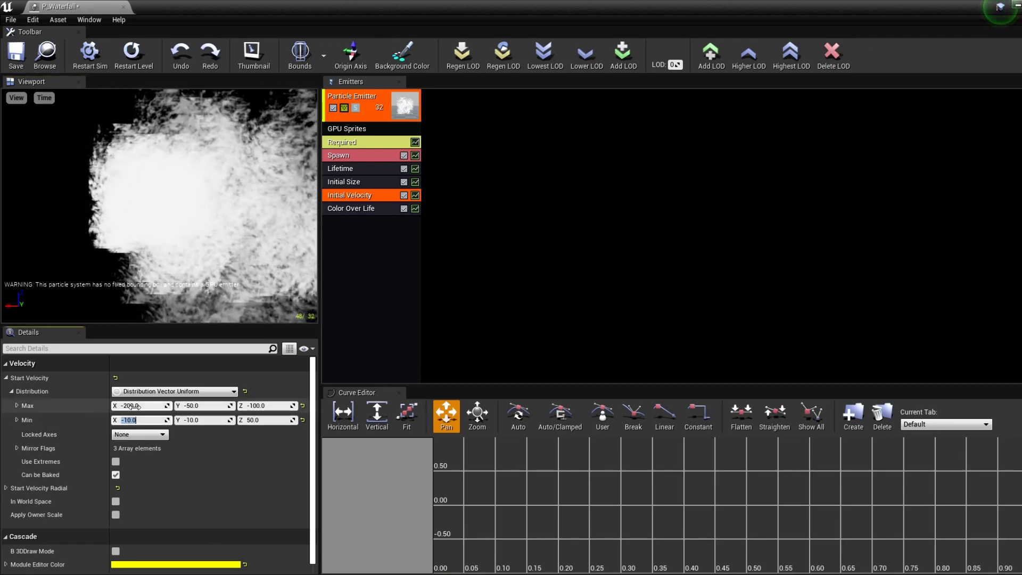
type("-200")
key("Tab")
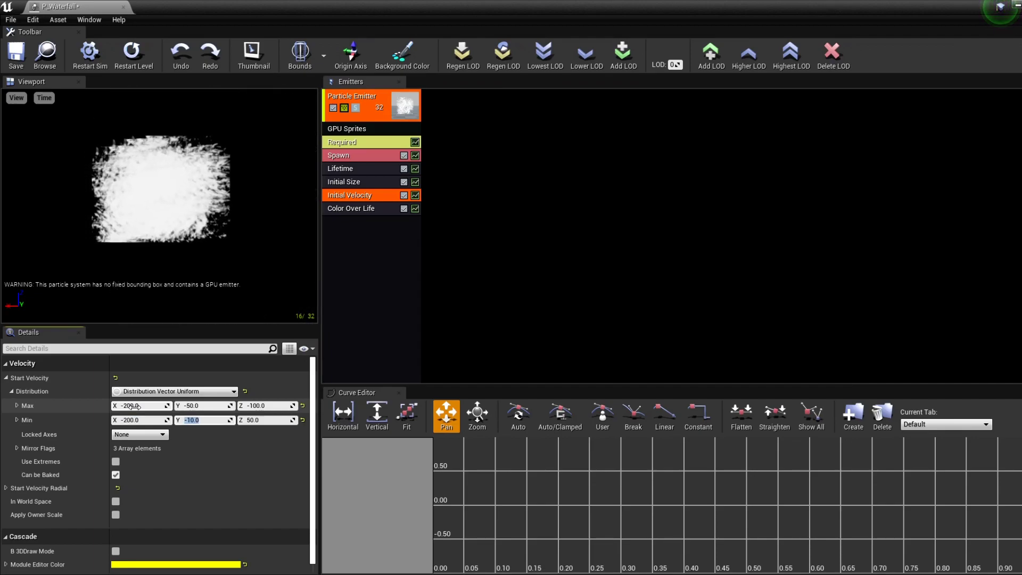
type("-15")
key("BackSpace")
type("0")
key("BackSpace")
key("BackSpace")
type("50")
key("Return")
Set the Z component of the Start Velocity Min to -100.
mouse_move(176, 223)
left_mouse_down()
mouse_move(144, 223)
mouse_move(165, 224)
left_mouse_up()
left_click(255, 420)
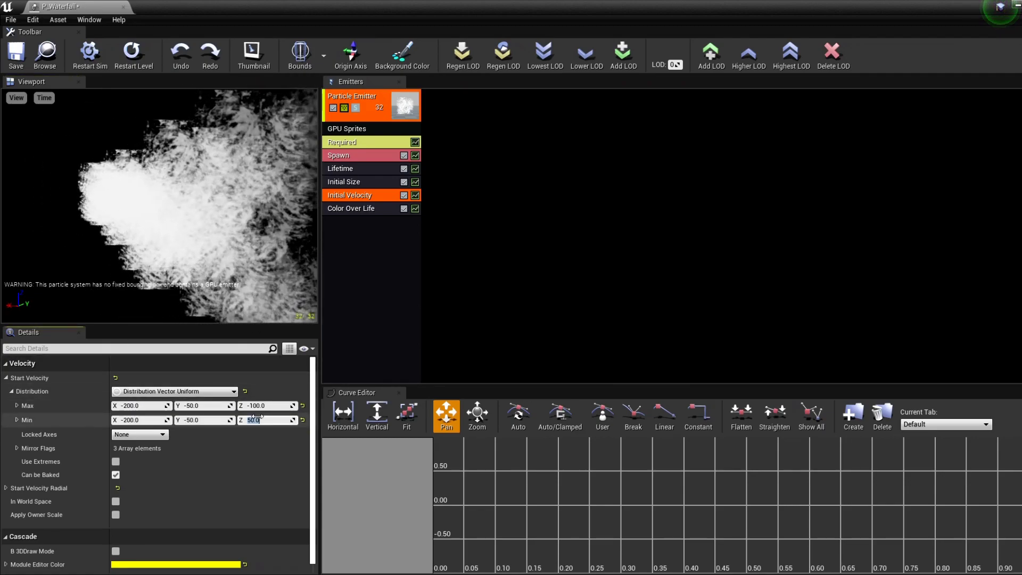
type("-100")
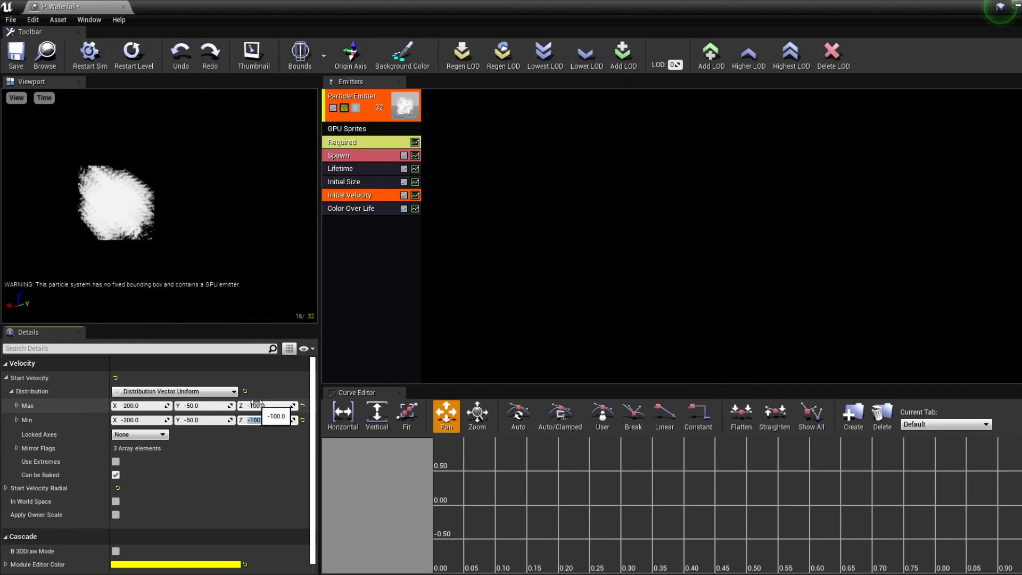
left_click_drag(205, 234, 142, 247)
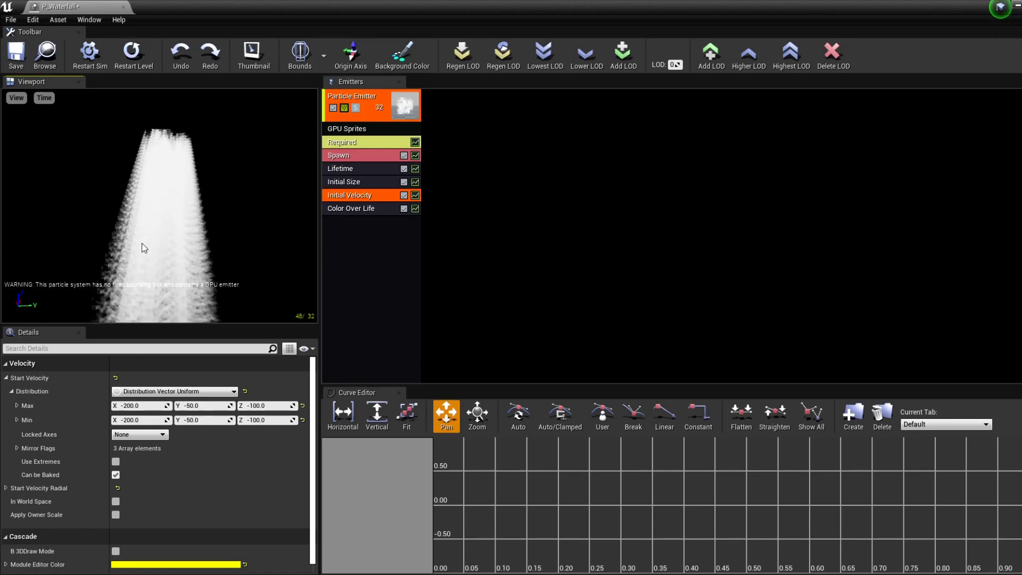
Add a Size By Life module to the particle emitter and select it for editing.
left_click(350, 211)
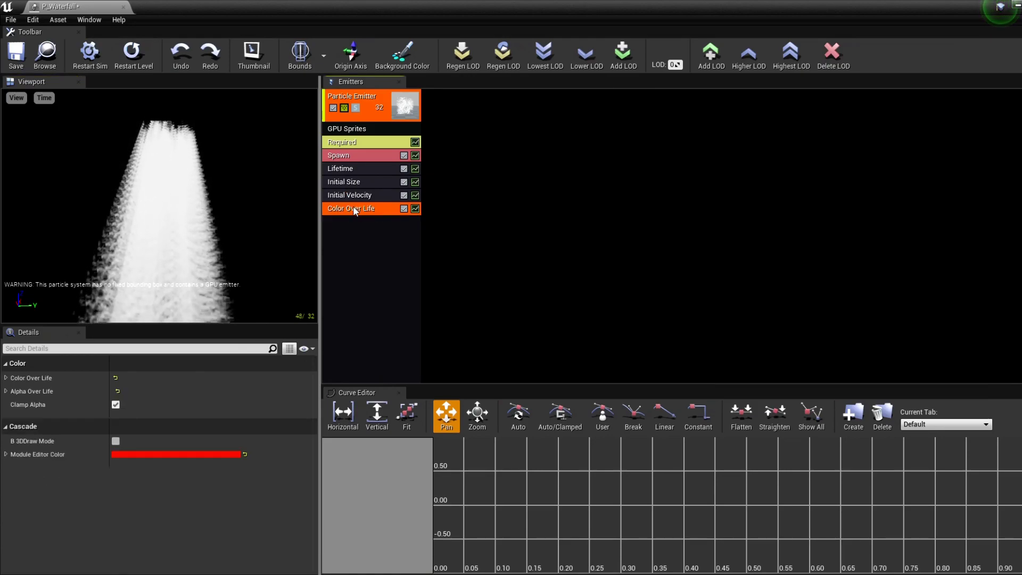
right_click_drag(218, 213, 258, 226)
left_click_drag(218, 213, 282, 216)
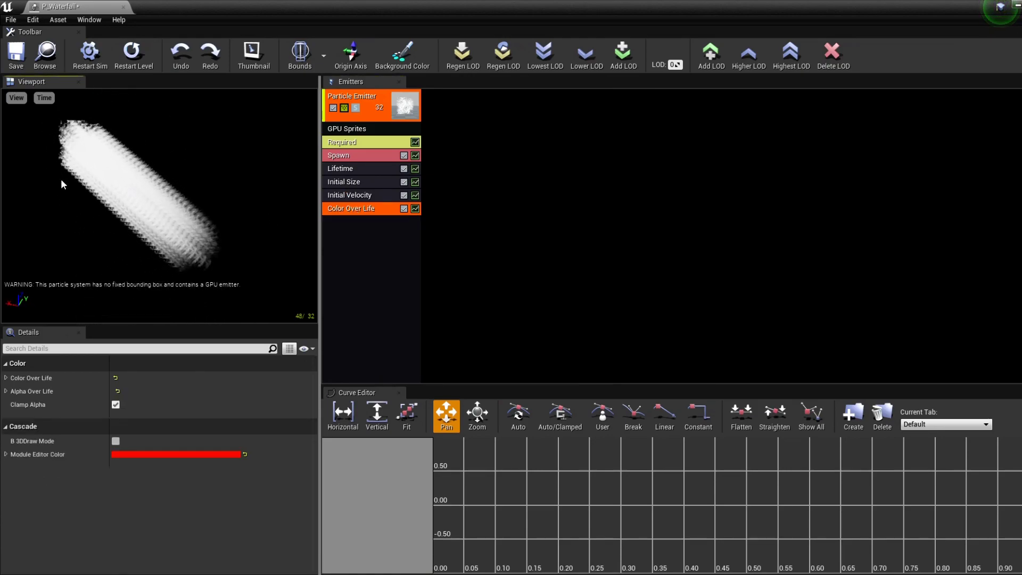
left_click_drag(61, 176, 151, 154)
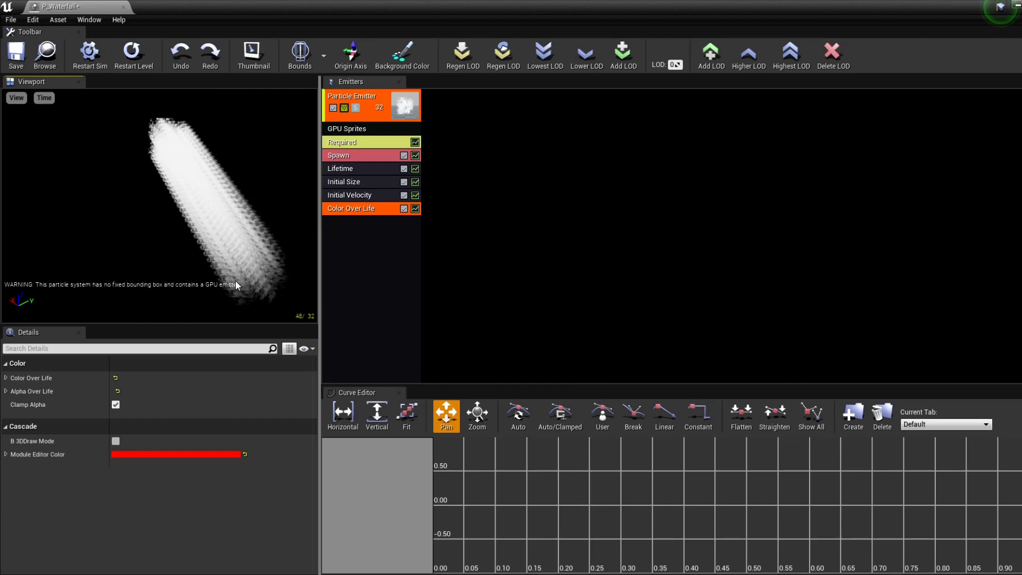
left_click_drag(240, 268, 378, 208)
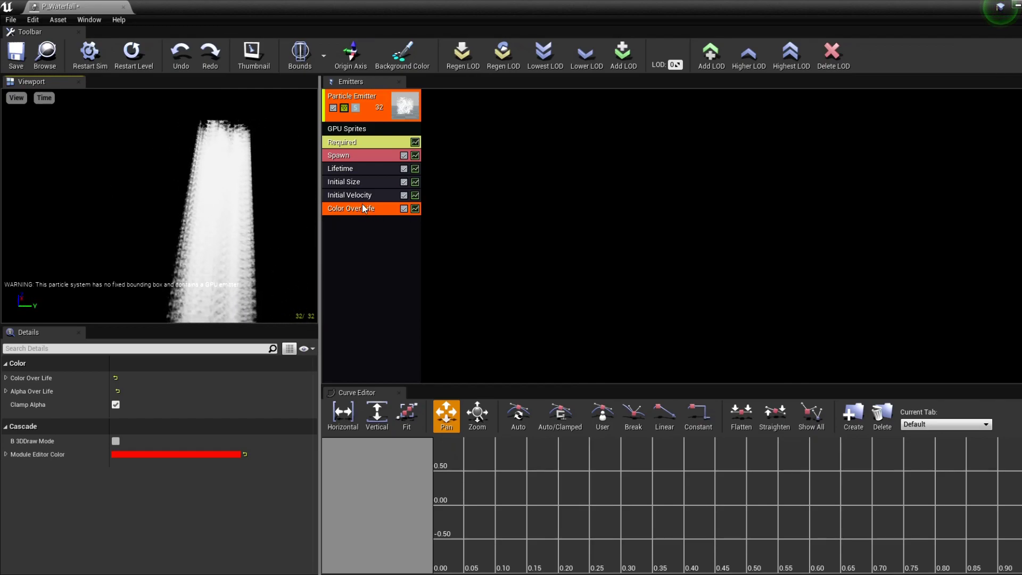
left_click(347, 214)
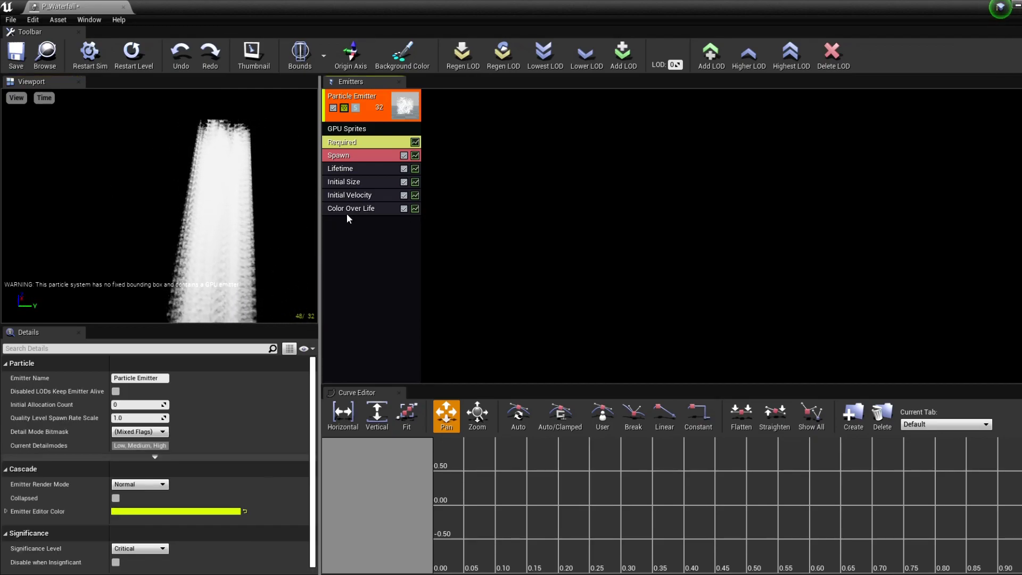
right_click(374, 237)
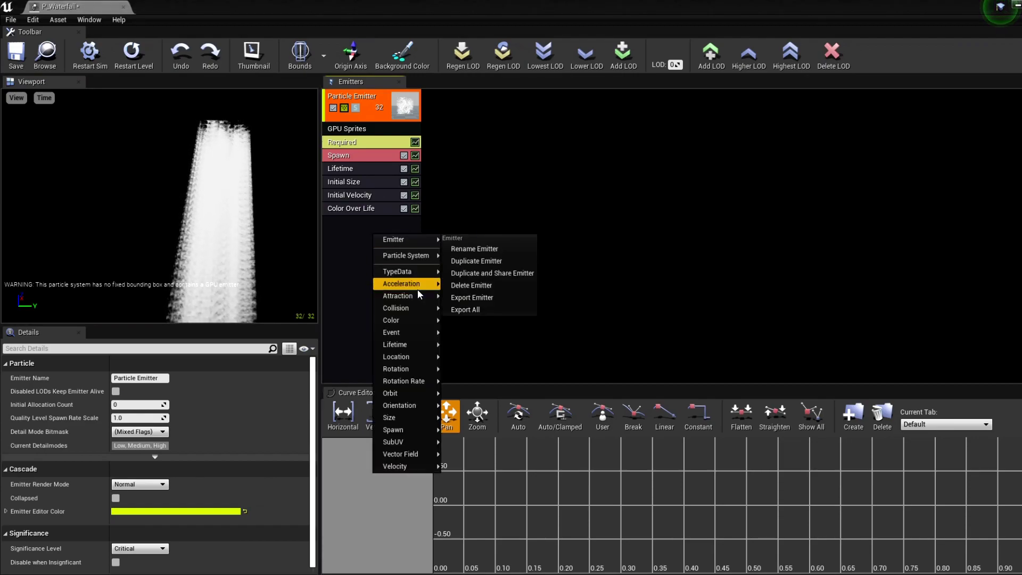
mouse_move(393, 423)
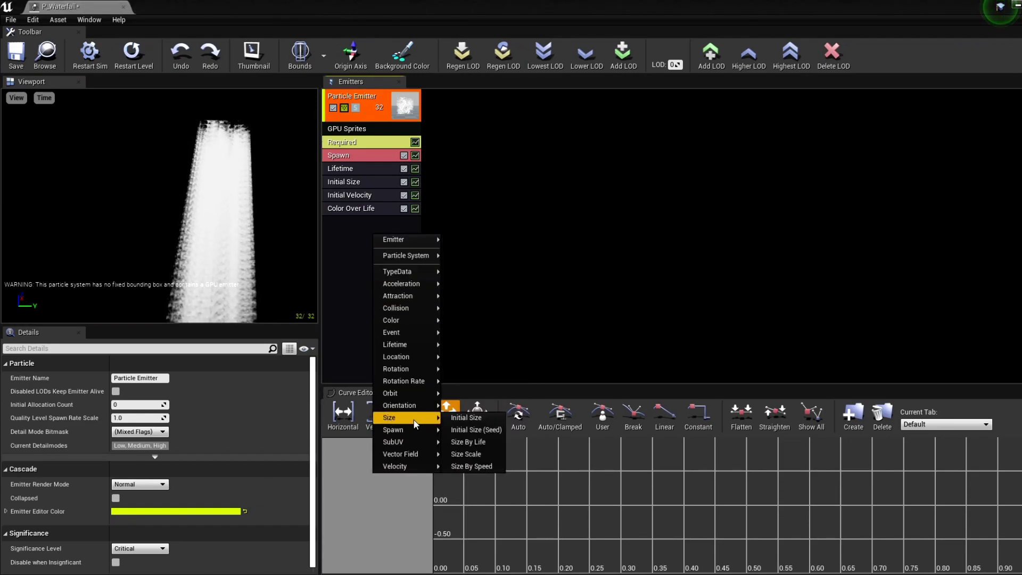
left_click(487, 442)
left_click(354, 222)
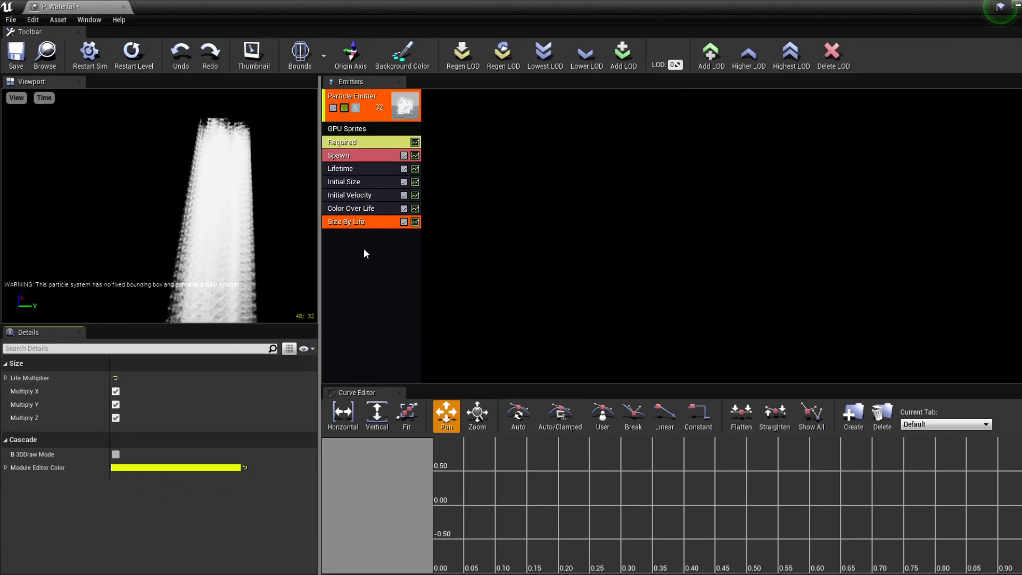
Expand the Size By Life module's Life Multiplier down to both points of its constant curve.
left_click(6, 378)
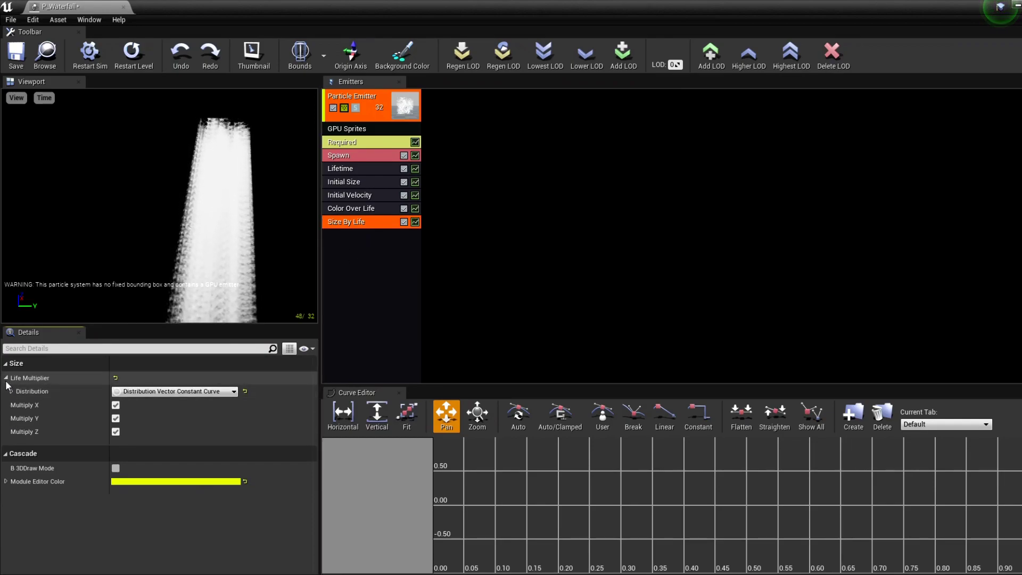
left_click(11, 391)
left_click(16, 405)
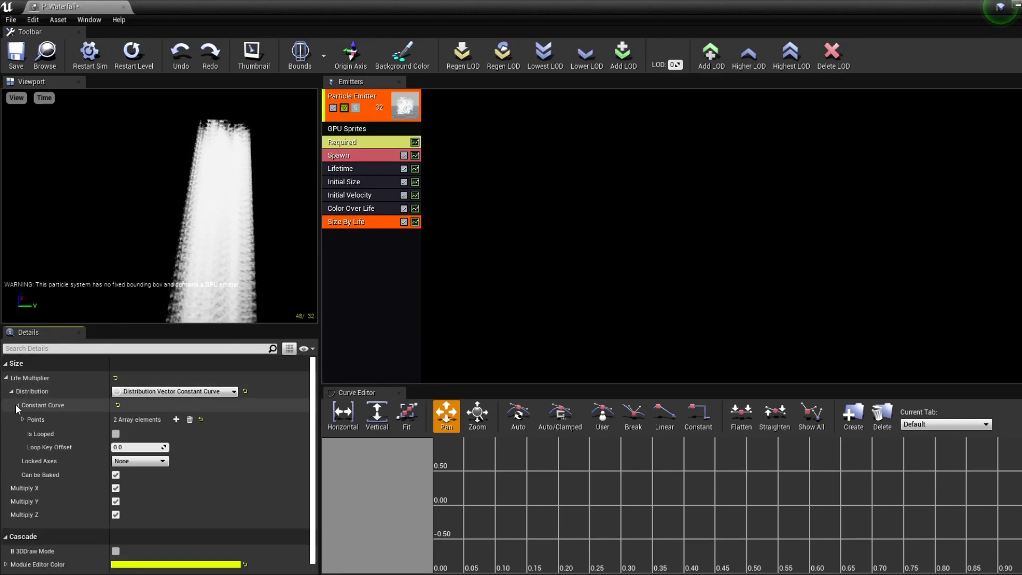
left_click(23, 419)
left_click(28, 434)
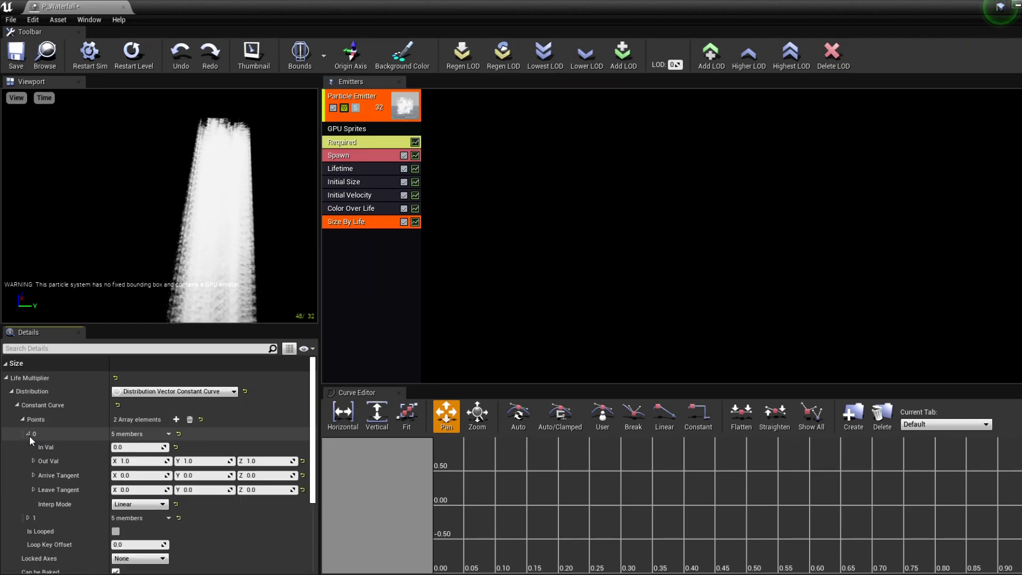
left_click(27, 517)
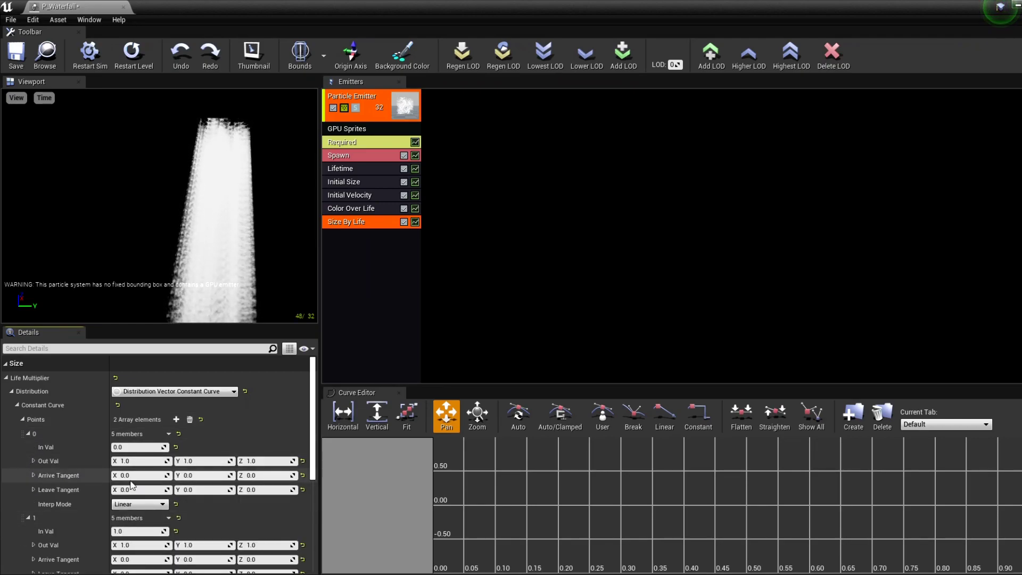
scroll(126, 480, "down", 1)
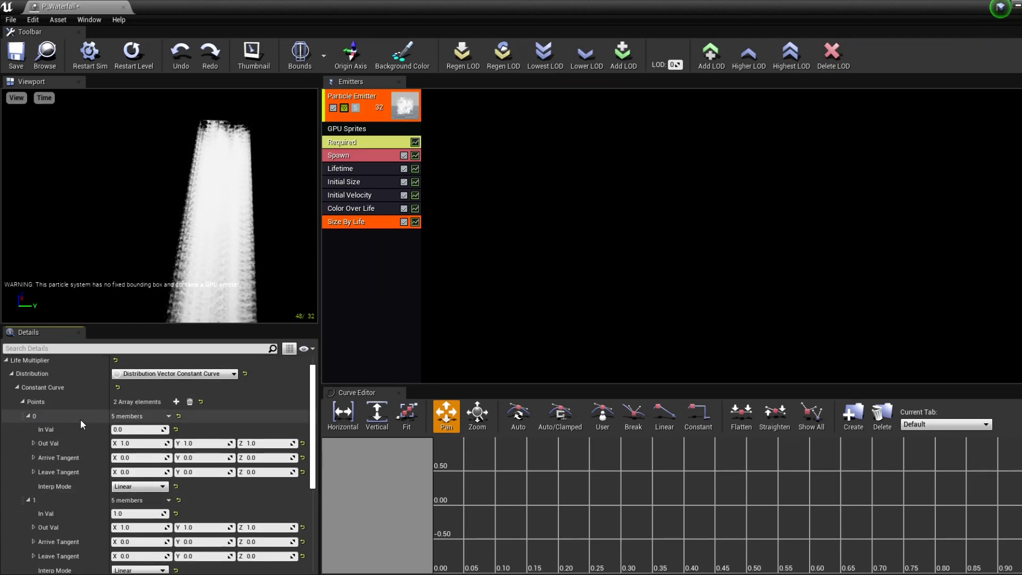
Set the Out Val of curve point 0 to 0.5 in X, Y and Z.
left_click(136, 444)
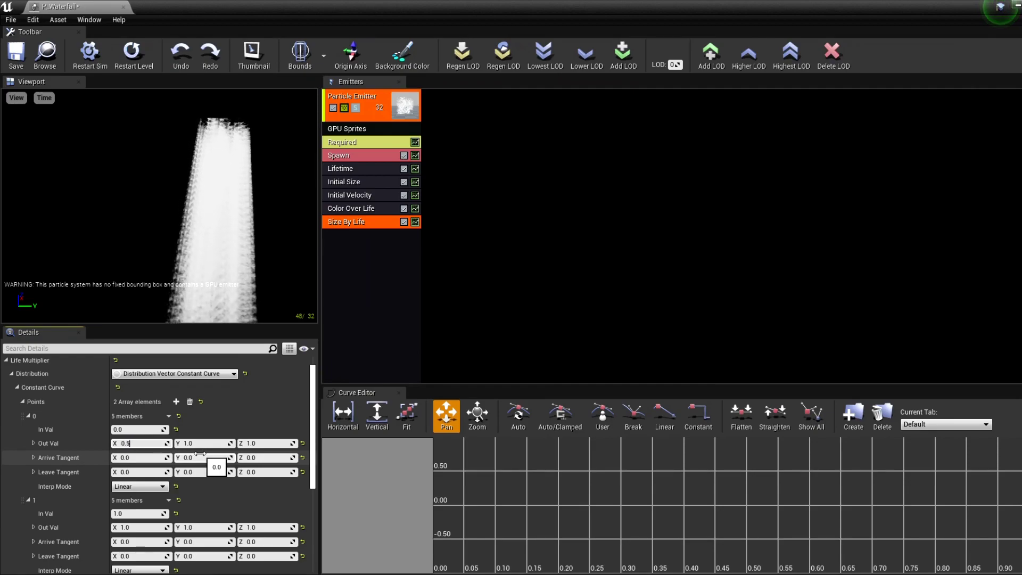
key("Tab")
key("Tab")
type("0")
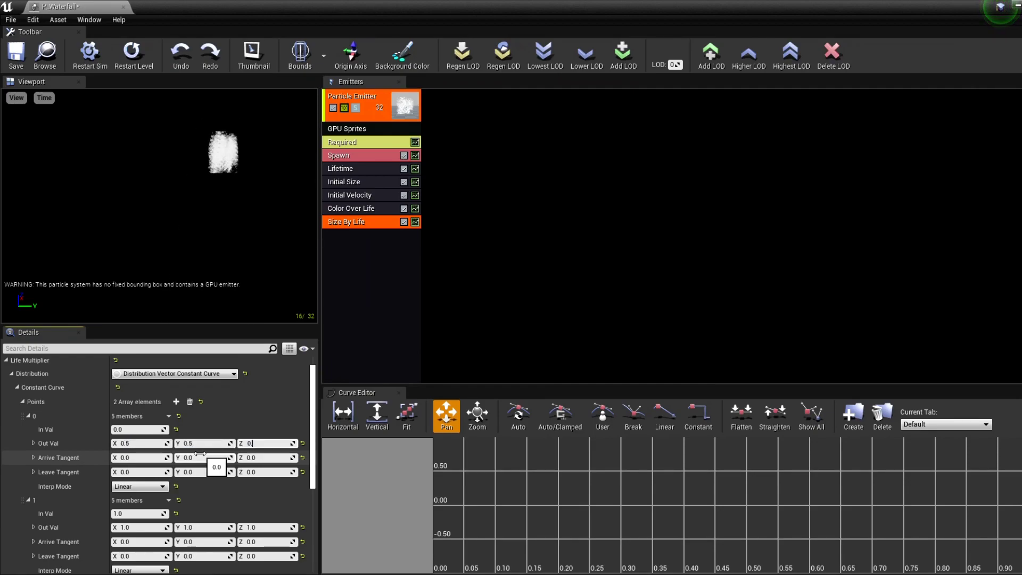
left_click_drag(282, 140, 247, 137)
scroll(205, 137, "down", 2)
left_click_drag(149, 219, 181, 221)
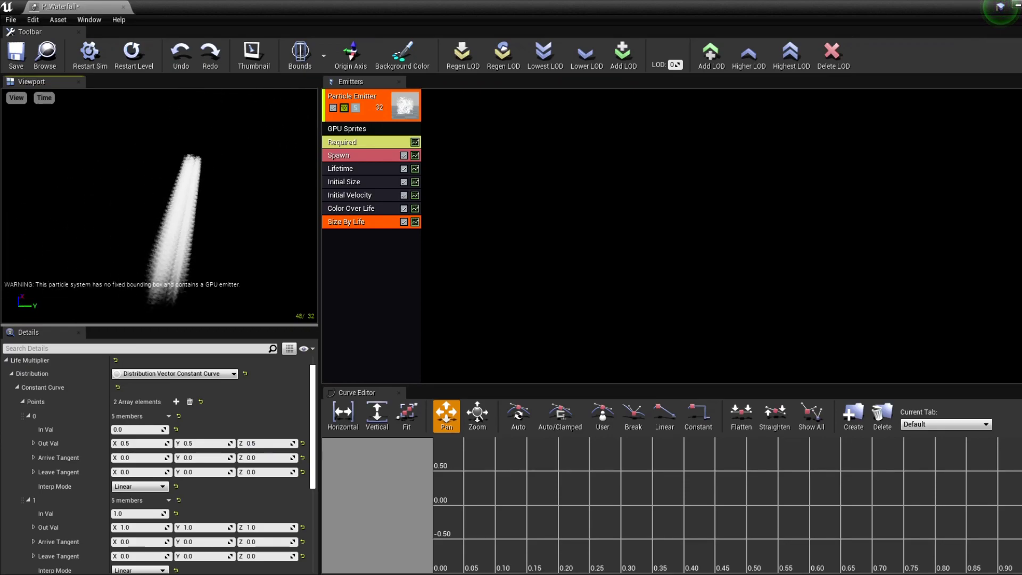
scroll(149, 220, "up", 2)
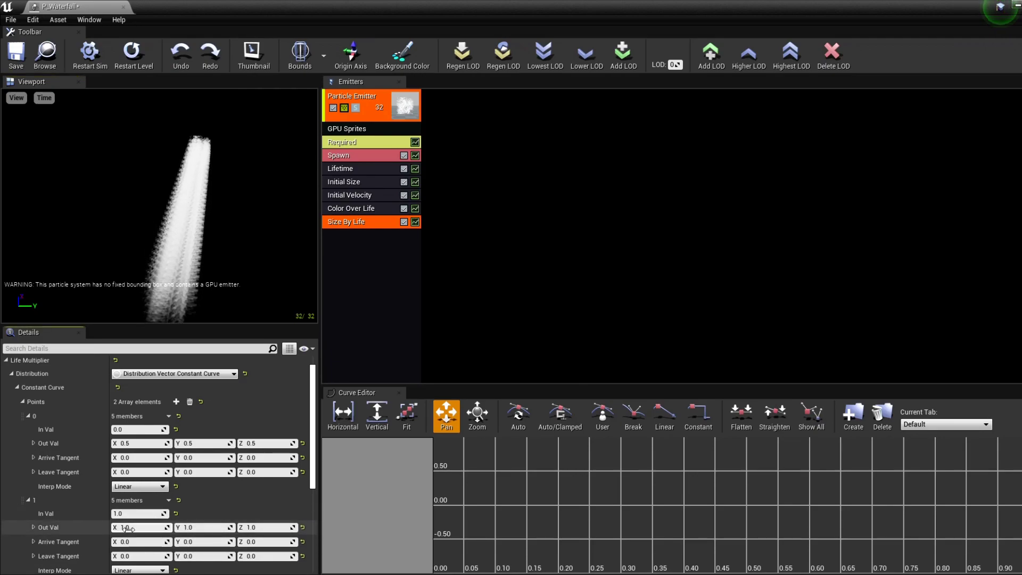
Set the Out Val of curve point 1 to 2.0 in X, Y and Z.
key("Tab")
type("2.0")
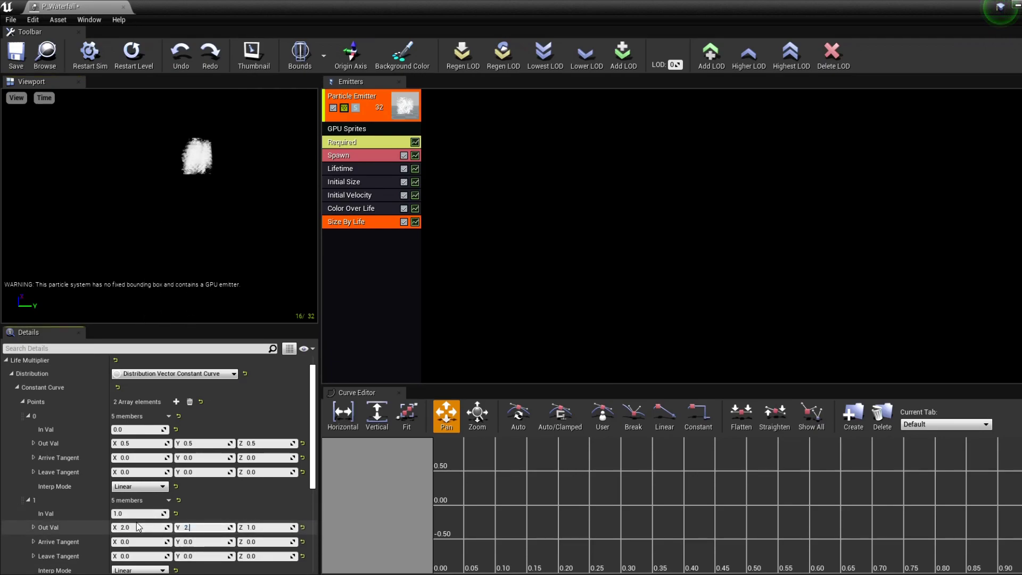
key("Tab")
type("2.0")
key("Return")
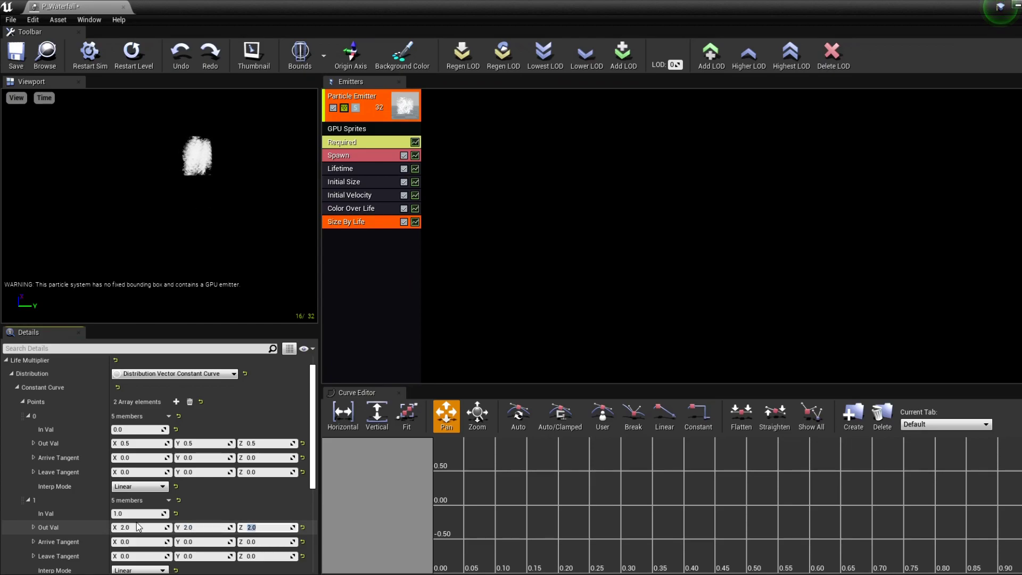
left_click_drag(184, 240, 181, 244)
left_click_drag(187, 179, 267, 107)
left_click_drag(108, 247, 171, 229)
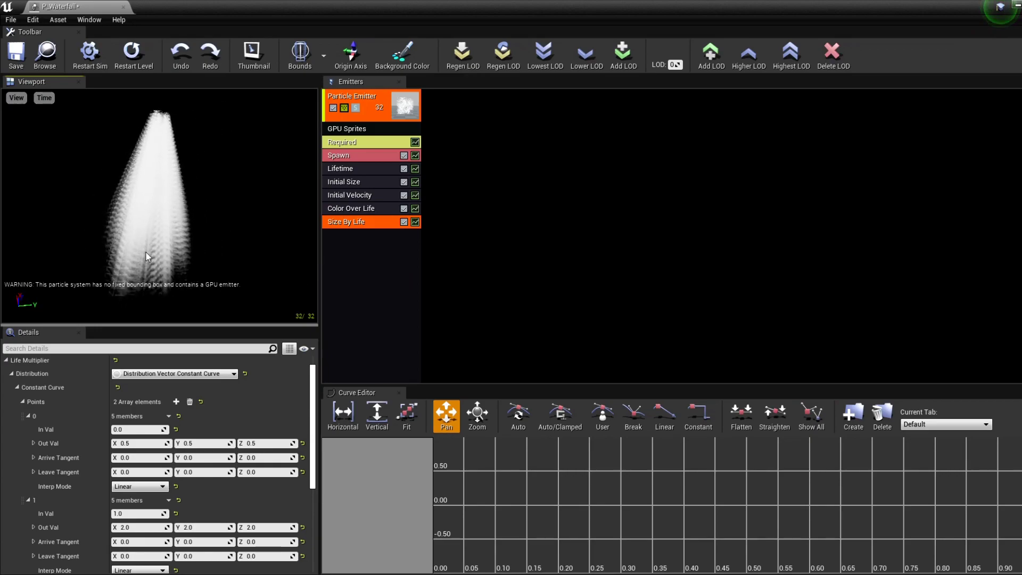
Add a Const Acceleration module to the particle emitter and select it for editing.
right_click(368, 238)
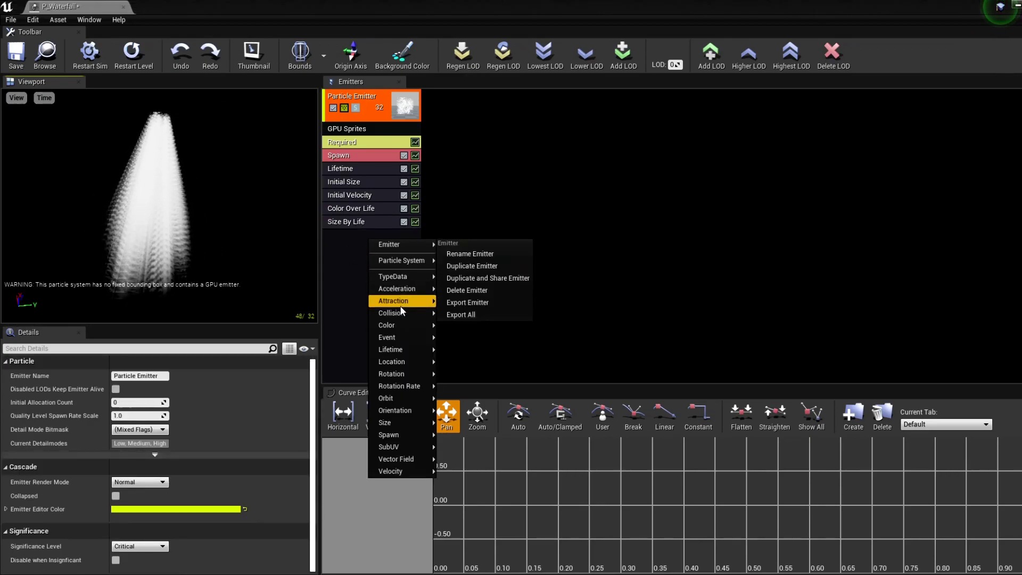
mouse_move(409, 288)
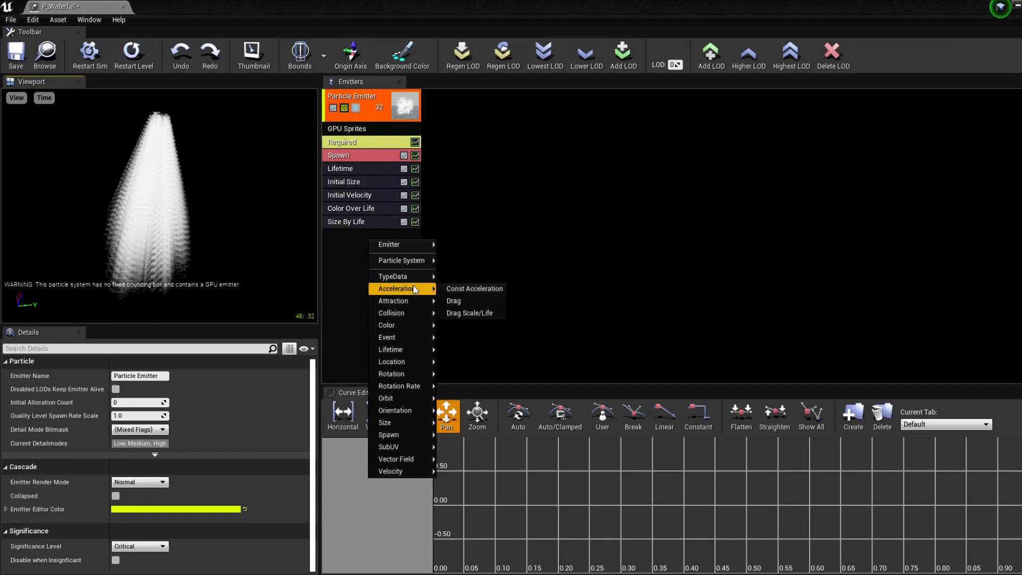
left_click(473, 290)
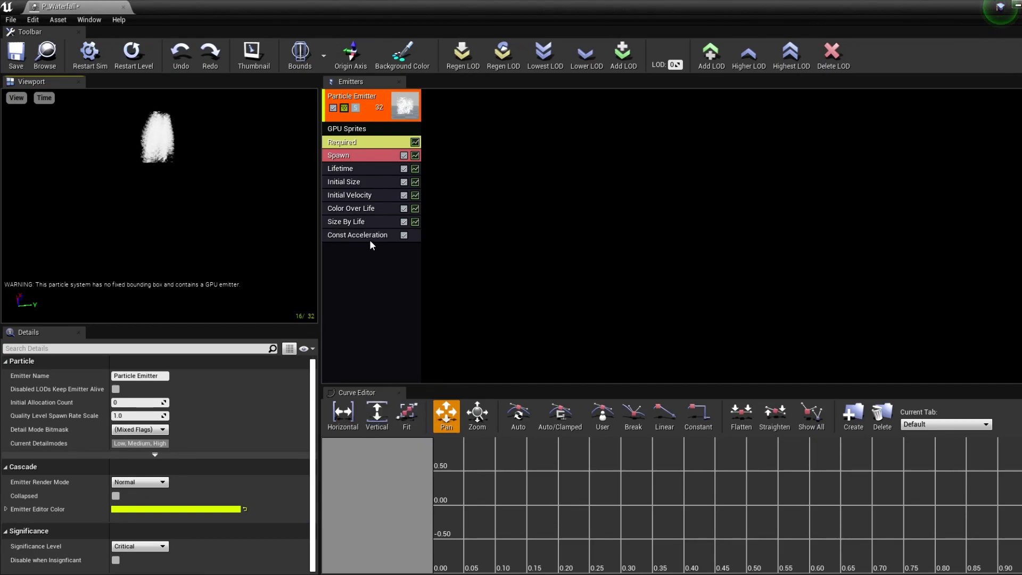
left_click(370, 238)
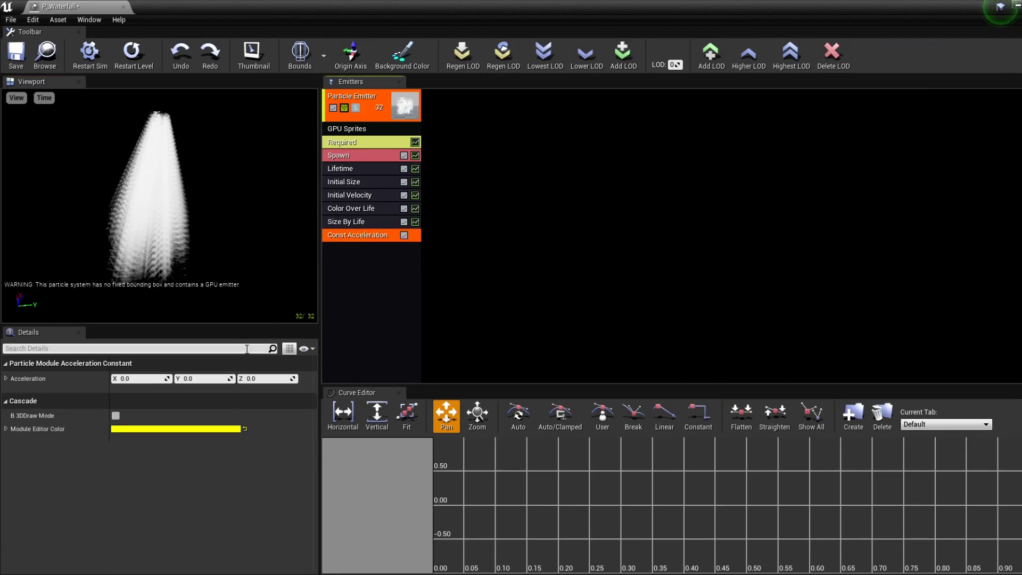
Set the Z component of the constant acceleration to -300 and check the flow in the preview.
left_click(260, 377)
type("-300")
key("Return")
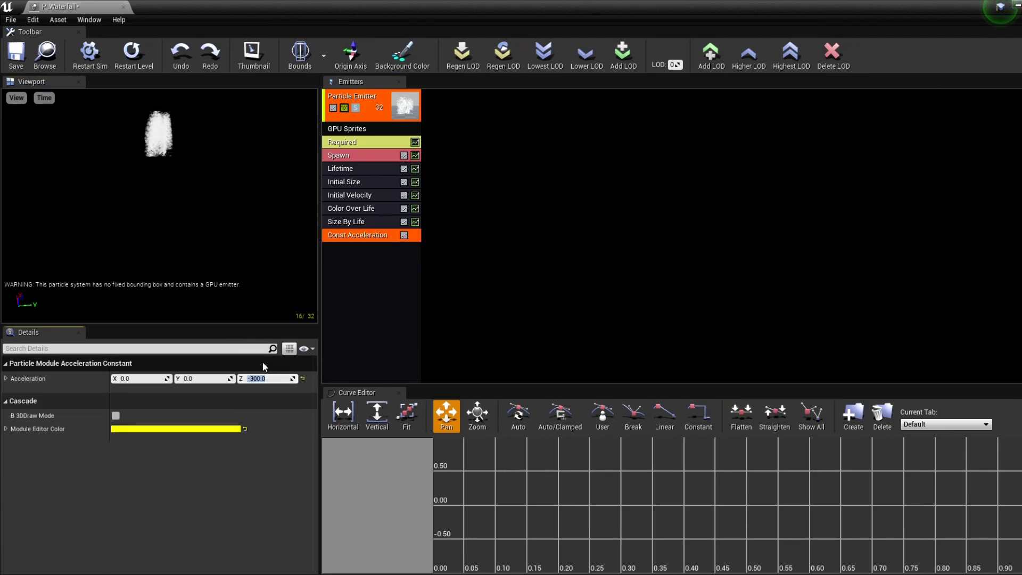
left_click_drag(220, 274, 101, 195)
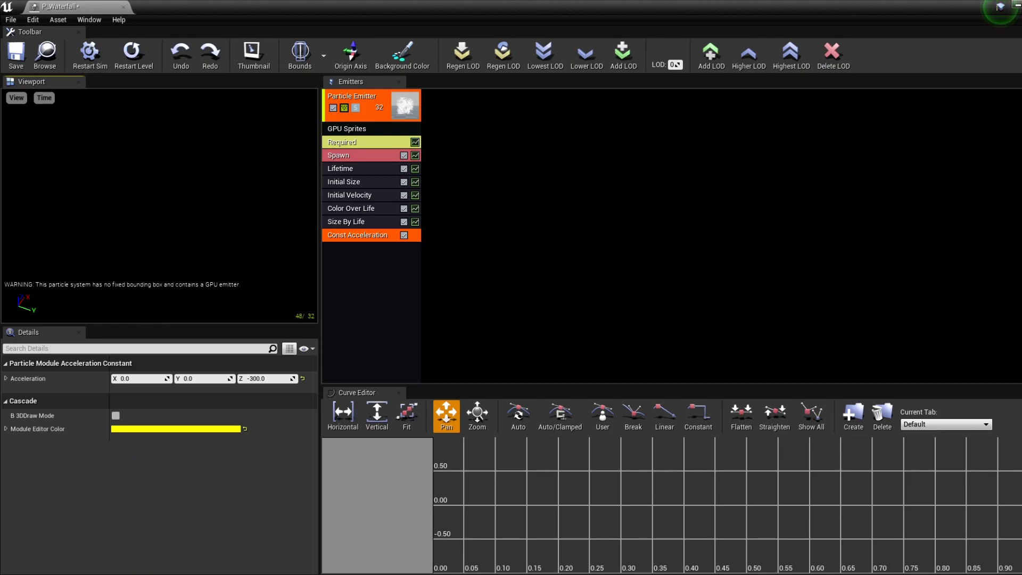
right_click_drag(160, 205, 252, 231)
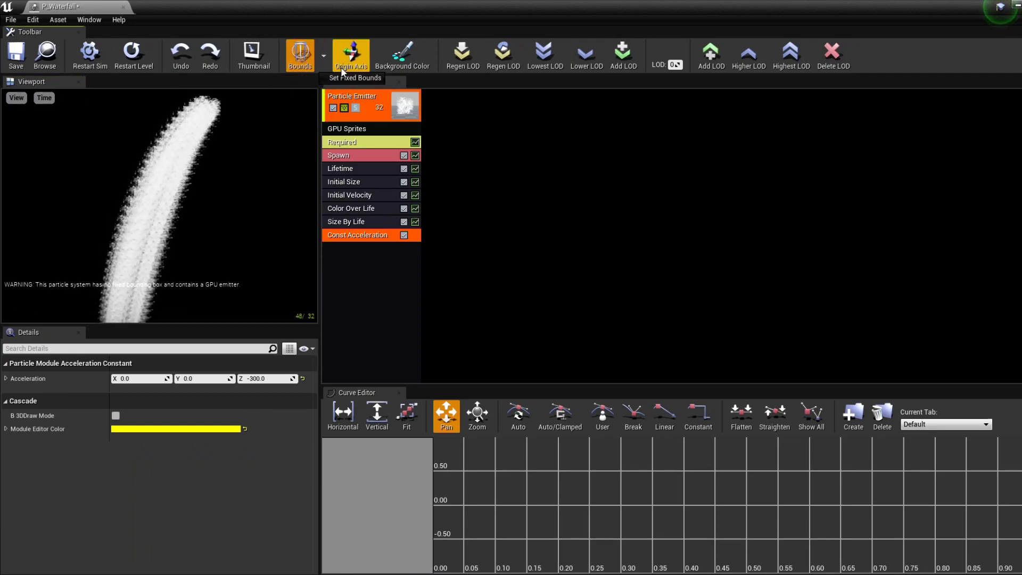
Set fixed bounds for the particle system and inspect the stream against the bounds in the preview.
left_click(341, 82)
right_click_drag(250, 176, 234, 148)
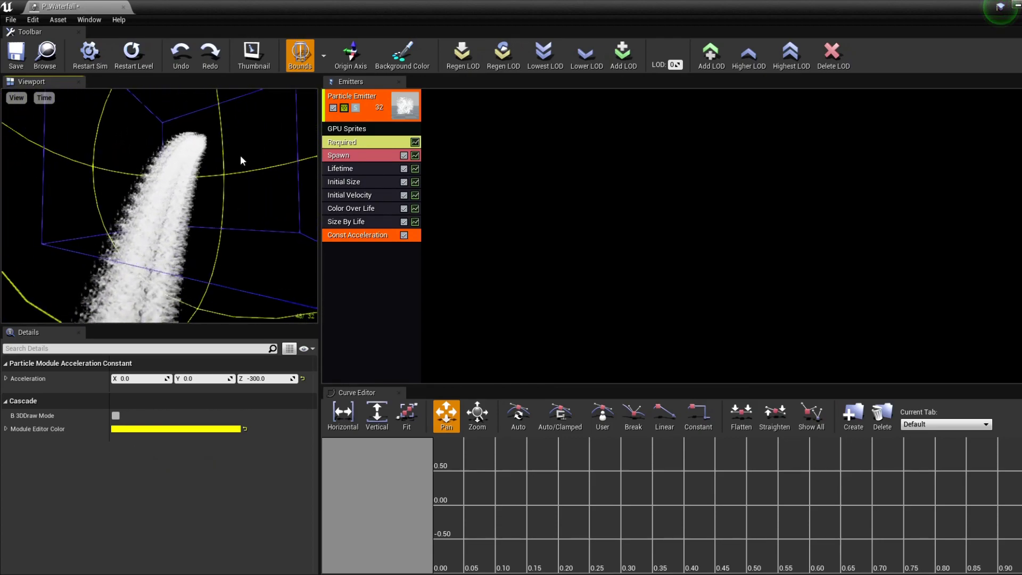
left_click(383, 273)
scroll(224, 255, "down", 5)
right_click_drag(223, 254, 232, 234)
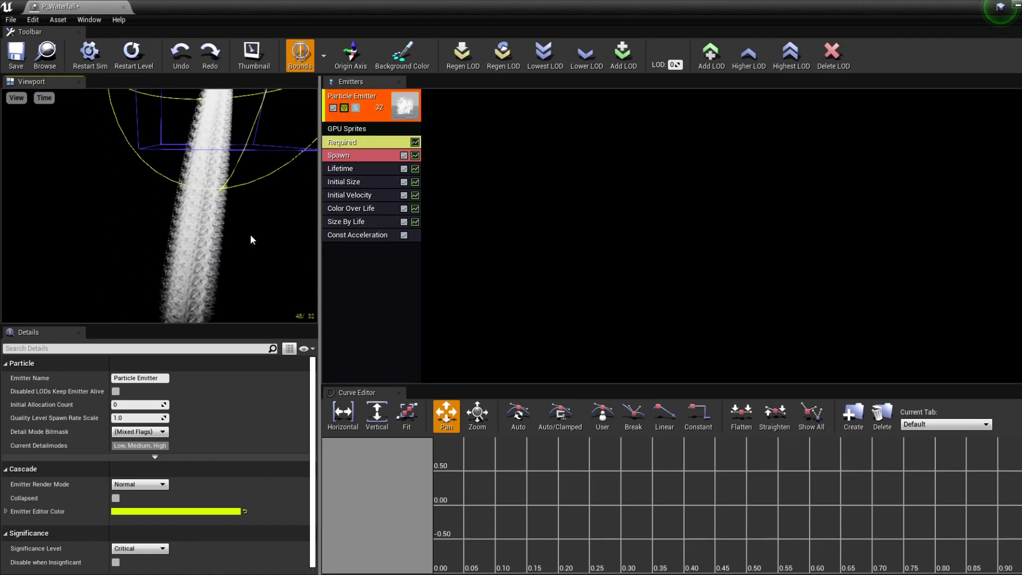
Set the Y component of the Initial Velocity module's Start Velocity Min to 10.
left_click(351, 196)
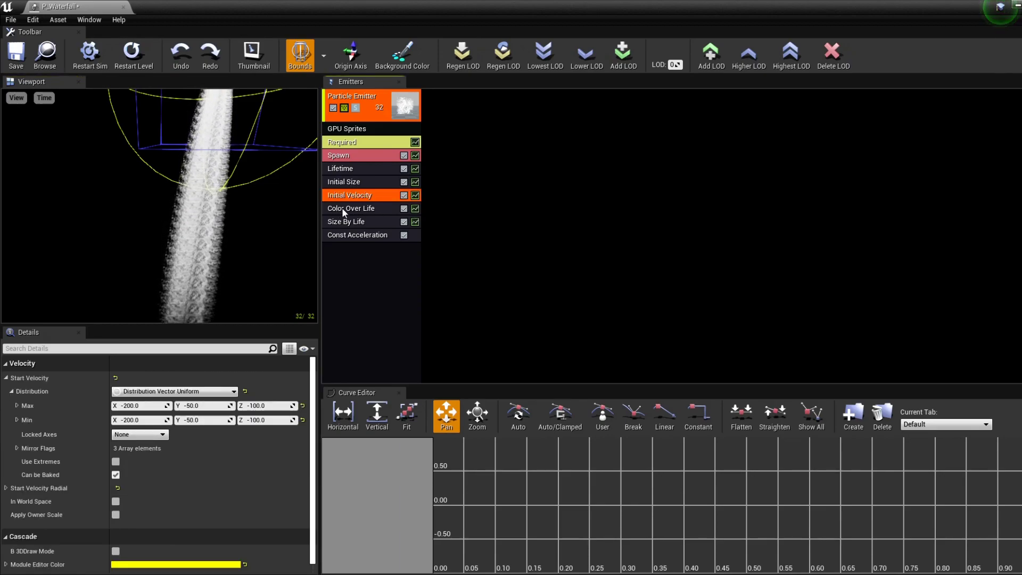
left_click(354, 237)
left_click(197, 379)
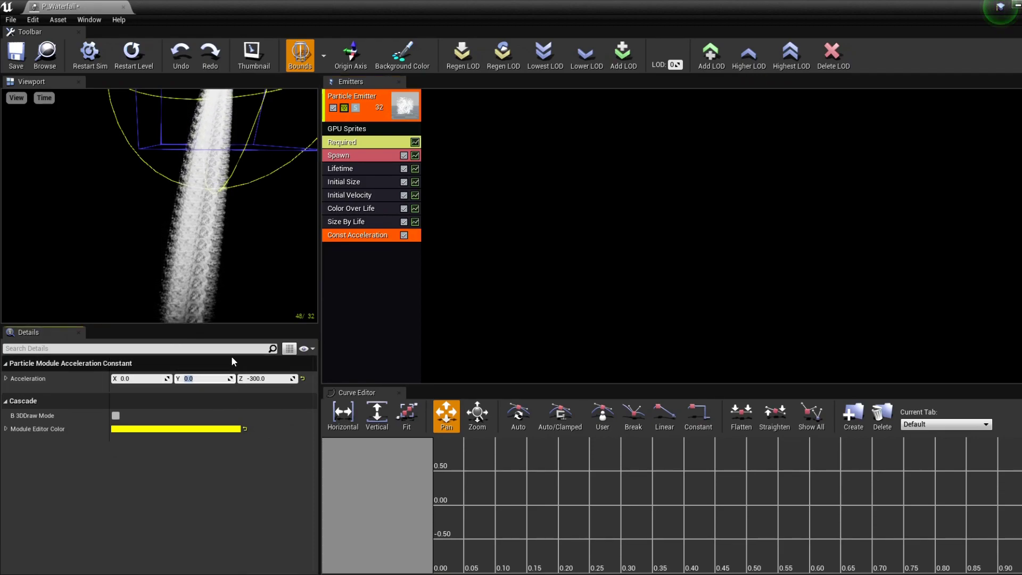
left_click(347, 194)
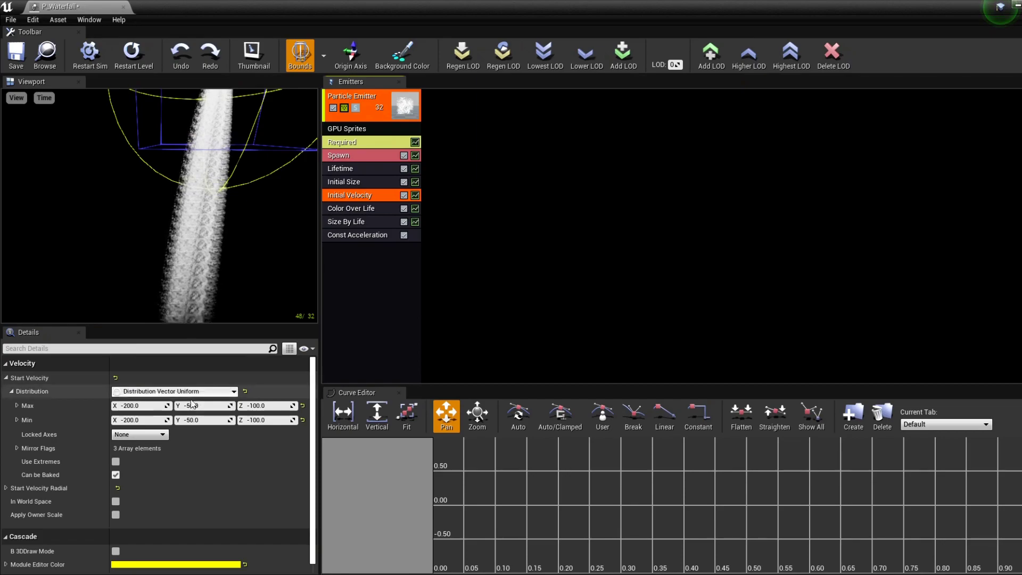
left_click(193, 421)
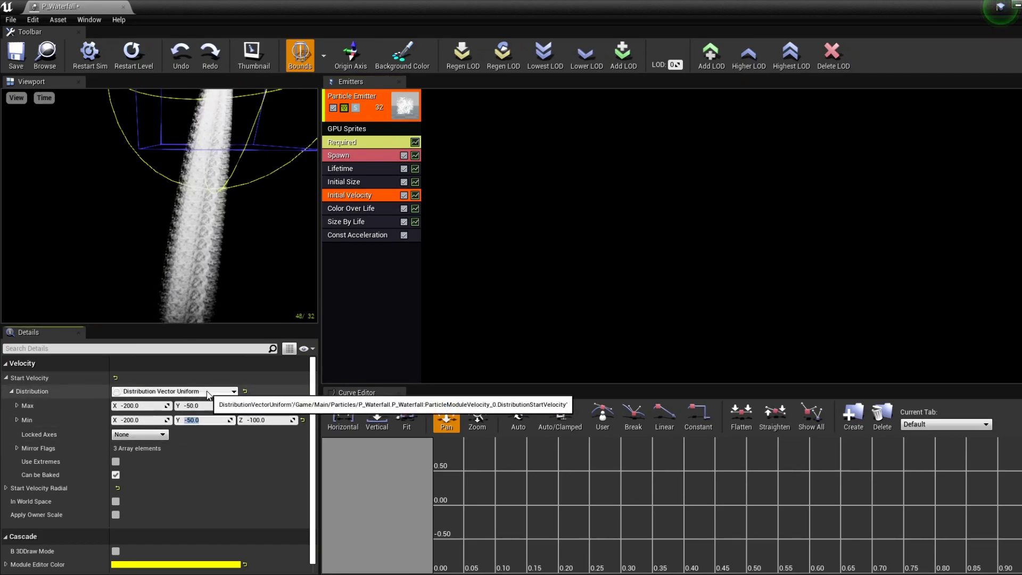
type("10")
key("Return")
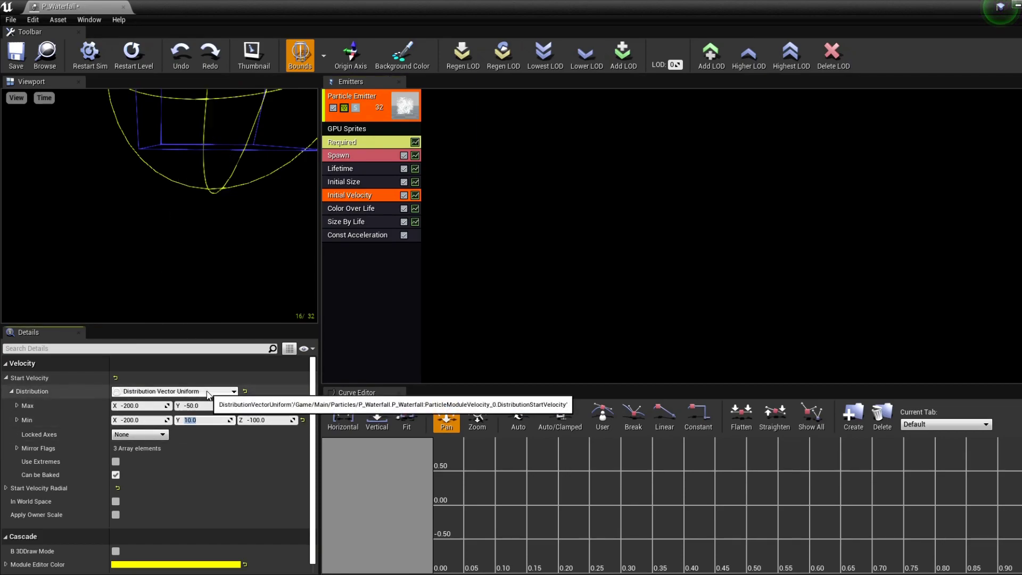
right_click_drag(144, 170, 146, 143)
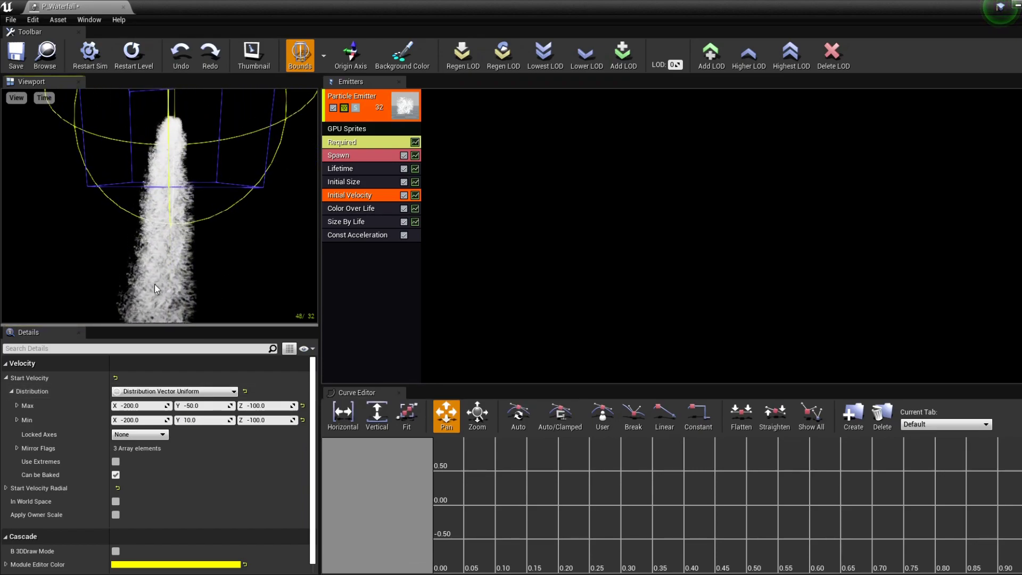
right_click_drag(149, 295, 212, 221)
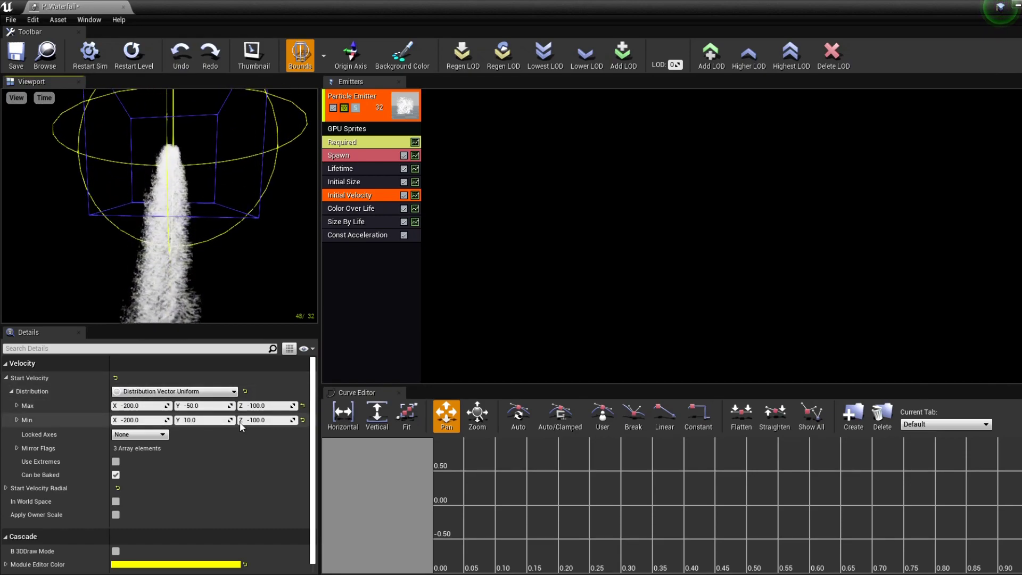
Set the Y component of the Start Velocity Max to -10.
left_click(207, 406)
type("-")
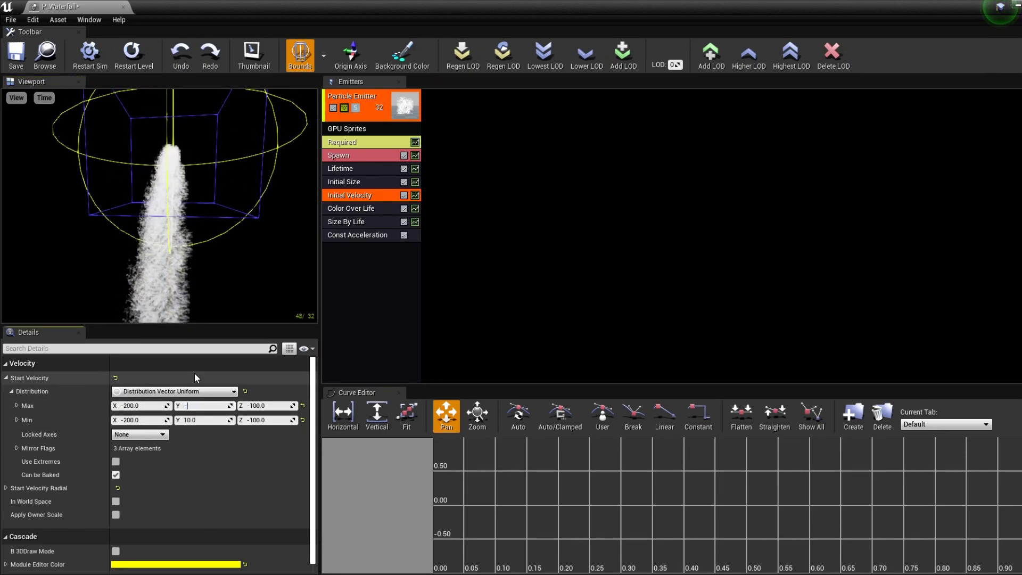
type("10")
key("Return")
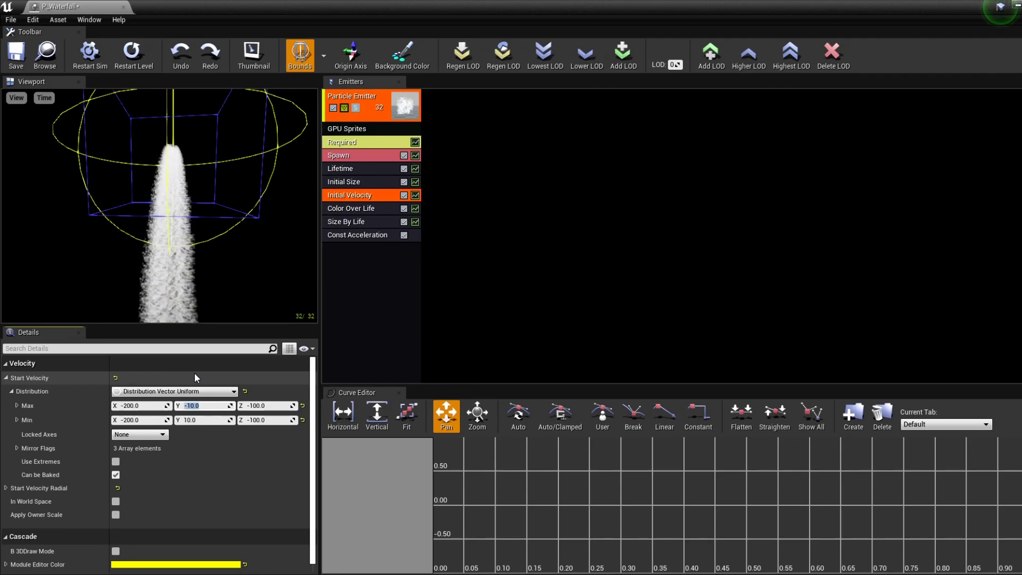
Set the Start Velocity's Y component to 50 in Max and -50 in Min, and check the spread in the preview.
type("50")
key("Return")
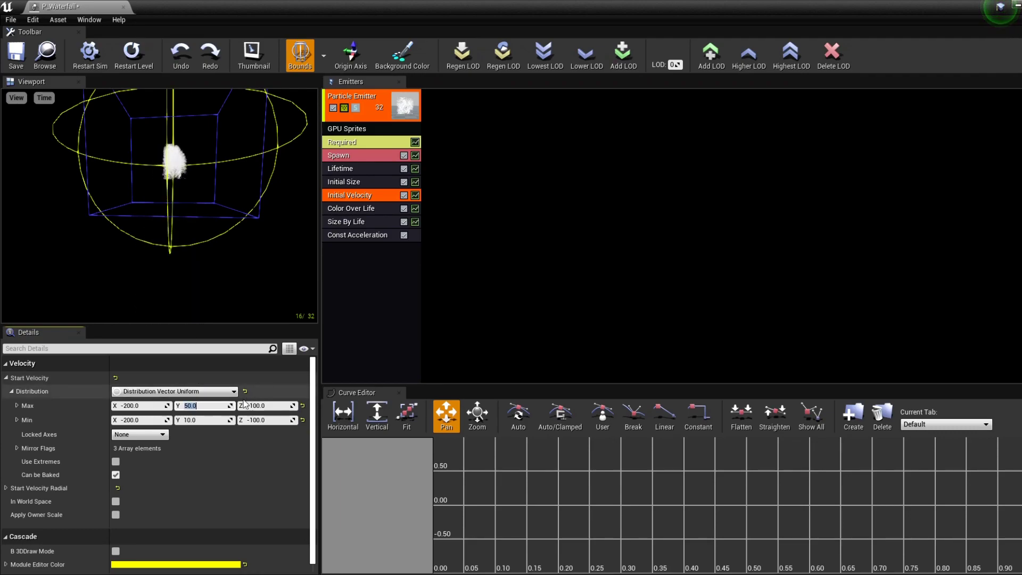
left_click(200, 421)
type("-50")
key("Return")
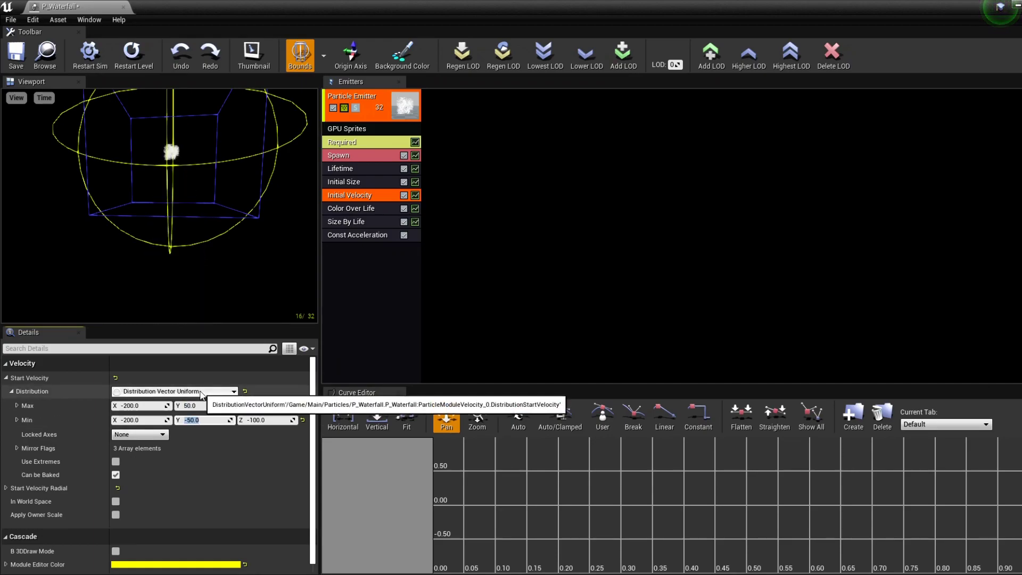
left_click_drag(131, 258, 119, 285)
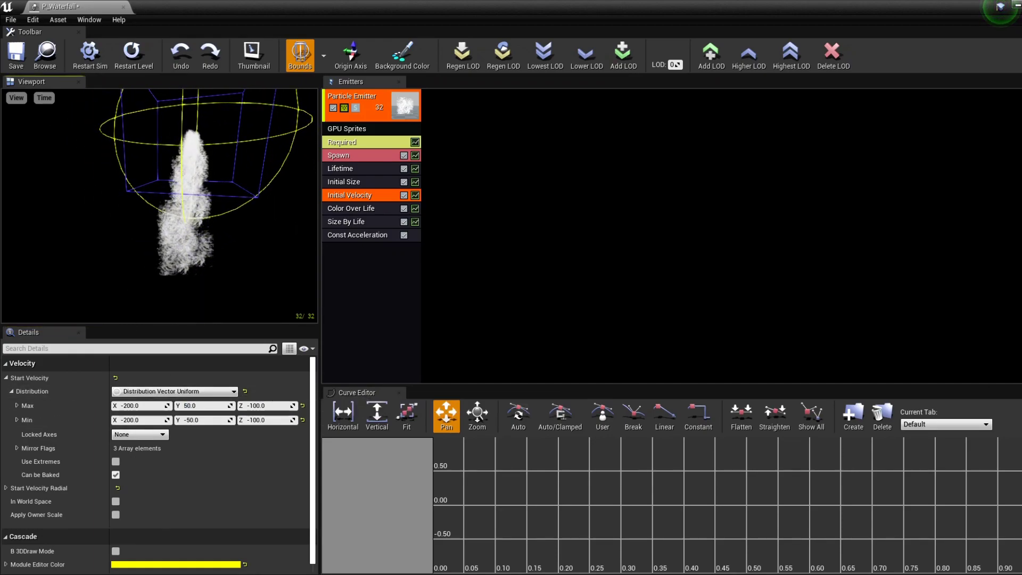
mouse_move(207, 183)
left_mouse_down()
mouse_move(184, 166)
mouse_move(192, 160)
mouse_move(191, 197)
left_mouse_up()
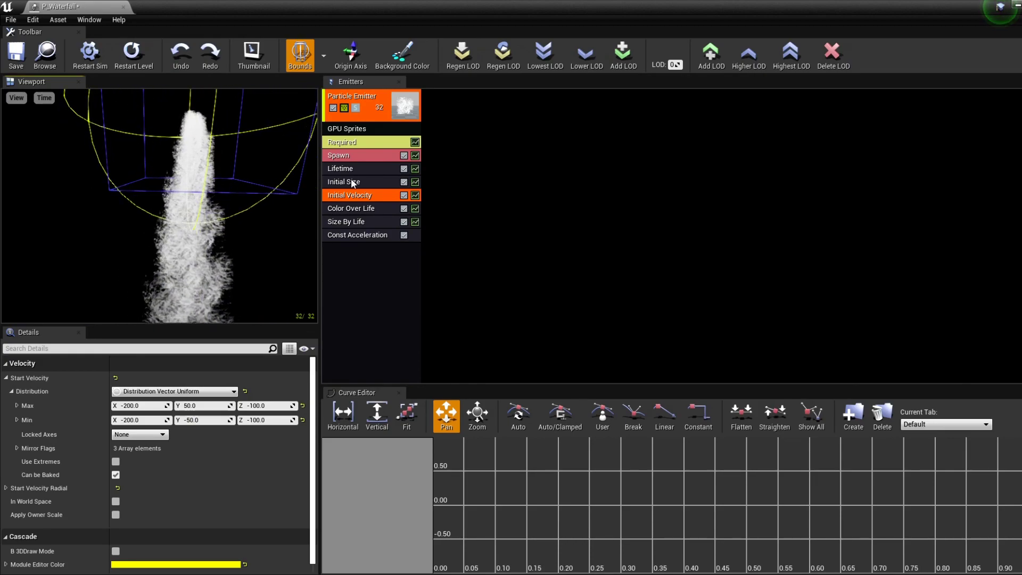
left_click(358, 197)
left_click(358, 210)
left_click(353, 224)
left_click(354, 236)
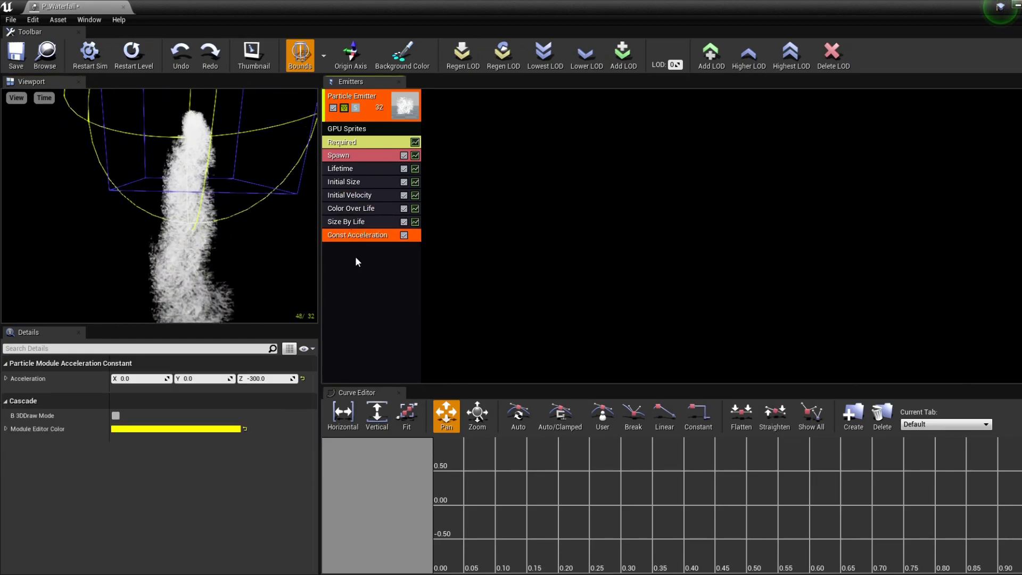
Duplicate the particle emitter within the particle system.
left_click(365, 273)
right_click(364, 128)
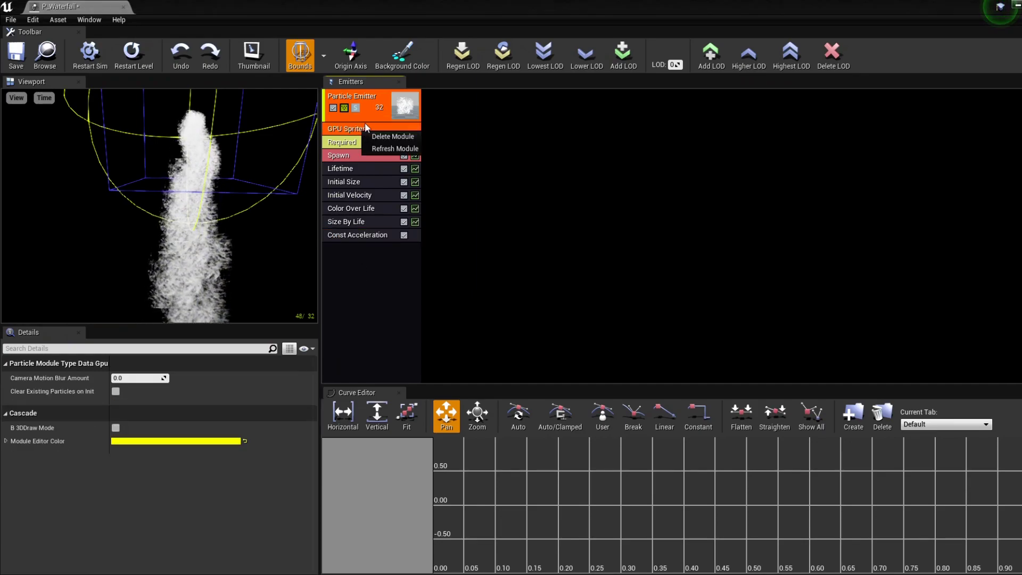
right_click(364, 108)
mouse_move(402, 122)
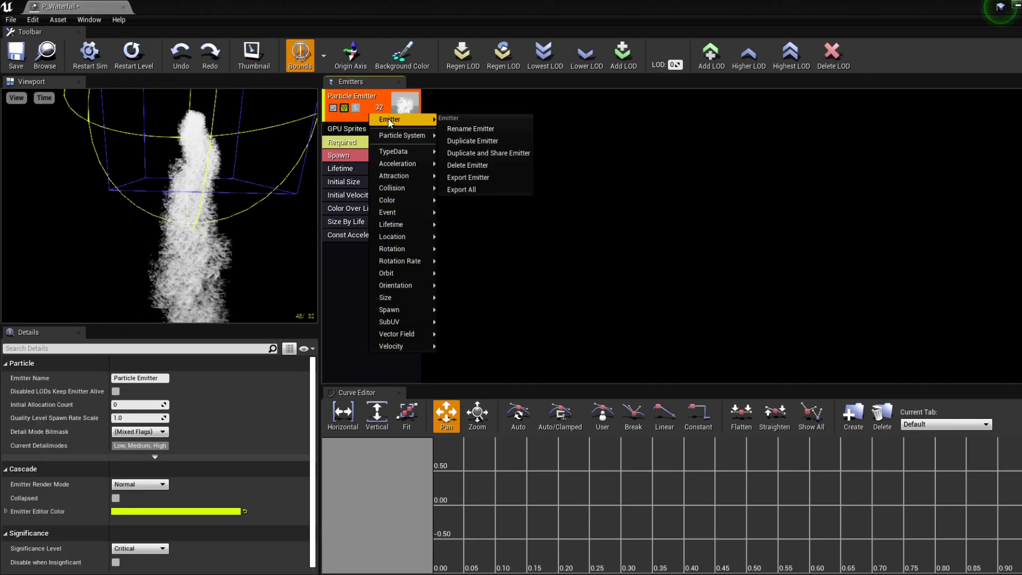
left_click(471, 142)
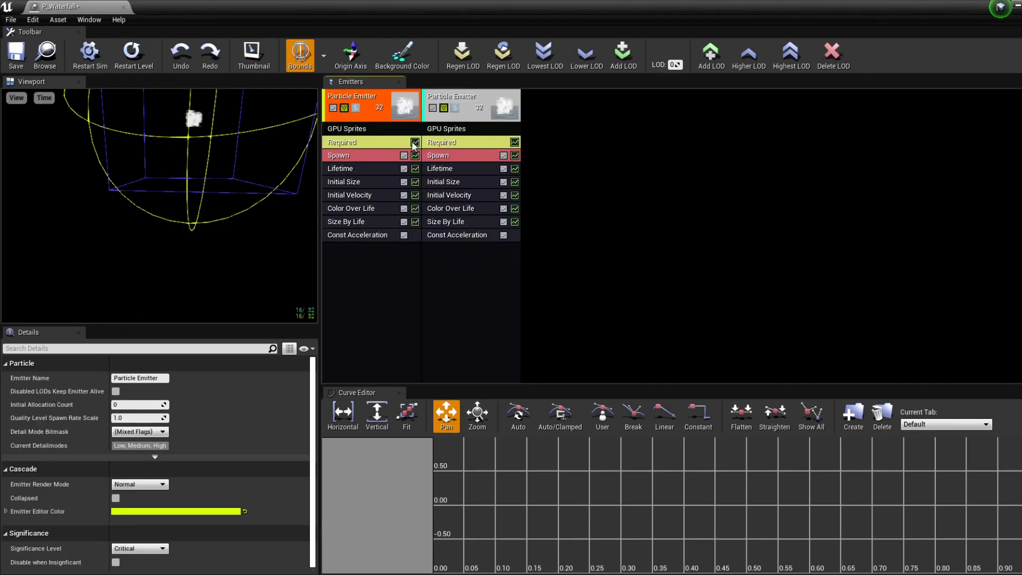
Assign the M_WaterfallSmoke material in the duplicated emitter's Required module.
left_click(457, 142)
left_click(192, 386)
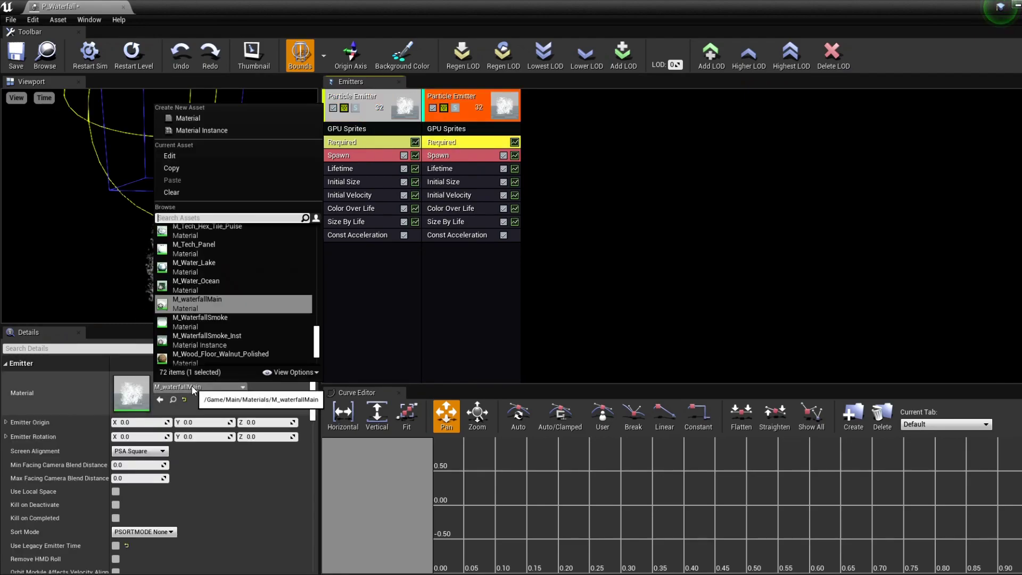
left_click(213, 321)
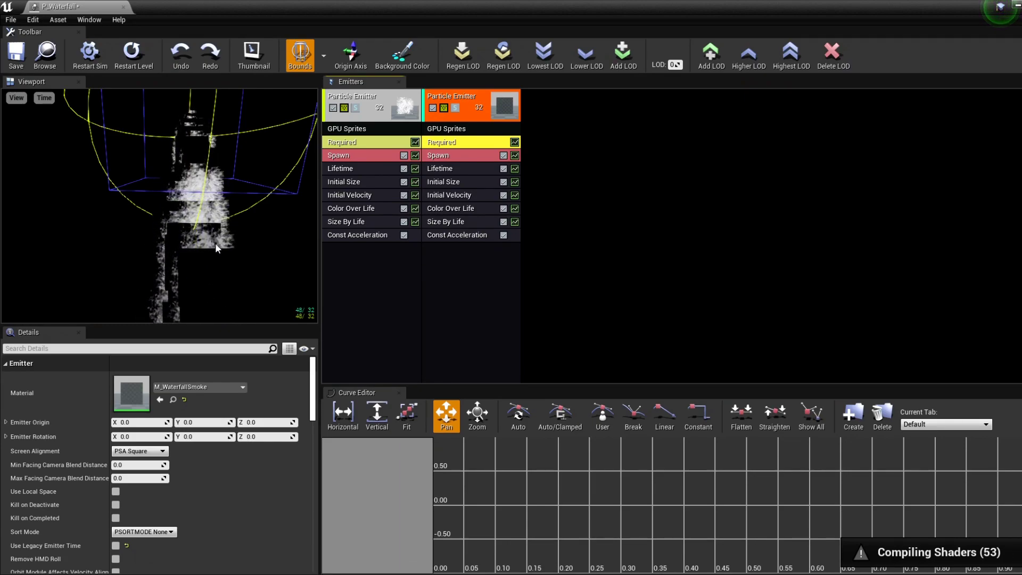
right_click_drag(238, 228, 276, 253)
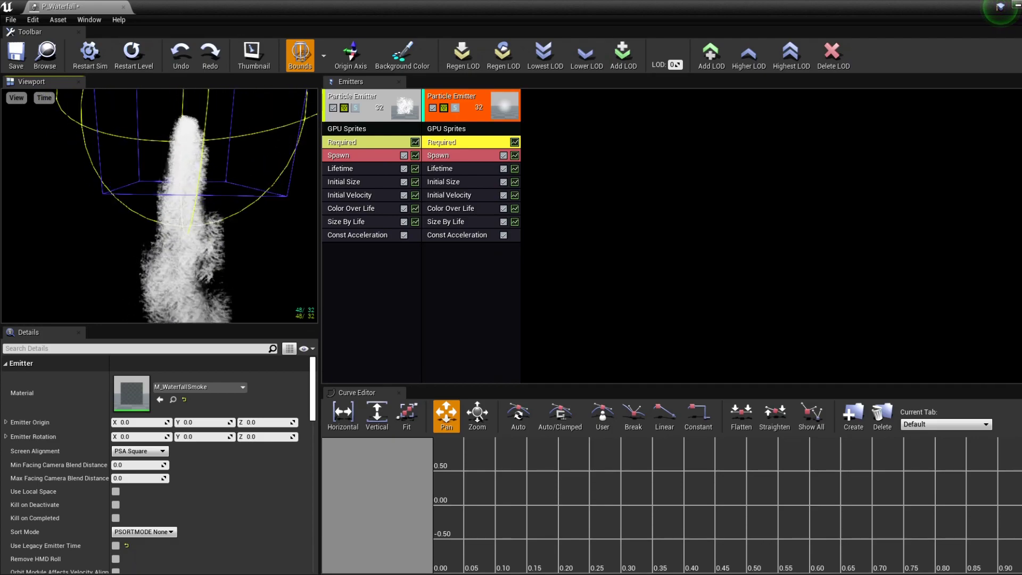
Compare the two emitters in the preview by toggling and soloing them, leaving both enabled with soloing off.
left_click(433, 108)
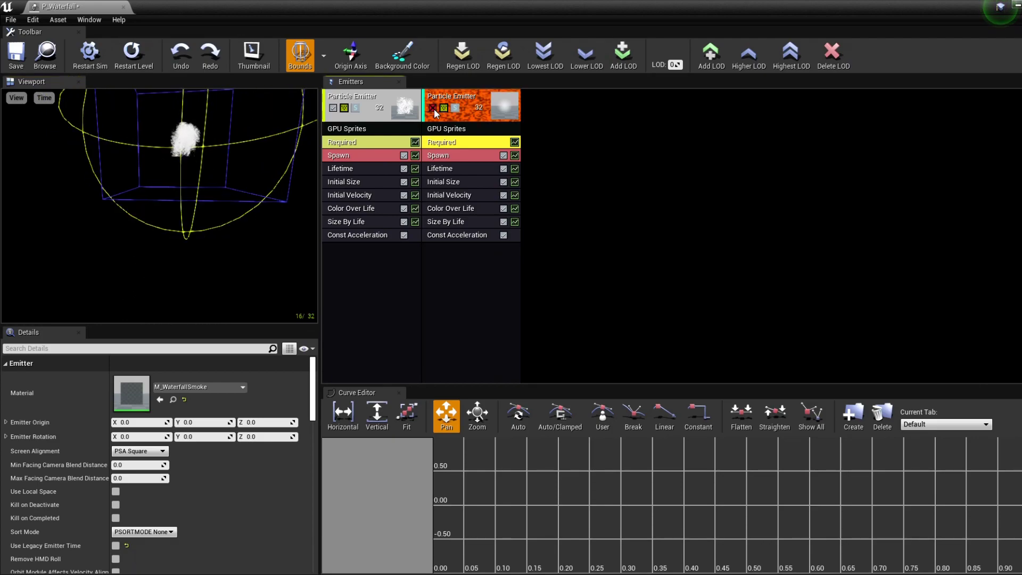
left_click(432, 109)
left_click(456, 108)
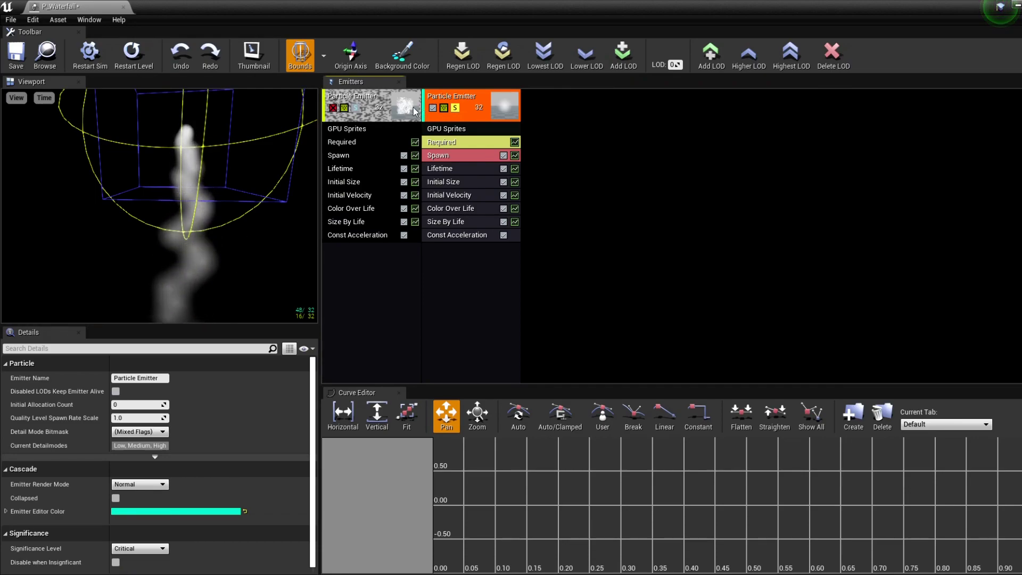
left_click(333, 108)
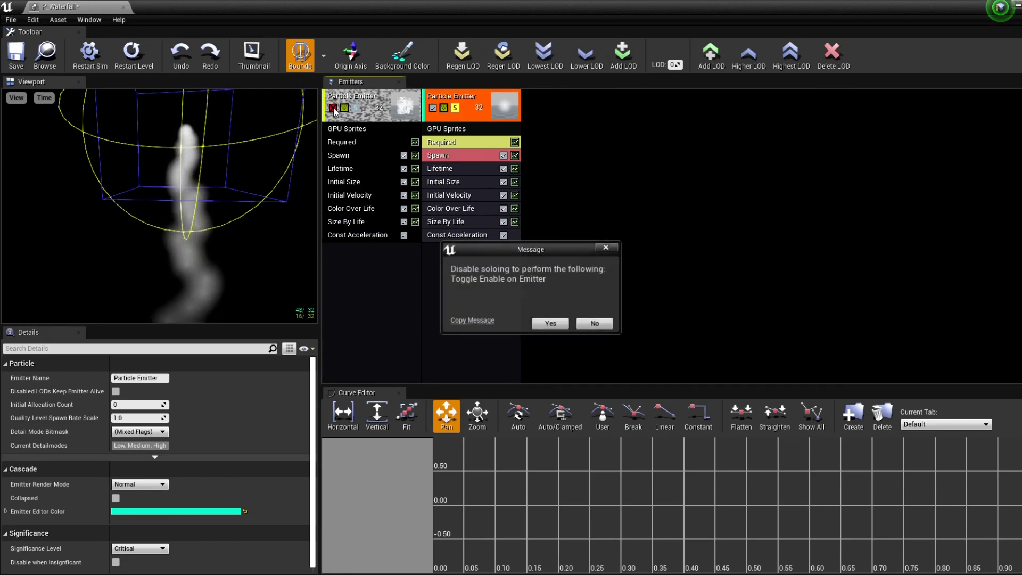
left_click(605, 248)
left_click(455, 109)
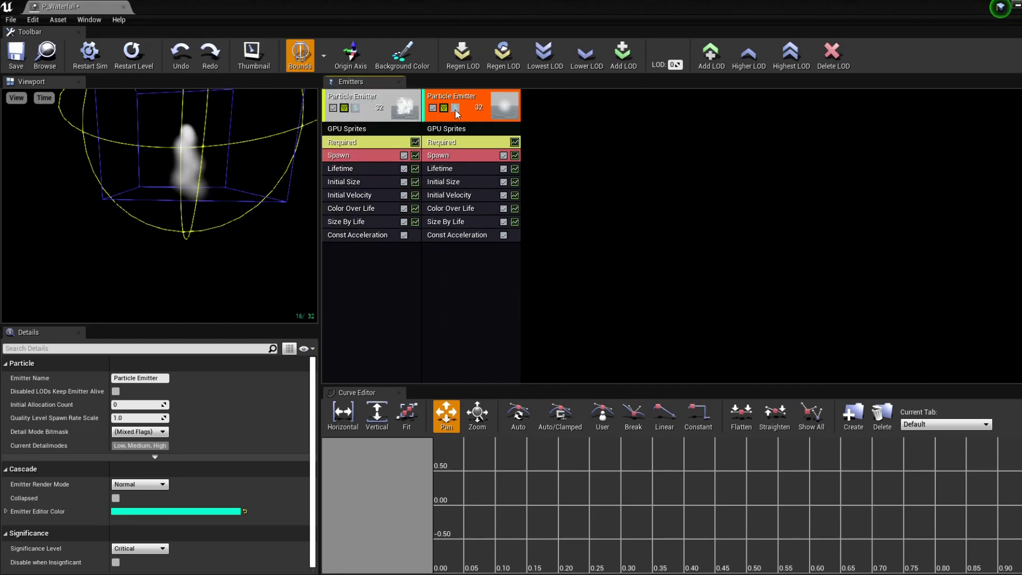
left_click(332, 109)
left_click(333, 109)
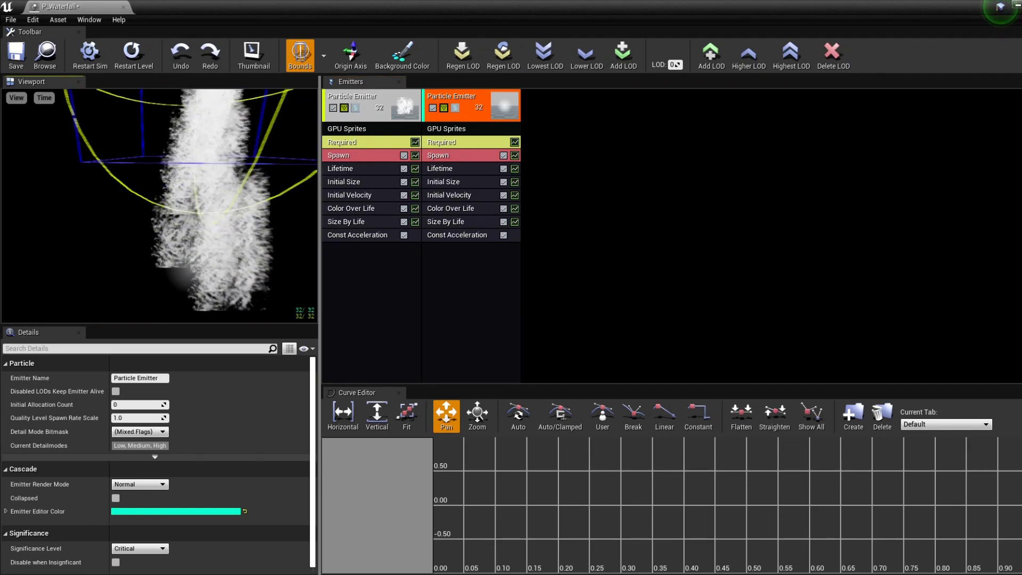
Save the particle system, then place P_Waterfall in the level at the platform and raise it above the floor.
left_click(16, 59)
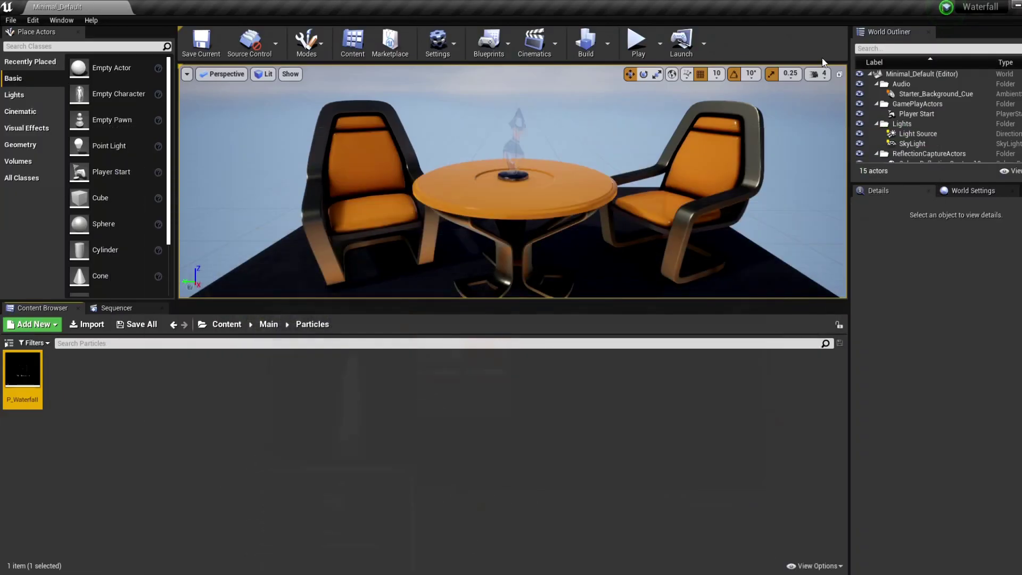
key("s")
mouse_move(708, 122)
right_mouse_down()
mouse_move(708, 109)
mouse_move(708, 136)
right_mouse_up()
left_click_drag(18, 372, 524, 198)
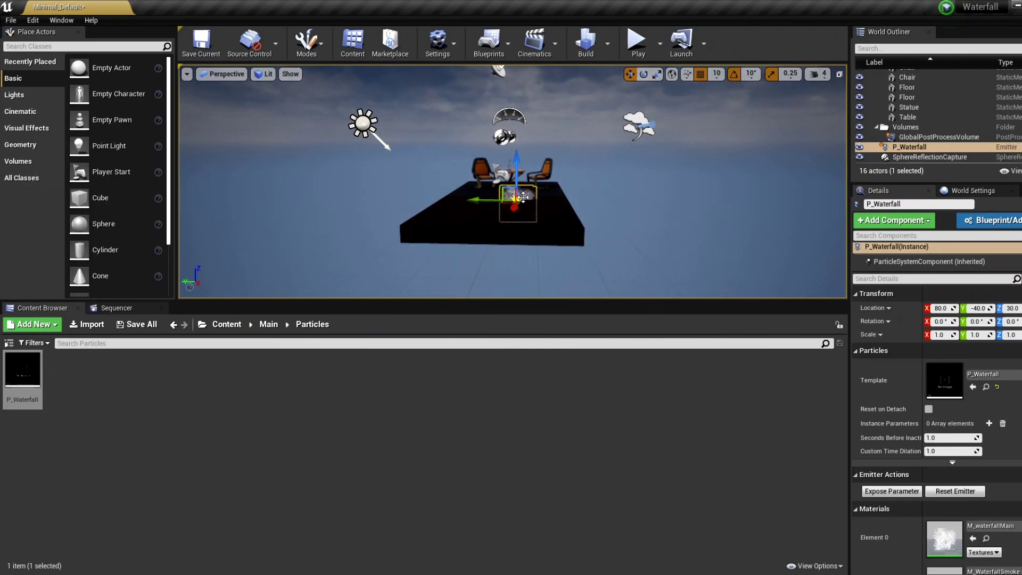
left_click_drag(516, 69, 515, 61)
Deselect the emitter and examine the falling waterfall in the level from several angles.
left_click(488, 180)
right_click_drag(489, 180, 751, 229)
key("w")
key("d")
key("s")
key("w")
key("s")
key("a")
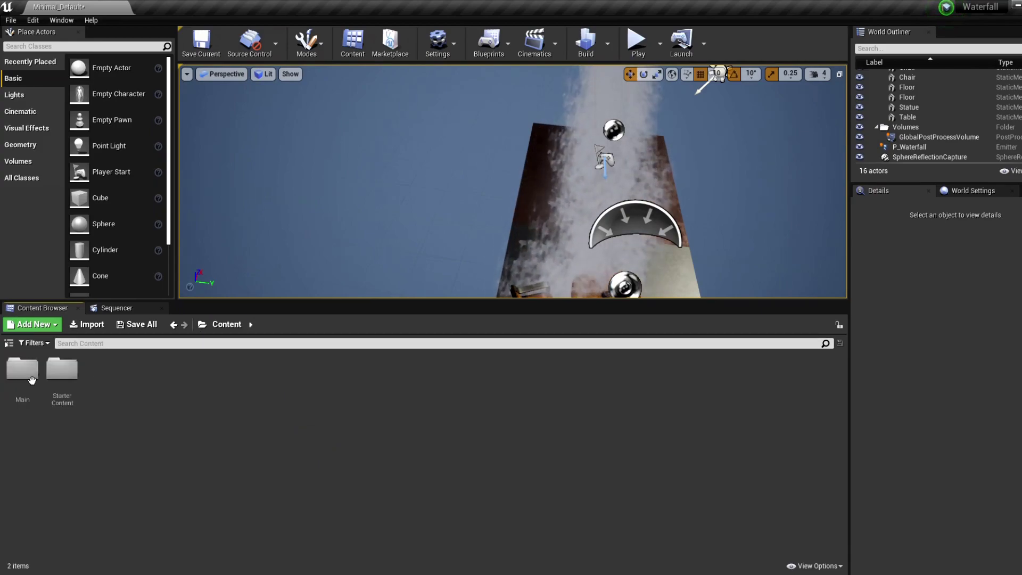
Duplicate P_Steam_Lit in the StarterContent Particles folder and name the copy P_WaterfallSmoke.
double_click(60, 373)
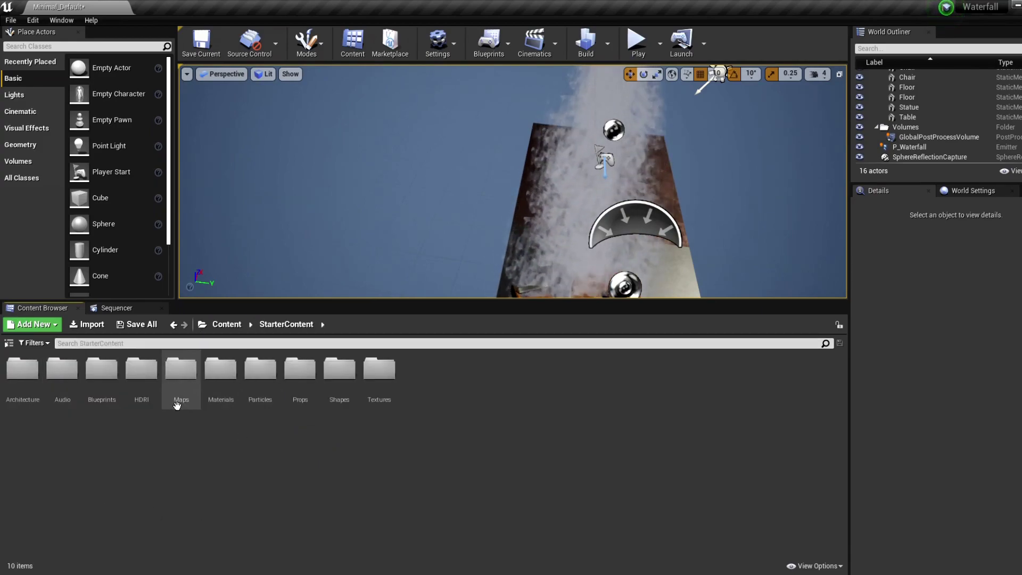
double_click(261, 373)
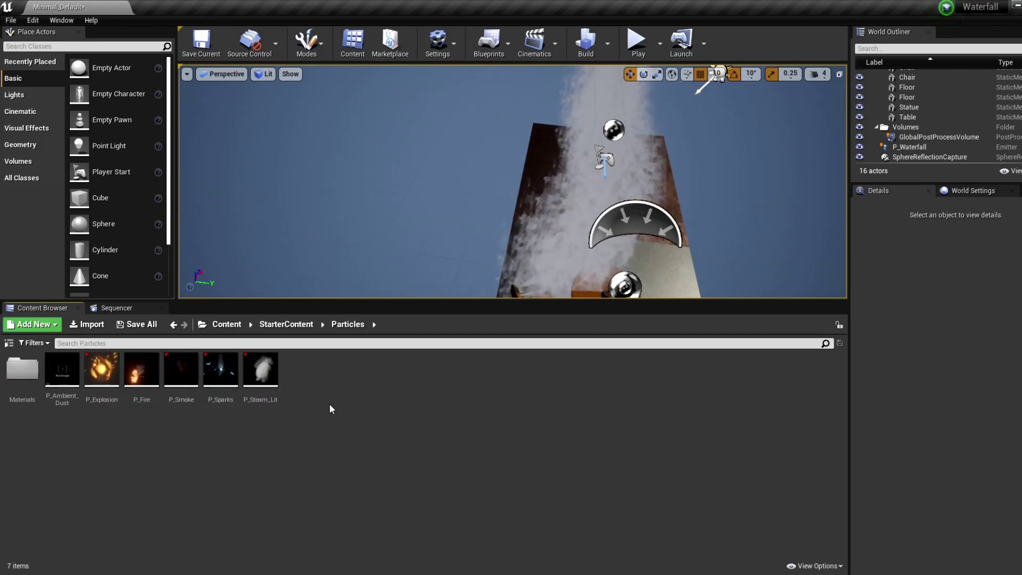
left_click(268, 393)
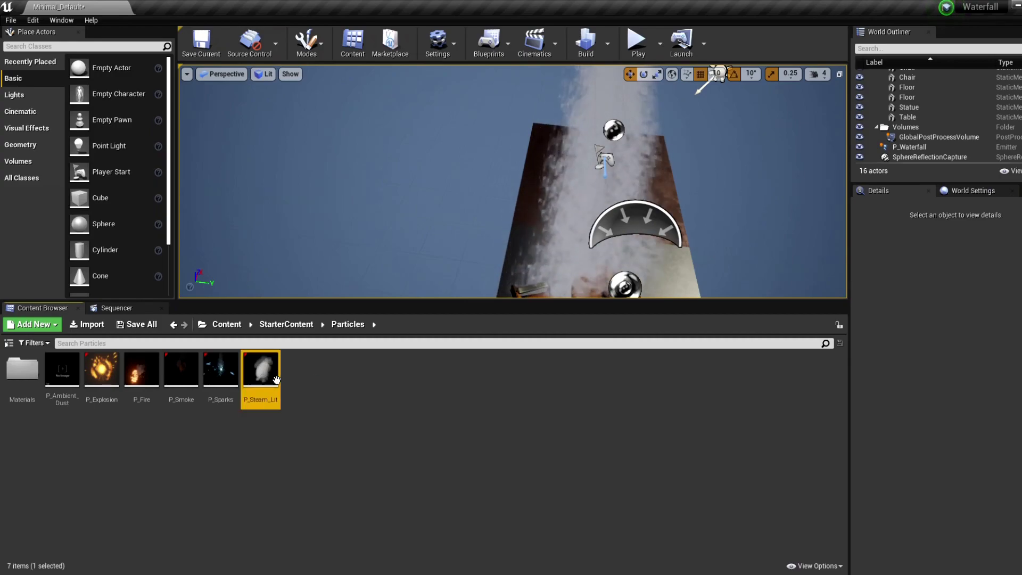
right_click(267, 373)
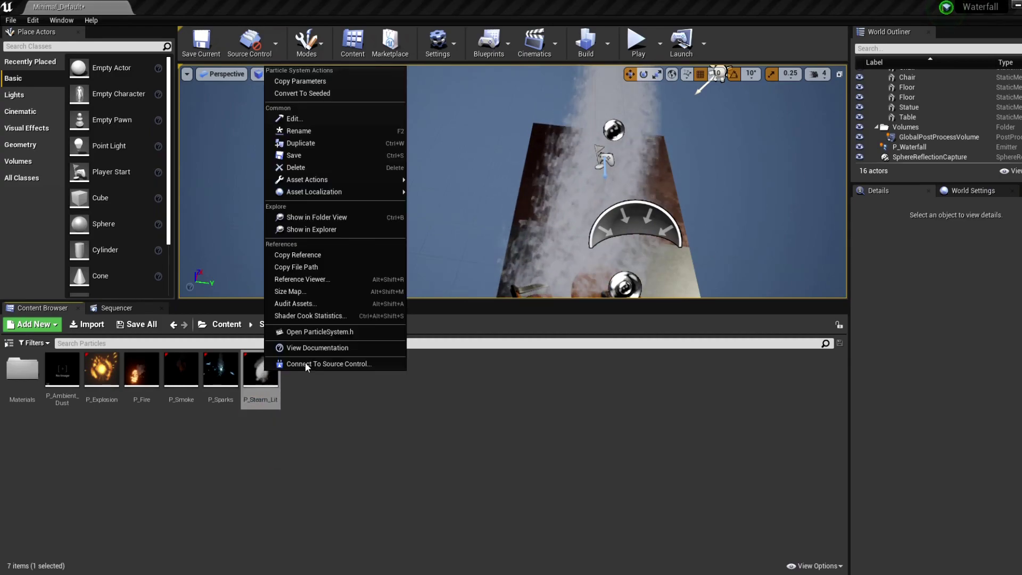
left_click(335, 143)
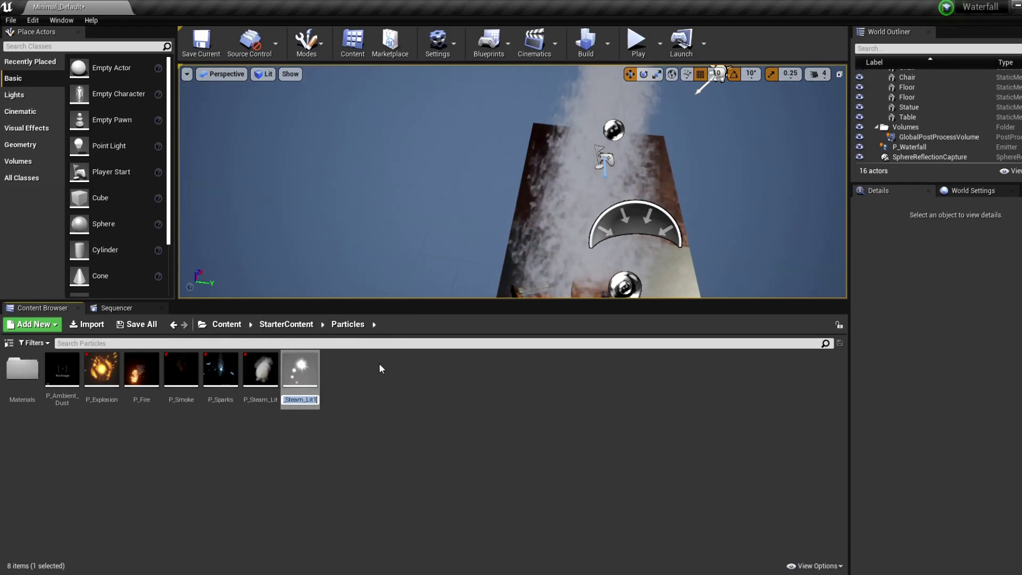
type("P_Wat")
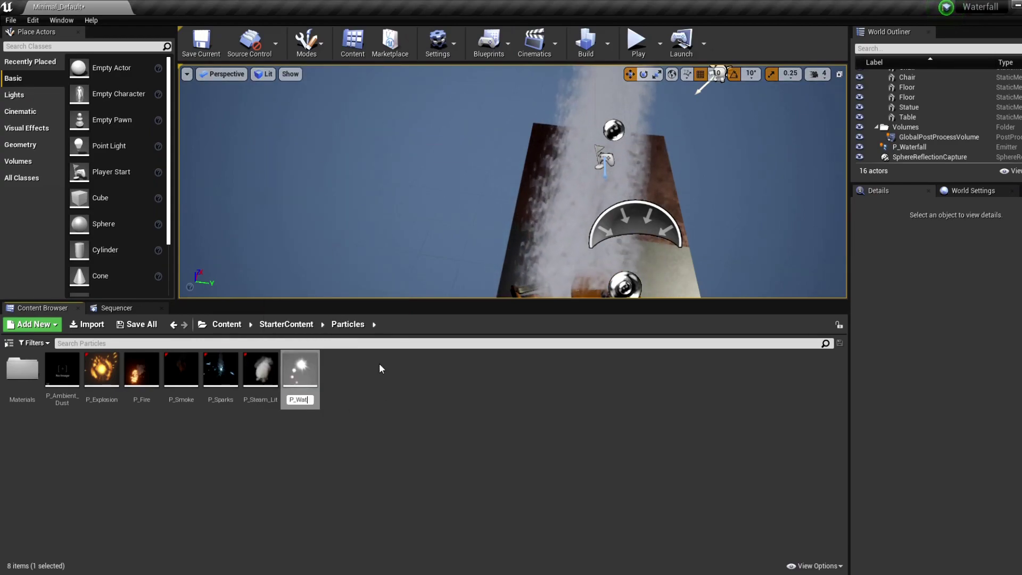
type("erfallSmoke")
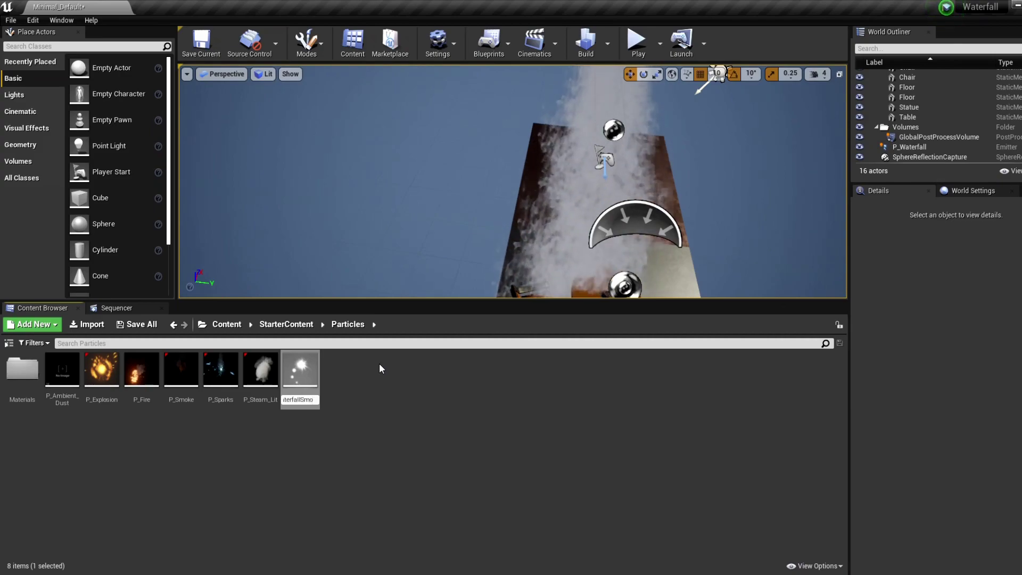
key("Return")
right_click_drag(512, 182, 501, 213)
key("s")
mouse_move(561, 252)
right_mouse_down()
mouse_move(549, 235)
mouse_move(561, 251)
right_mouse_up()
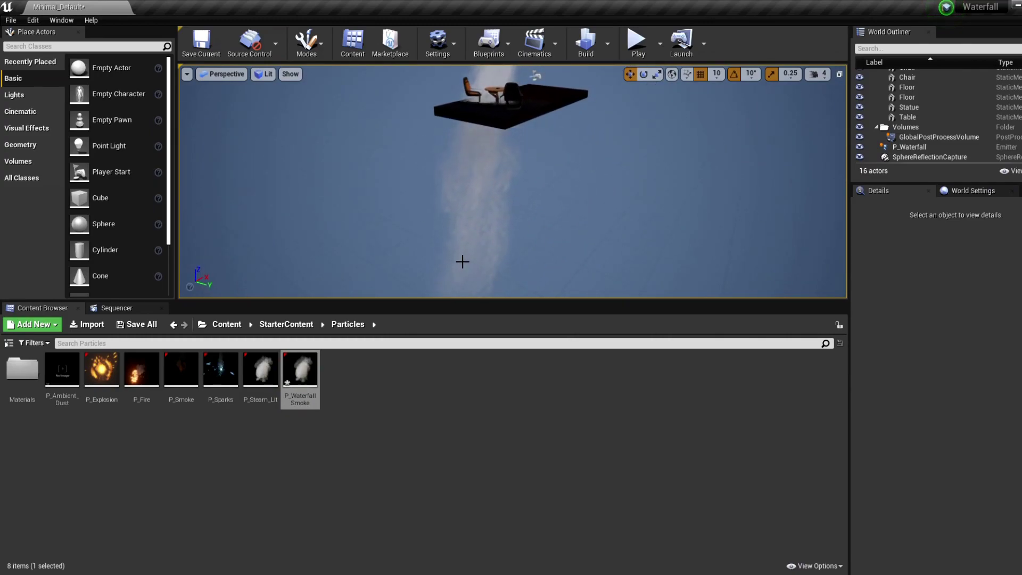
right_click_drag(457, 140, 487, 78)
right_click_drag(438, 221, 425, 298)
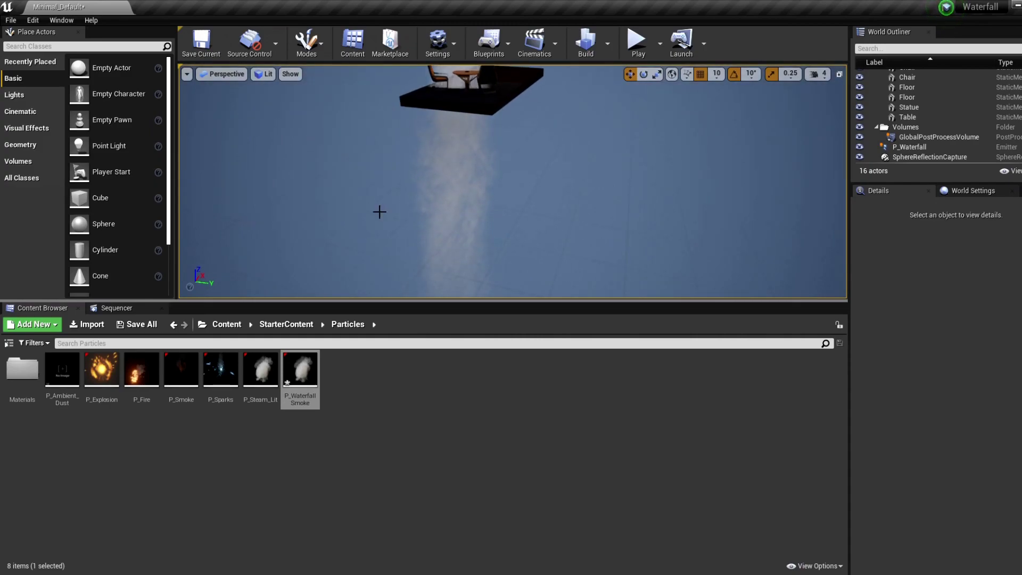
Move P_WaterfallSmoke out of StarterContent into the Main folder and on into its Particles subfolder.
left_click(8, 342)
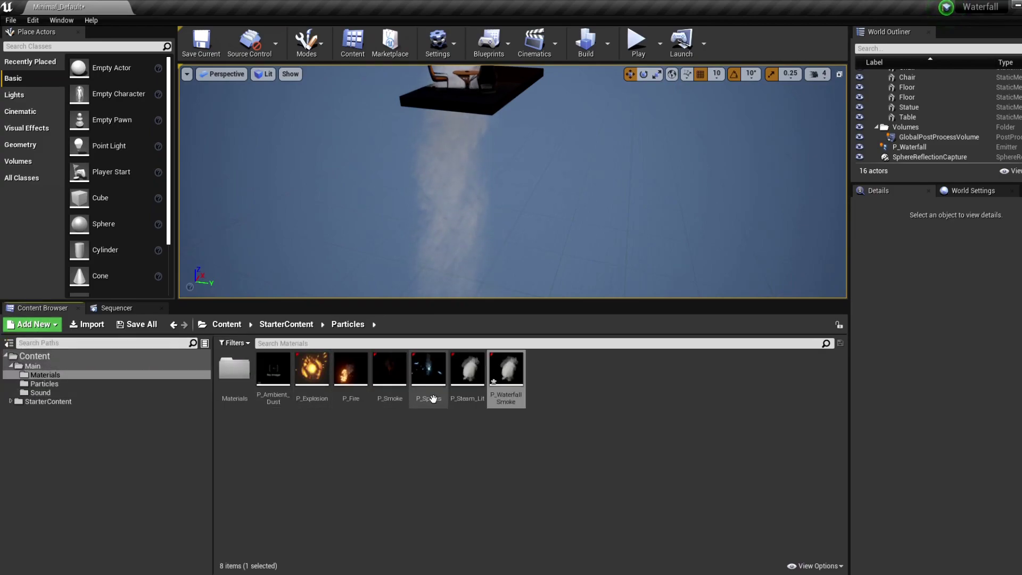
left_click_drag(506, 370, 42, 367)
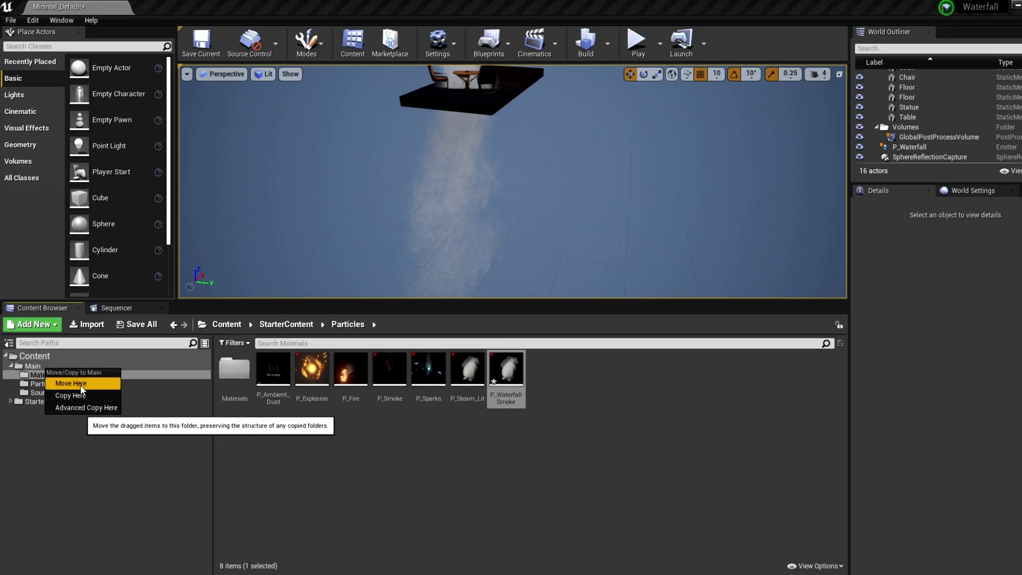
left_click(69, 385)
left_click(32, 367)
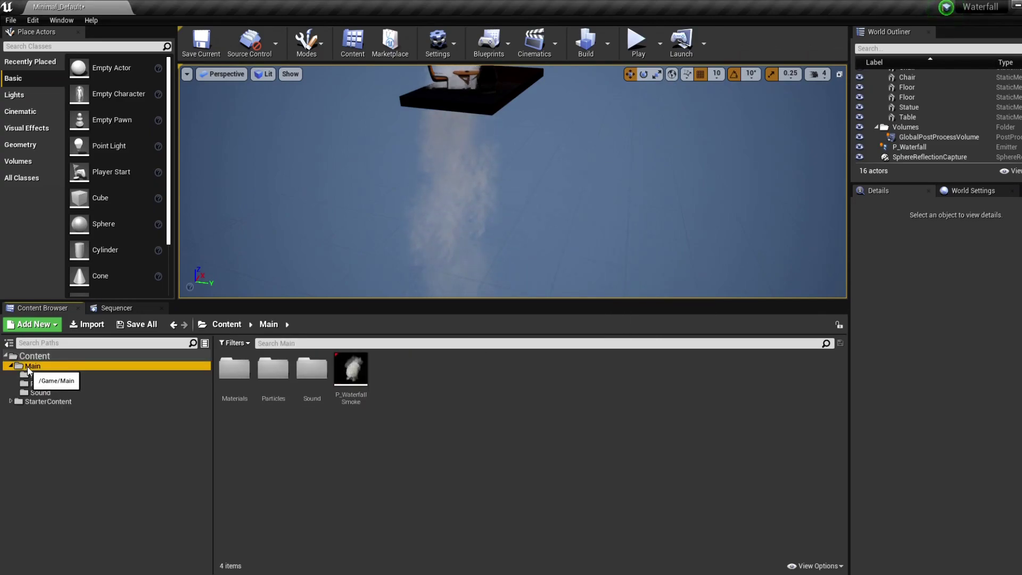
left_click(356, 381)
left_click_drag(355, 381, 276, 389)
left_click(291, 403)
double_click(274, 373)
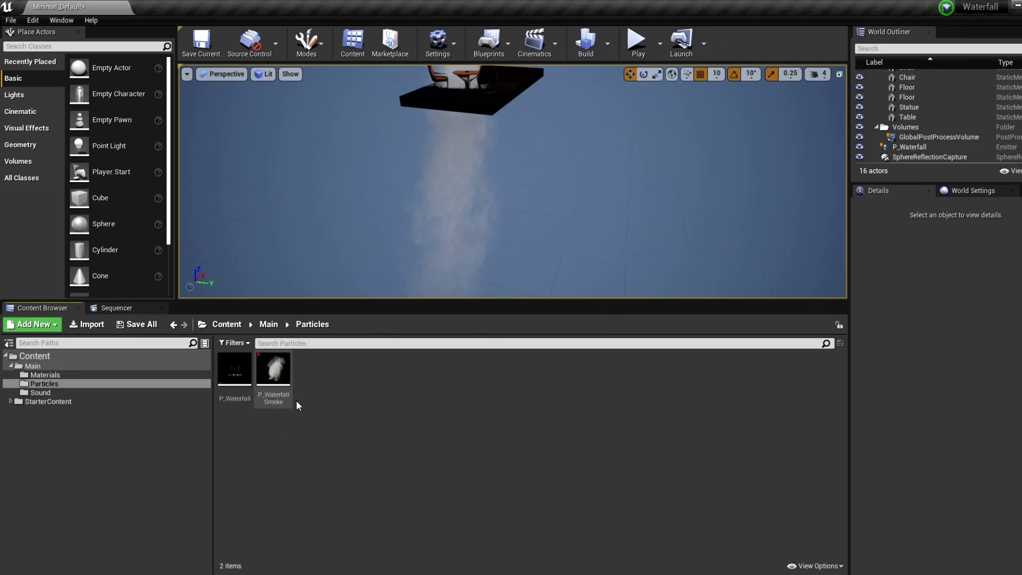
Open P_WaterfallSmoke for editing and set the Spawn module's constant rate to 20.
double_click(274, 372)
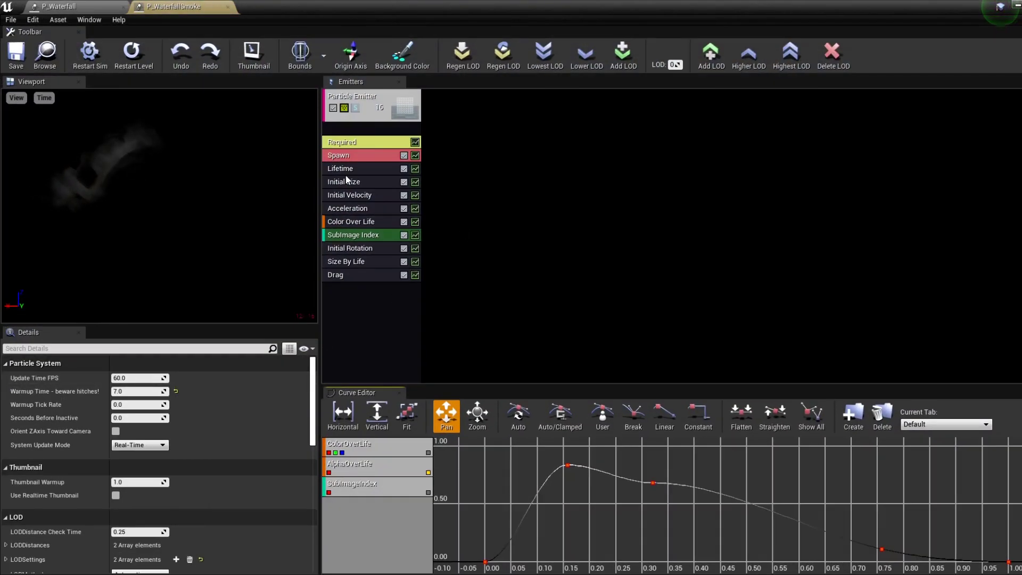
left_click_drag(94, 179, 269, 189)
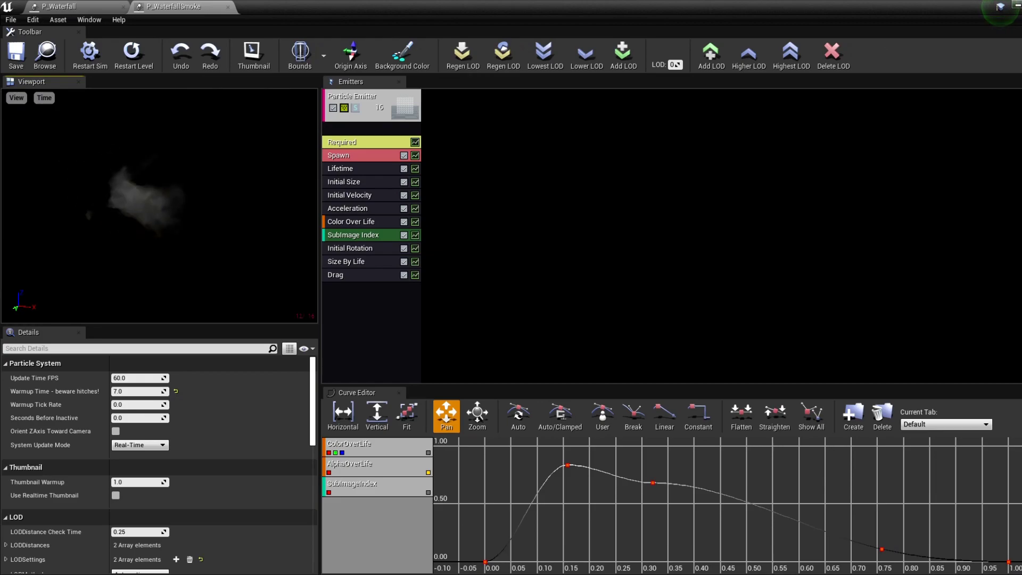
left_click(348, 143)
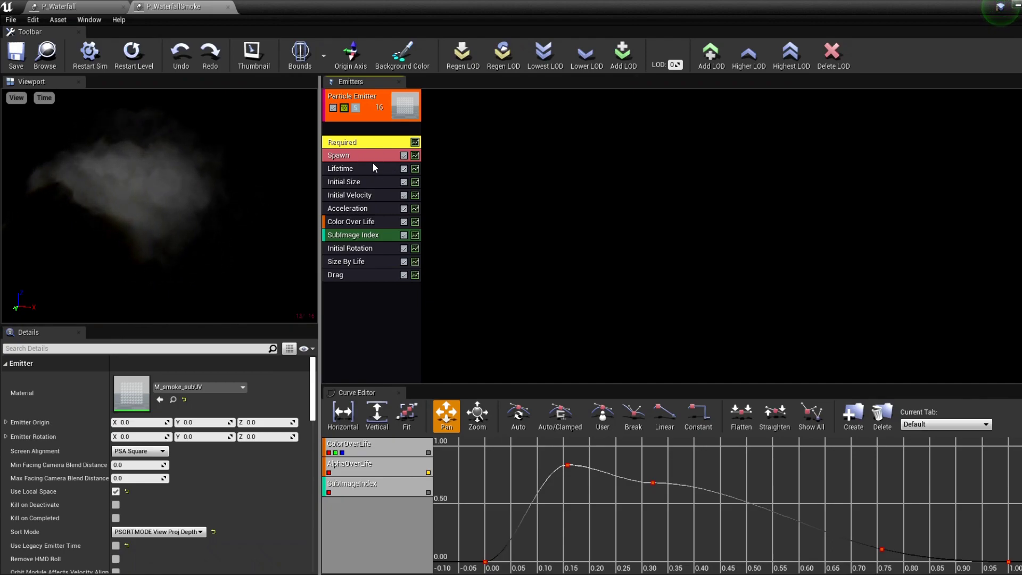
left_click(370, 155)
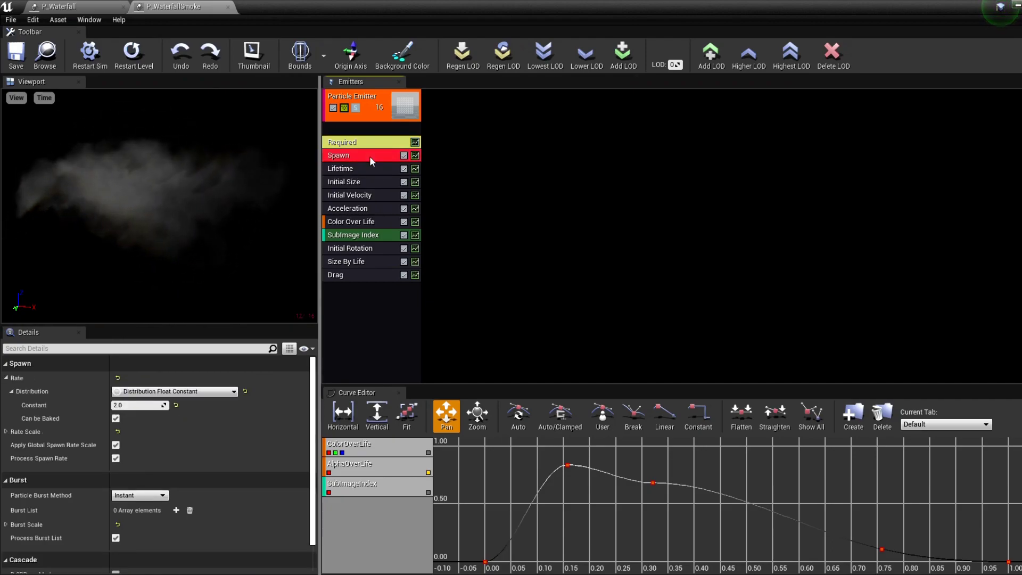
left_click(122, 404)
type("20")
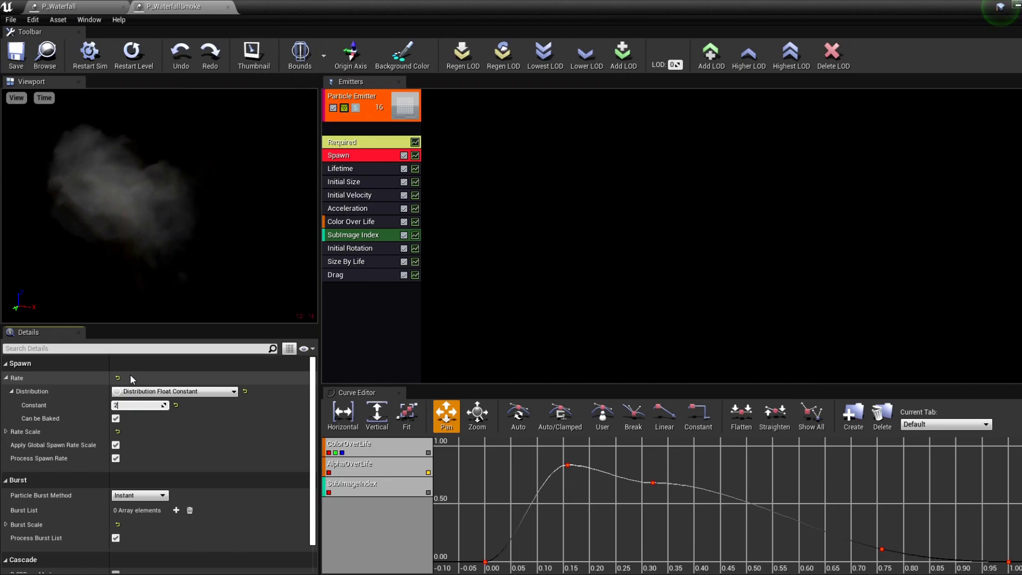
key("Return")
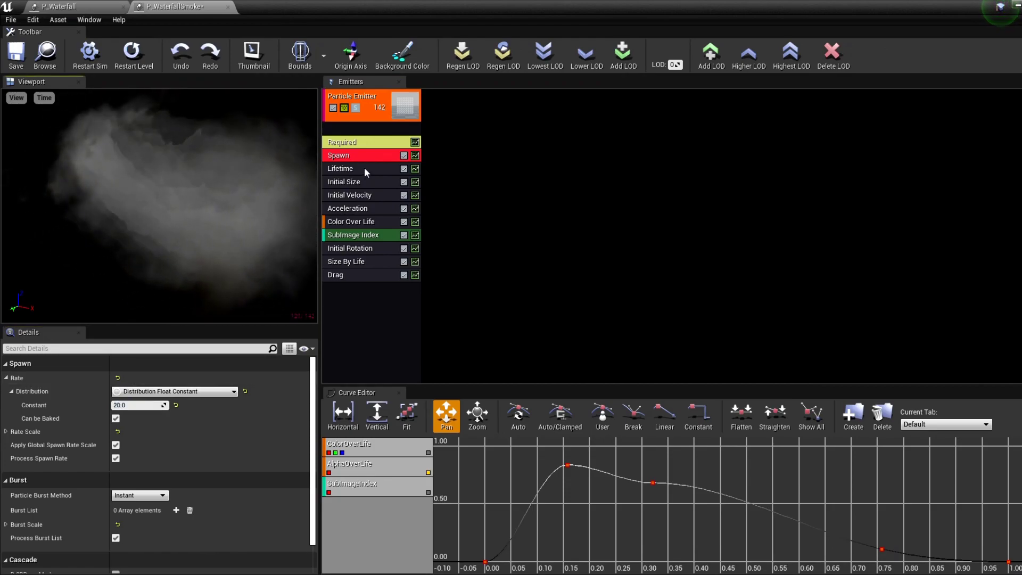
Set the Initial Size module's maximum to X 300, Y 200, Z 0 and its minimum X to -300.
left_click(364, 168)
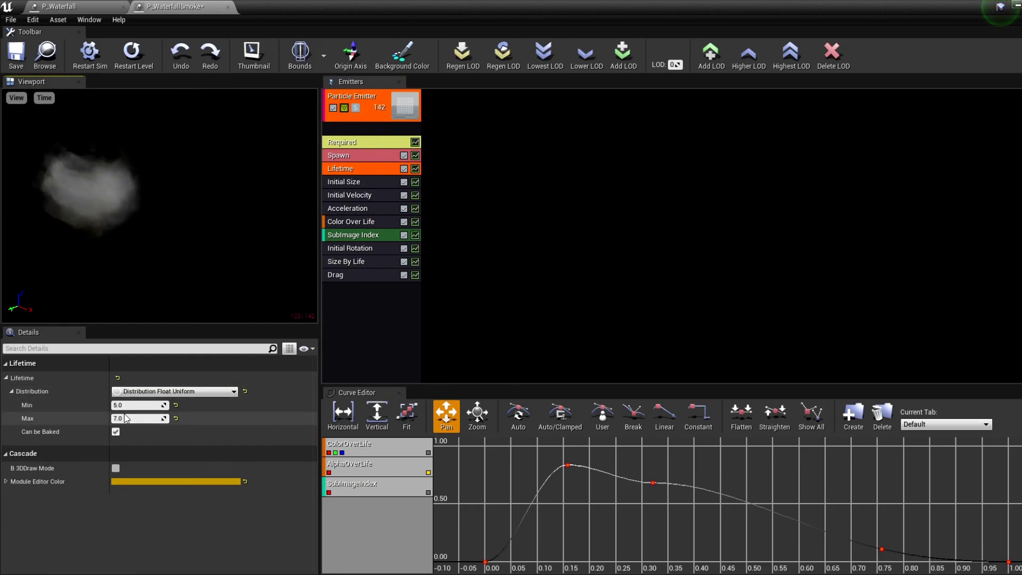
left_click(342, 184)
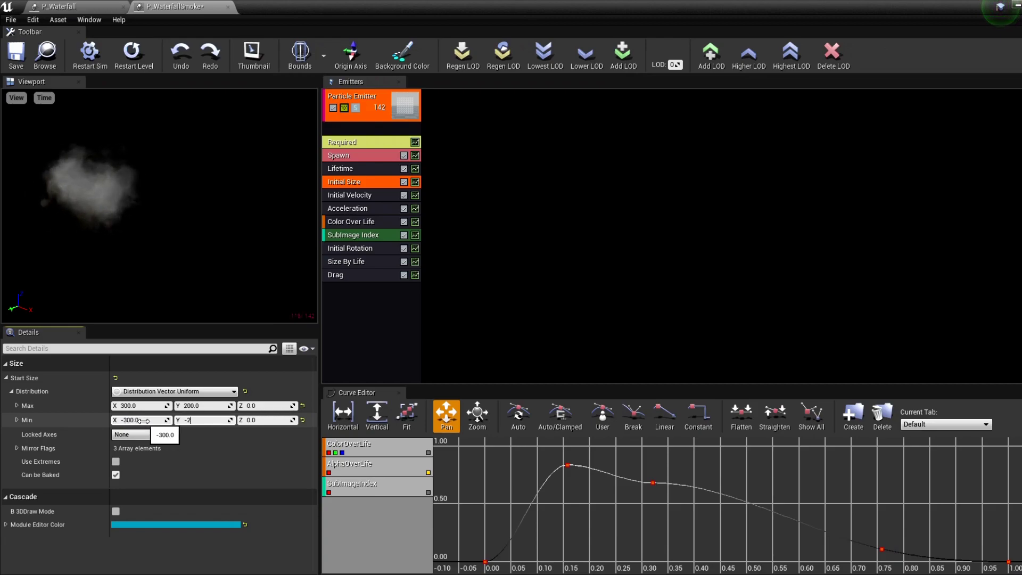
Set the Initial Velocity module's maximum to X 0, Y 0, Z 1 and its minimum to Y 0, Z 1.
left_click(347, 195)
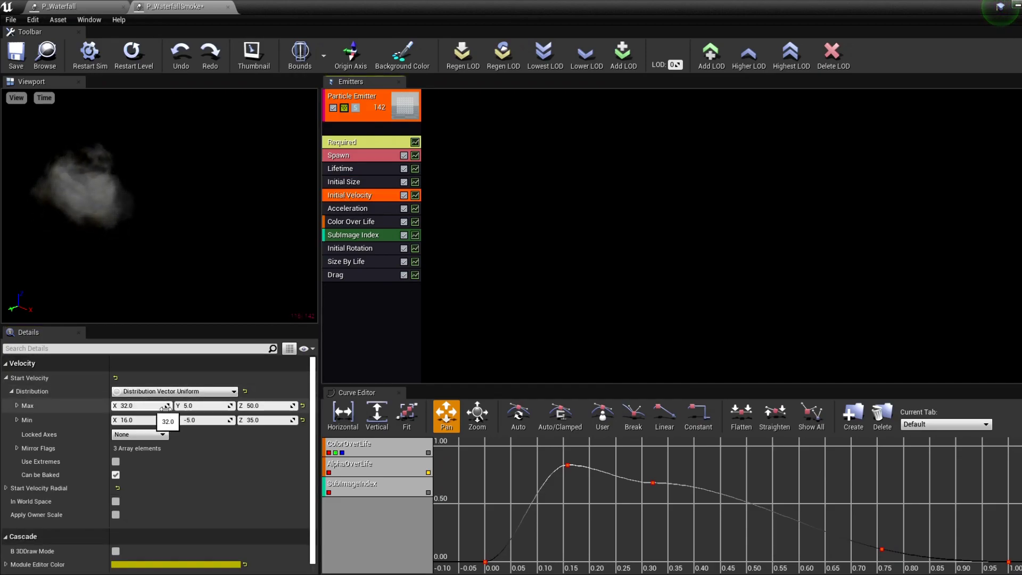
left_click(261, 406)
type("1")
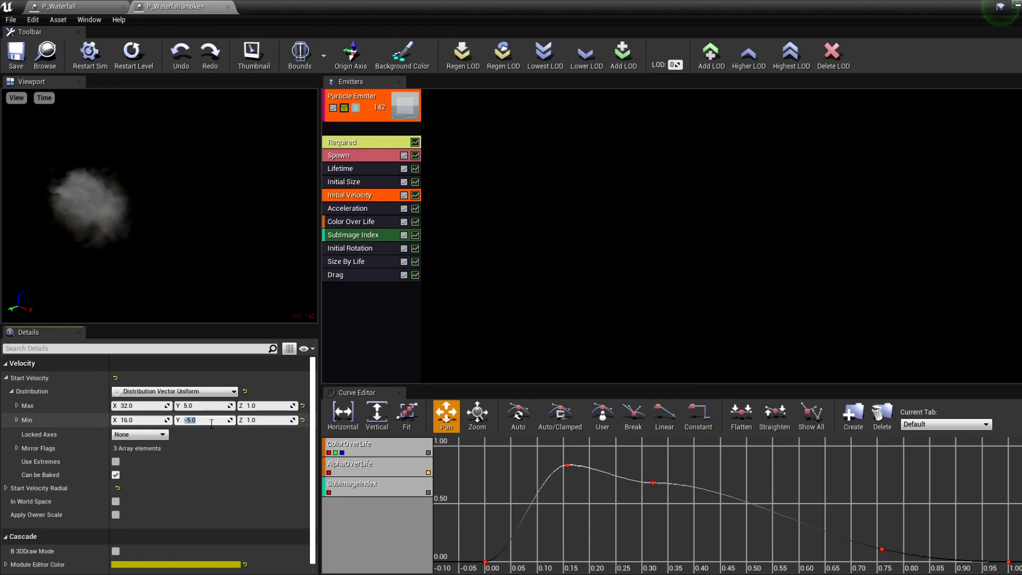
left_click(204, 406)
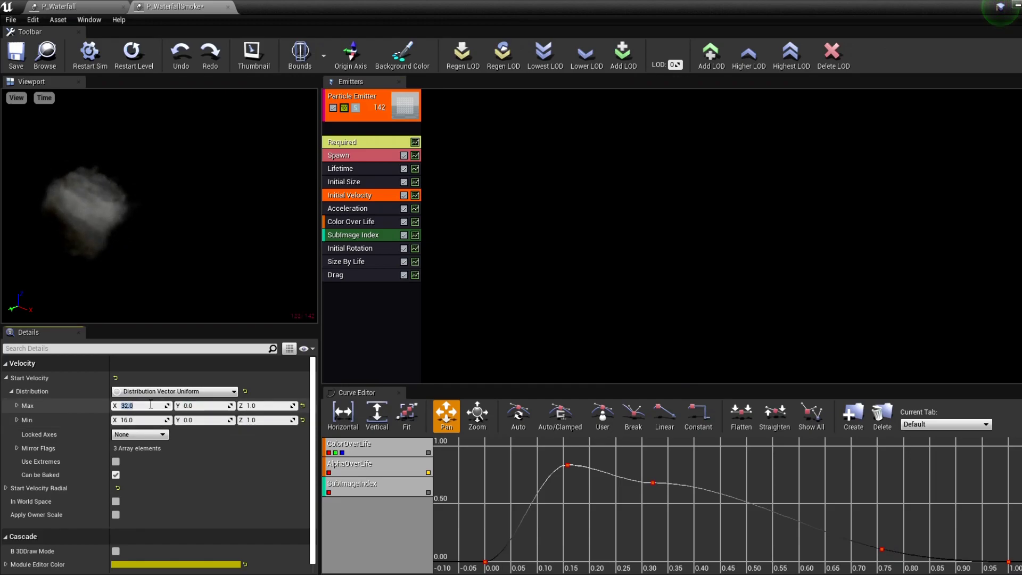
type("0")
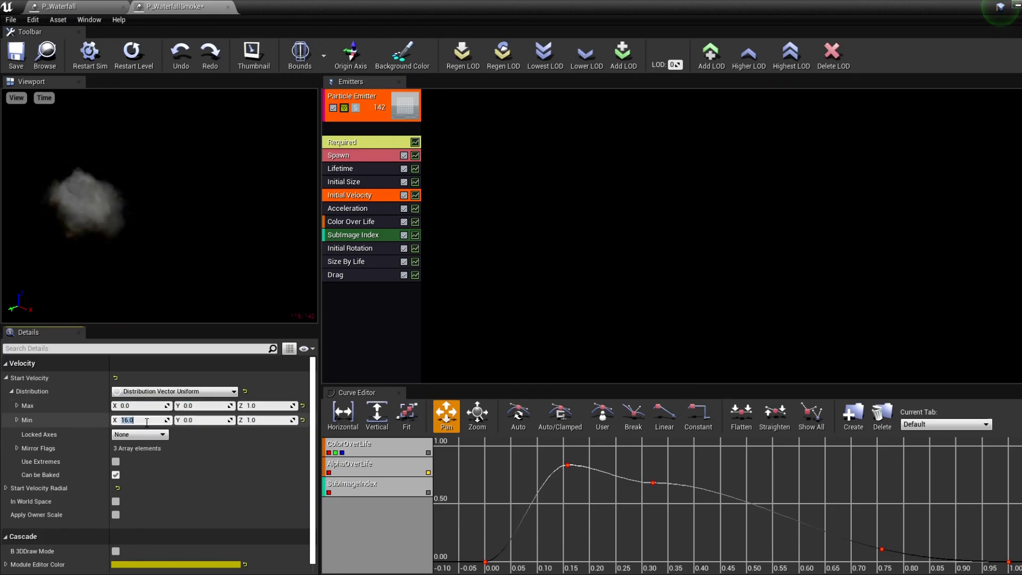
Set the Acceleration module's maximum and minimum vectors both to X 0, Y 0, Z 2.
left_click(362, 210)
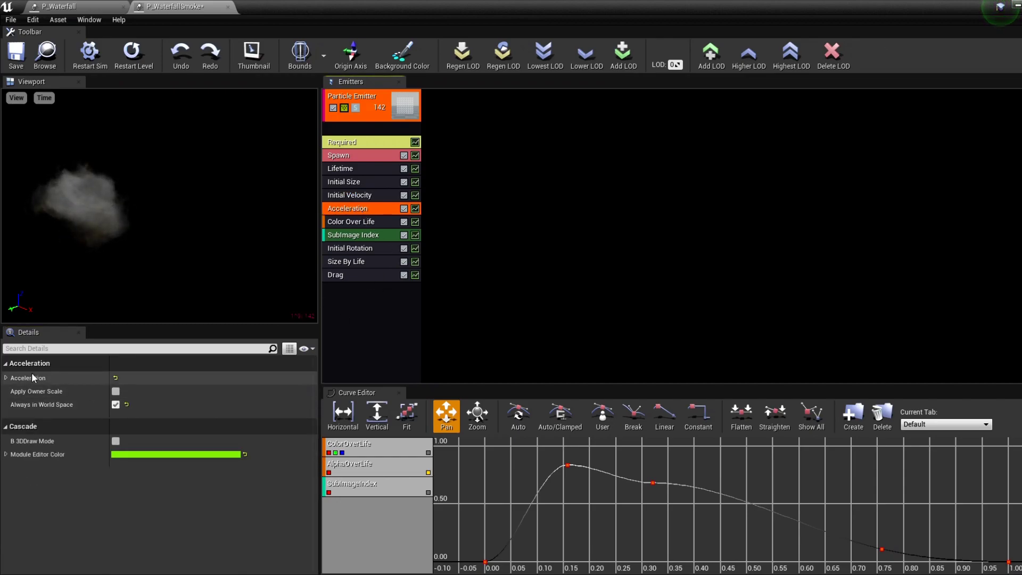
left_click(5, 378)
left_click(11, 391)
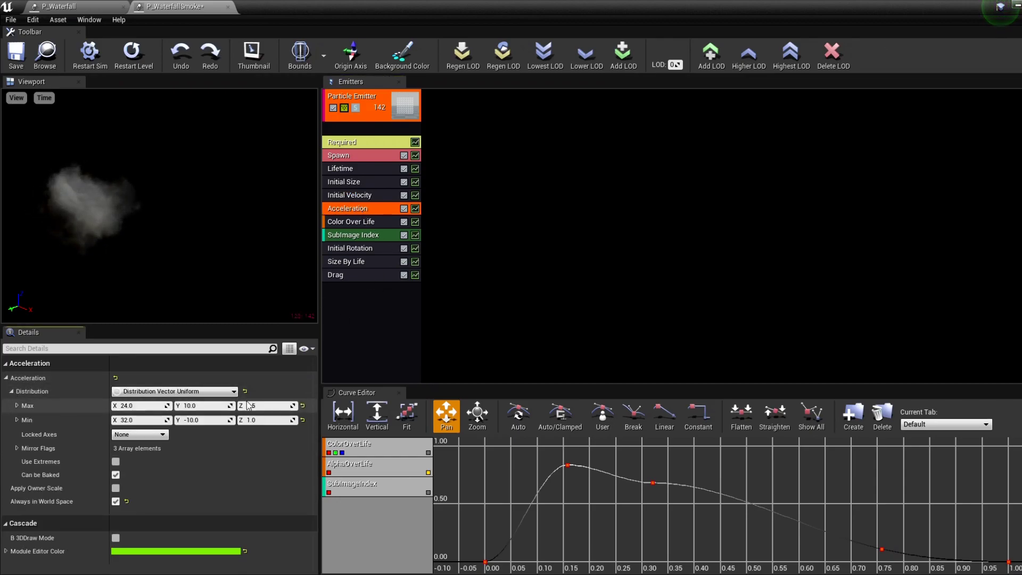
type("2")
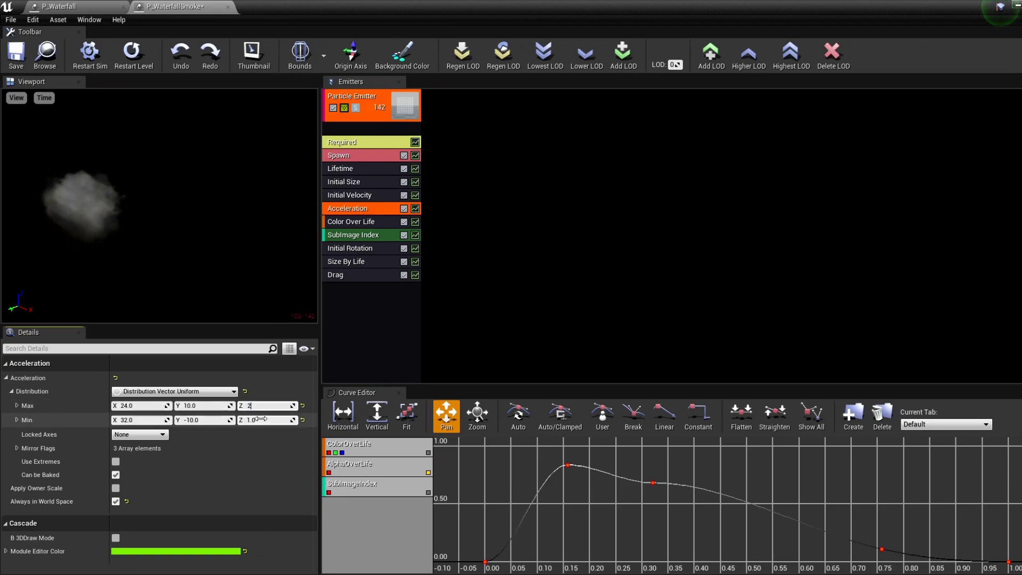
left_click(208, 405)
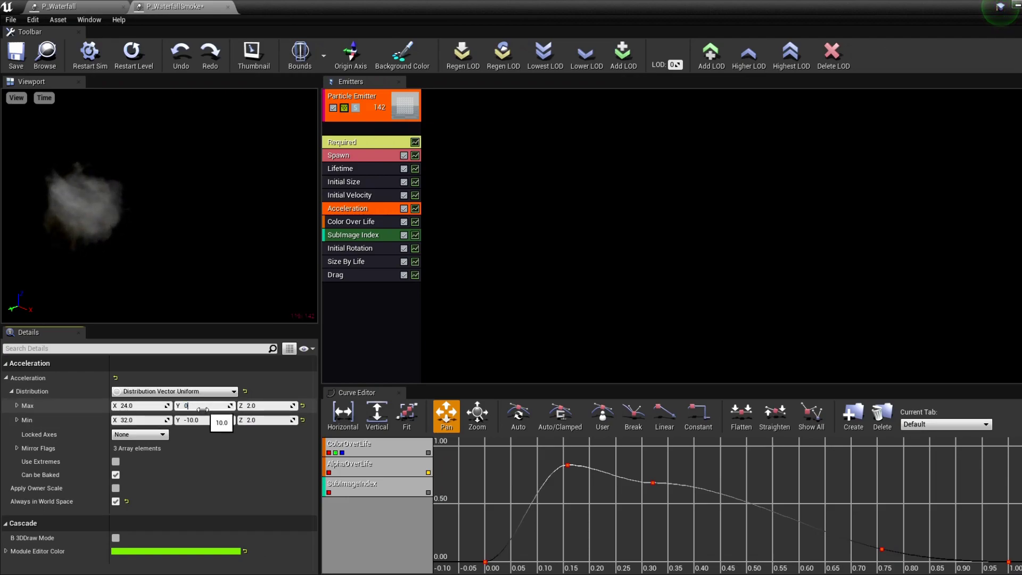
type("0")
left_click(201, 421)
type("0")
left_click(142, 417)
type("0")
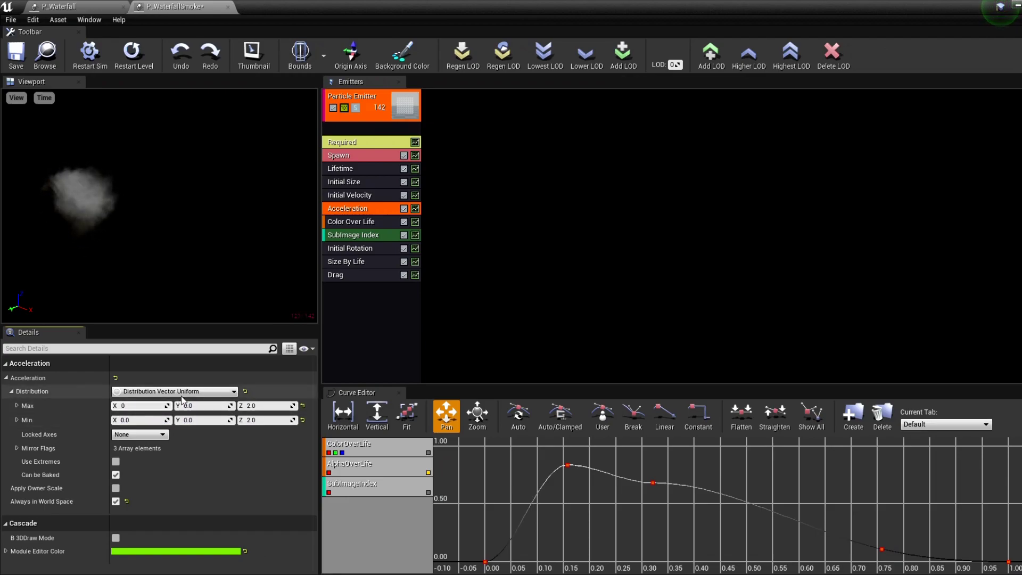
left_click(375, 352)
Expand the Color Over Life module's Alpha Over Life constant curve down to its list of points.
left_click_drag(193, 283, 244, 284)
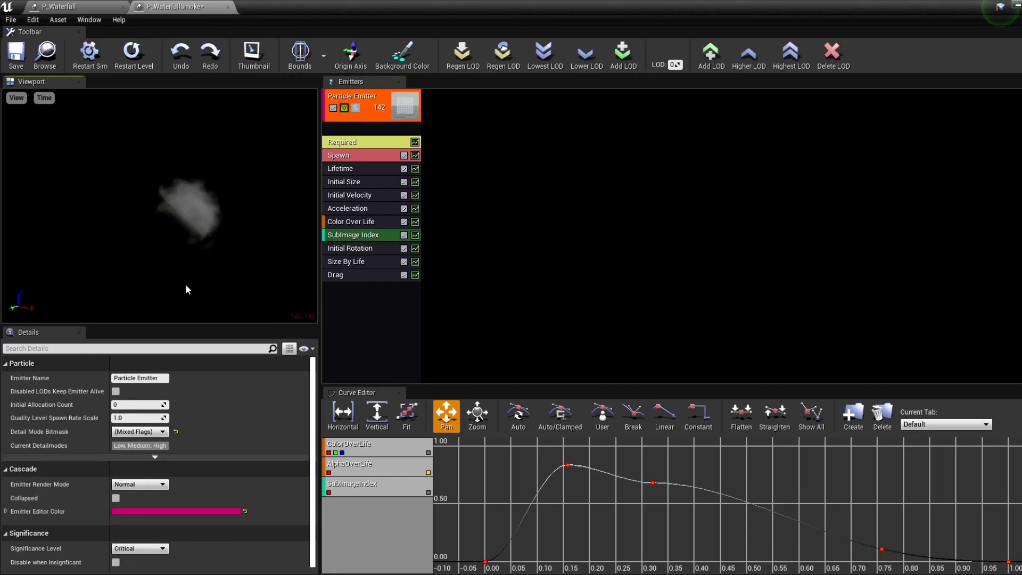
left_click_drag(194, 134, 215, 138)
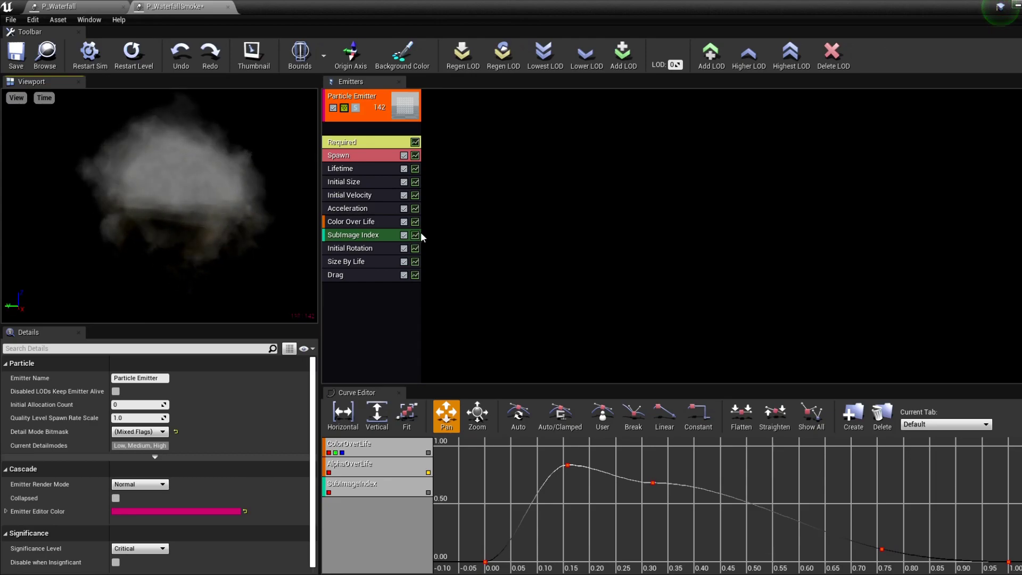
left_click(358, 210)
left_click(360, 221)
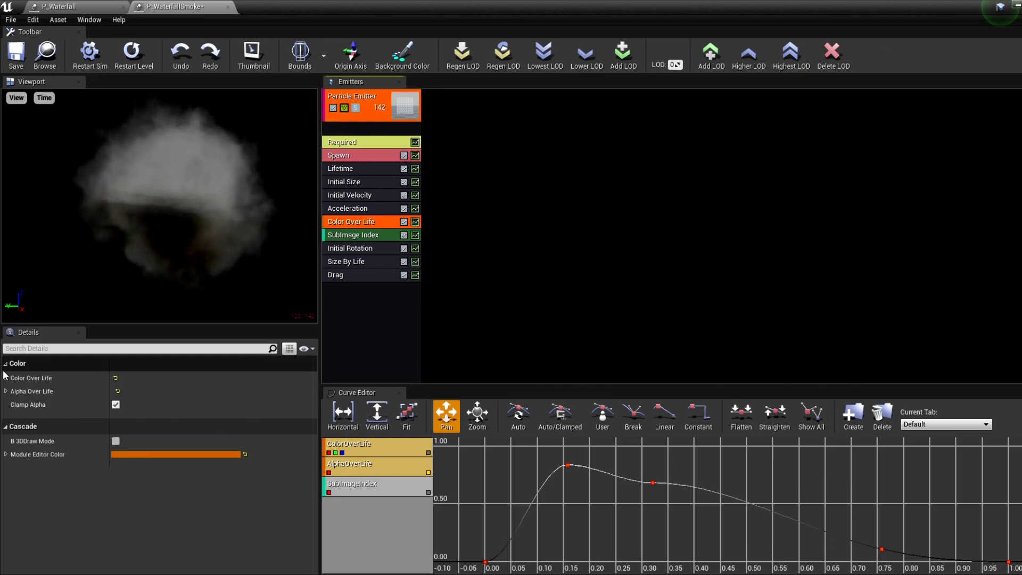
left_click(5, 391)
left_click(11, 404)
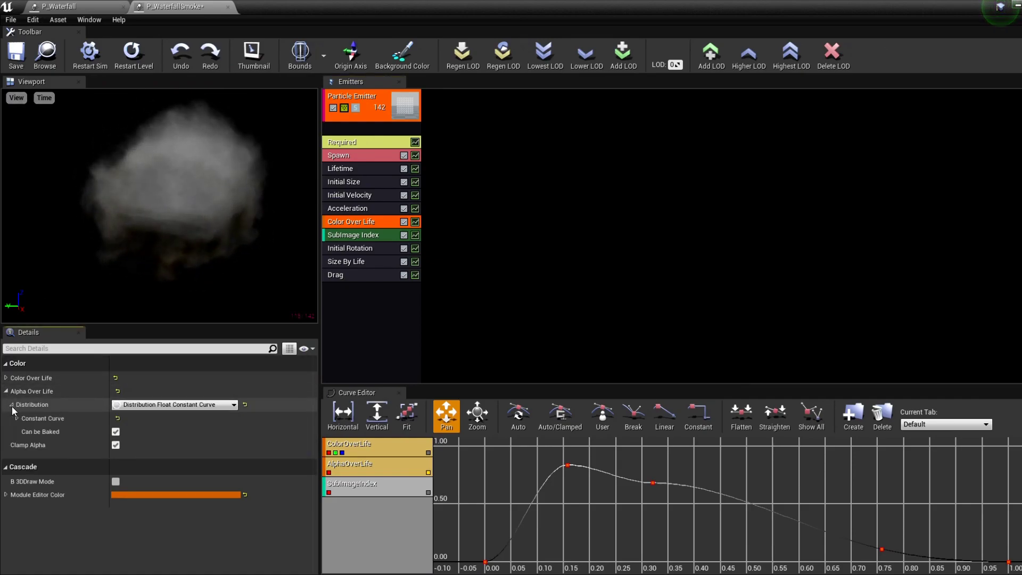
left_click(16, 418)
left_click(21, 432)
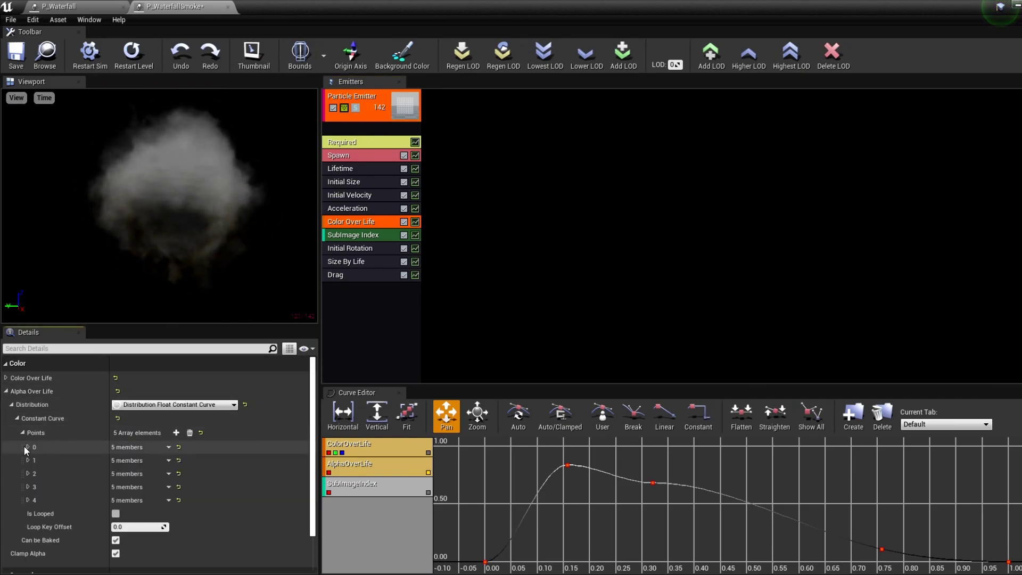
Set point 1 of the Alpha Over Life curve to an In Val of 0.1 and an Out Val of 0.8.
left_click(28, 447)
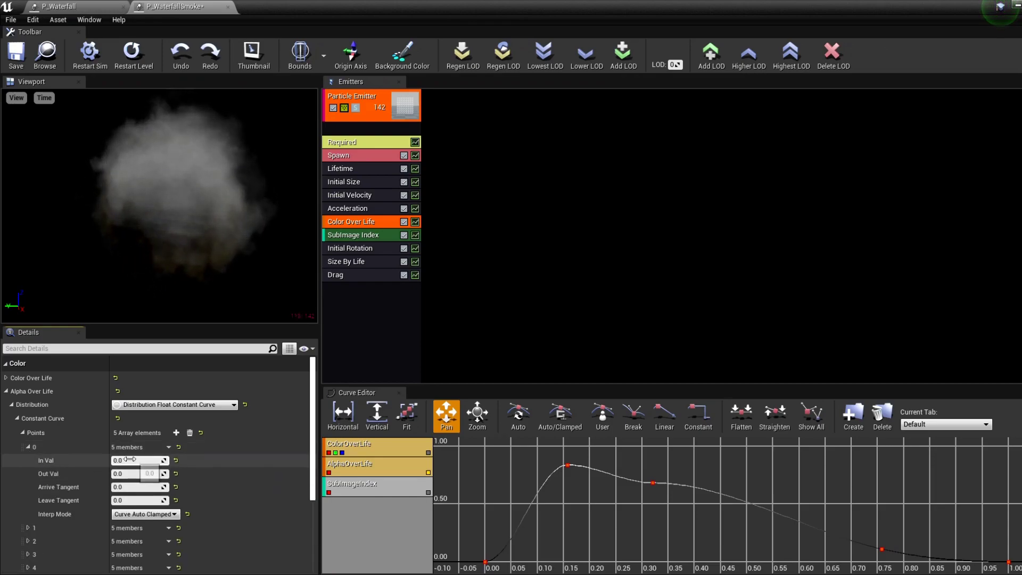
left_click(28, 447)
left_click(28, 460)
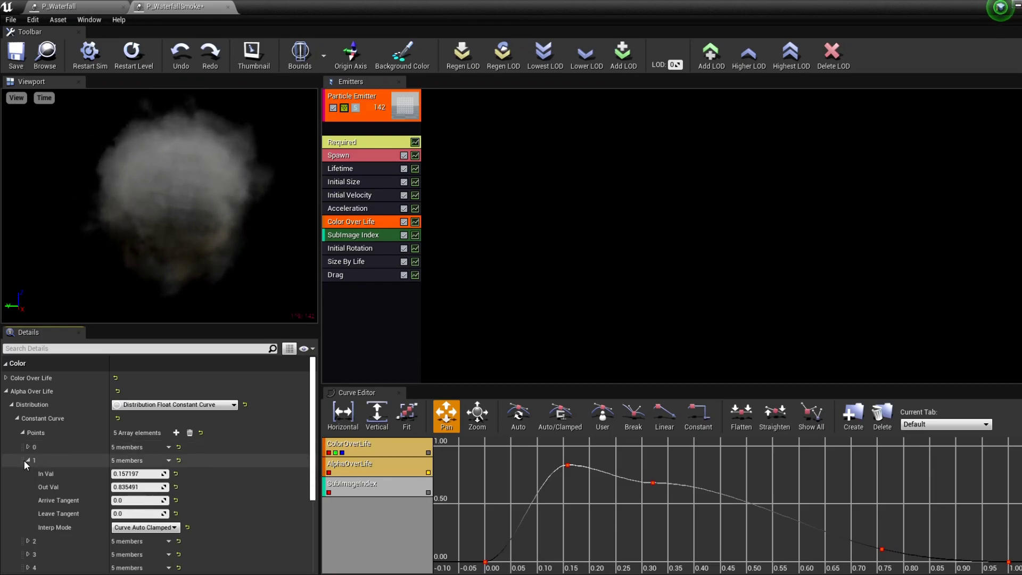
left_click(122, 474)
type("0.1")
key("Tab")
type("0.8")
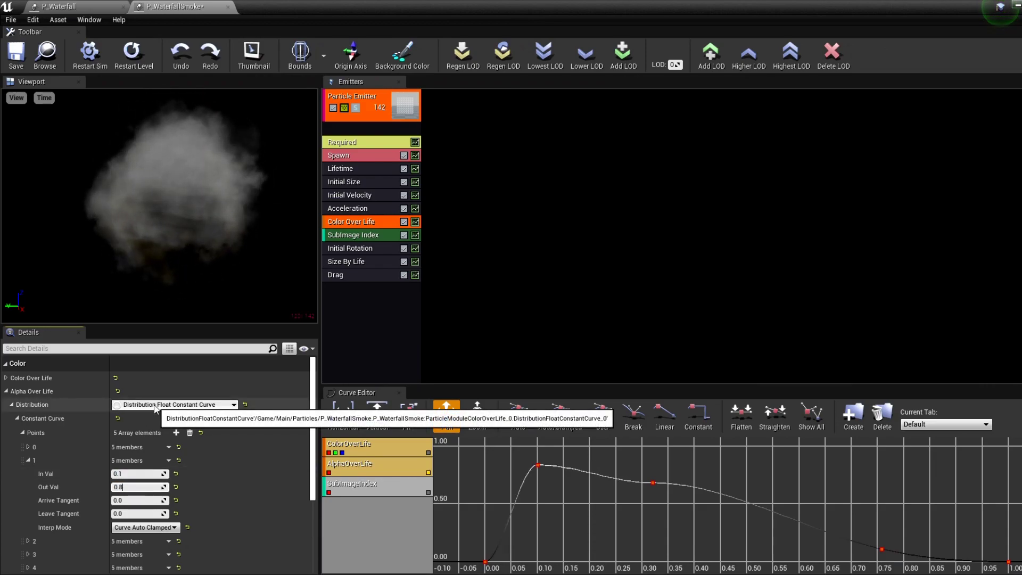
key("Return")
left_click(27, 461)
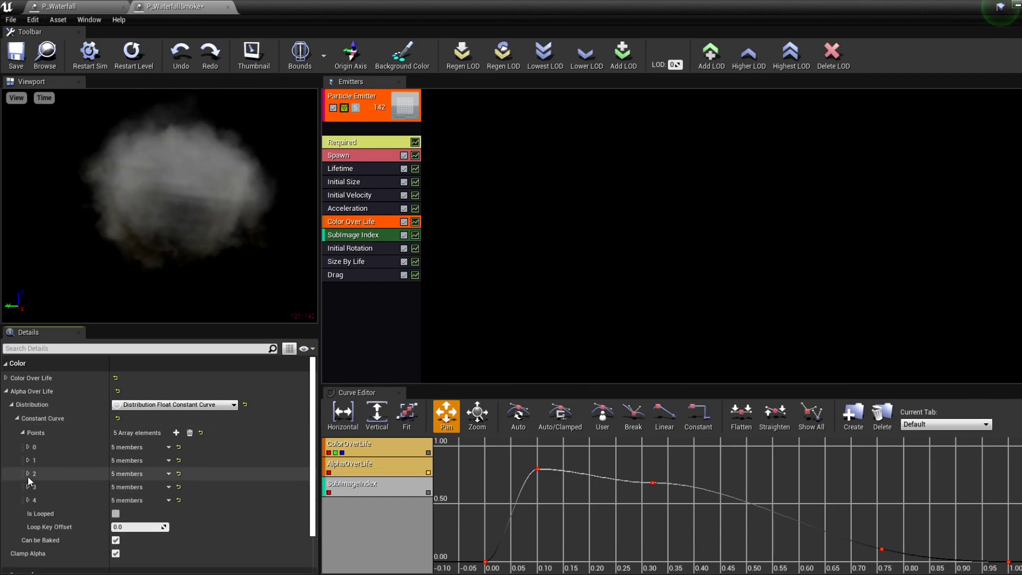
Set point 2 of the Alpha Over Life curve to an In Val of 0.3 and an Out Val of 0.7.
left_click(28, 473)
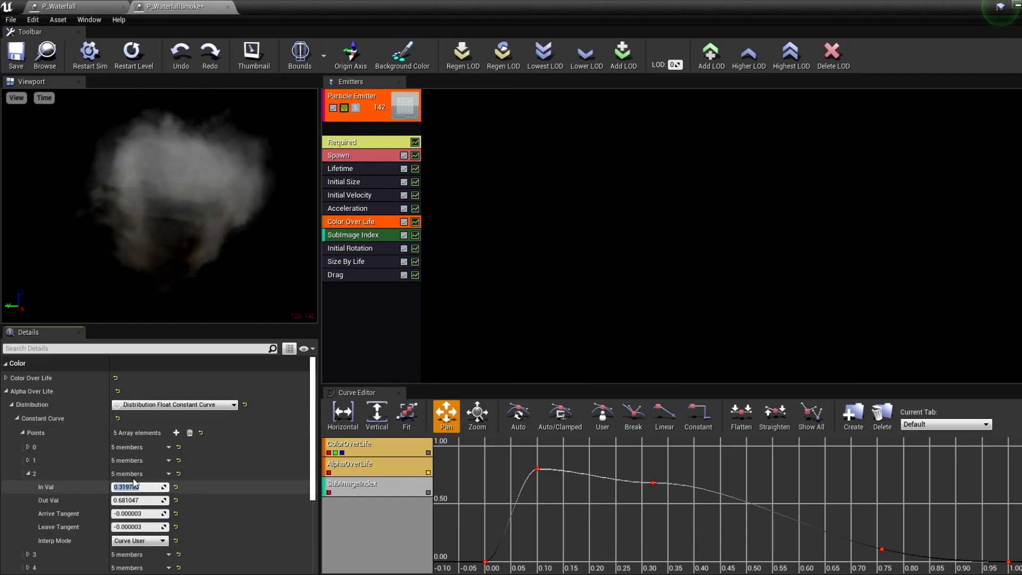
type("3")
key("Tab")
type("0.7")
key("Return")
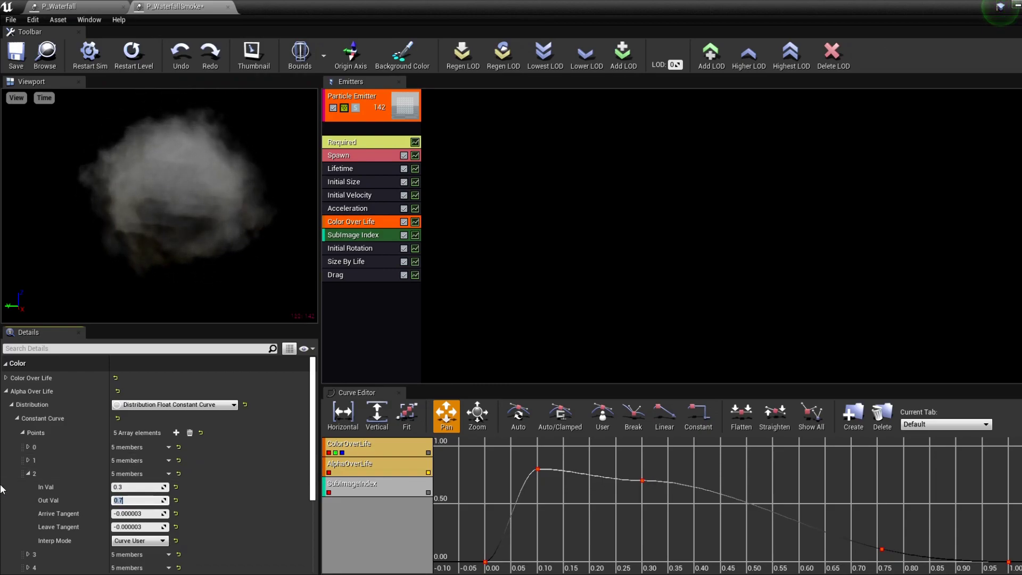
left_click(28, 475)
Set point 3 of the Alpha Over Life curve to In Val 0.7 and Out Val 0.1, then check point 4.
left_click(27, 487)
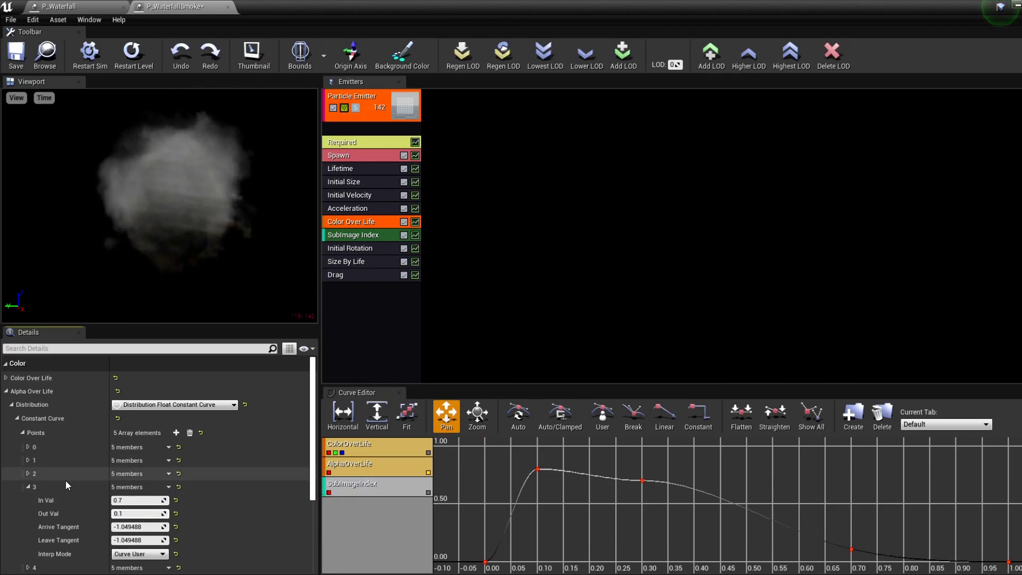
left_click(28, 487)
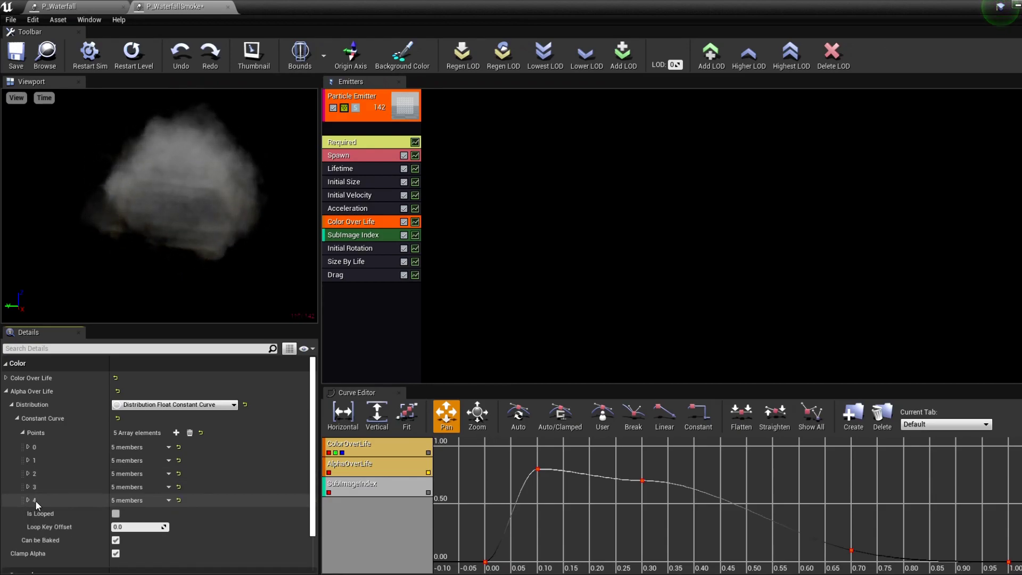
left_click(28, 500)
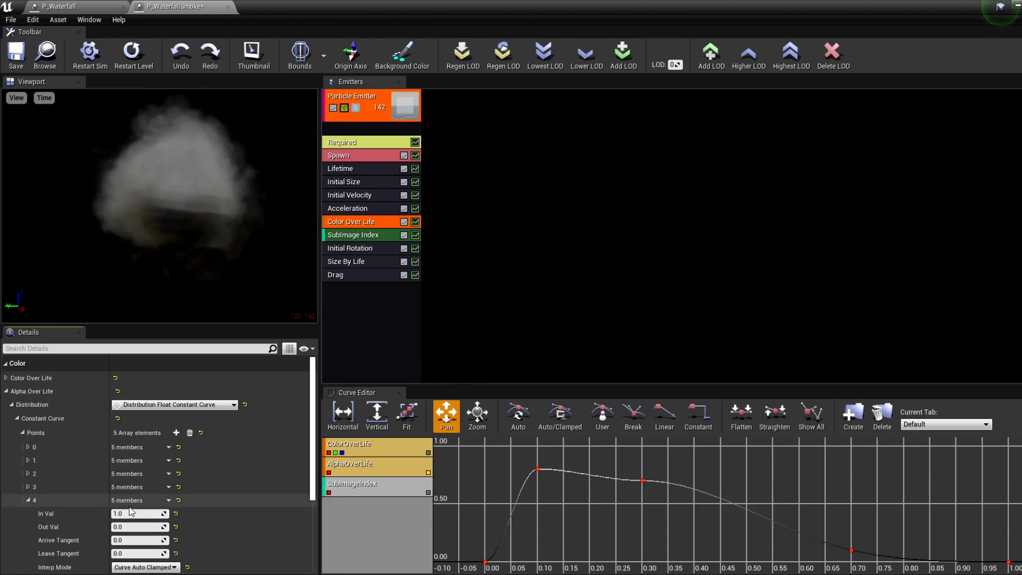
left_click(28, 500)
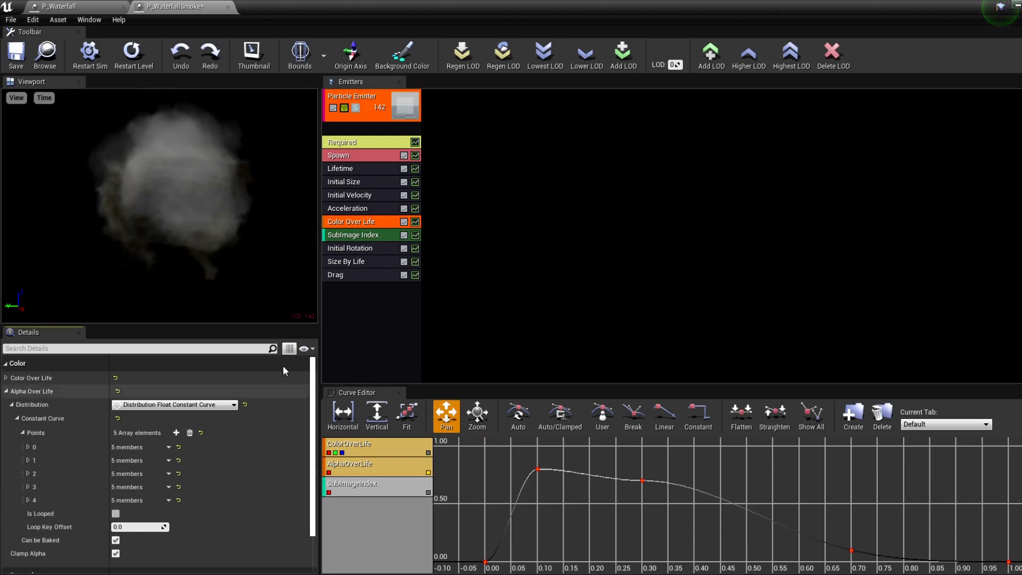
Set the In Val of point 0 on the SubImage Index constant curve to 0.1.
left_click(371, 238)
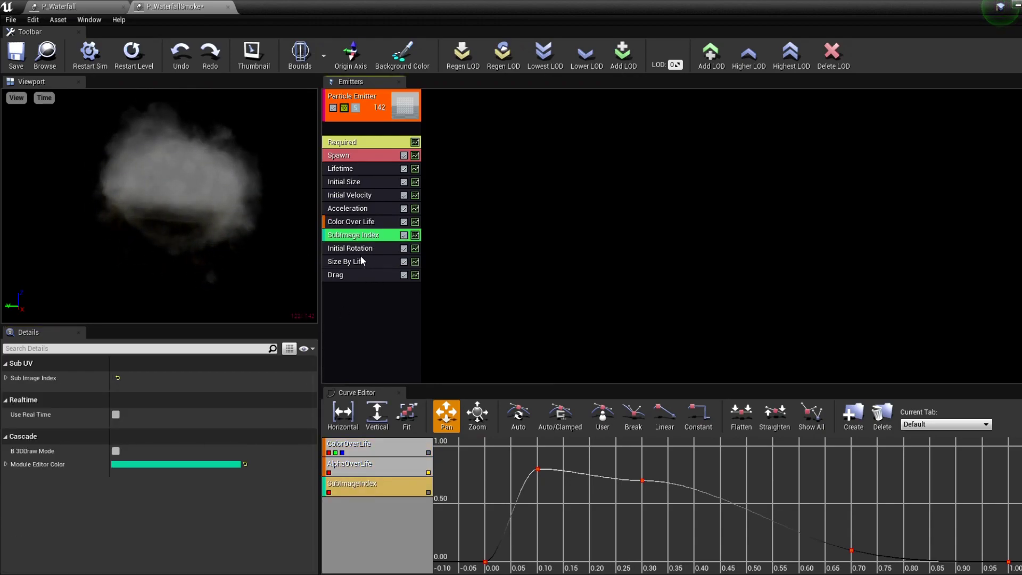
left_click(7, 378)
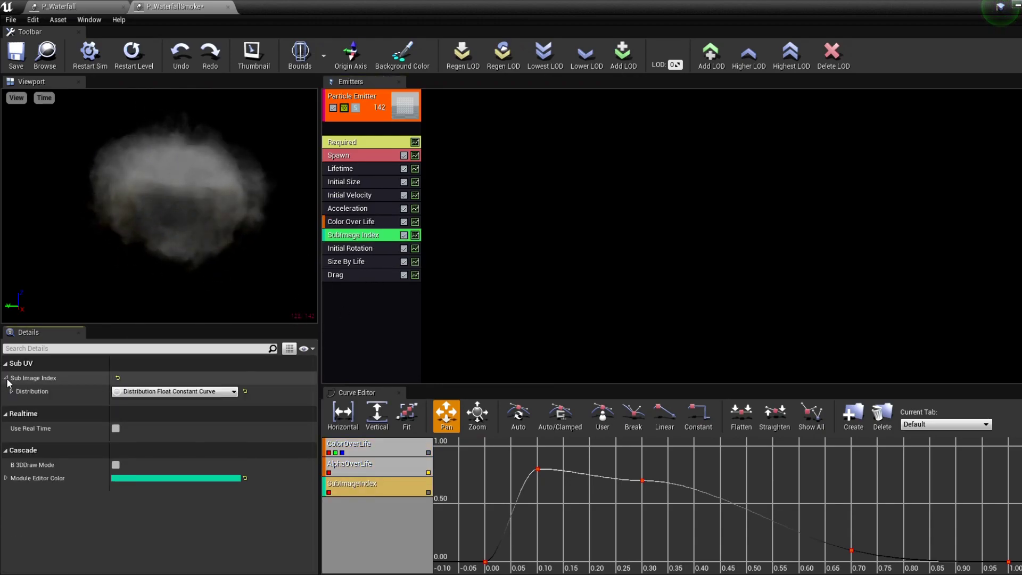
left_click(13, 391)
left_click(18, 405)
left_click(21, 420)
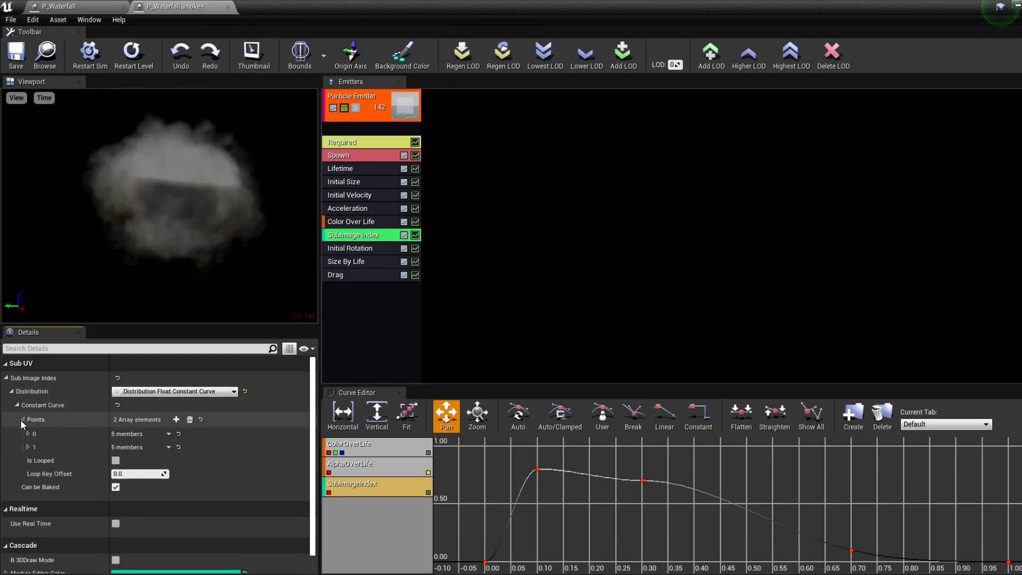
left_click(27, 433)
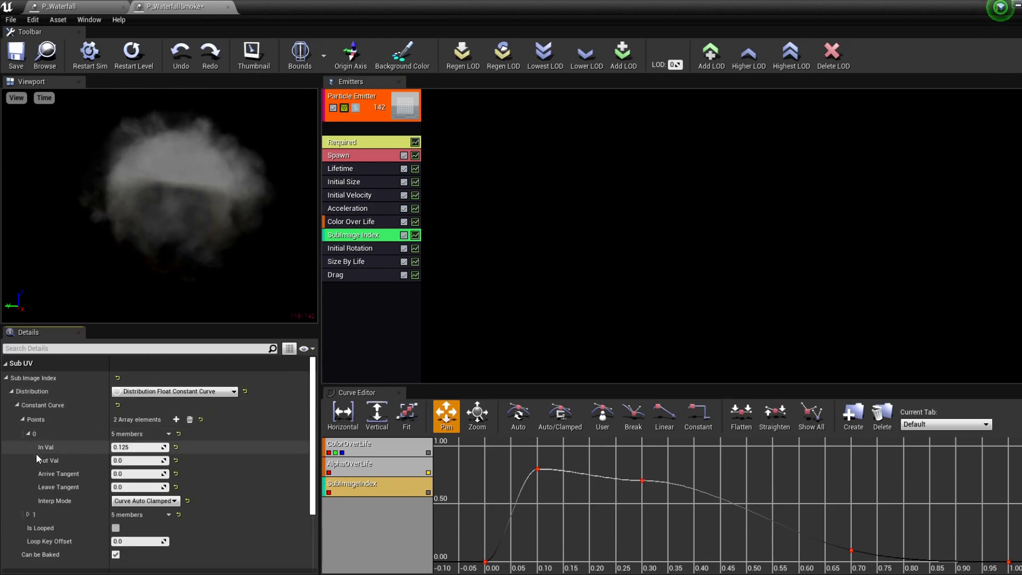
left_click(28, 515)
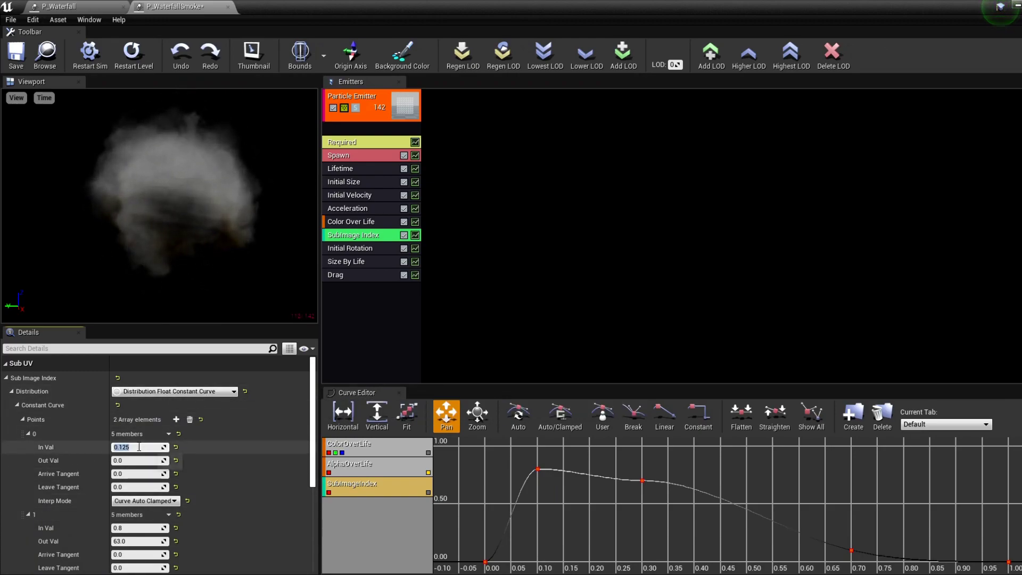
scroll(140, 447, "down", 1)
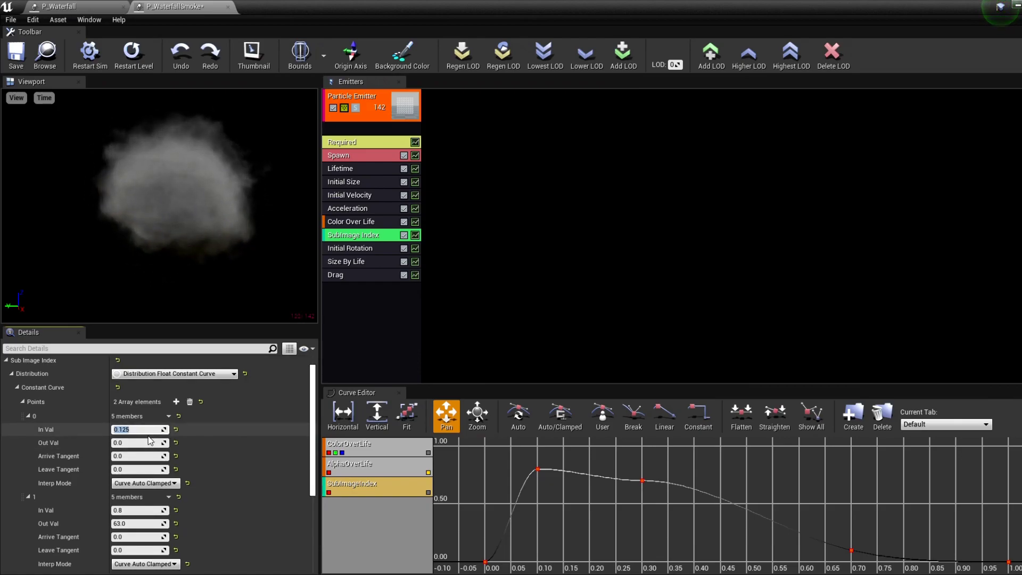
type("1")
key("Return")
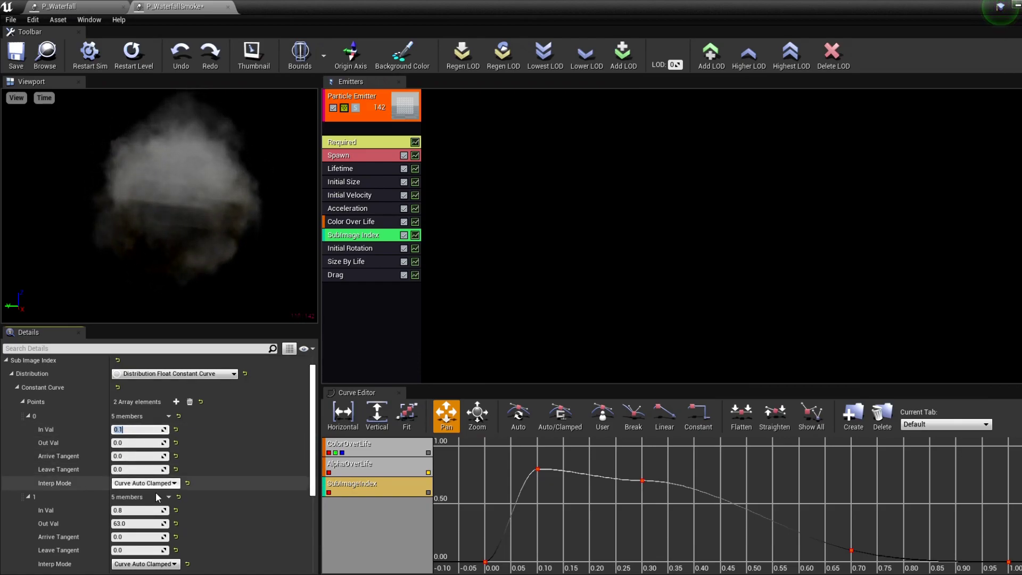
Set the In Val of point 1 on the SubImage Index curve to 1.0 and save the particle system.
scroll(73, 508, "down", 2)
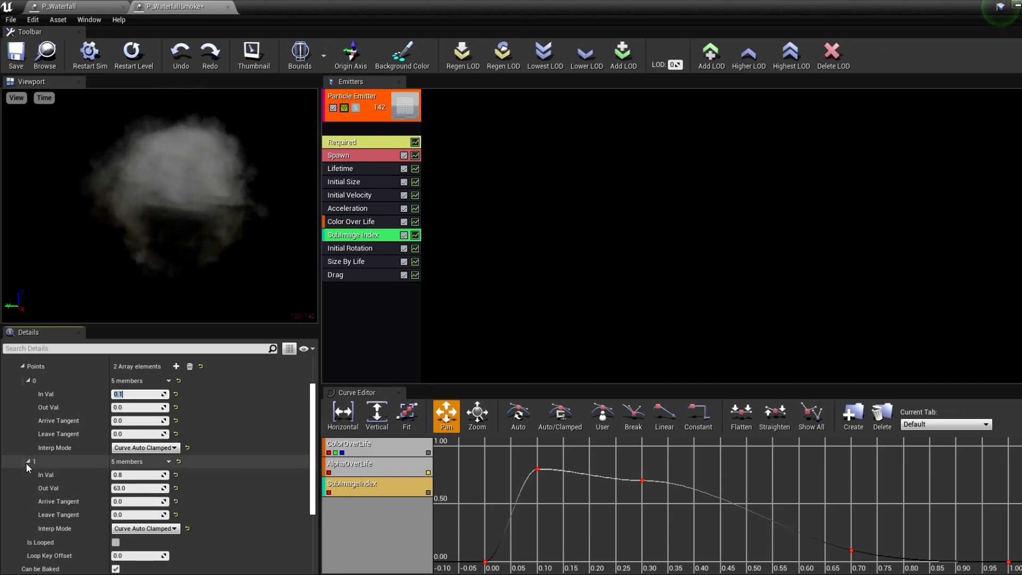
left_click(28, 380)
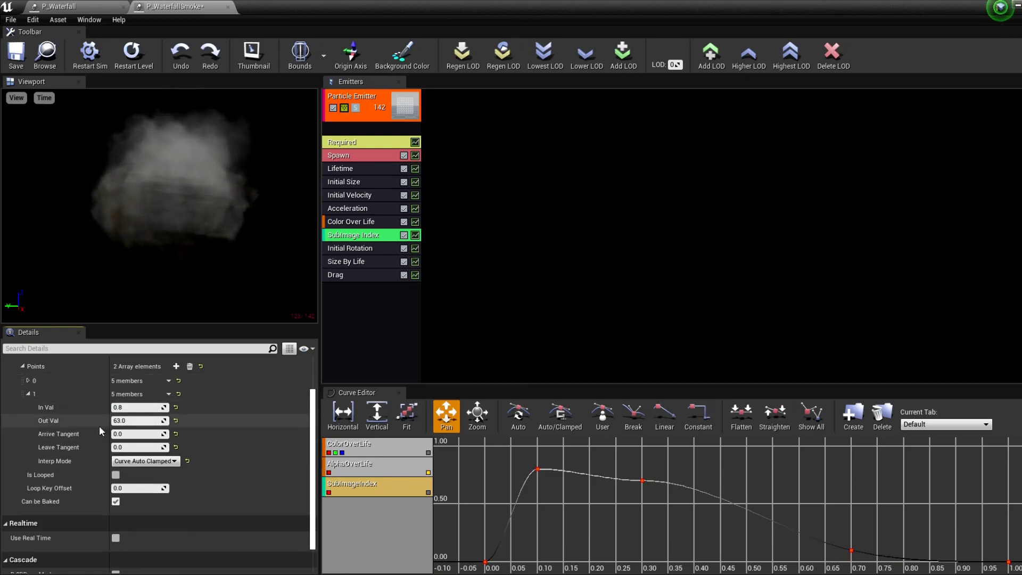
left_click(130, 410)
type("1")
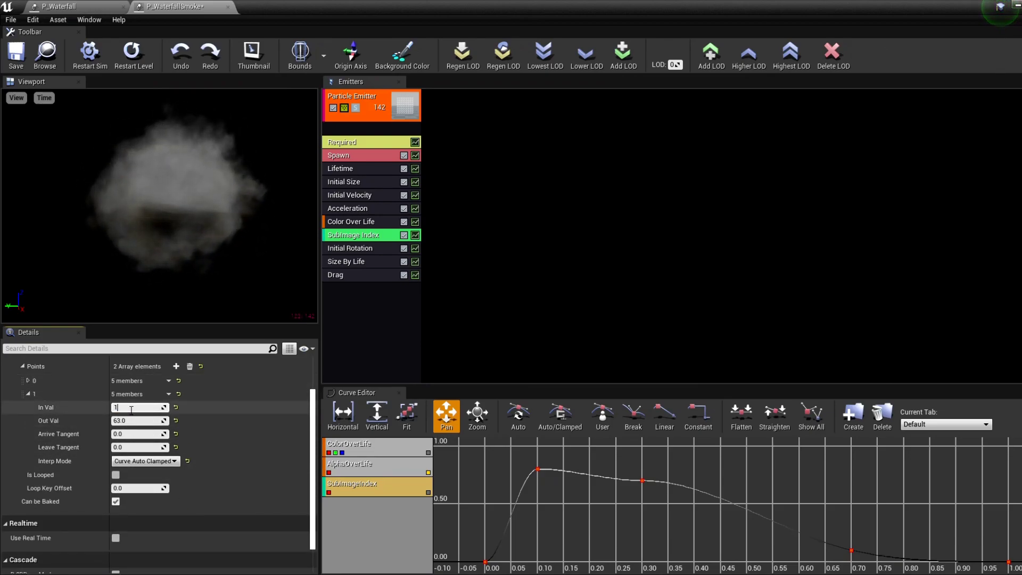
key("Return")
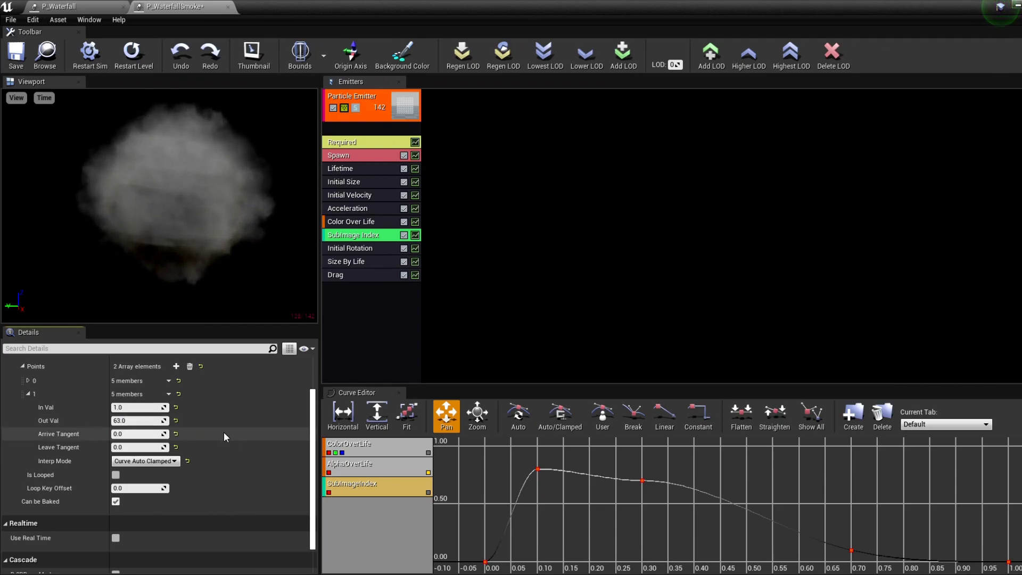
scroll(223, 433, "up", 3)
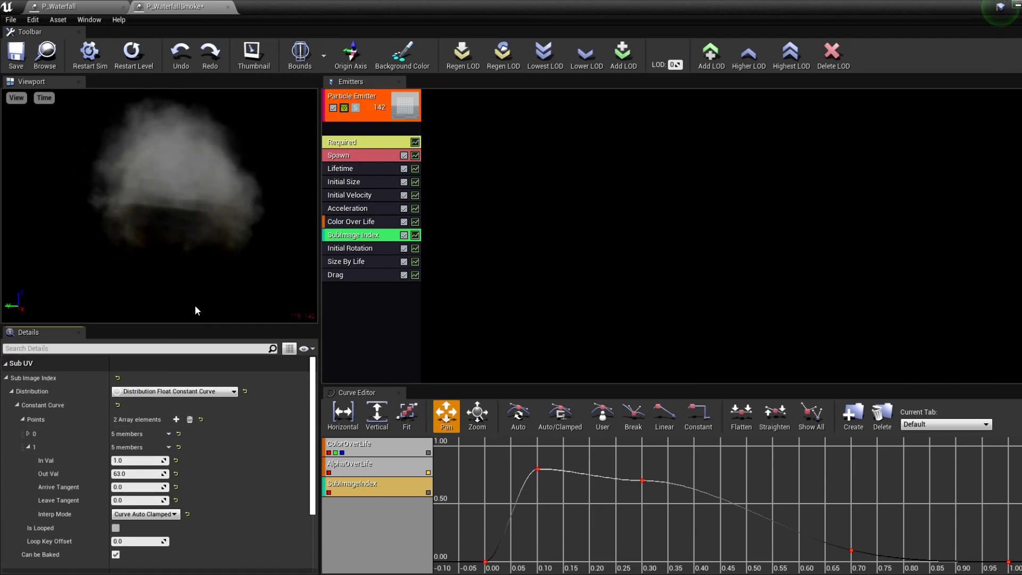
left_click(17, 58)
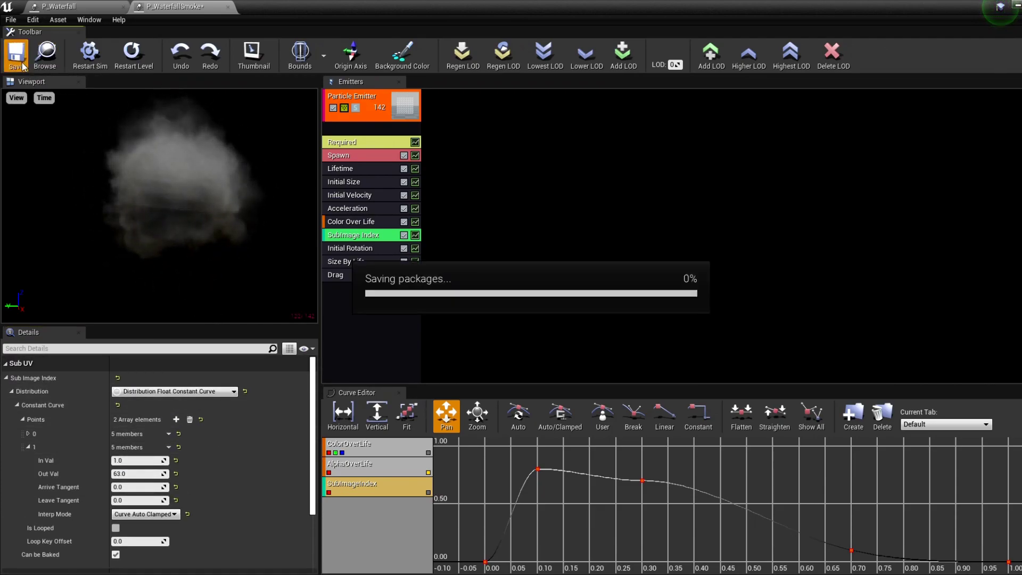
Delete the Initial Rotation module from the smoke emitter.
left_click(361, 251)
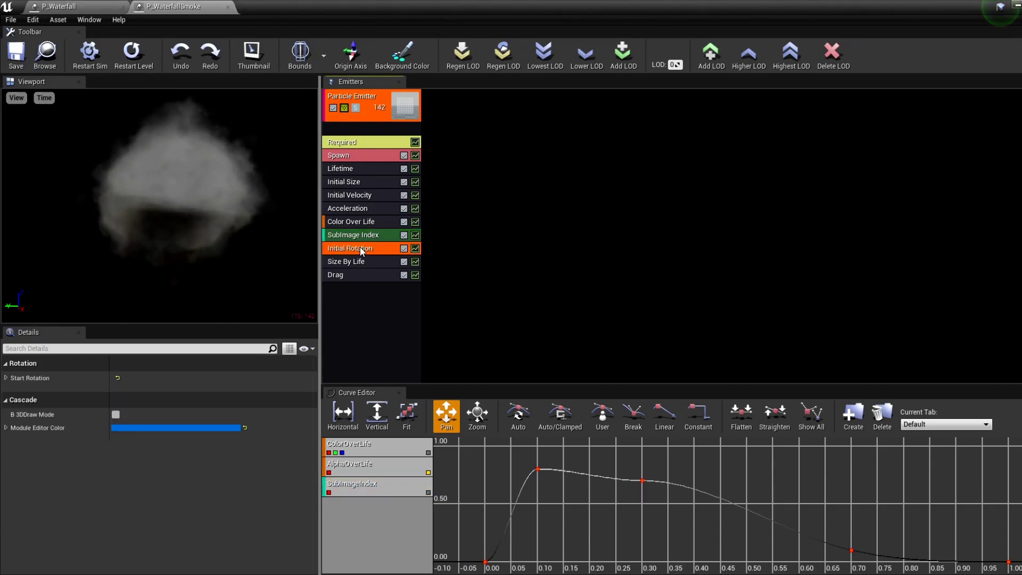
left_click(358, 263)
left_click(356, 253)
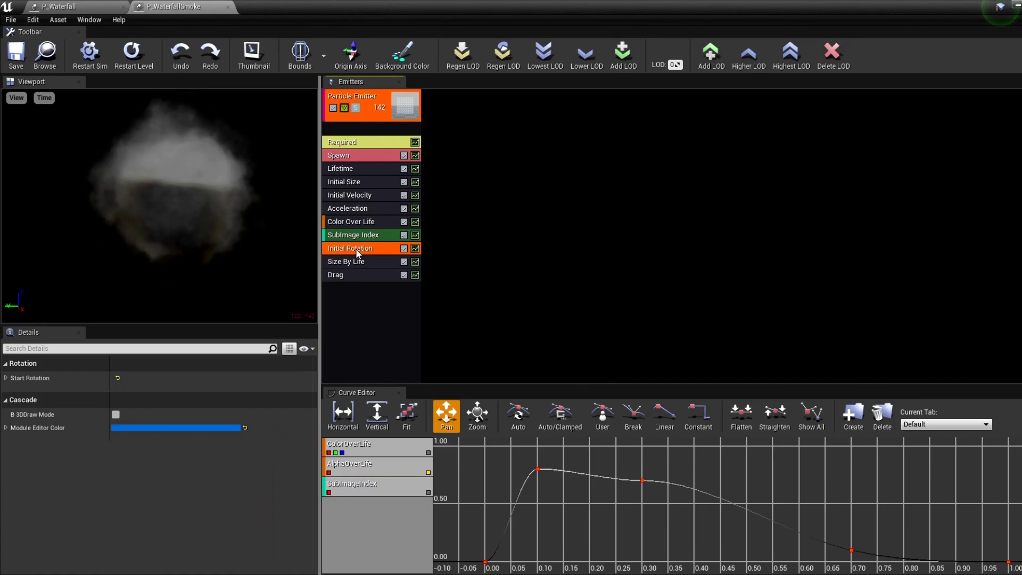
right_click(360, 253)
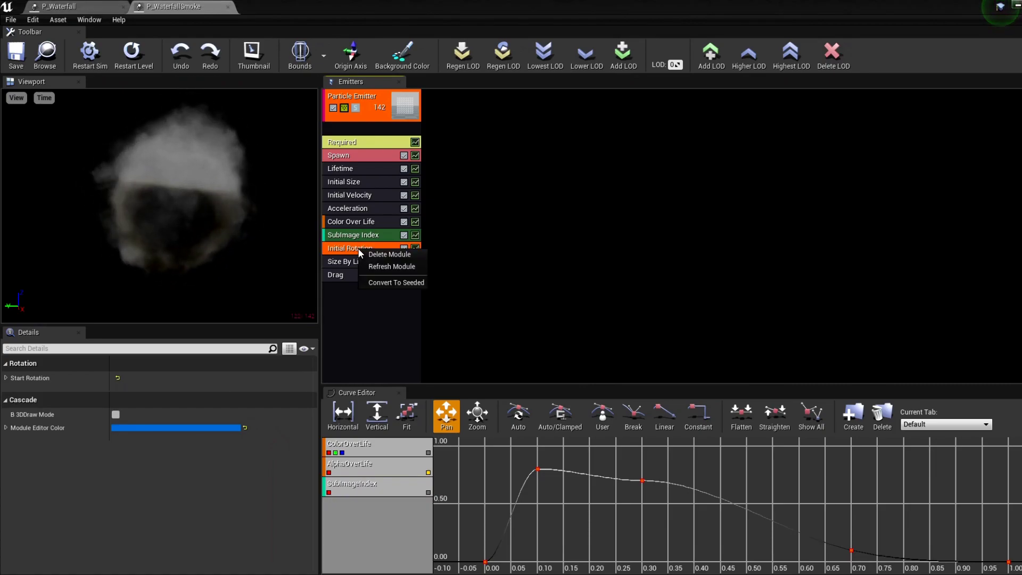
left_click(378, 256)
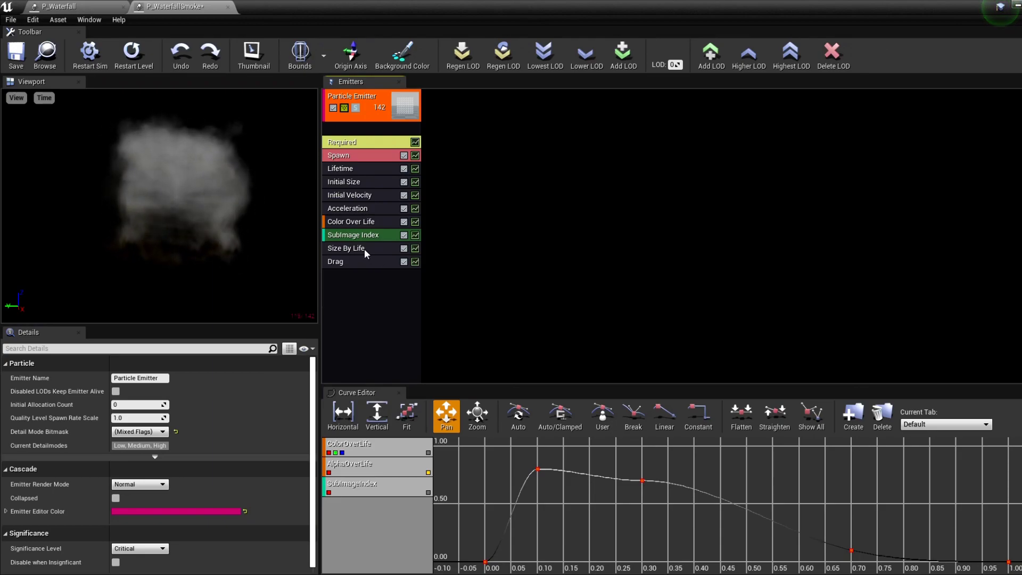
Review the Size By Life curve points and the Drag module's coefficient constant.
left_click(364, 249)
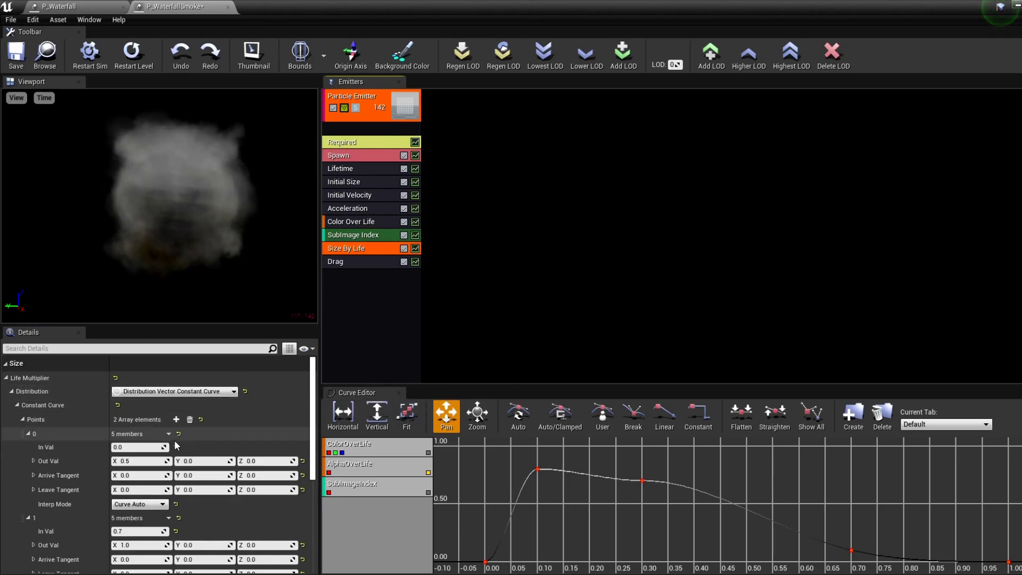
scroll(177, 445, "down", 2)
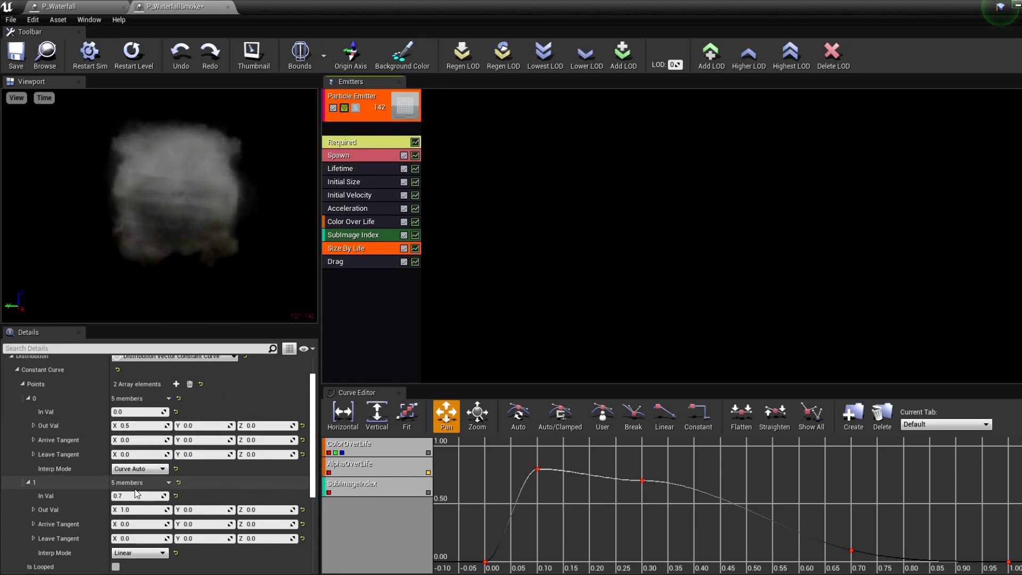
left_click(360, 262)
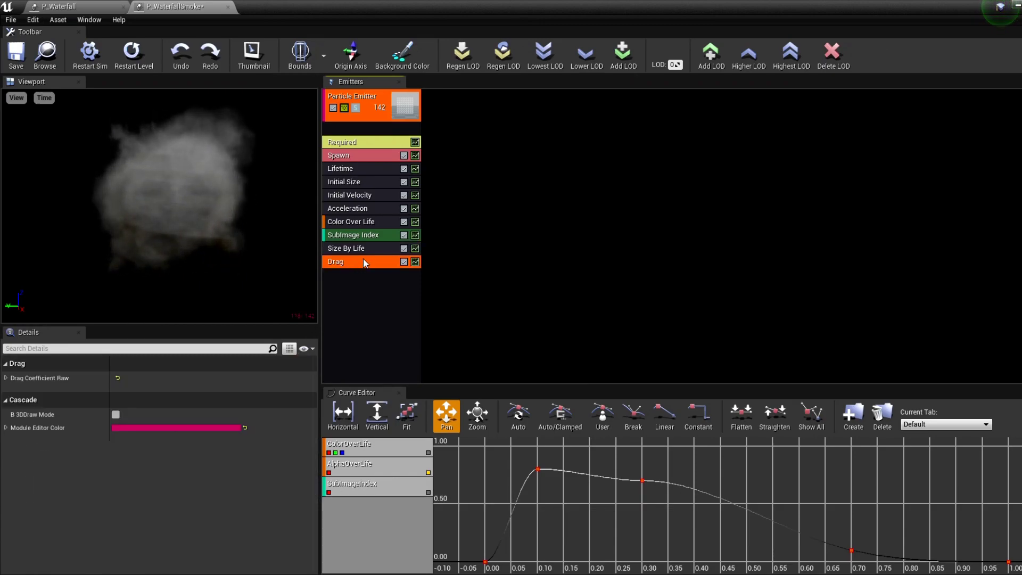
left_click(6, 378)
left_click(11, 391)
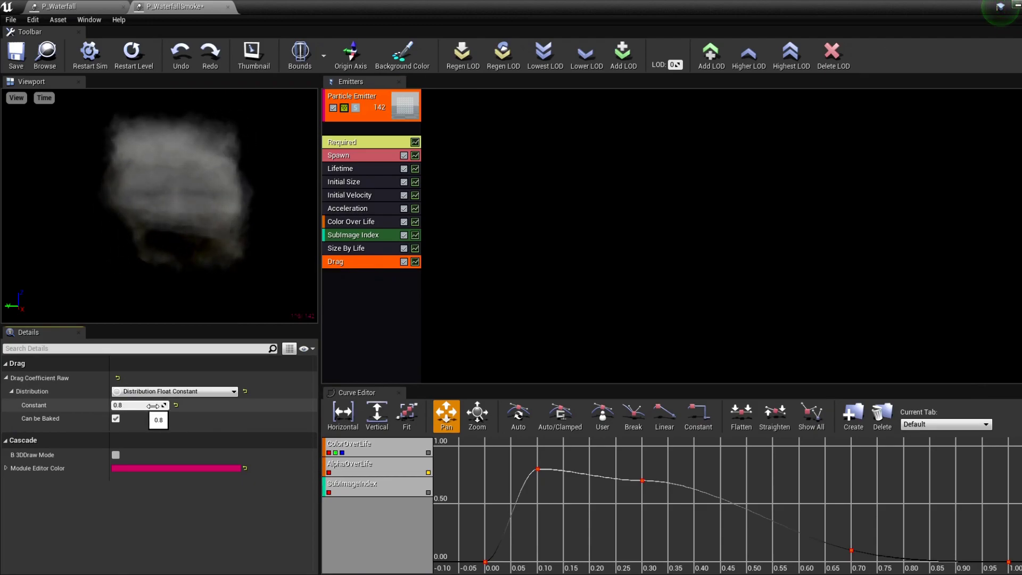
Add an Initial Location module to the particle emitter.
left_click(365, 314)
right_click(368, 303)
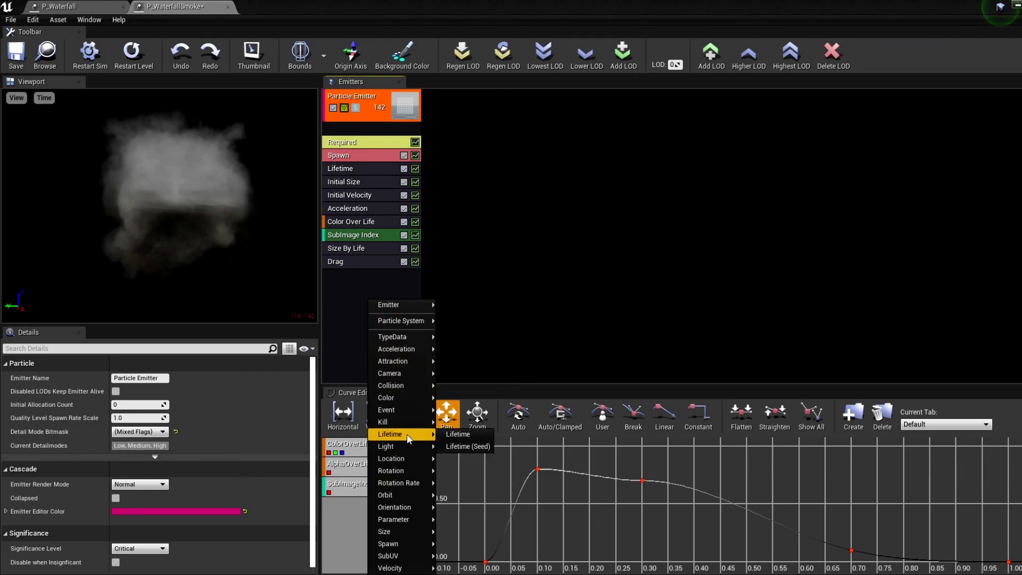
mouse_move(405, 459)
left_click(469, 386)
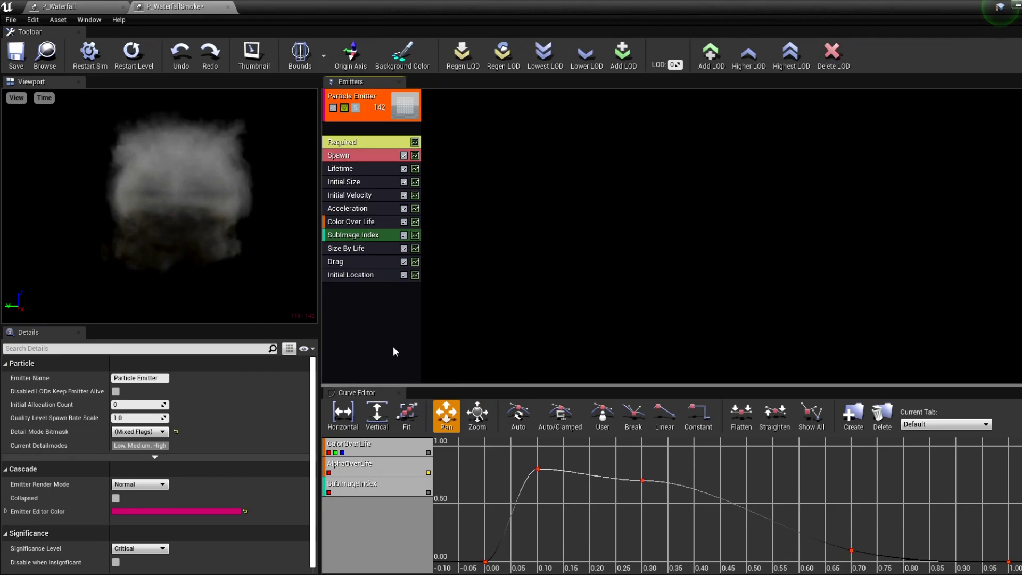
Set the Initial Location module's Start Location Max X to 150 and Min X to -150.
left_click(358, 279)
left_click(6, 378)
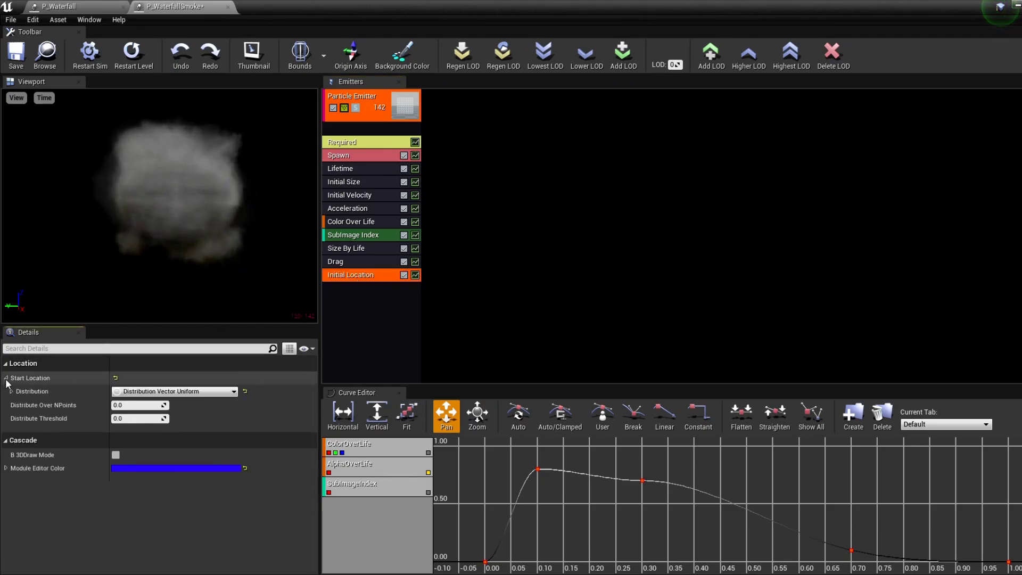
left_click(11, 391)
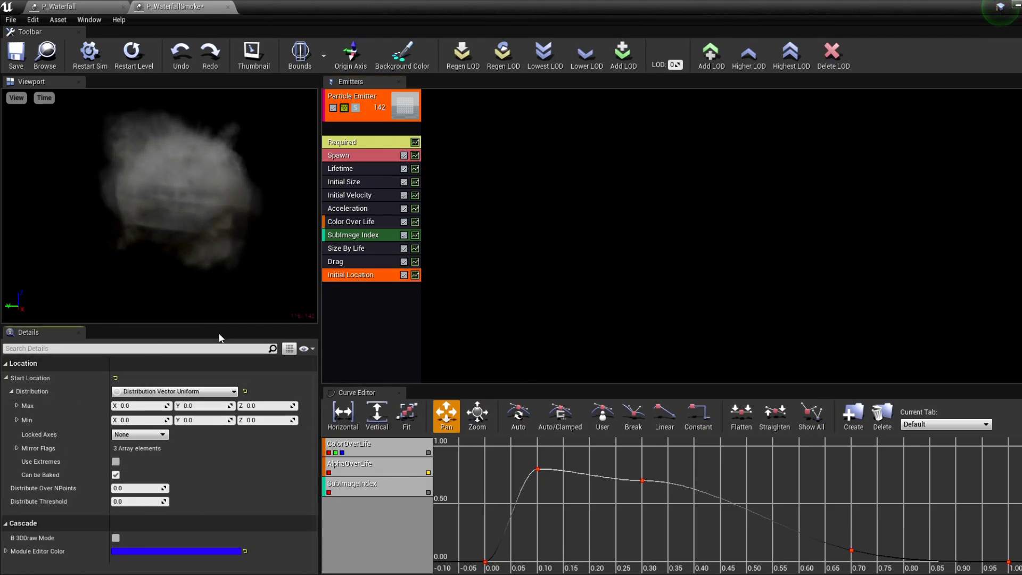
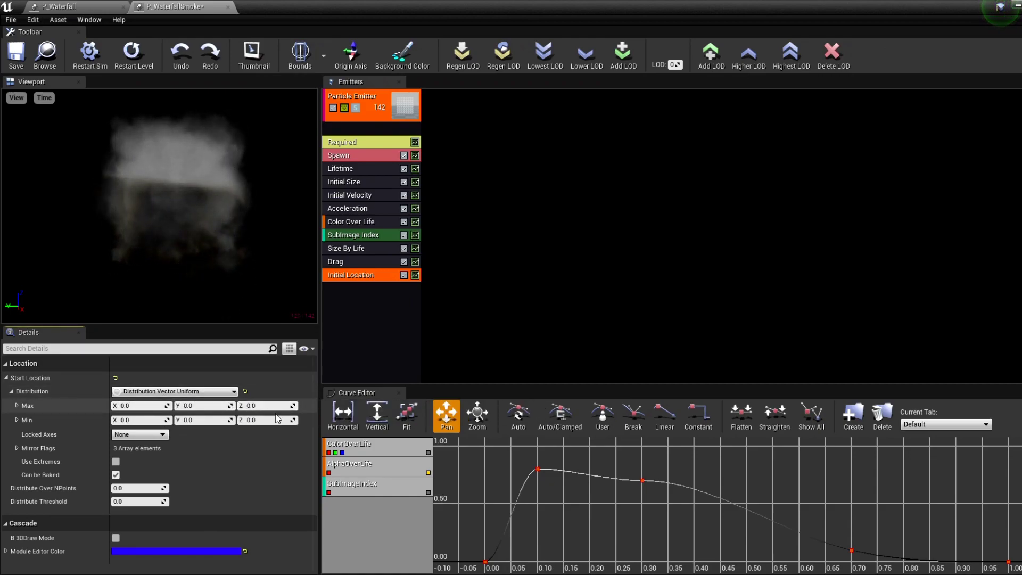
left_click(135, 406)
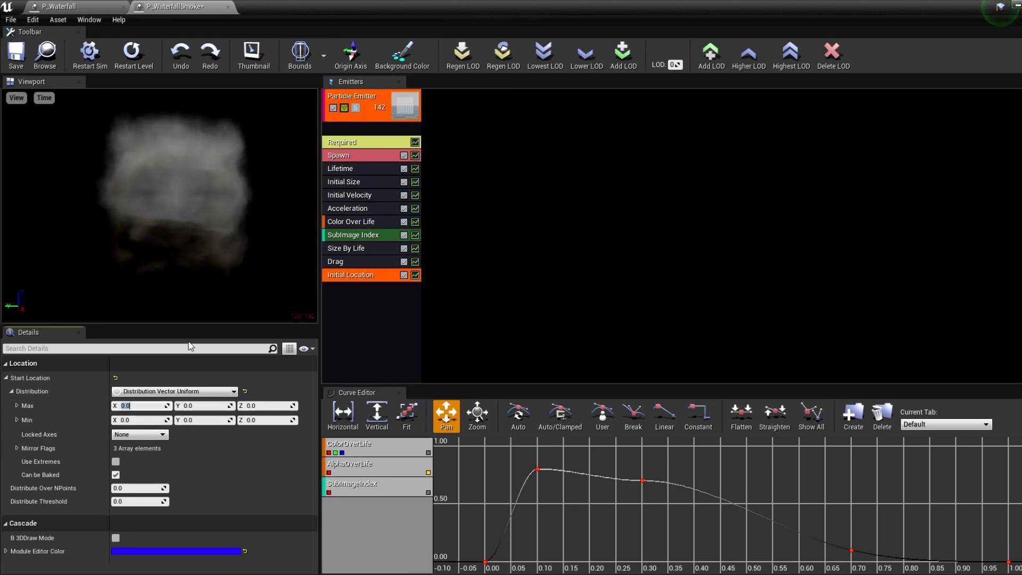
type("50")
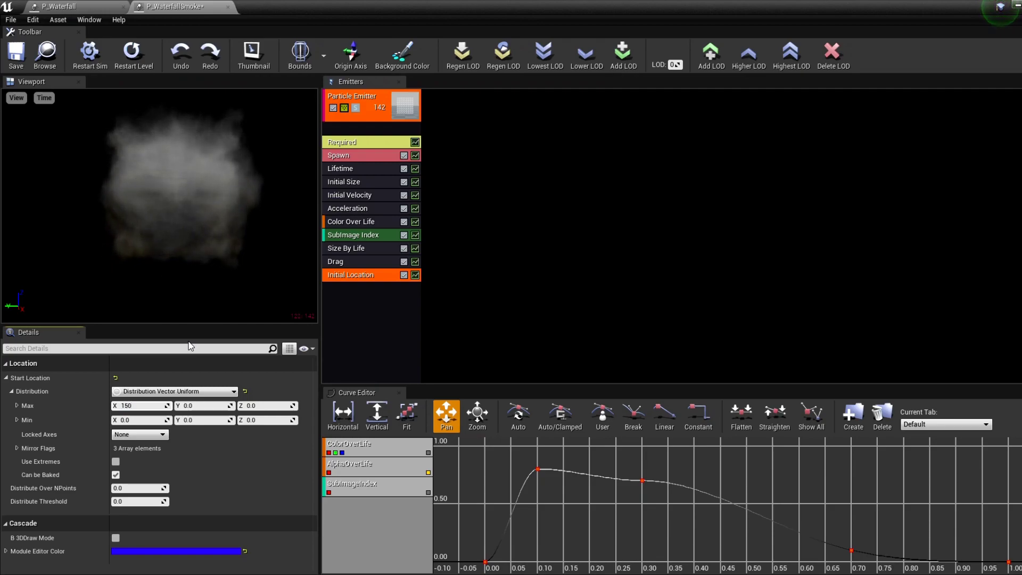
left_click(137, 420)
type("-150")
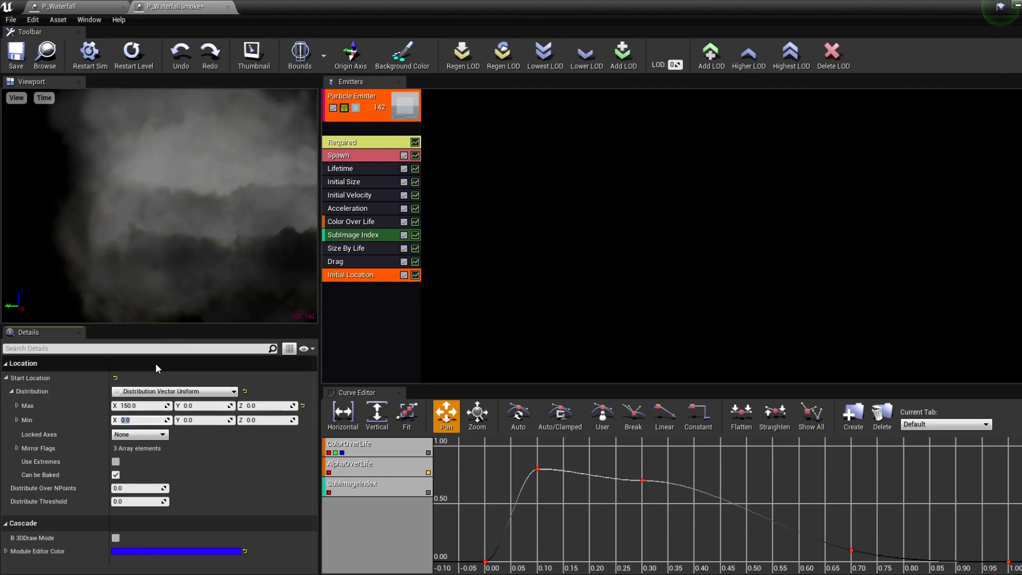
key("Return")
Inspect the smoke's spread along the X axis from several angles in the preview.
right_click_drag(232, 246, 232, 287)
left_click_drag(231, 246, 250, 246)
mouse_move(231, 246)
right_mouse_down()
mouse_move(232, 208)
mouse_move(231, 251)
right_mouse_up()
left_click_drag(232, 246, 293, 246)
mouse_move(232, 246)
right_mouse_down()
mouse_move(232, 208)
mouse_move(231, 235)
right_mouse_up()
left_click_drag(232, 234, 165, 234)
right_click_drag(183, 155, 183, 114)
left_click_drag(182, 154, 200, 175)
left_click_drag(175, 267, 182, 270)
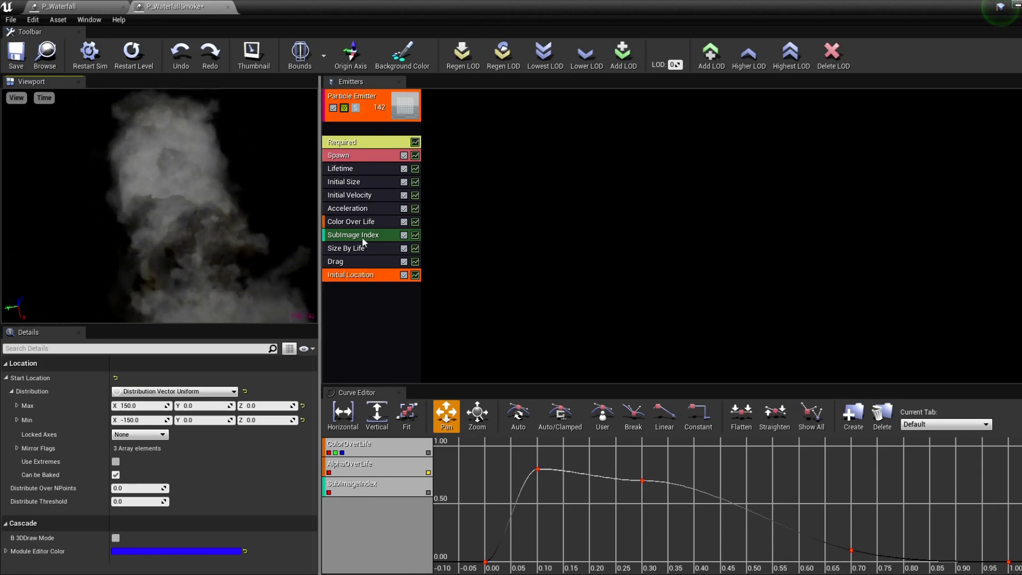
Review the smoke emitter's Color Over Life constant, Drag coefficient and remaining module settings.
left_click(363, 221)
left_click(6, 378)
left_click(7, 378)
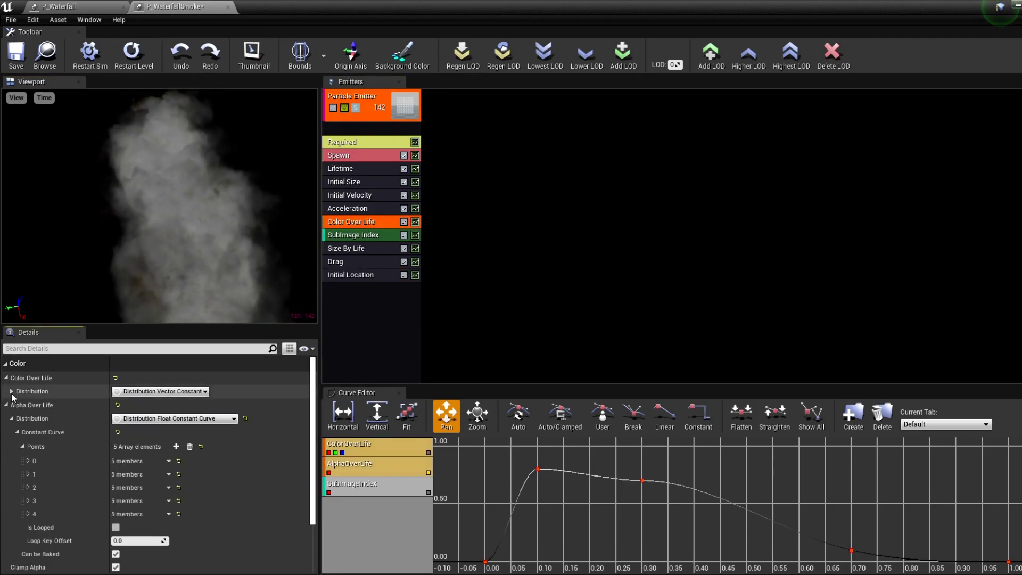
left_click(10, 392)
left_click(16, 405)
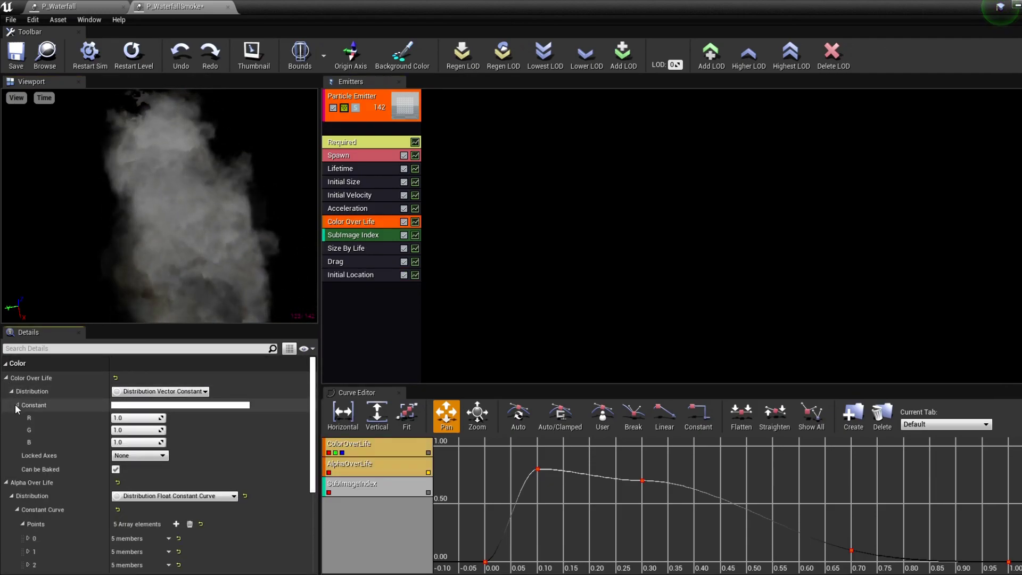
left_click(6, 378)
left_click(374, 275)
left_click(368, 262)
left_click(362, 274)
left_click(362, 262)
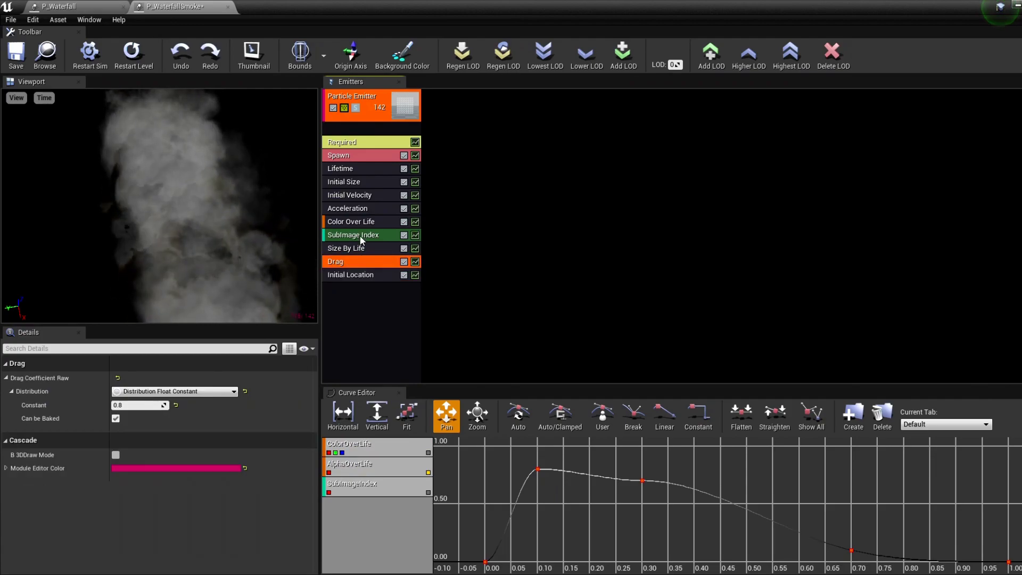
left_click(359, 234)
left_click(355, 196)
left_click(354, 167)
left_click(356, 145)
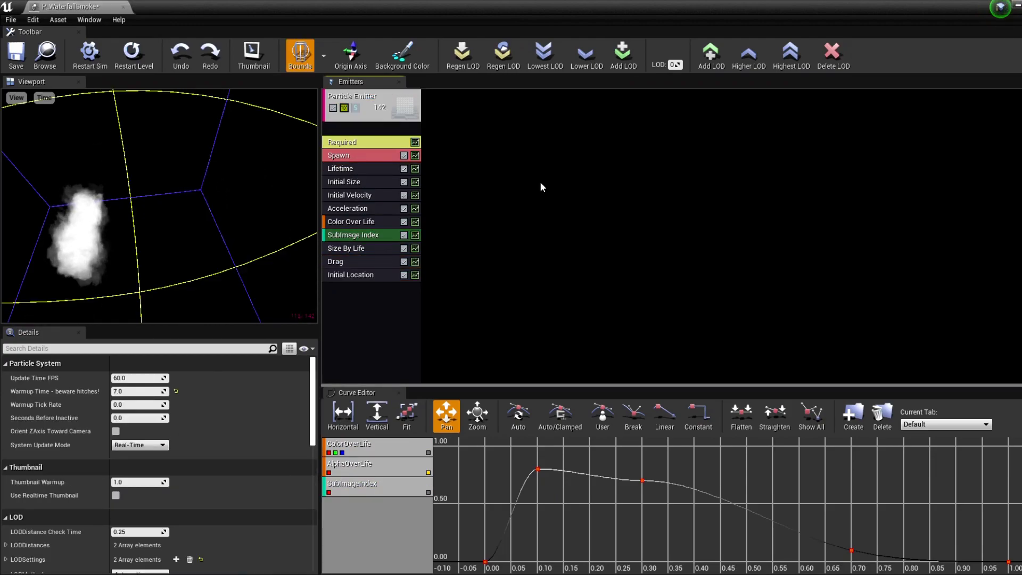
Add a new particle sprite emitter and assign M_WaterfallSmoke_Inst as its material.
right_click(490, 138)
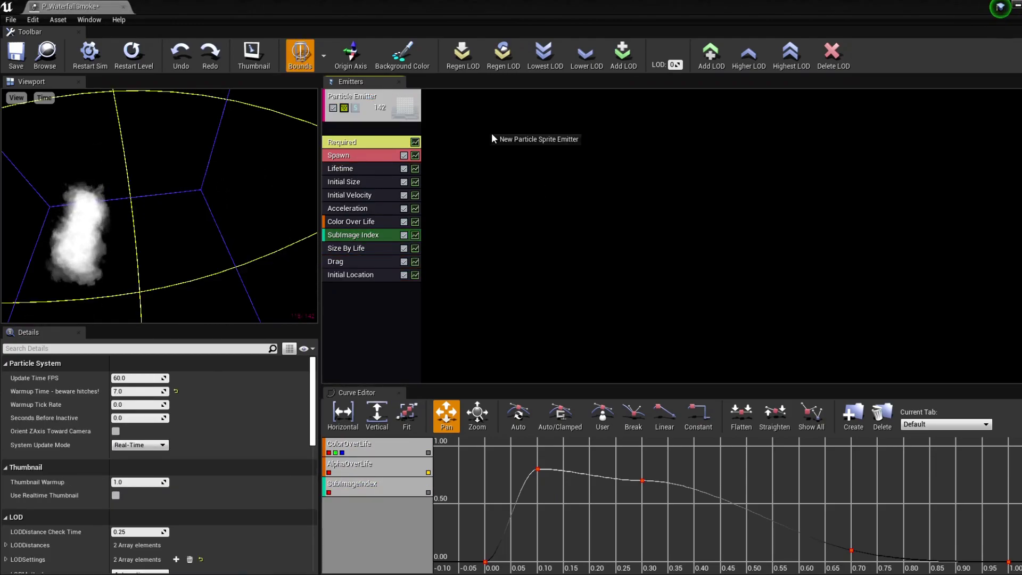
left_click(535, 141)
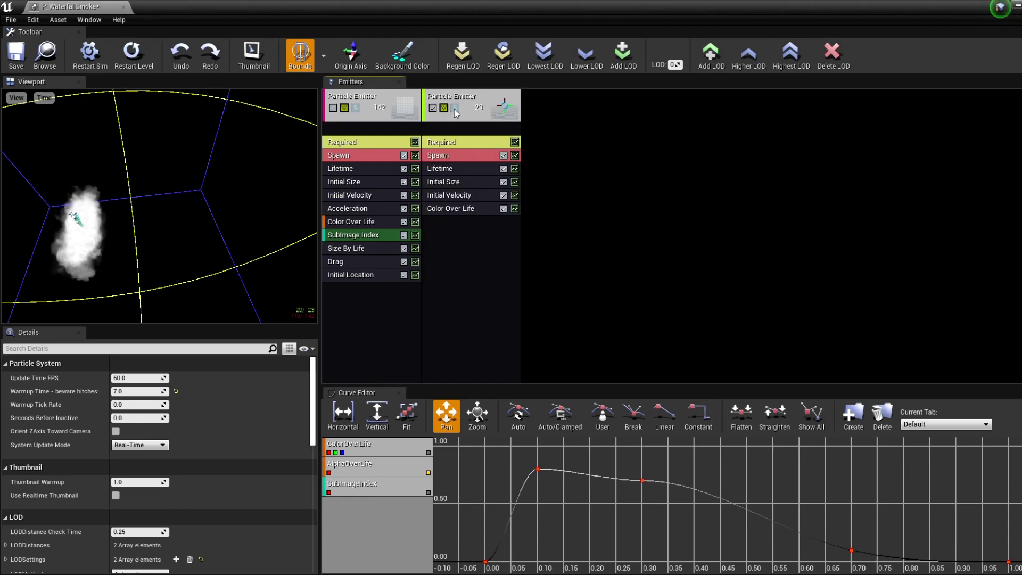
left_click(448, 142)
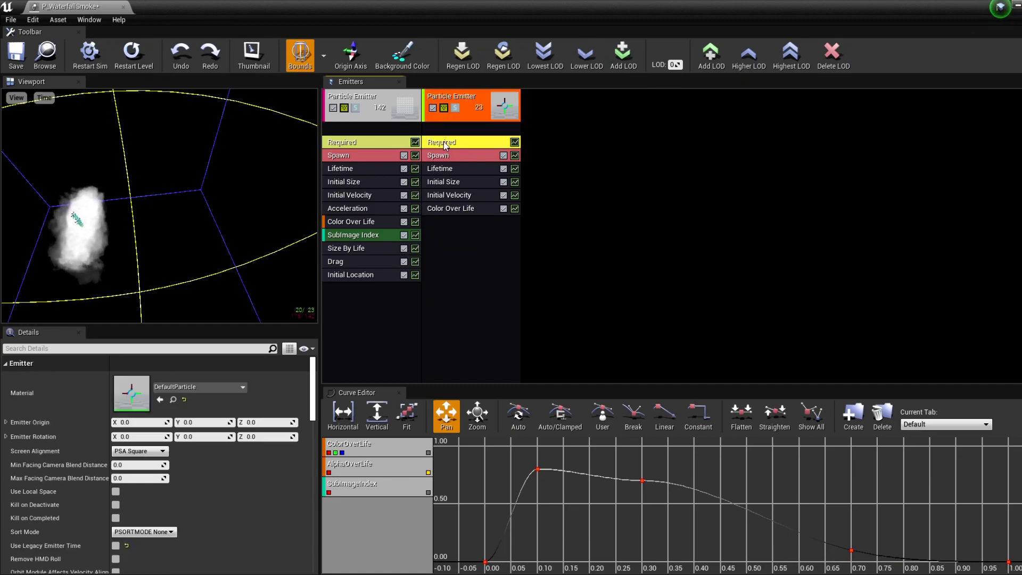
left_click(195, 388)
type("w")
type("erfa")
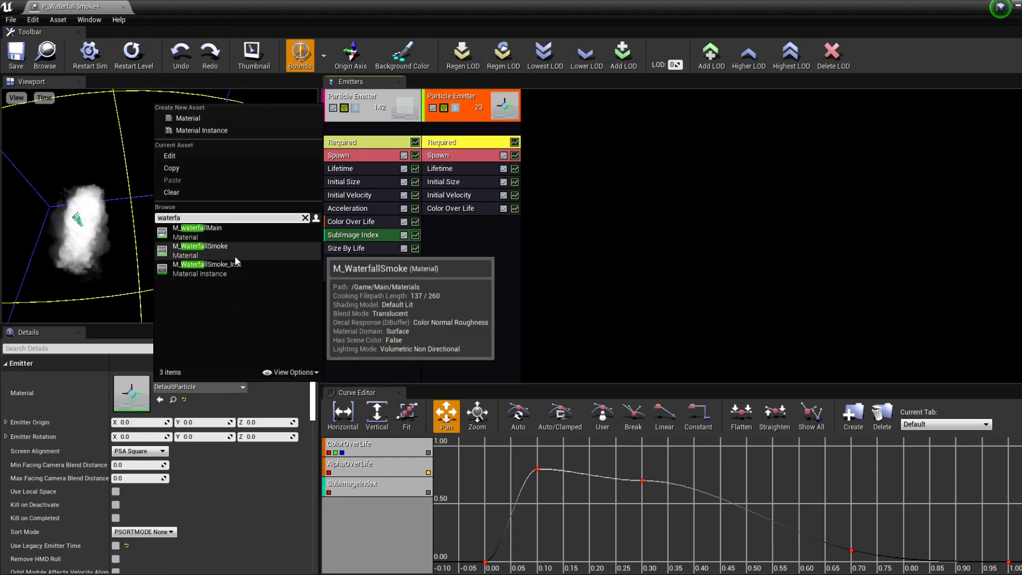
left_click(234, 266)
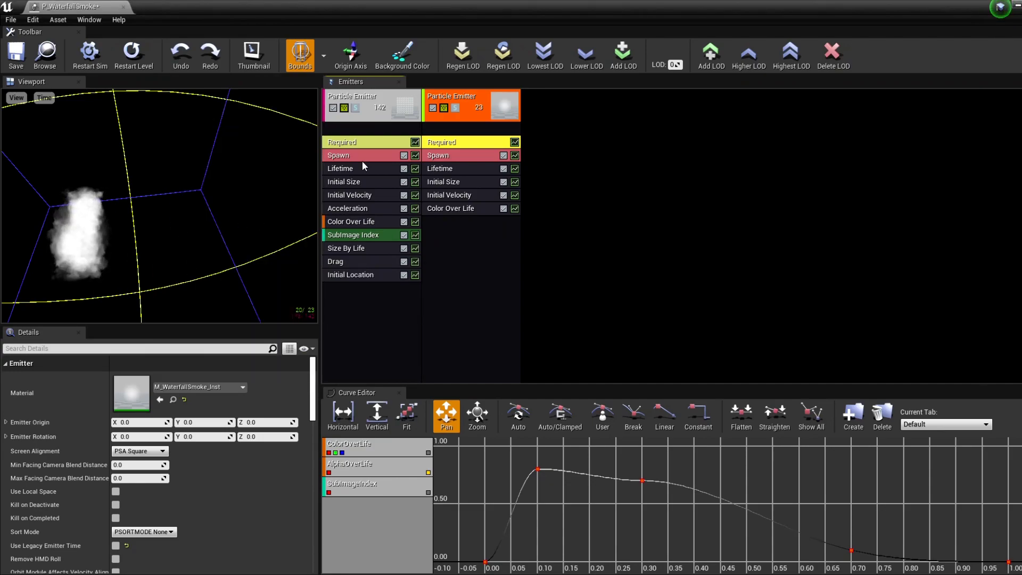
Solo the new emitter and set its spawn rate constant to 1.
left_click(455, 108)
left_click_drag(127, 231, 93, 171)
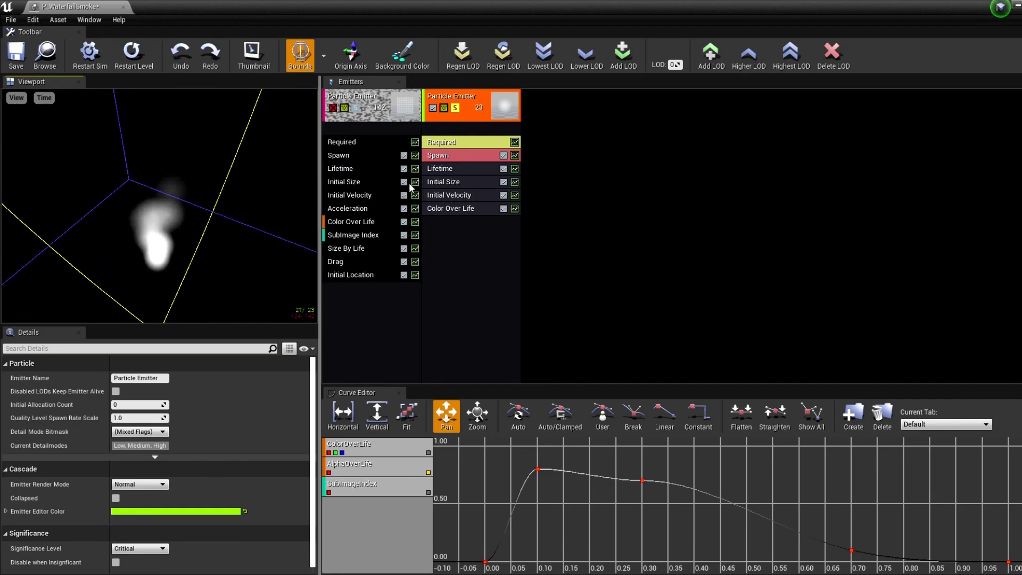
left_click(459, 158)
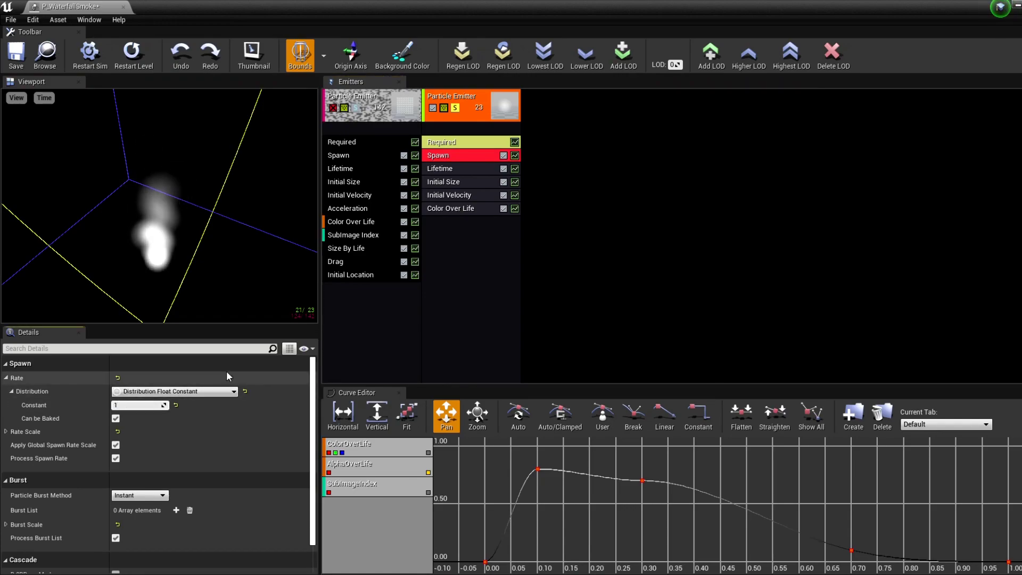
left_click(465, 291)
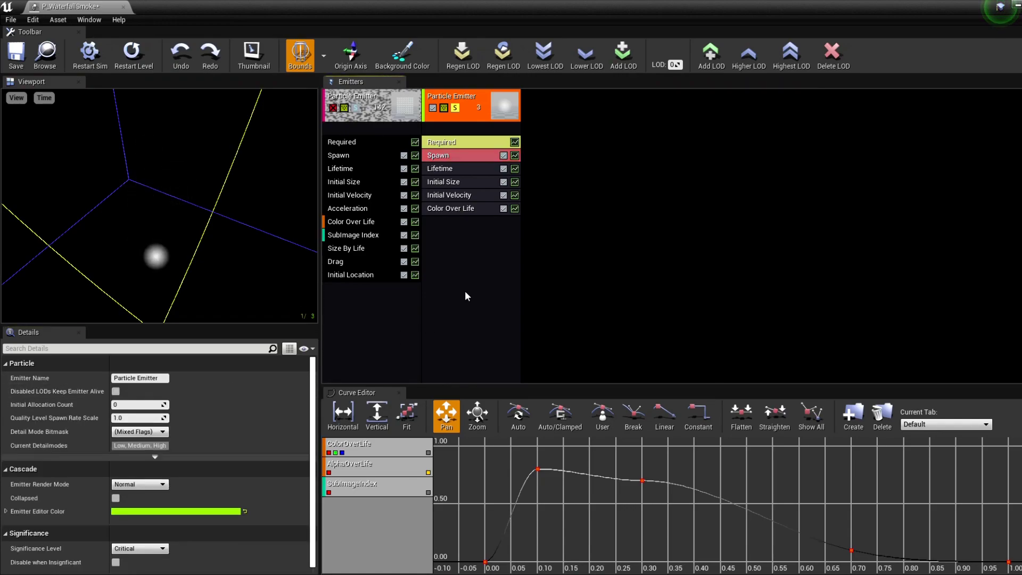
Add an orientation Lock Axis module to the new emitter and set its Lock Axis Flags to Z.
right_click(487, 239)
mouse_move(491, 245)
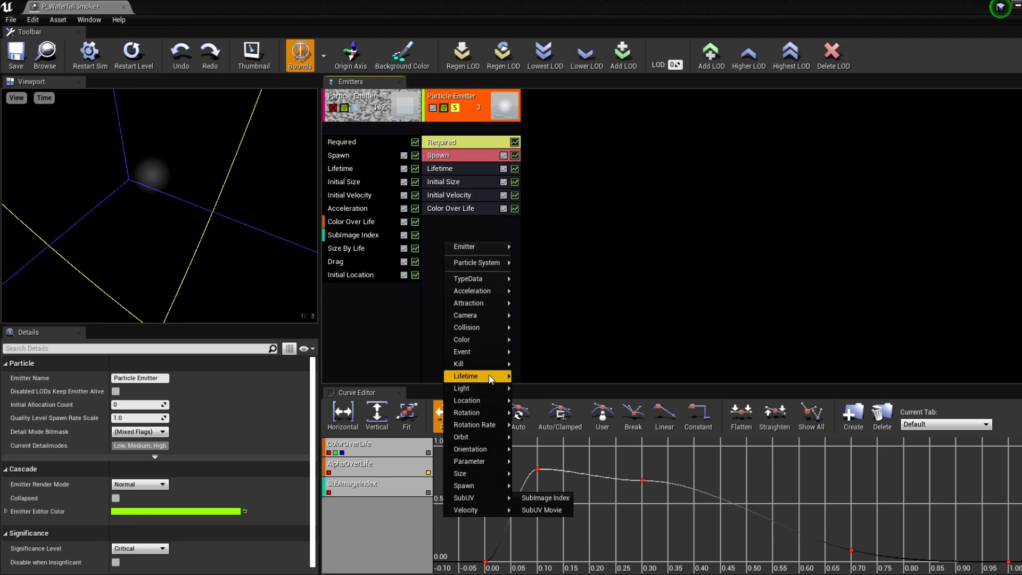
mouse_move(481, 450)
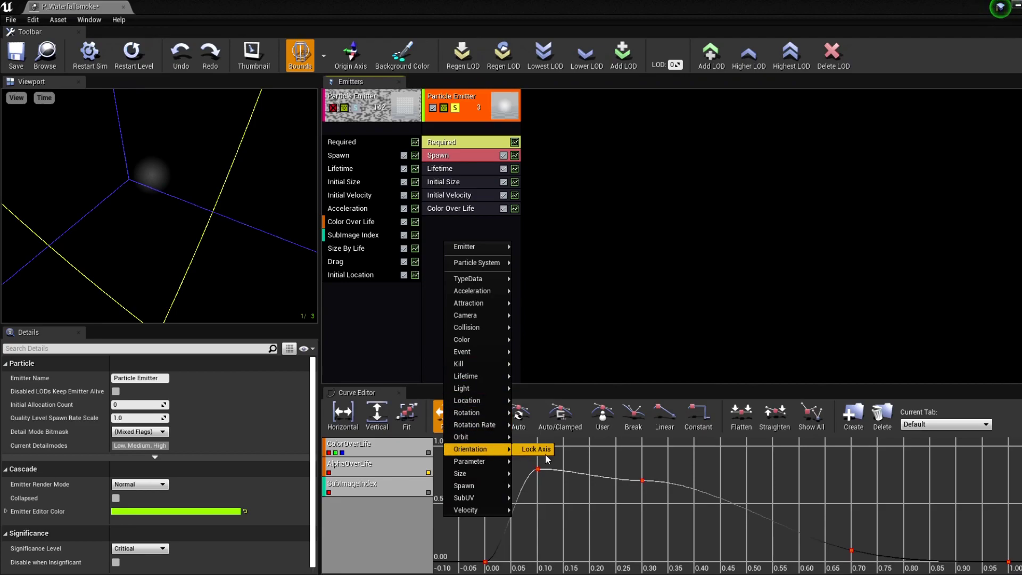
left_click(532, 449)
left_click(454, 222)
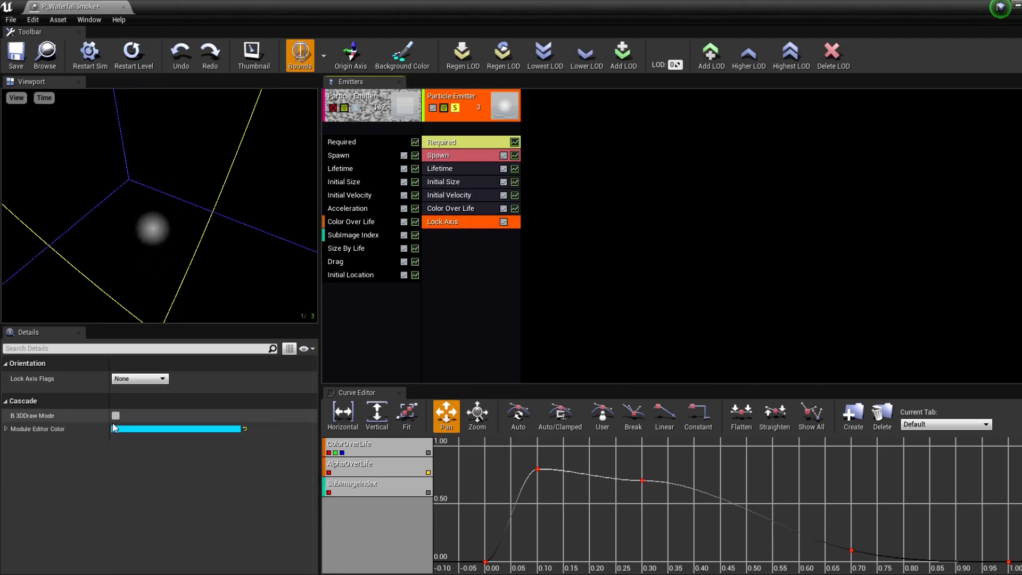
left_click(135, 377)
left_click(43, 365)
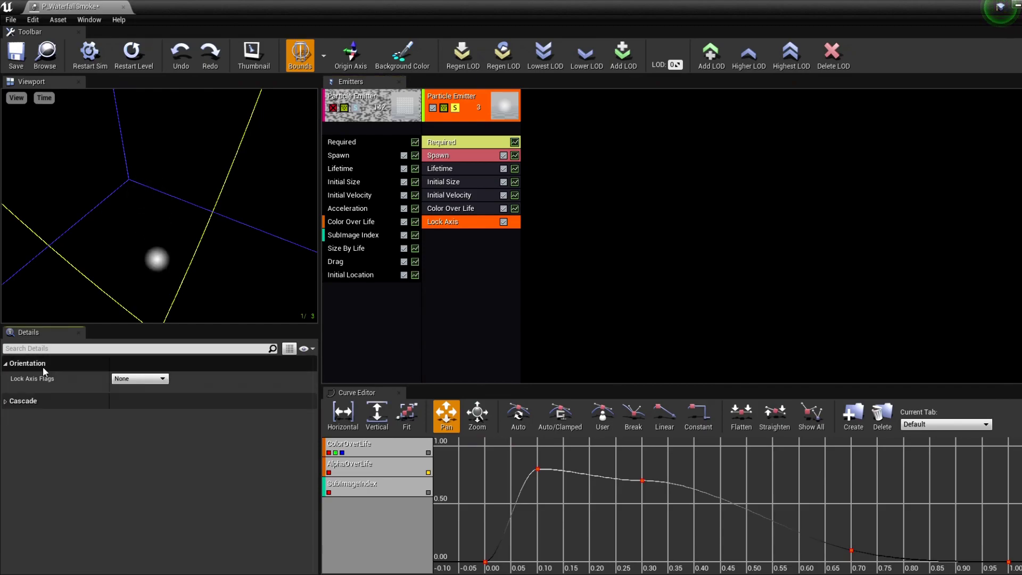
left_click(140, 379)
left_click(130, 409)
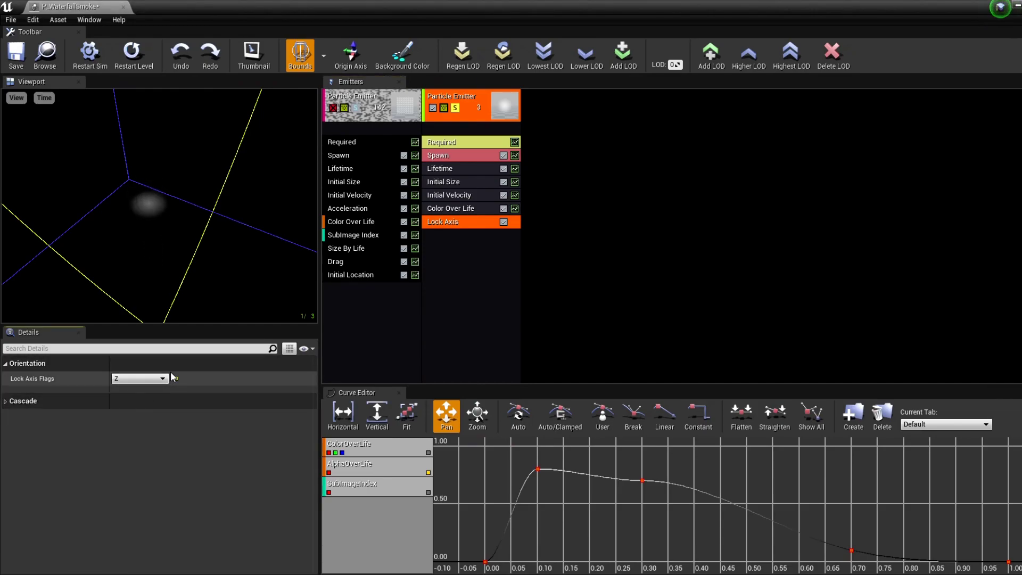
Set the new emitter's Initial Size Max and Min to X 50, Y 50, Z 0.
left_click(464, 186)
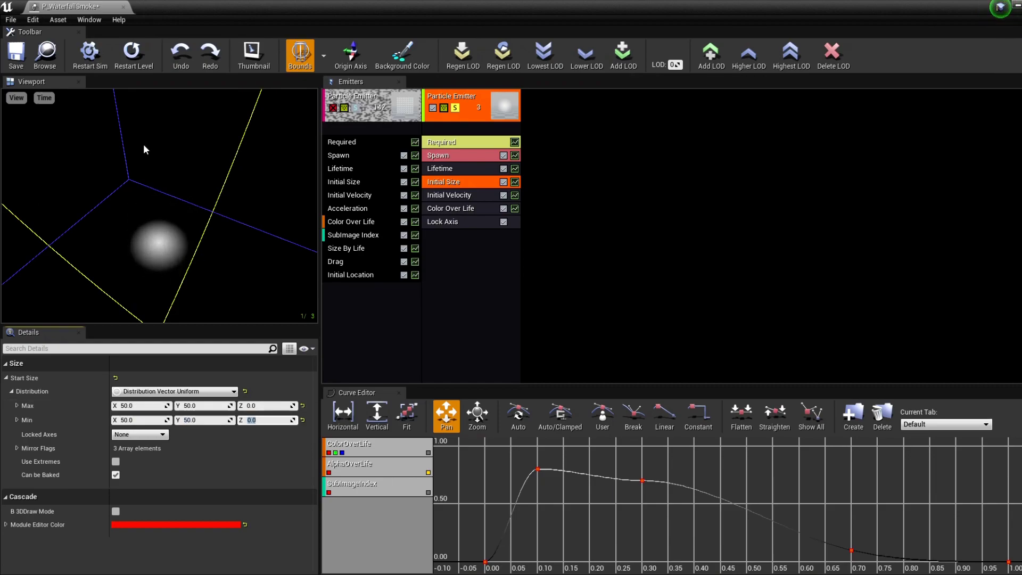
Set the new emitter's Start Velocity Max to X 20, Y 20, Z 0.
left_click(466, 197)
left_click(141, 406)
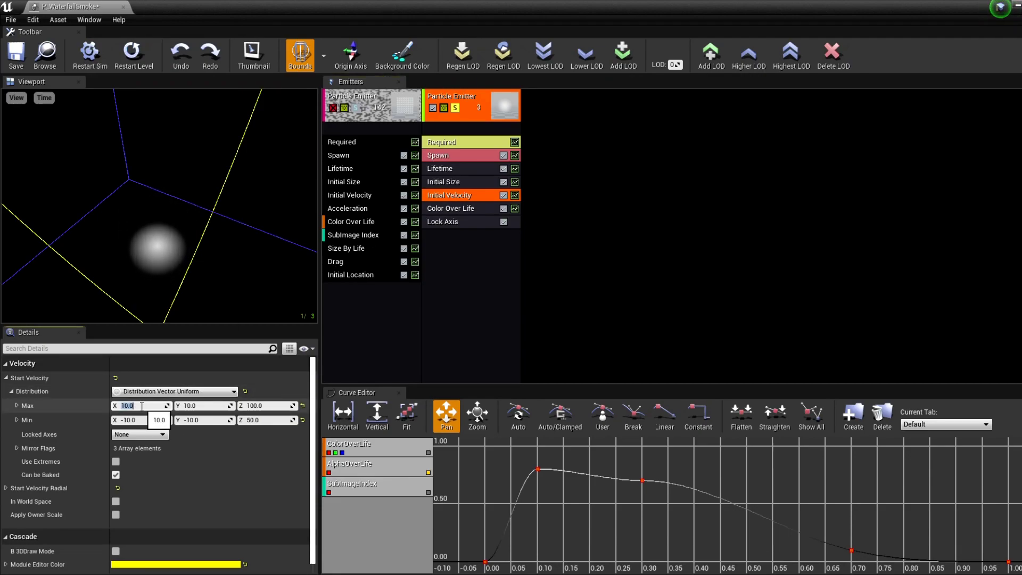
type("20")
key("Return")
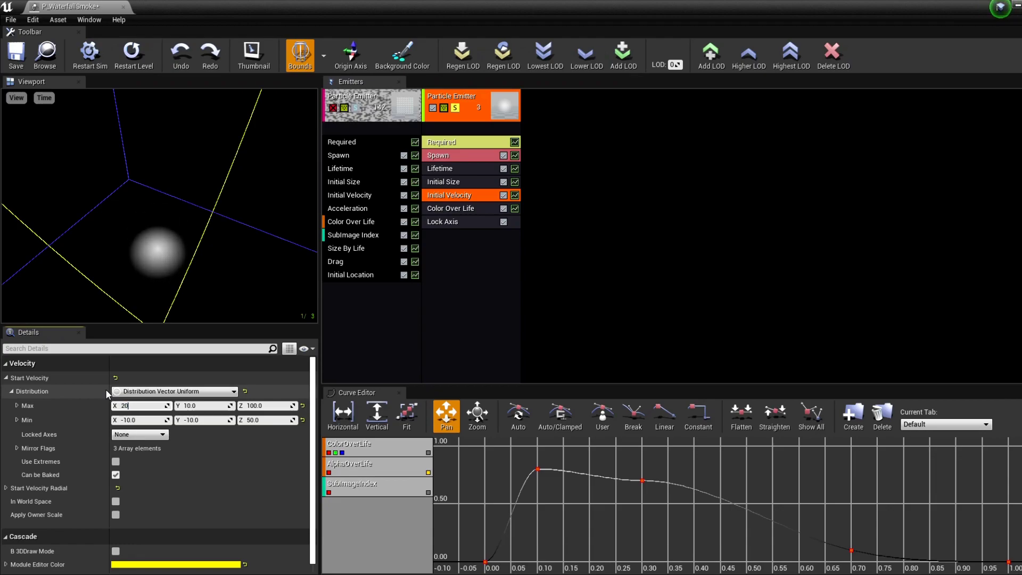
key("Tab")
key("BackSpace")
type("20")
key("Tab")
key("BackSpace")
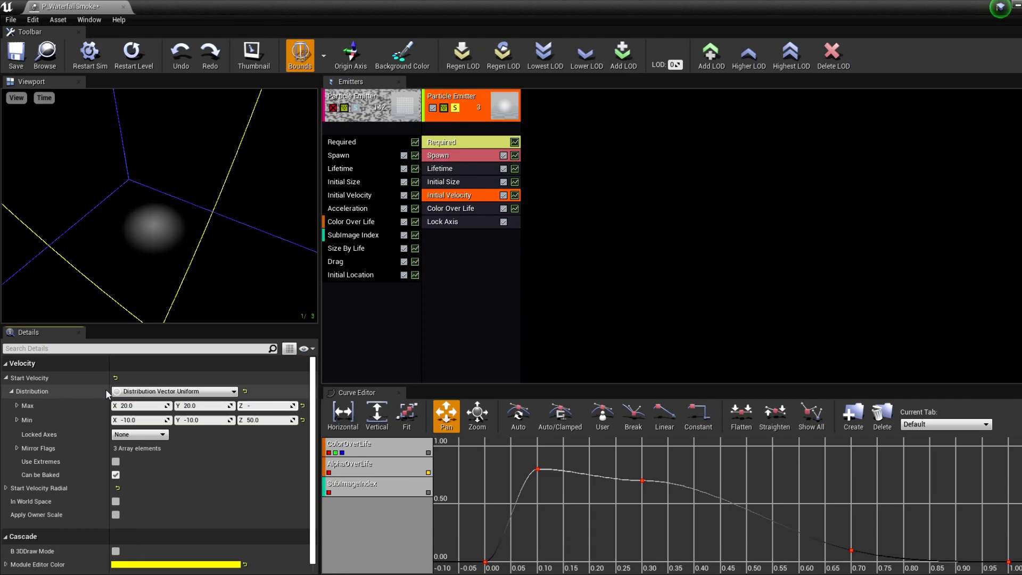
type("0")
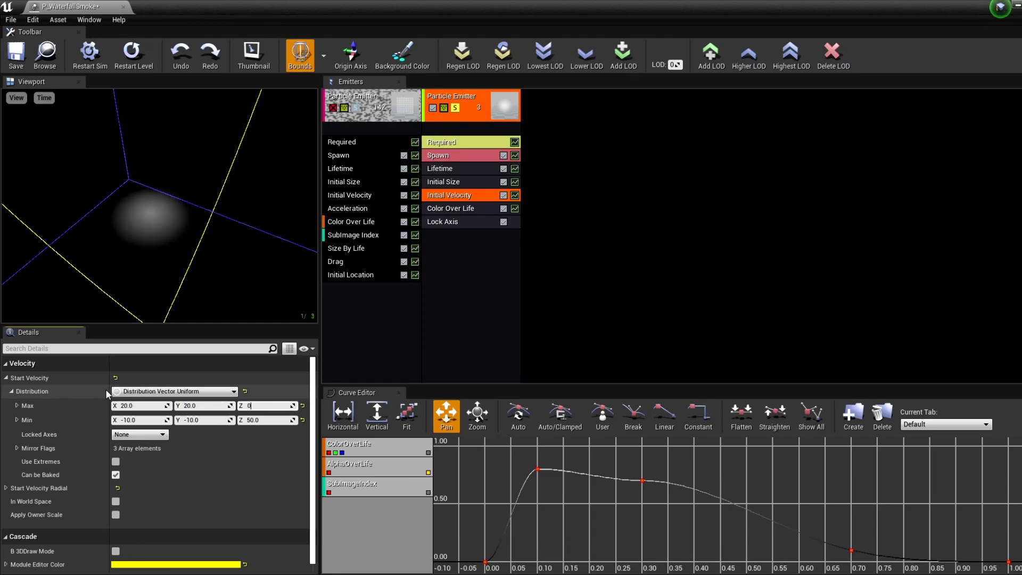
Set the new emitter's Start Velocity Min to X -20, Y -20, Z 0.
key("Tab")
type("-20")
key("Tab")
type("-20")
key("Tab")
type("0")
key("Return")
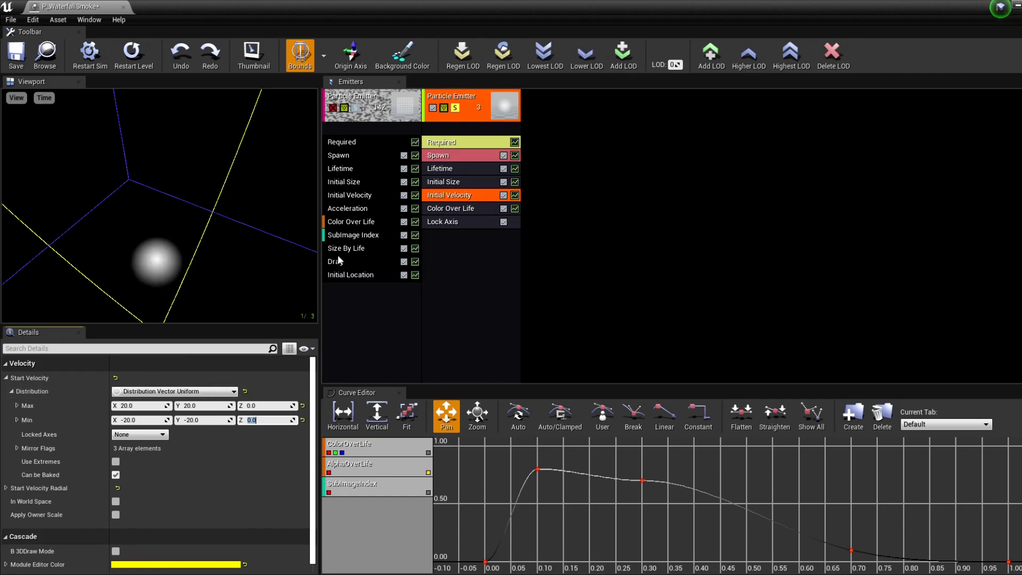
Add a third point to the Alpha Over Life curve in the new emitter's Color Over Life module.
left_click(461, 208)
scroll(157, 431, "down", 5)
scroll(116, 425, "down", 2)
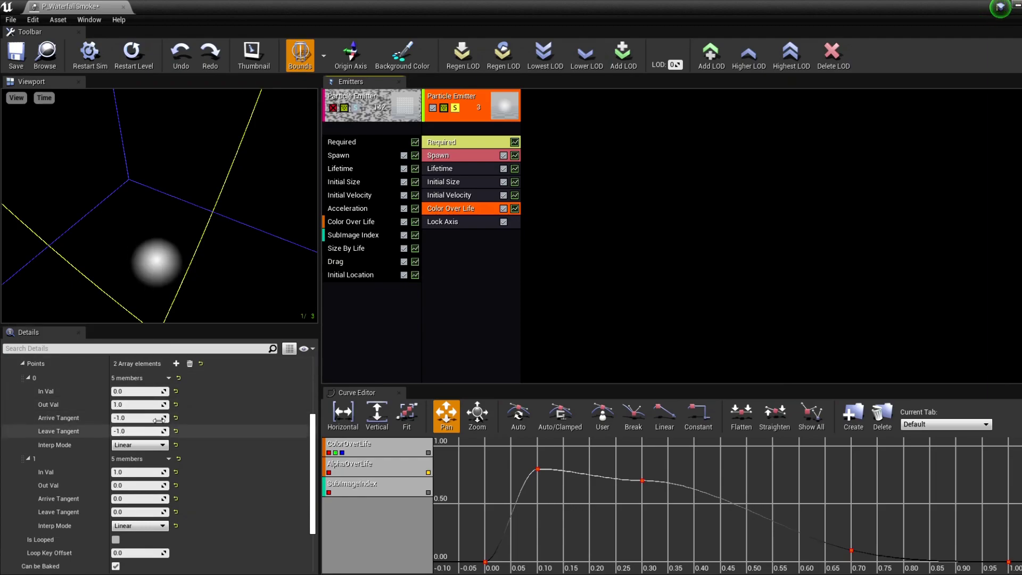
scroll(131, 382, "up", 2)
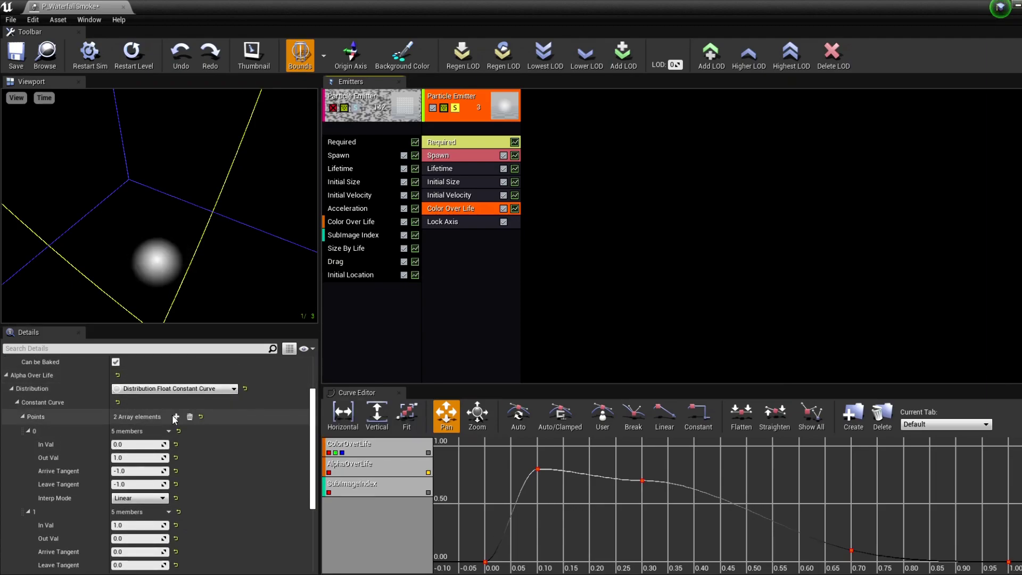
left_click(174, 418)
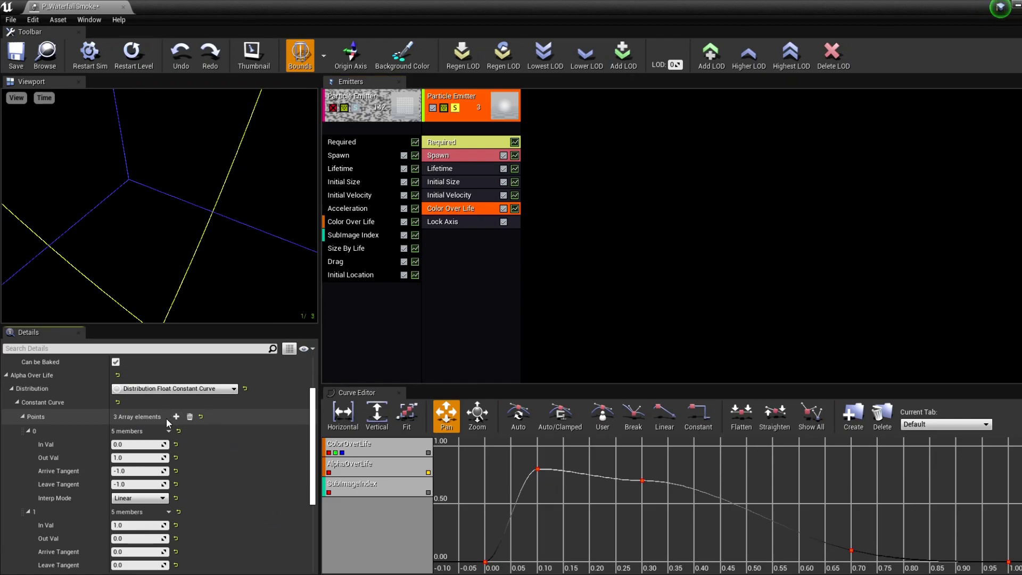
On the Alpha Over Life curve, set point 0's Out Val to 0.0 and point 1 to In Val 0.1, Out Val 0.5.
scroll(164, 419, "down", 2)
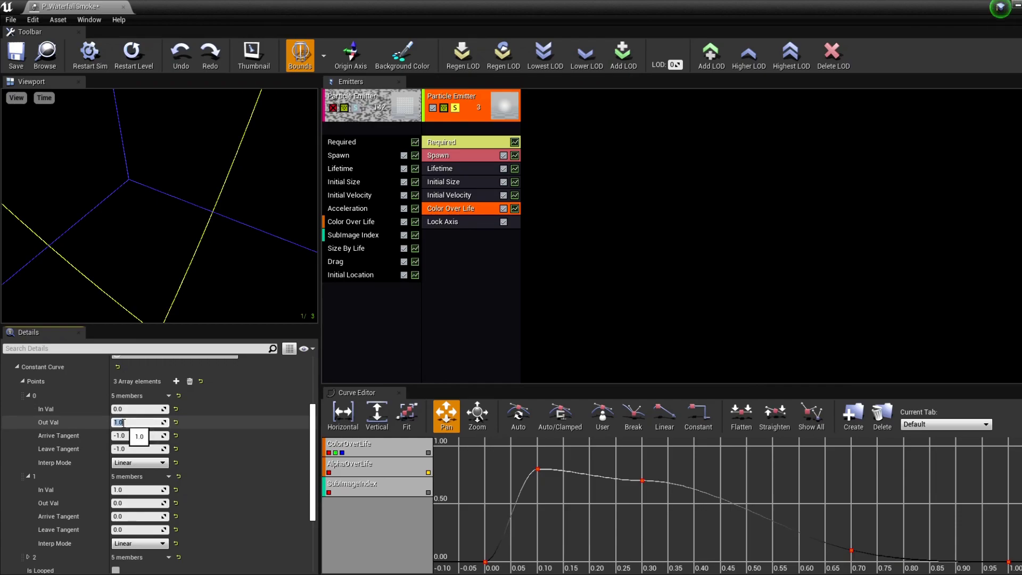
key("Return")
scroll(184, 441, "down", 1)
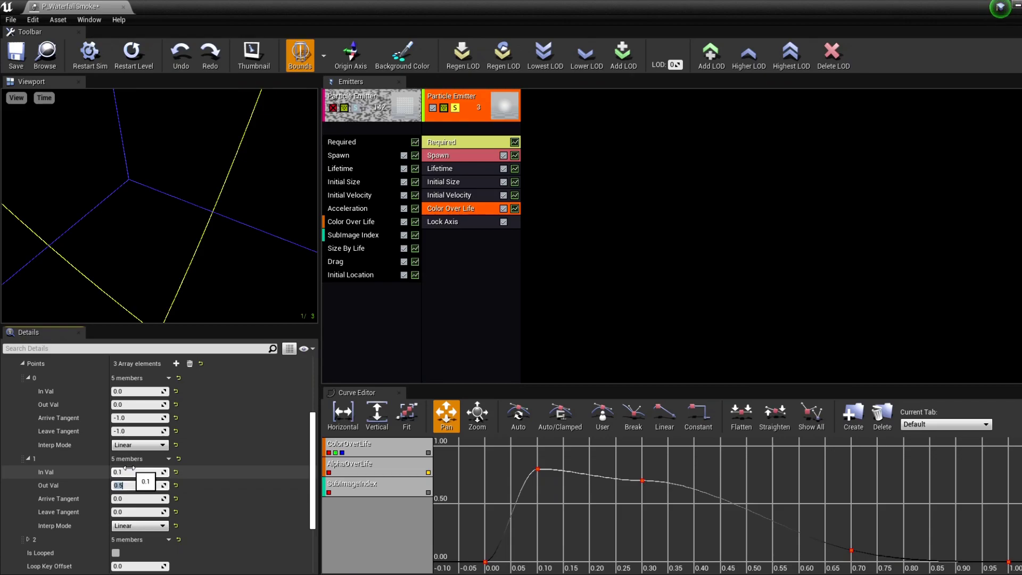
On the new emitter's Alpha Over Life curve, set point 2's In Val to 1.0.
scroll(139, 472, "down", 3)
scroll(135, 482, "up", 3)
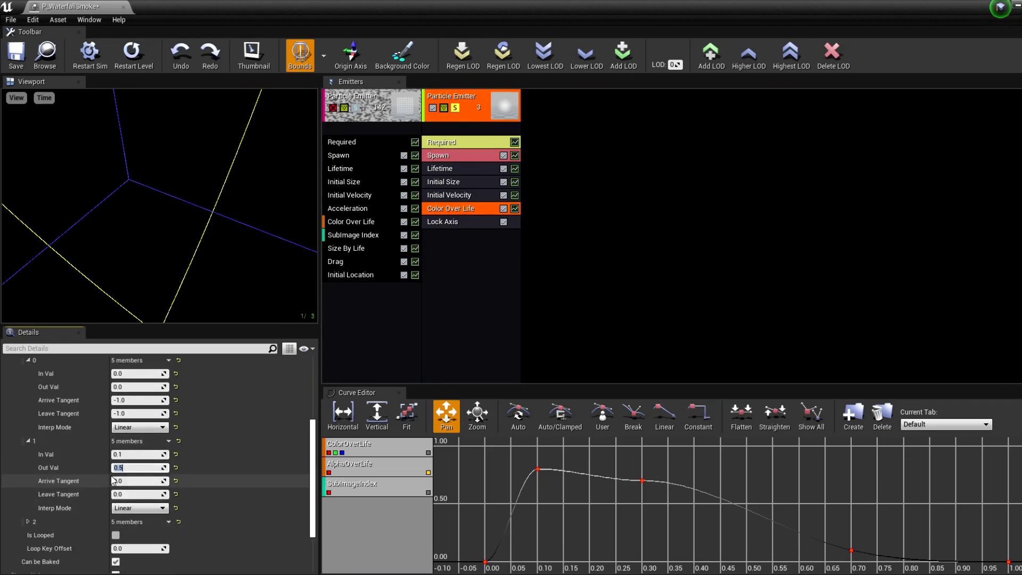
scroll(116, 472, "up", 3)
scroll(30, 430, "down", 3)
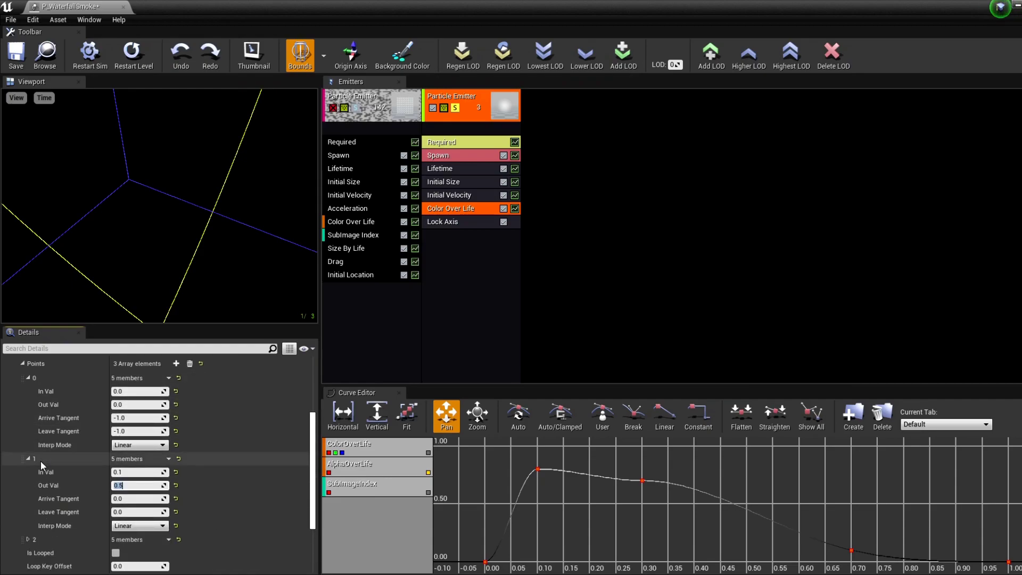
left_click(28, 539)
scroll(28, 542, "down", 2)
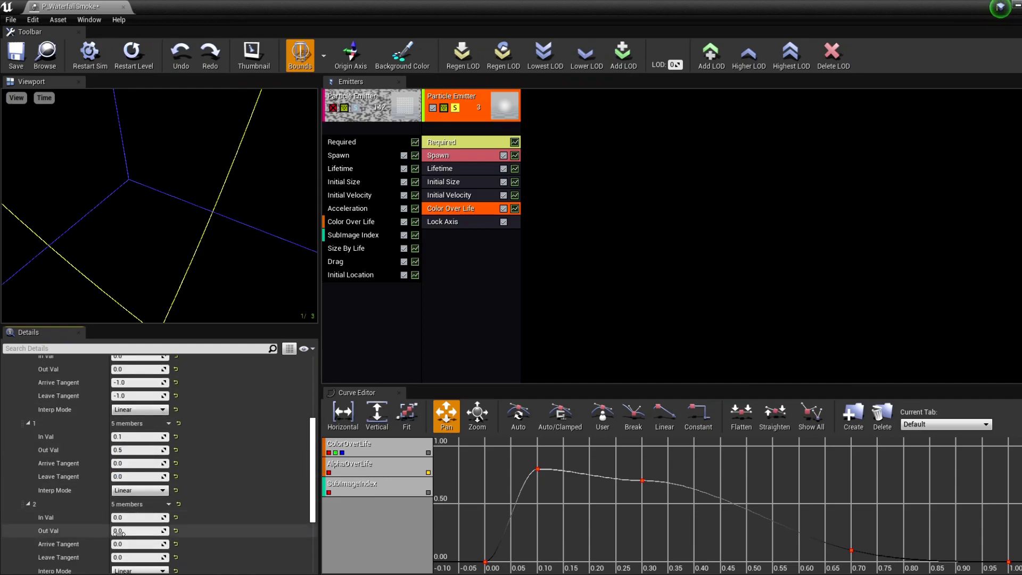
key("Return")
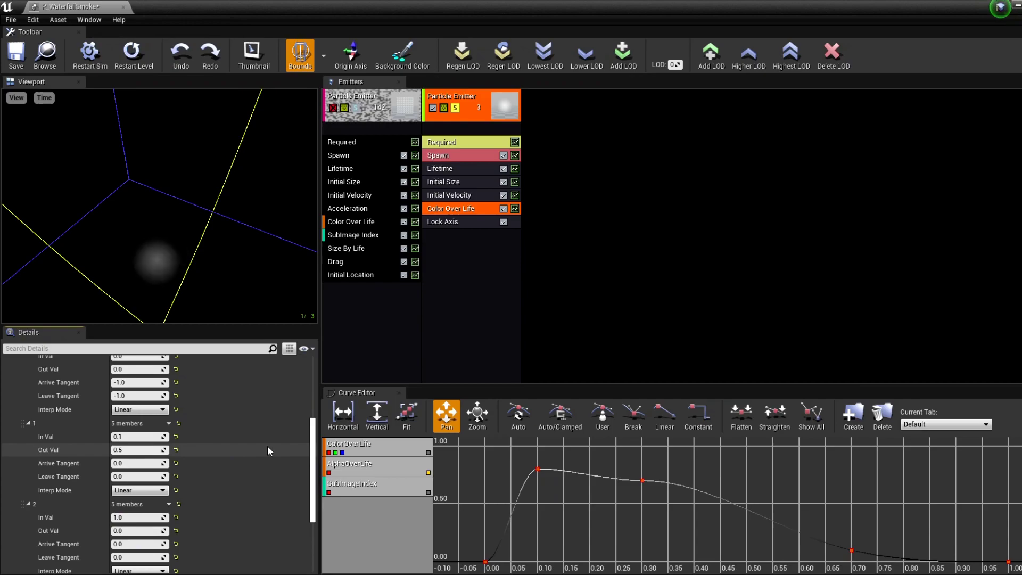
scroll(266, 446, "up", 2)
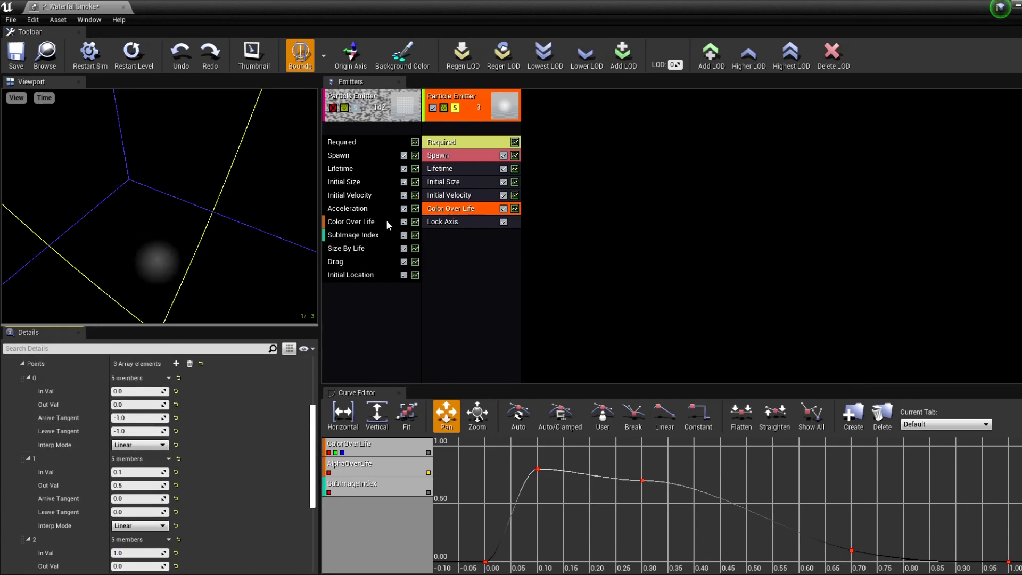
Add a Size By Life module to the second emitter.
left_click(446, 222)
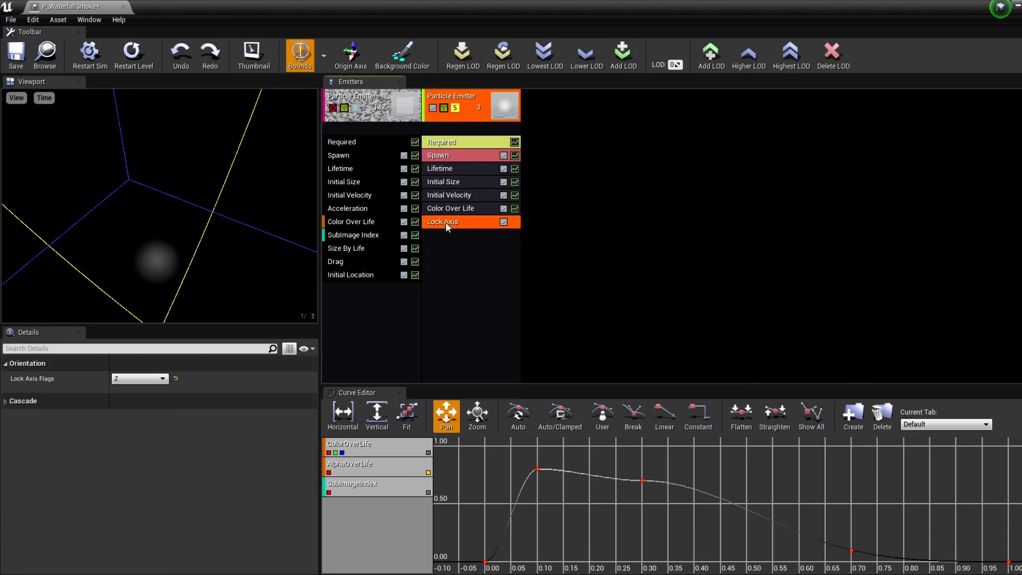
left_click(462, 263)
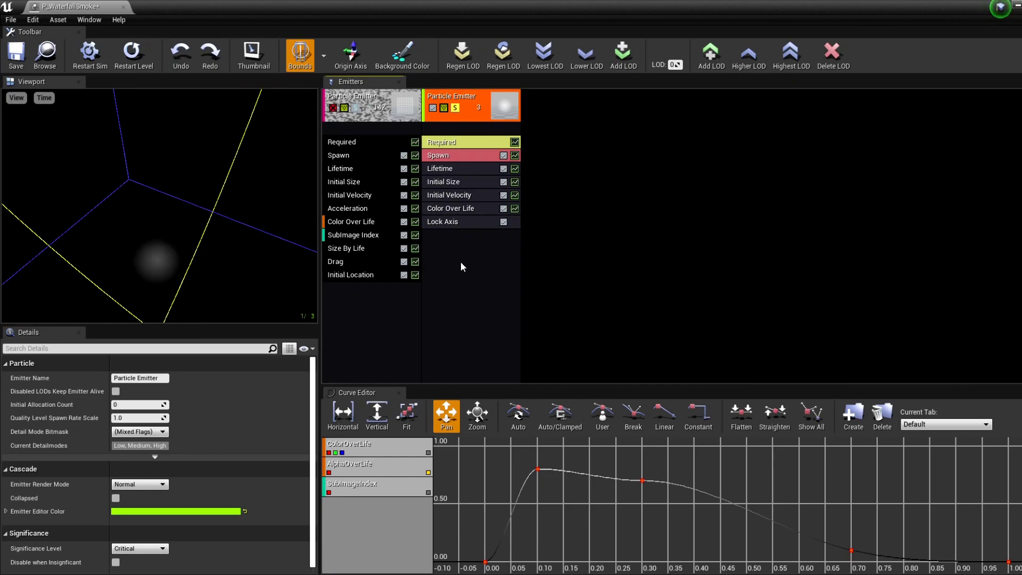
right_click(461, 262)
mouse_move(500, 498)
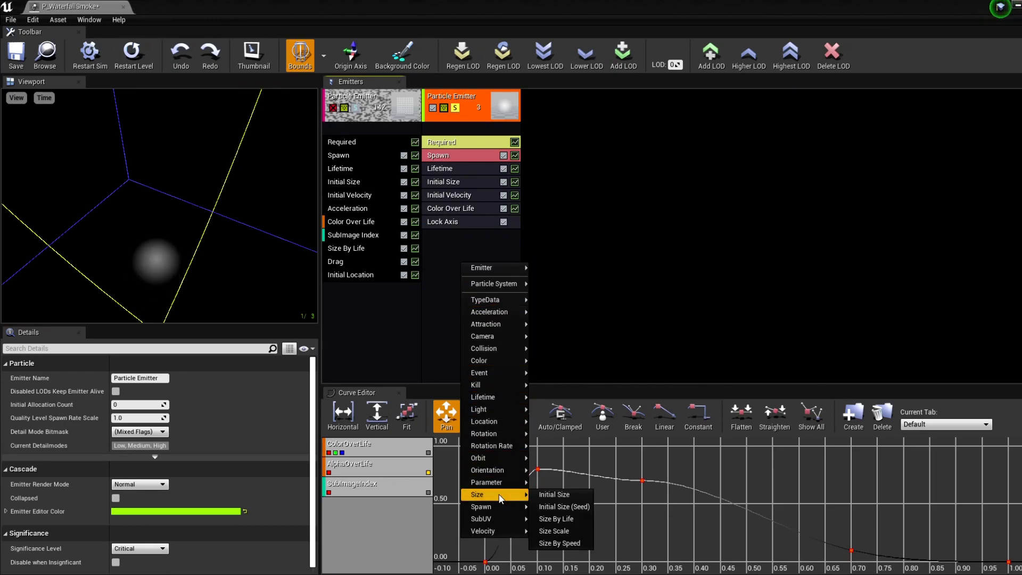
left_click(556, 519)
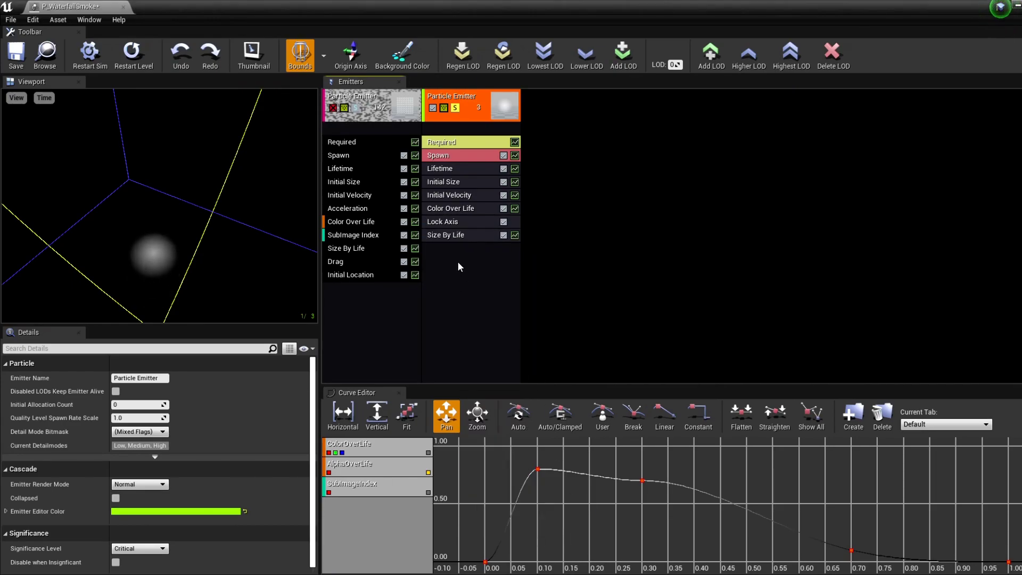
In the second emitter's Size By Life curve, set point 1's Out Val to X 10, Y 10, Z 10.
left_click(443, 238)
scroll(66, 428, "down", 3)
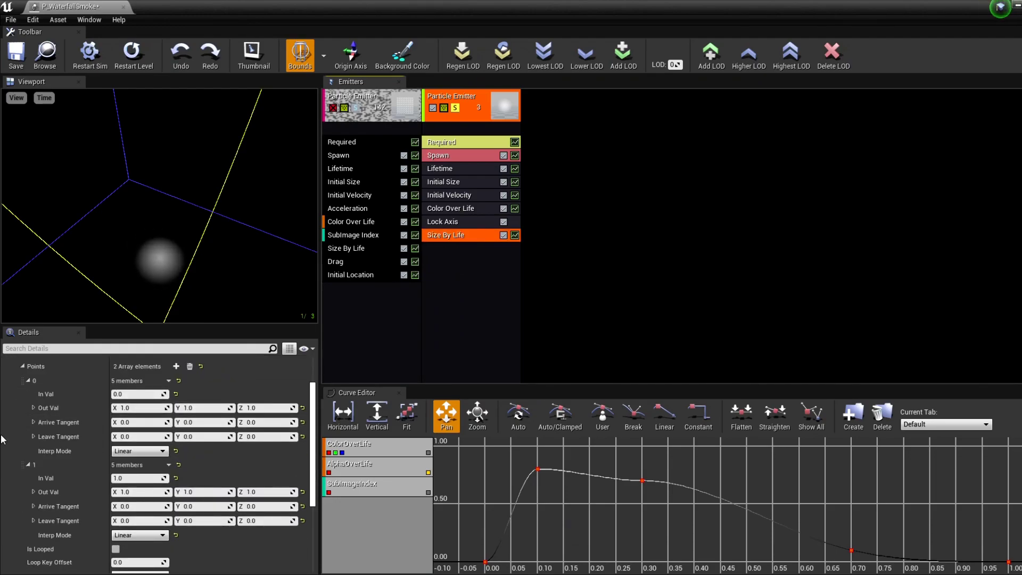
scroll(128, 400, "up", 1)
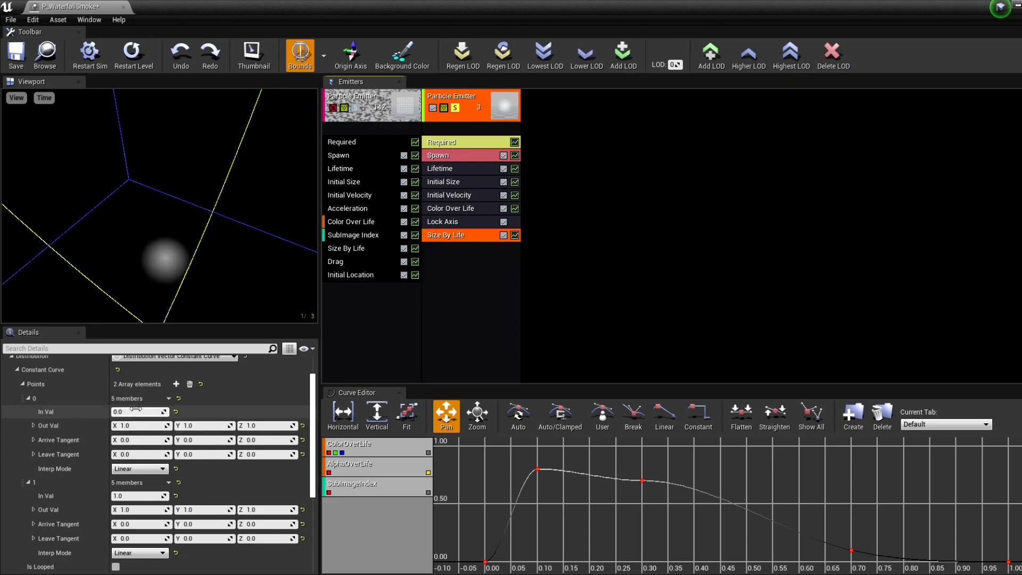
left_click(137, 509)
type("10")
key("Tab")
type("10")
key("Tab")
type("10")
key("Return")
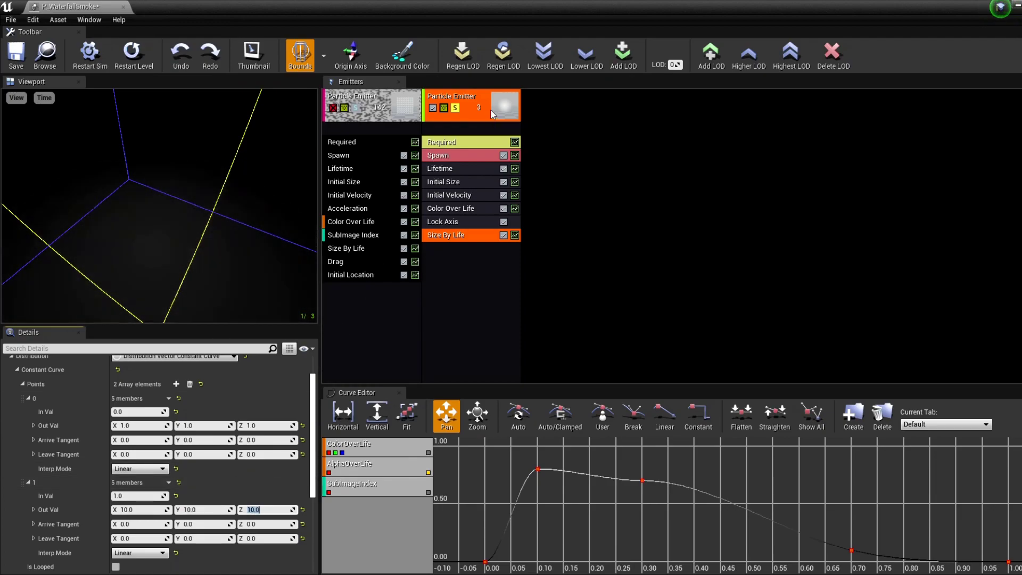
Set the second emitter's Lifetime Min to 15 and check the smoke in the preview.
left_click(455, 168)
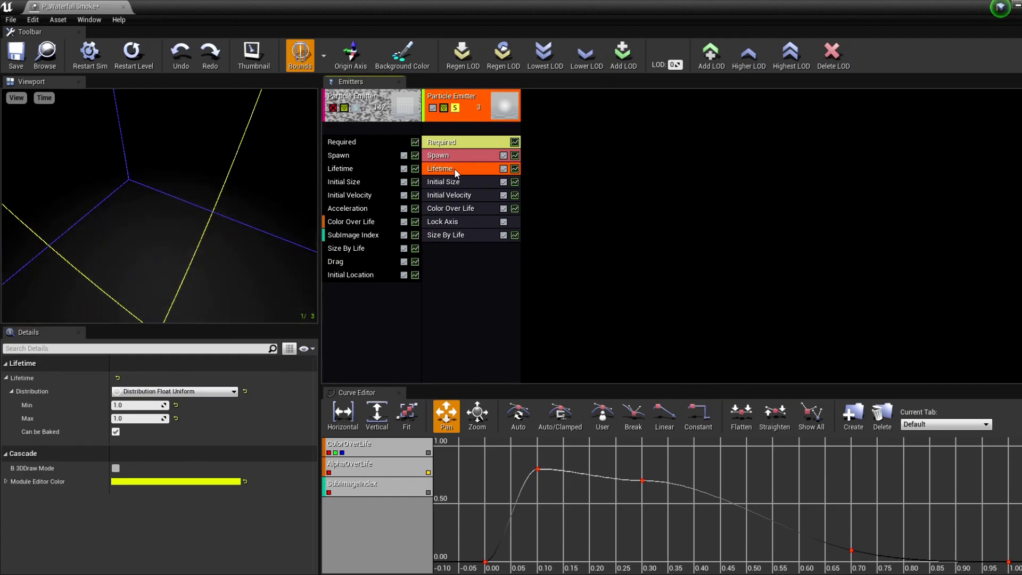
left_click(126, 406)
type("0.5")
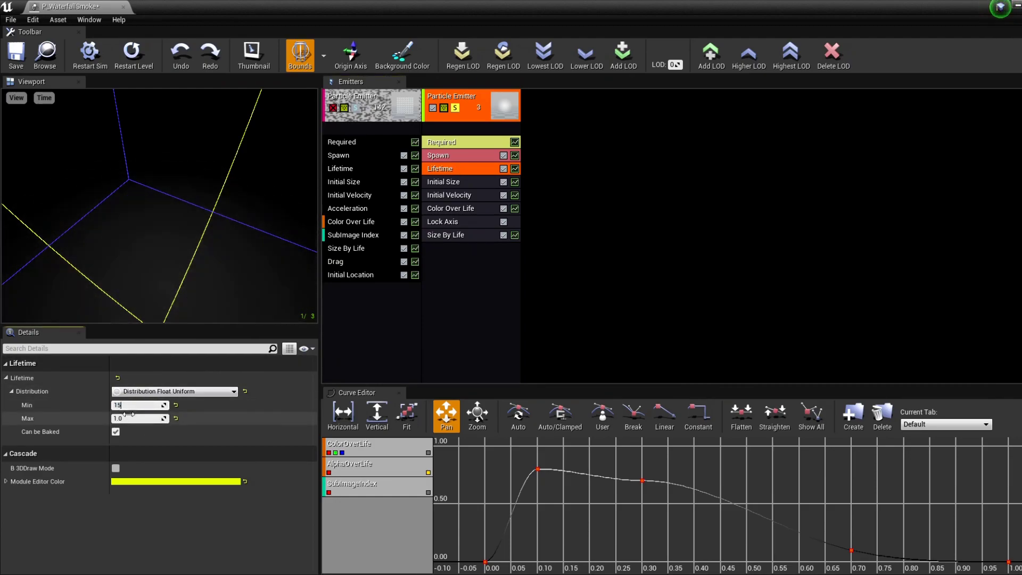
key("Return")
left_click(413, 320)
left_click_drag(234, 245, 234, 261)
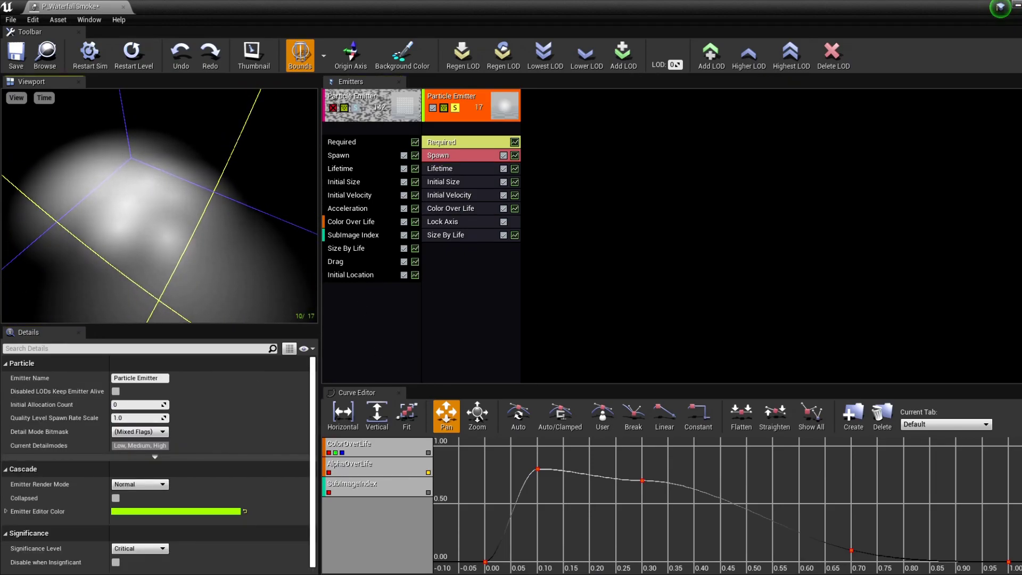
left_click_drag(160, 213, 215, 241)
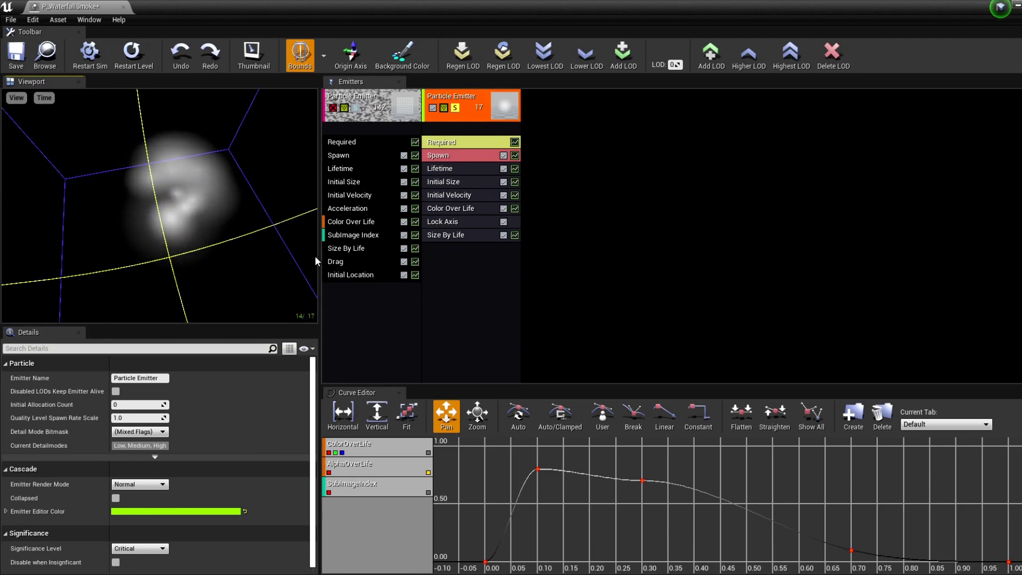
Add a Drag module to the second emitter and set its constant drag coefficient to 0.3.
right_click(459, 254)
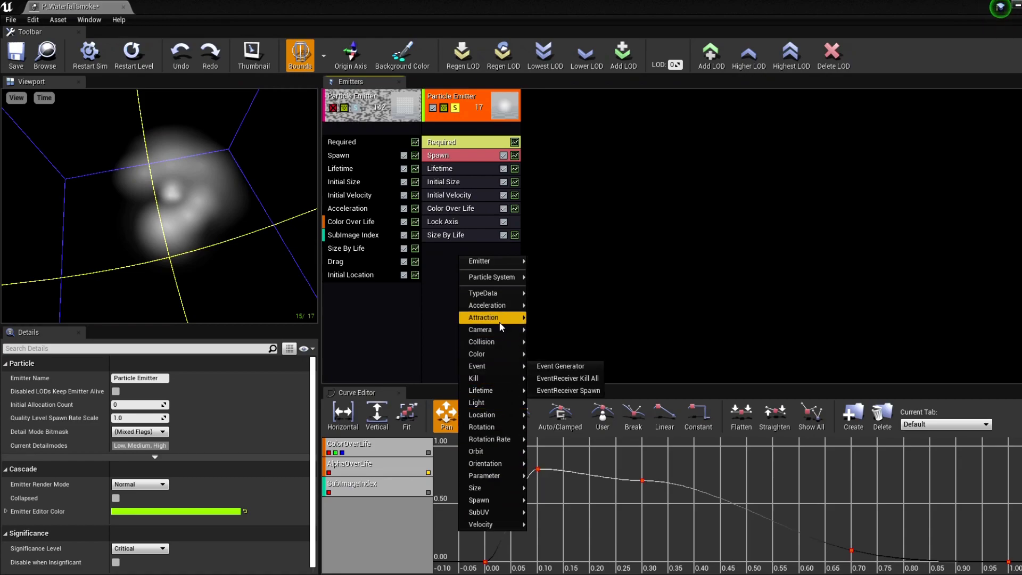
mouse_move(499, 322)
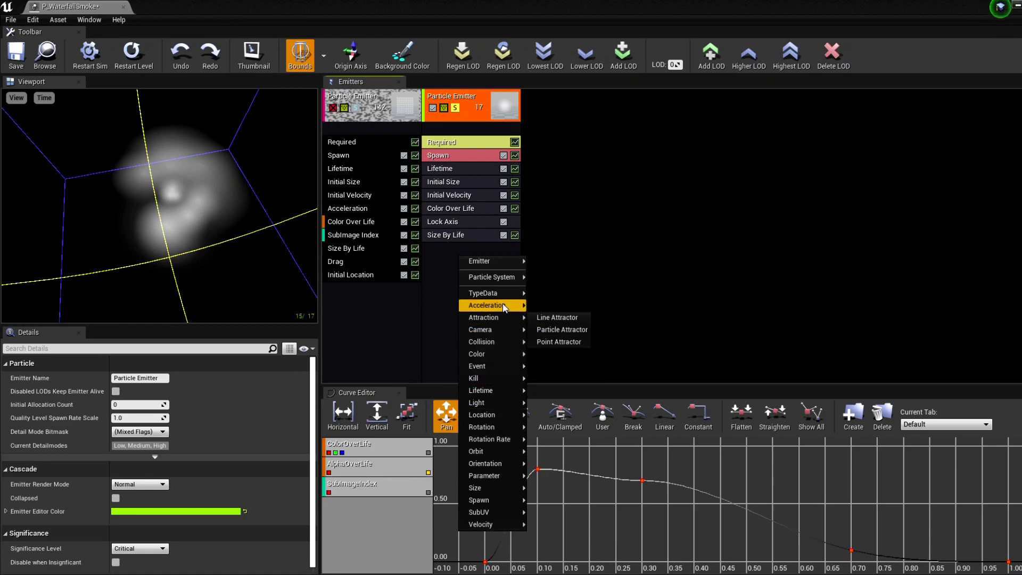
left_click(564, 330)
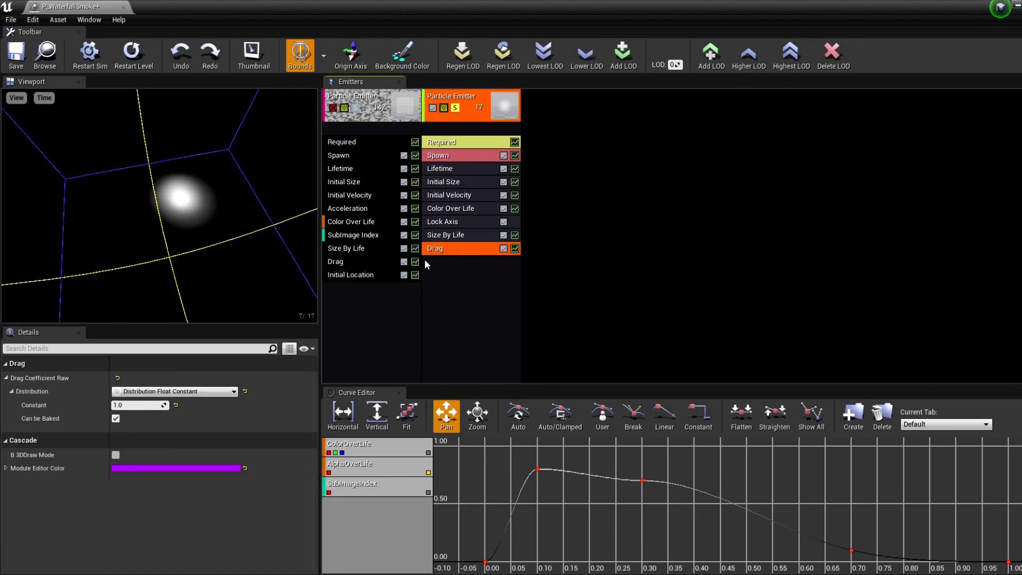
left_click(148, 405)
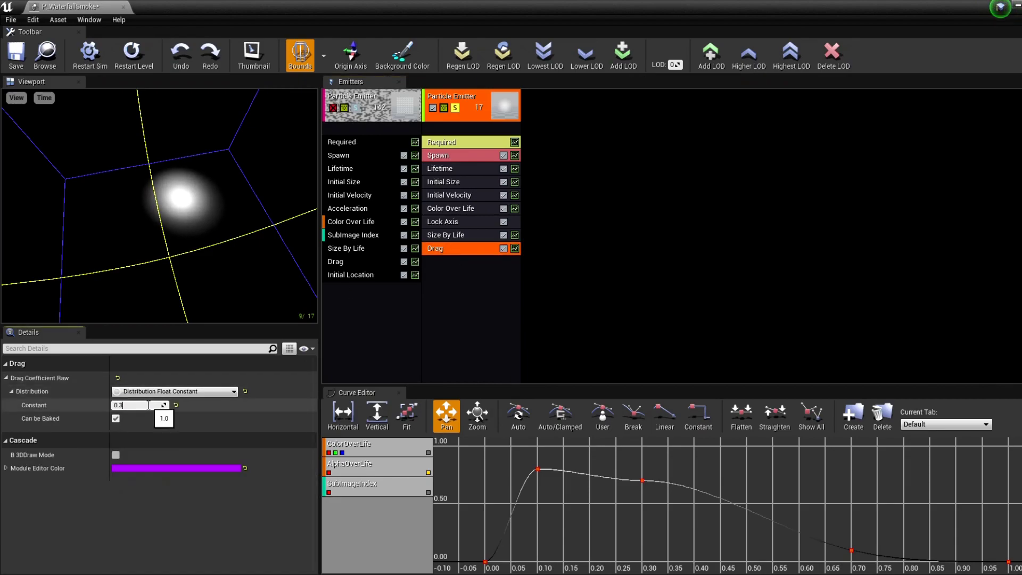
key("Return")
mouse_move(234, 229)
left_mouse_down()
mouse_move(210, 245)
mouse_move(226, 245)
left_mouse_up()
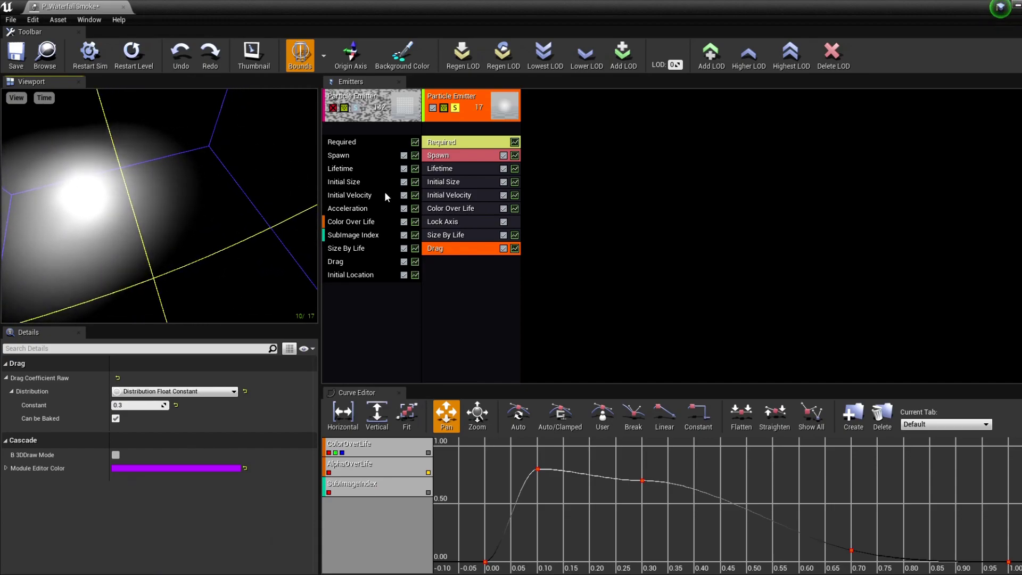
left_click(452, 168)
left_click(452, 178)
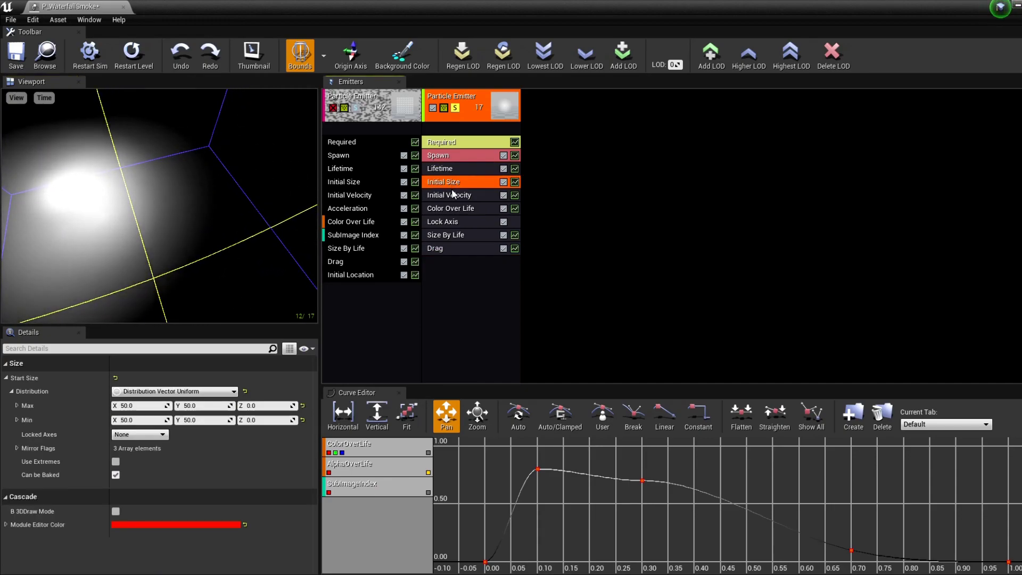
left_click(453, 194)
left_click(446, 237)
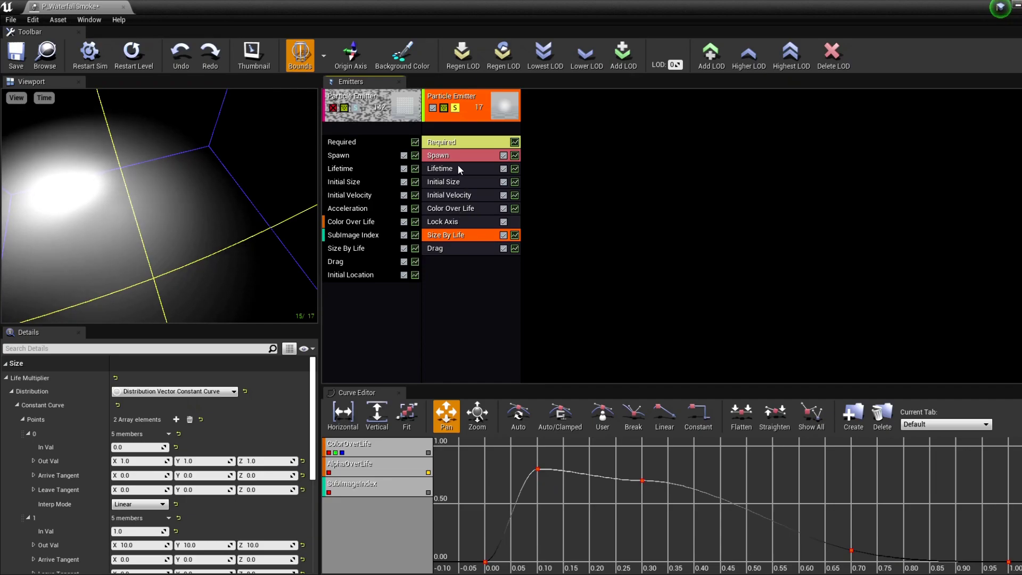
Add an Acceleration module to the second emitter.
right_click(462, 290)
mouse_move(499, 333)
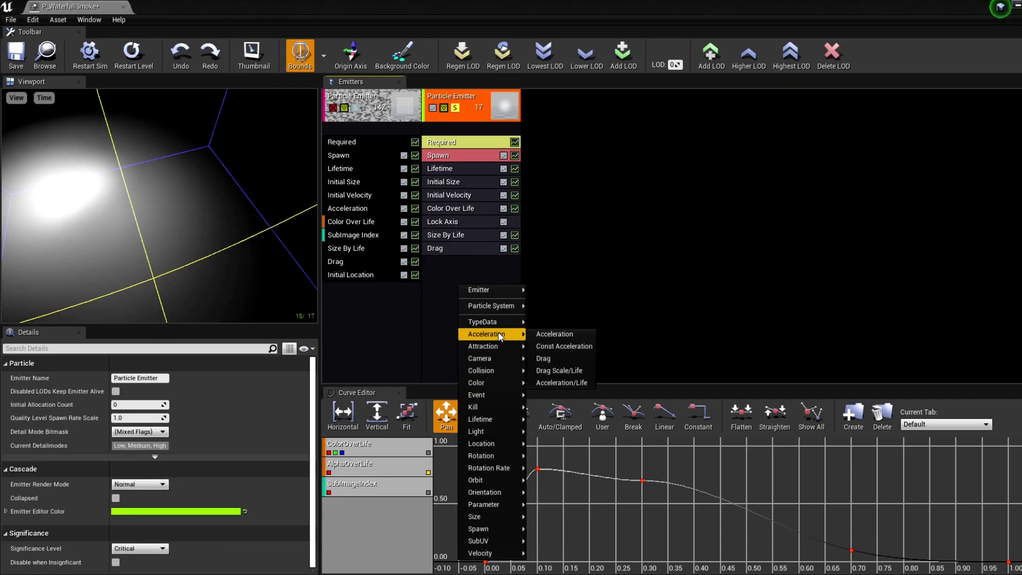
left_click(535, 327)
right_click(461, 272)
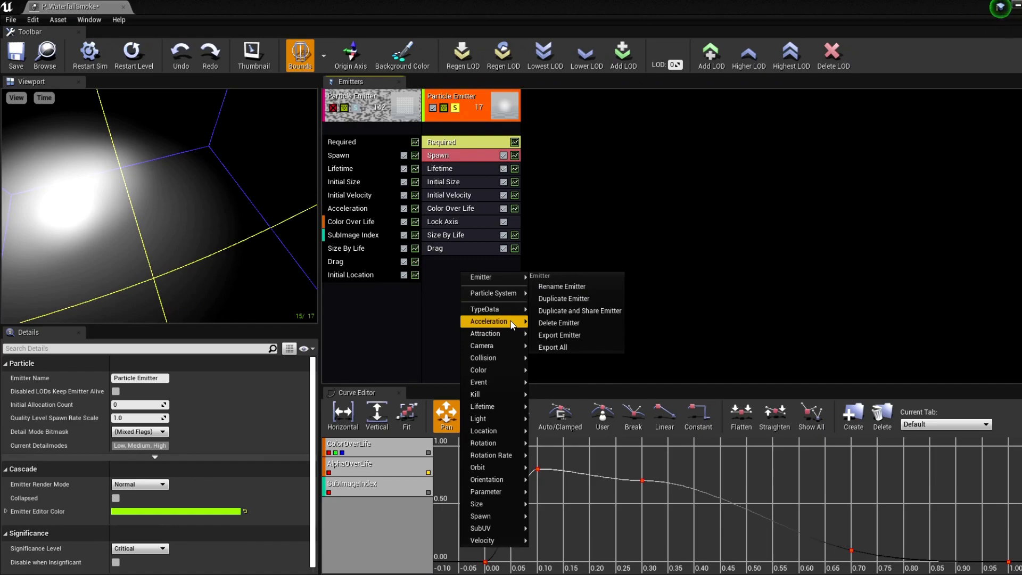
mouse_move(513, 325)
left_click(558, 322)
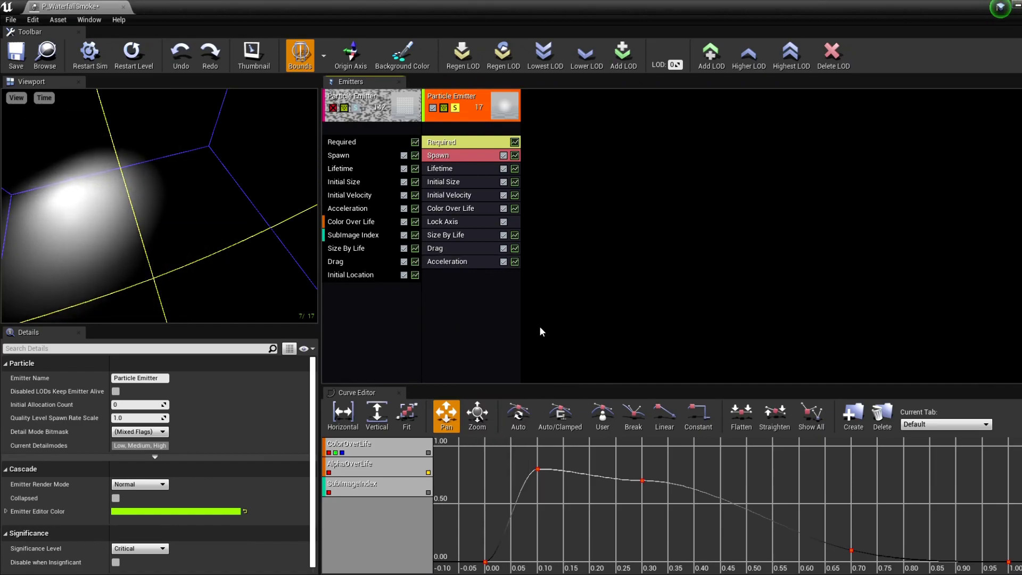
Set the second emitter's Acceleration Max to X 10, Y 10 and Min to X -10, Y -10.
left_click(446, 262)
left_click(127, 404)
type("1")
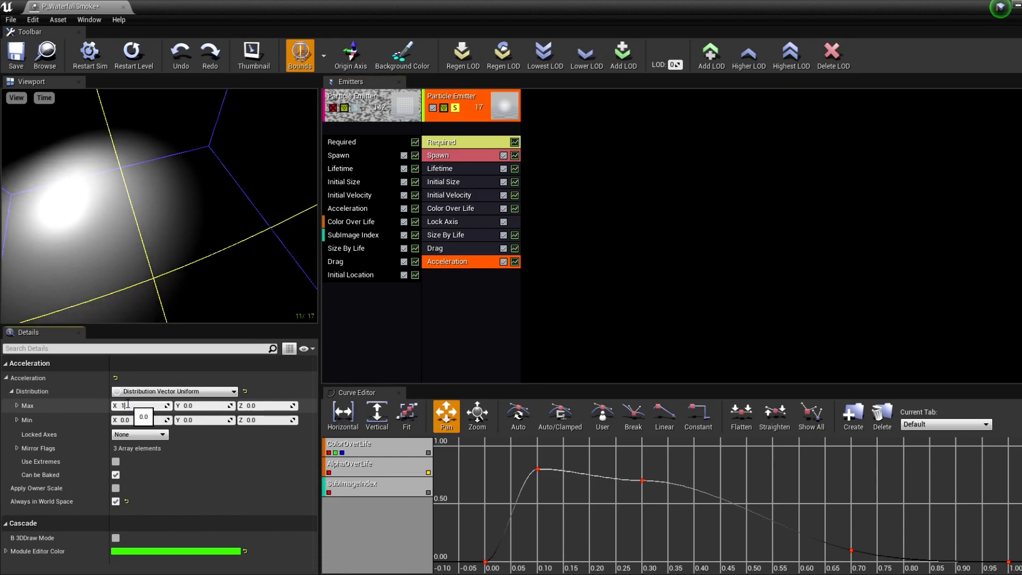
type("0")
key("Tab")
type("10")
key("Tab")
key("Tab")
type("01")
key("BackSpace")
key("BackSpace")
type("-10")
key("Tab")
type("-10")
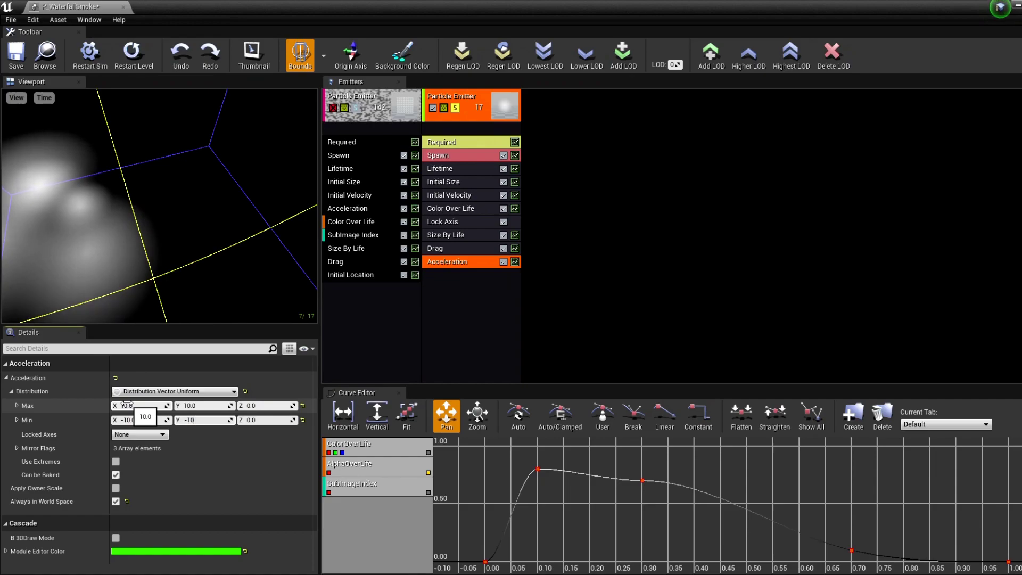
key("Return")
Save the particle system and look at the waterfall in the level viewport.
left_click_drag(133, 241, 81, 240)
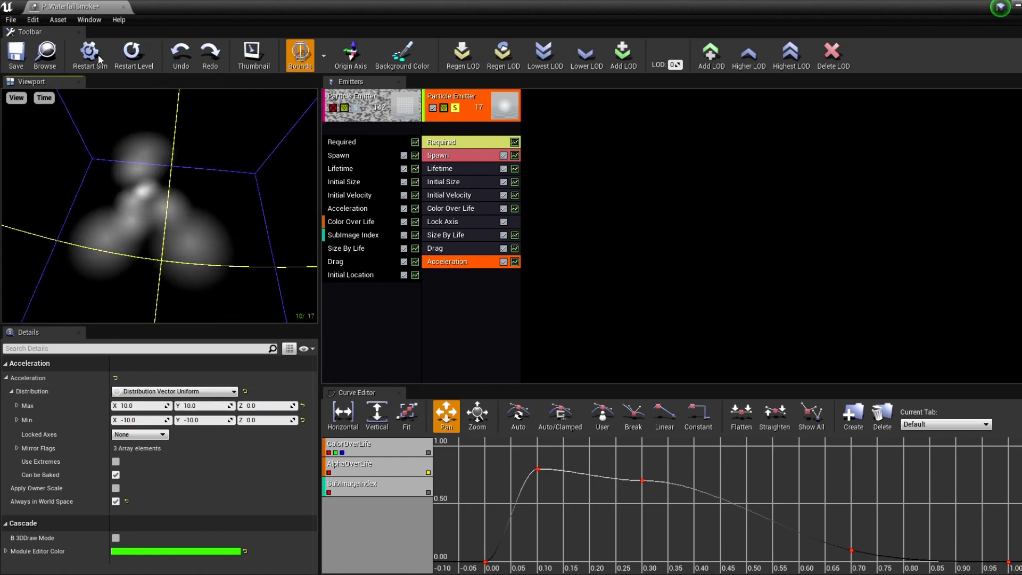
left_click(16, 53)
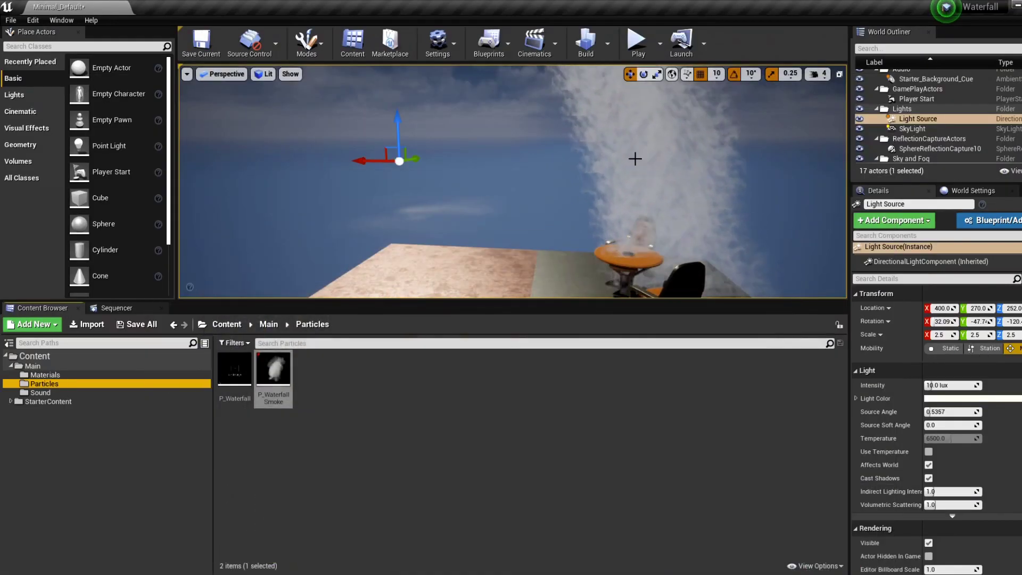
right_click_drag(636, 158, 599, 184)
Reopen P_WaterfallSmoke and disable and re-enable the first emitter to preview both emitters together.
double_click(277, 381)
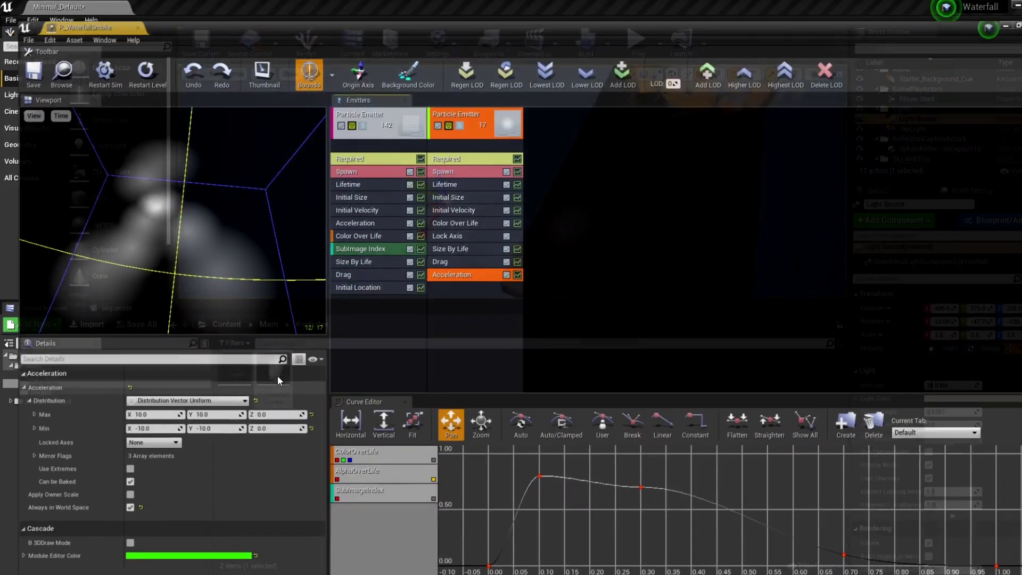
left_click(332, 109)
left_click(332, 107)
left_click_drag(245, 176, 229, 161)
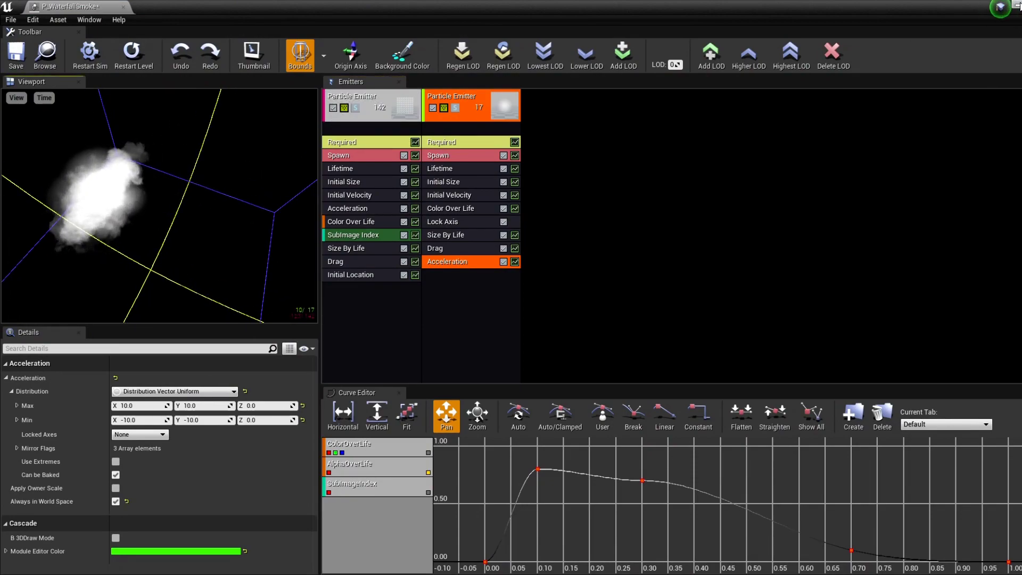
Return to the level editor and examine the waterfall smoke up close in the level.
left_click(1018, 6)
right_click_drag(692, 138, 777, 187)
mouse_move(610, 183)
right_mouse_down()
mouse_move(570, 173)
mouse_move(597, 170)
mouse_move(610, 182)
right_mouse_up()
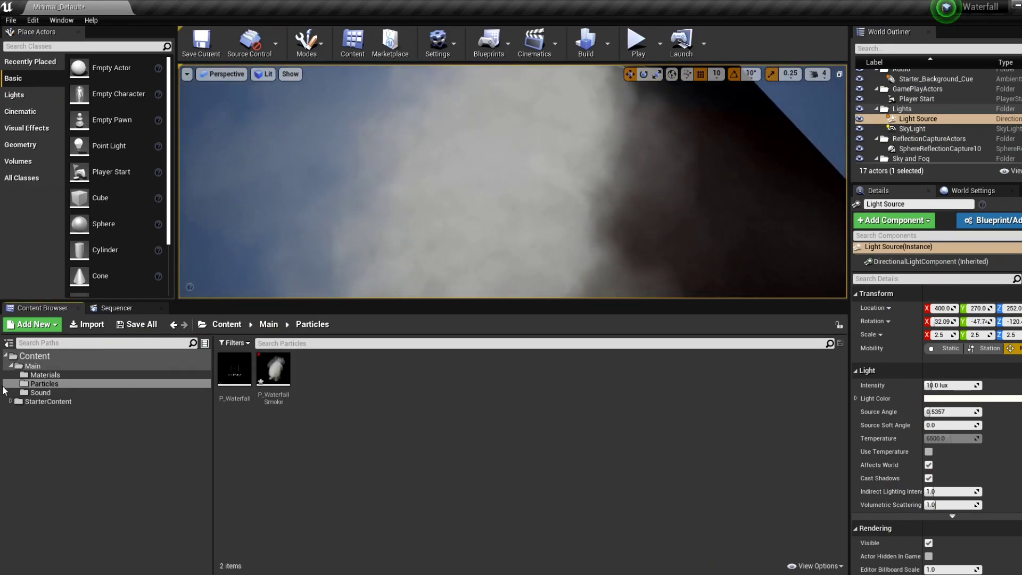
Open P_WaterfallSmoke and locate and open M_smoke_subUV, the material assigned in the first emitter's Required module.
double_click(273, 368)
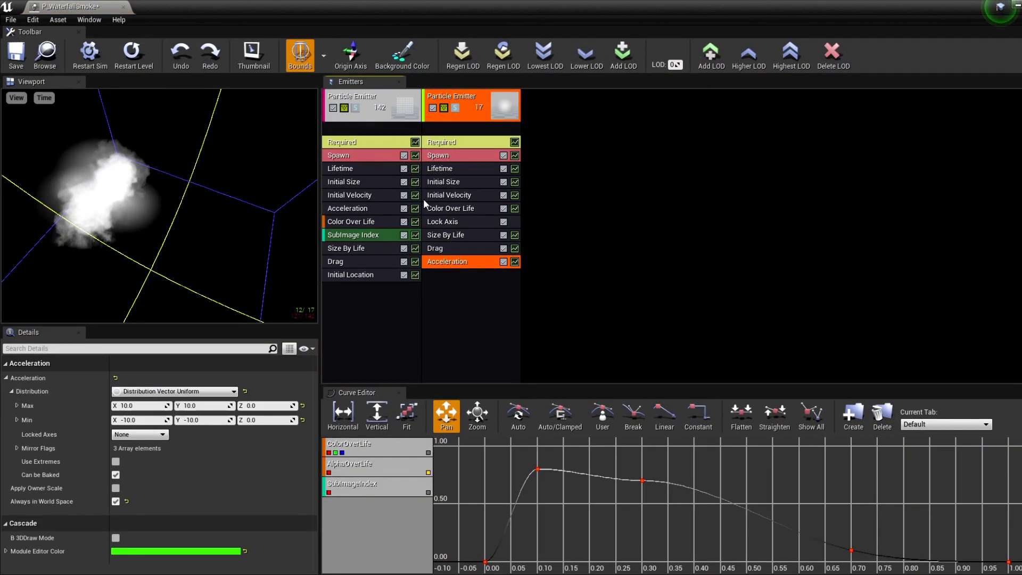
left_click(387, 142)
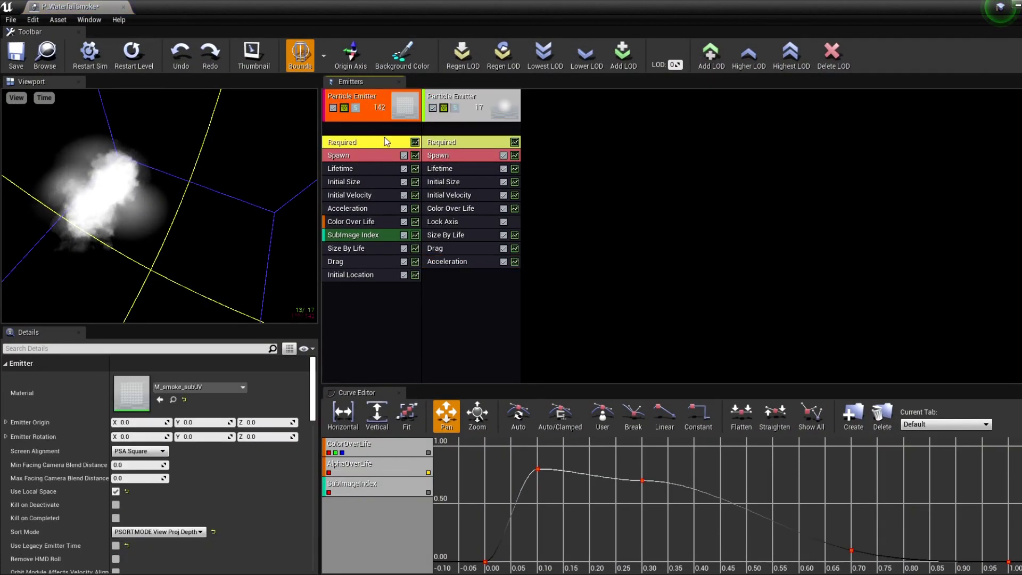
left_click(174, 401)
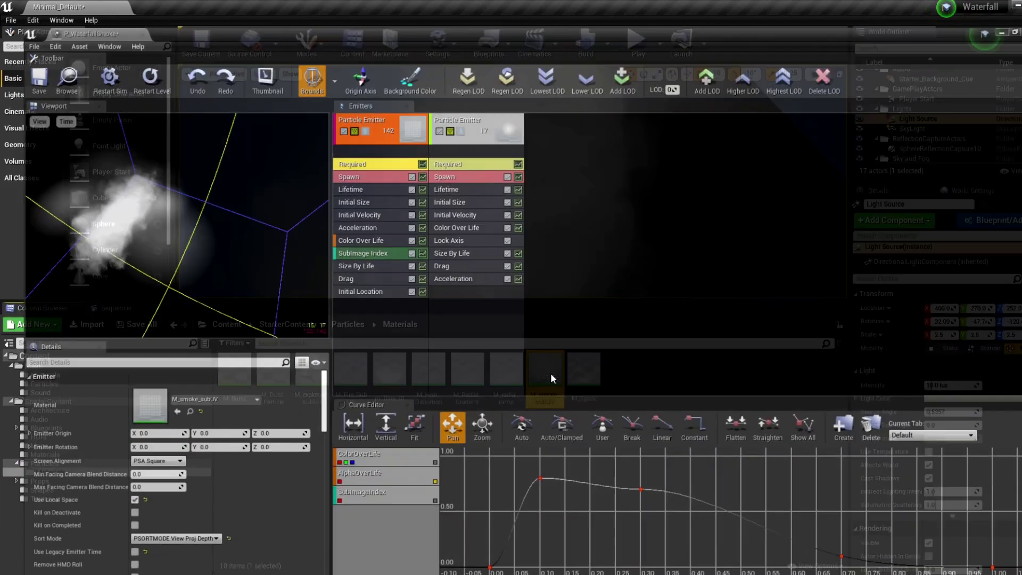
right_click_drag(516, 241, 683, 297)
scroll(602, 229, "down", 3)
right_click_drag(524, 220, 651, 295)
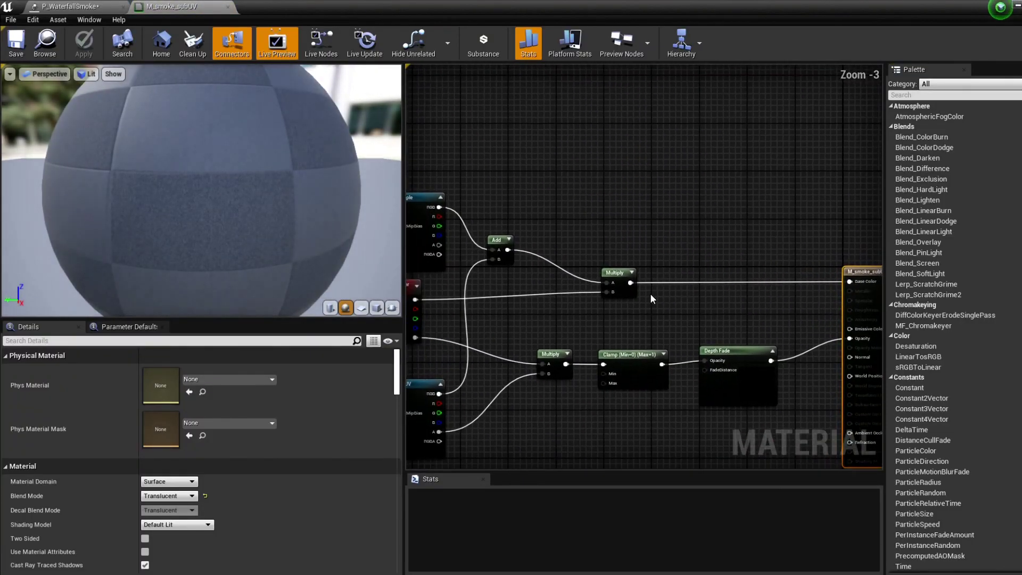
scroll(650, 294, "down", 4)
scroll(650, 293, "up", 2)
Move the upper Multiply node up and add a vector parameter named Color below it in the M_smoke_subUV graph.
left_click_drag(630, 283, 625, 254)
left_click(618, 287)
left_click_drag(299, 229, 341, 237)
scroll(654, 330, "up", 4)
right_click_drag(550, 249, 563, 298)
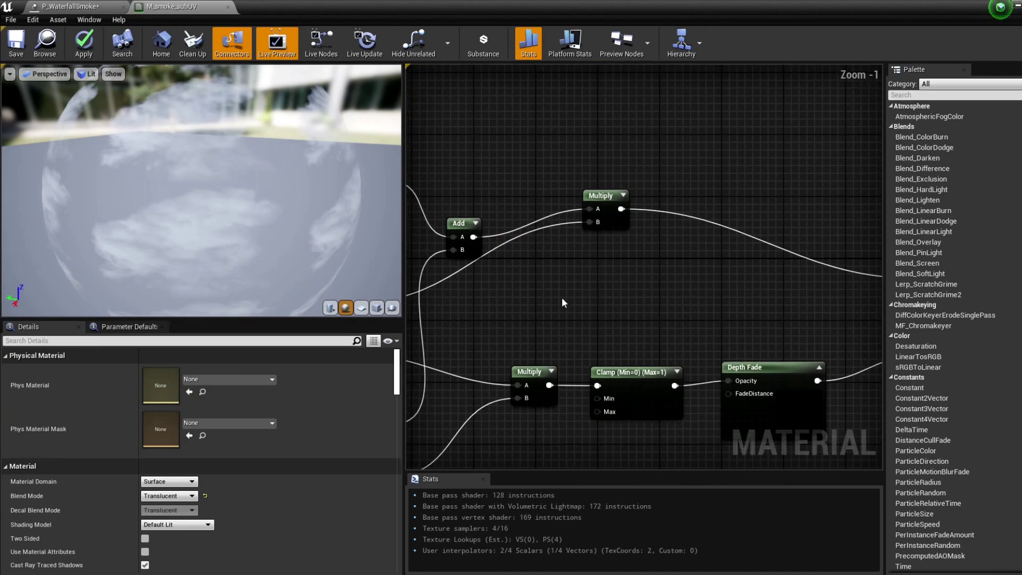
left_click(548, 262)
type("vvvvvvvvvvvvvvv")
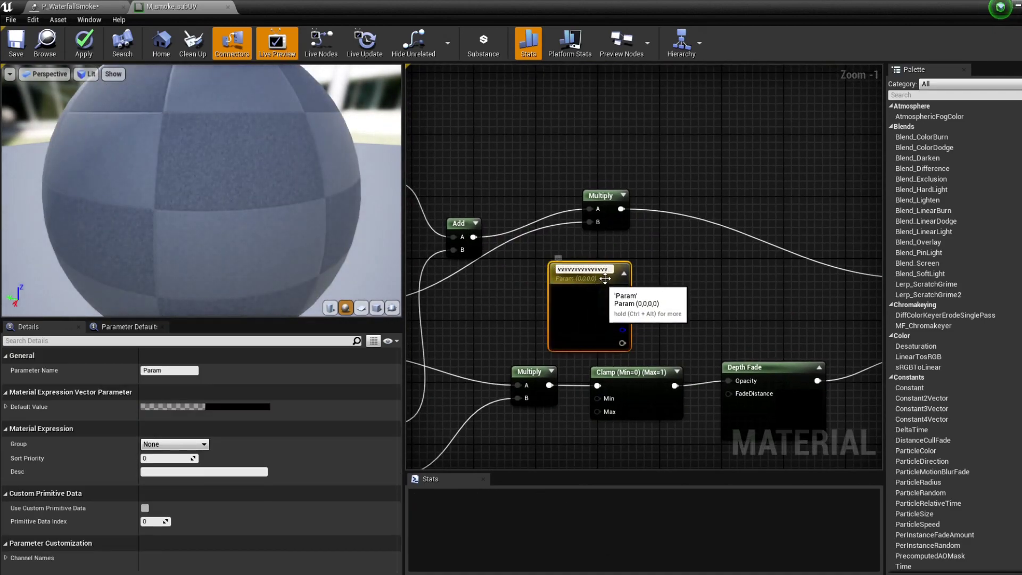
type("Color")
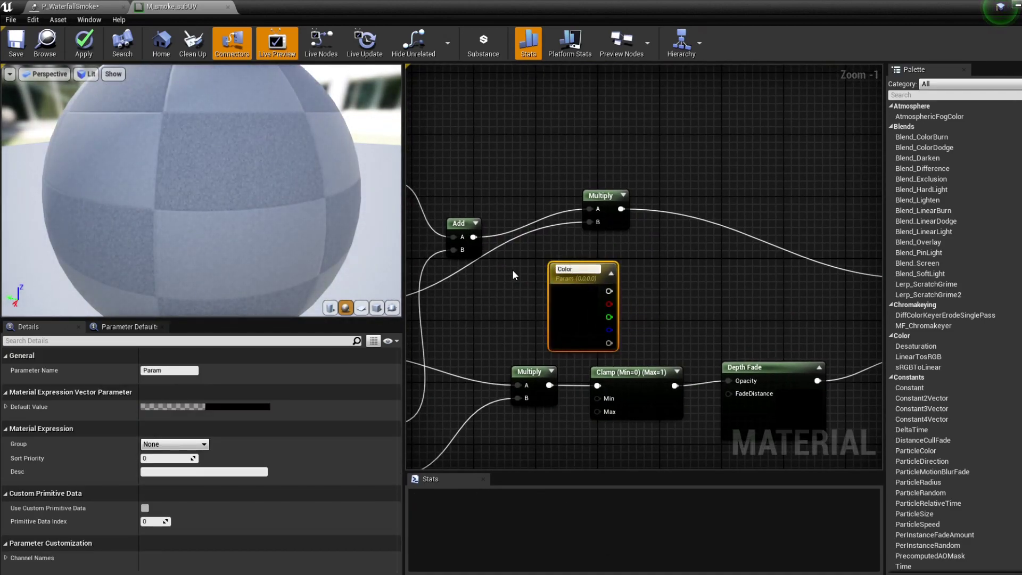
key("Return")
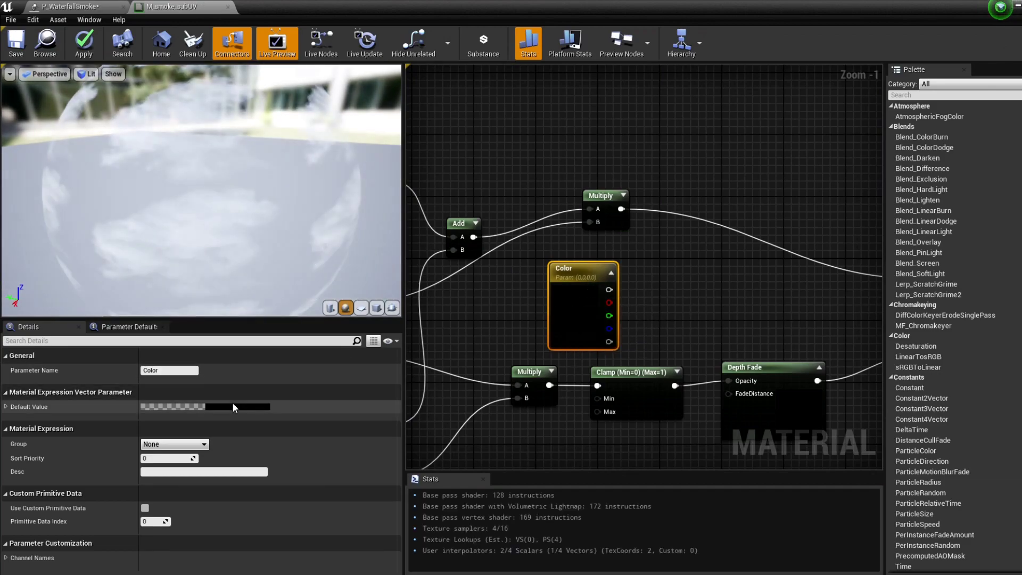
Set the Color parameter's default value to white with R, G and B at 1.0.
left_click(229, 406)
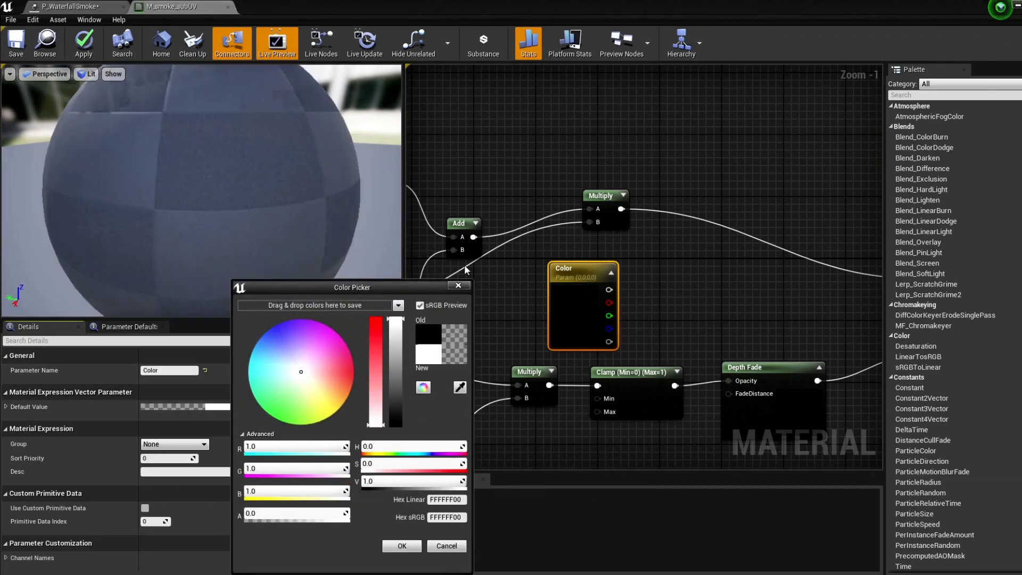
left_click(726, 288)
left_click(410, 542)
Add a Multiply node, feed the Color parameter into its A input and connect its output to Emissive Color.
right_click_drag(744, 311, 572, 310)
key("m")
left_click(541, 278)
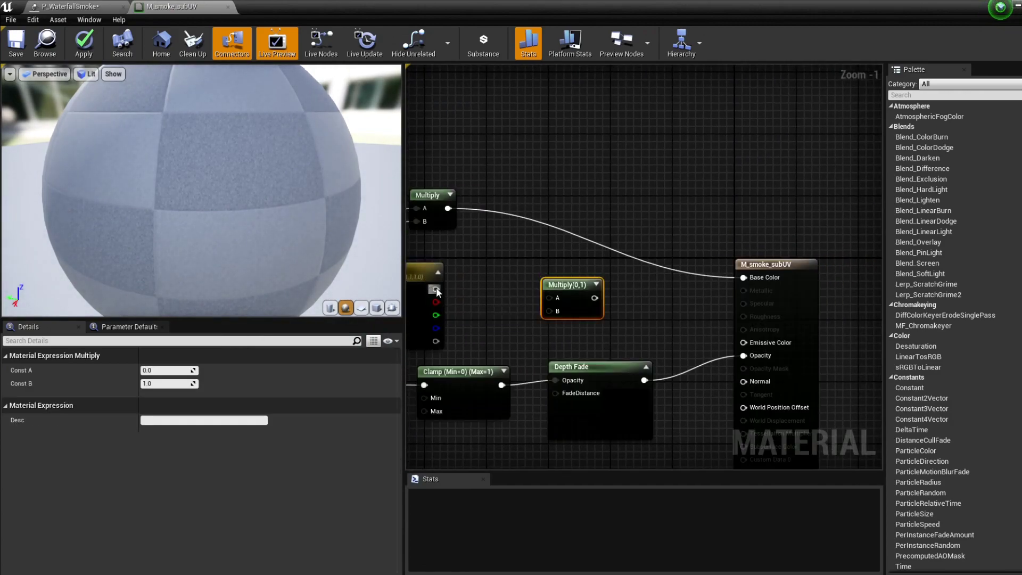
left_click_drag(561, 266, 553, 299)
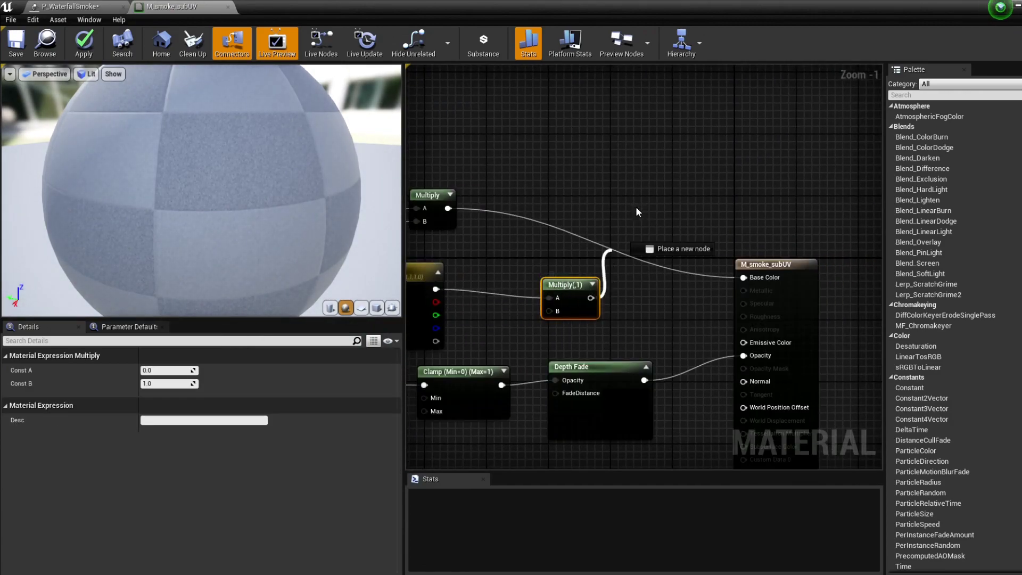
right_click_drag(490, 277, 586, 228)
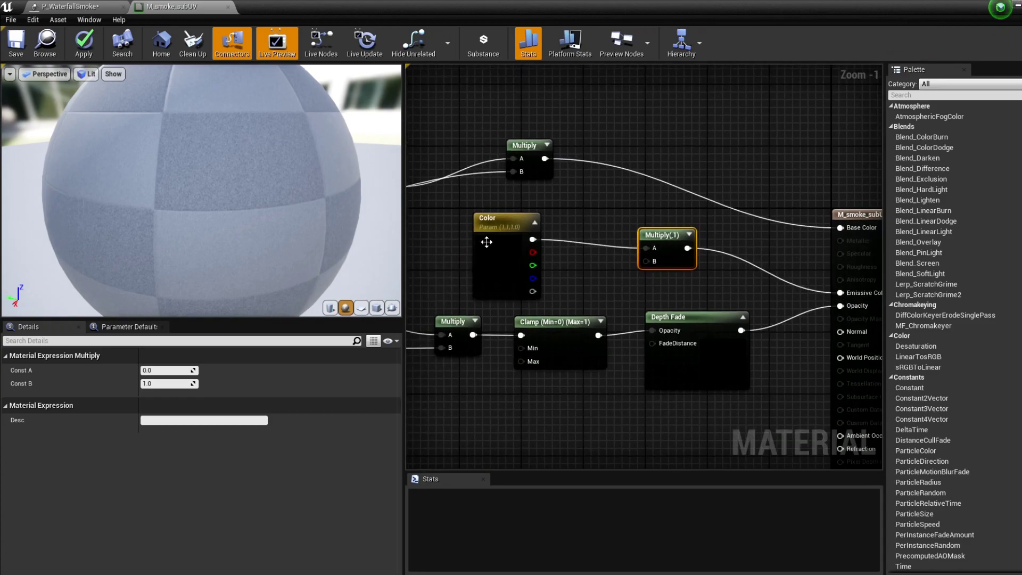
Move the Color node up and add a scalar parameter below it, connected to the new Multiply node's B input.
left_click_drag(486, 242, 457, 214)
key("s")
left_click(533, 264)
type("ss")
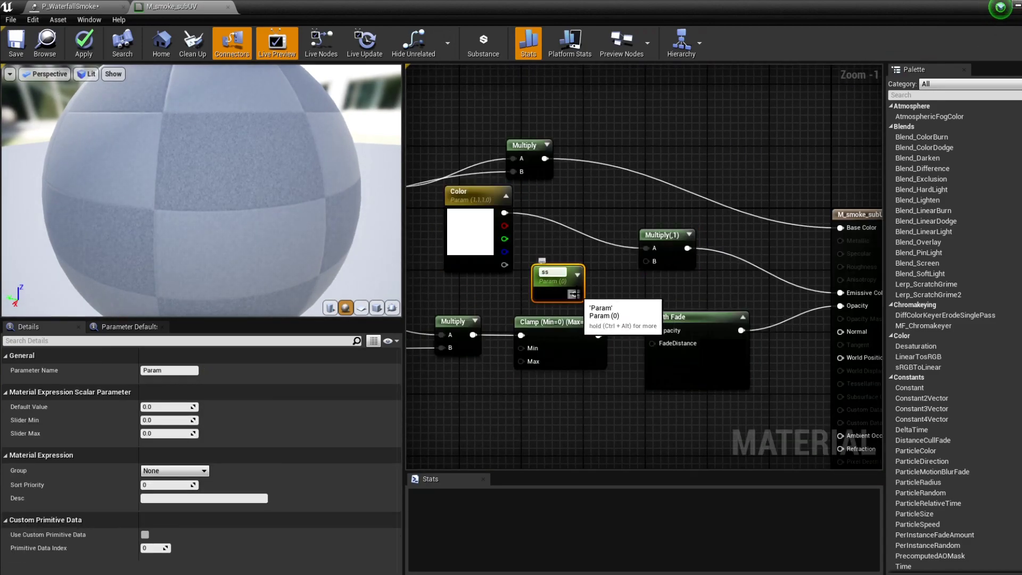
left_click_drag(654, 263, 654, 261)
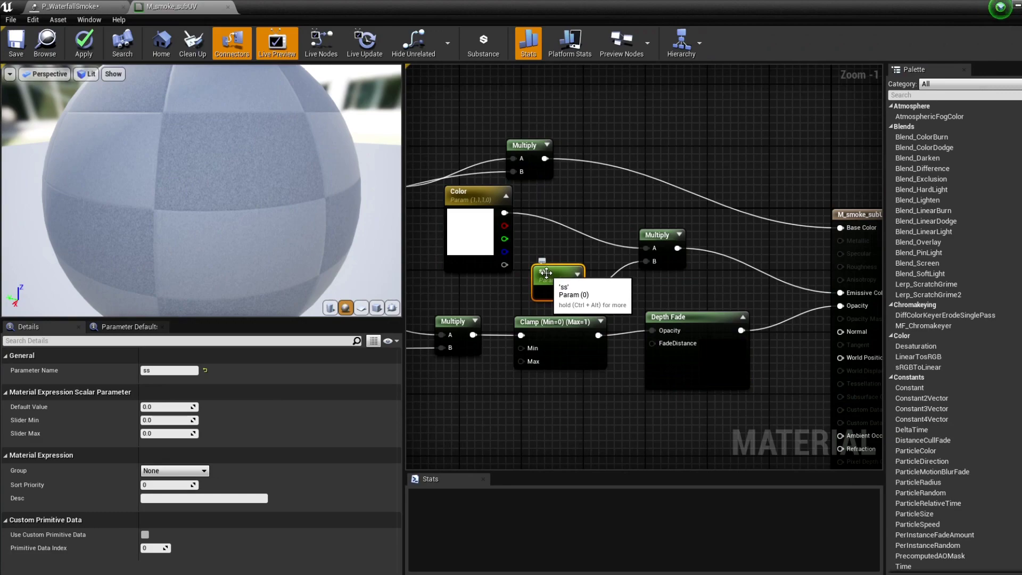
Name the scalar parameter Emissive, and apply and save the material.
left_click(170, 370)
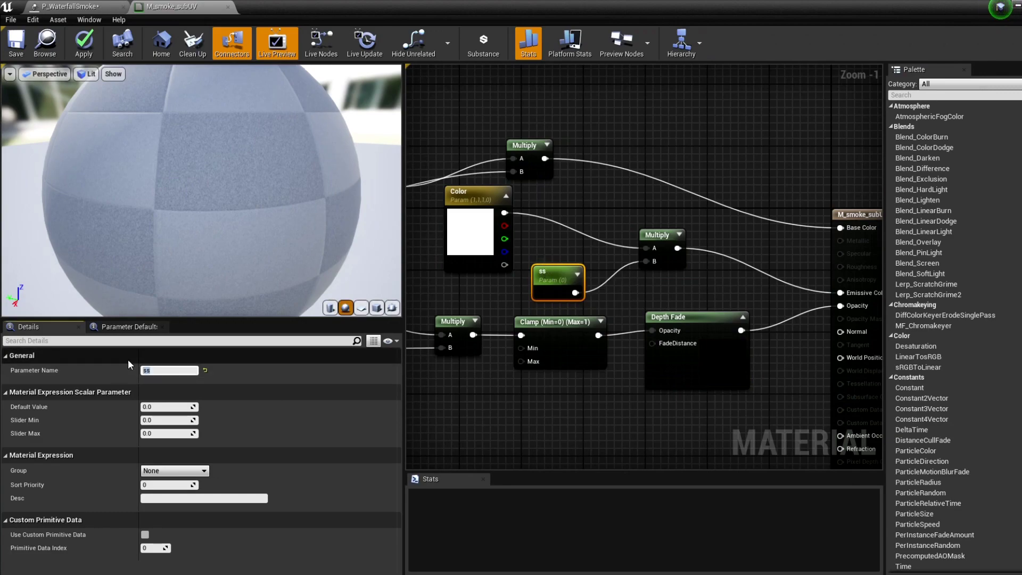
type("Emissive")
key("Return")
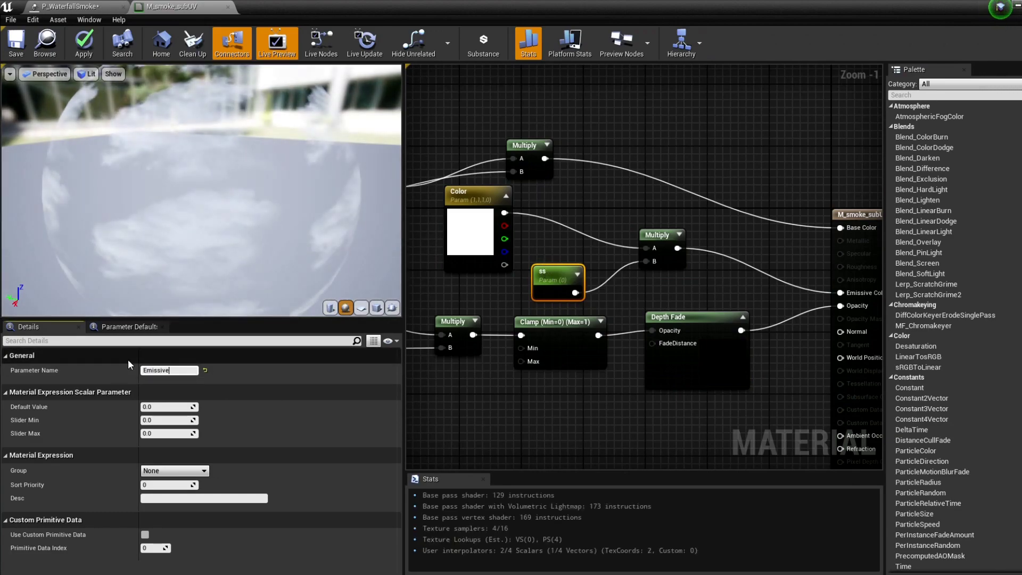
left_click(82, 46)
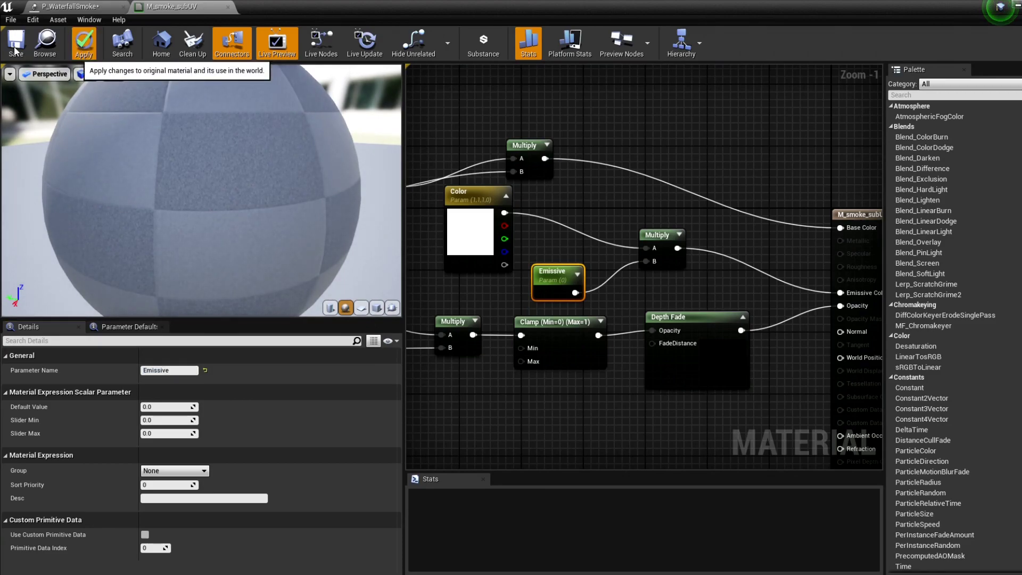
left_click(16, 50)
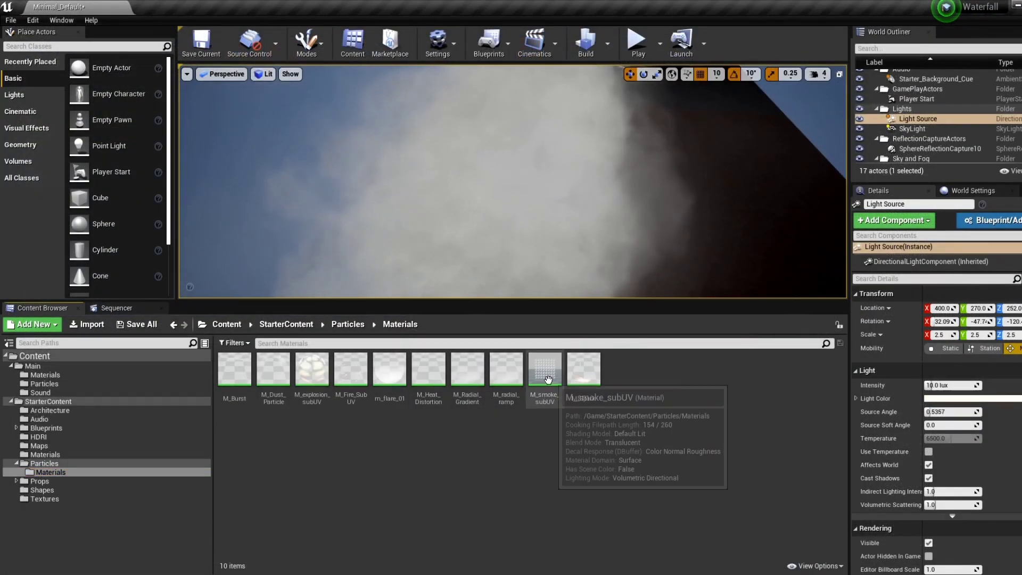
Create a material instance of M_smoke_subUV with the name M_smoke_subUV_Inst and open it.
right_click(549, 380)
left_click(615, 94)
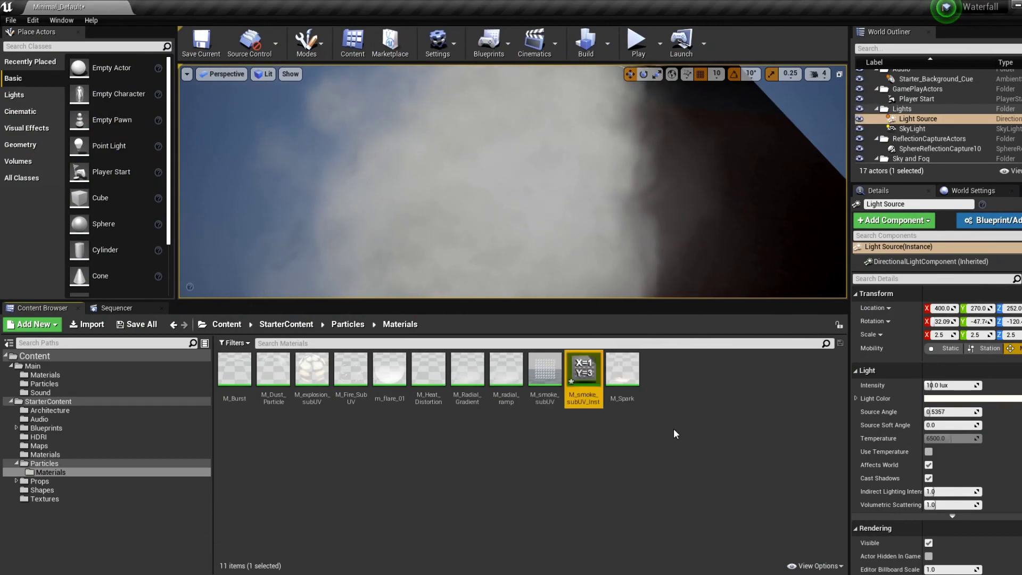
double_click(583, 370)
Enable the Color and Emissive overrides in the instance, set Emissive to 1, and save it.
left_click(767, 128)
left_click(767, 154)
left_click(874, 154)
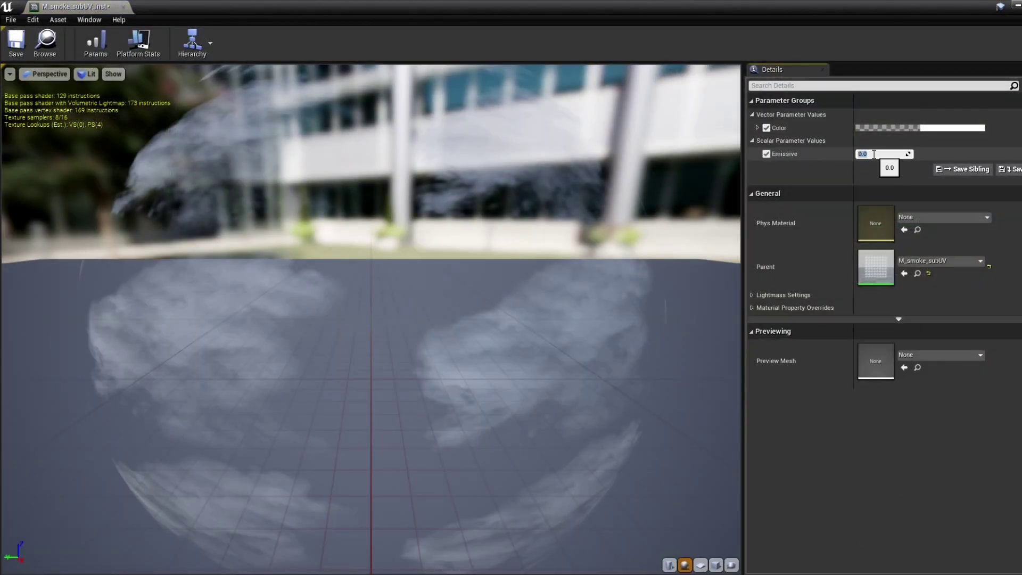
type("1")
key("Return")
left_click(44, 44)
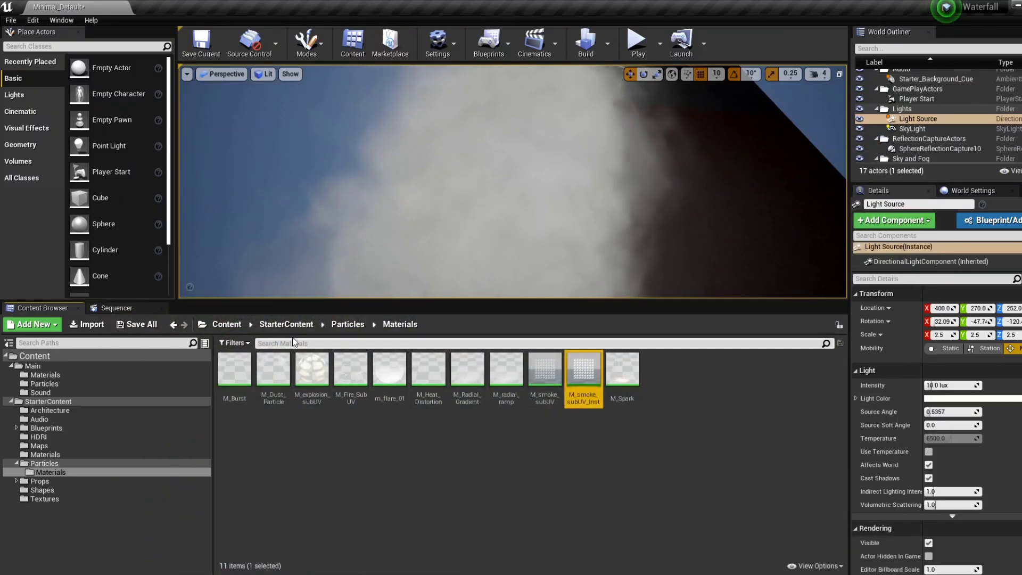
Select the smoke in the level, reopen its P_WaterfallSmoke template and assign M_smoke_subUV_Inst as the first emitter's material.
left_click(426, 213)
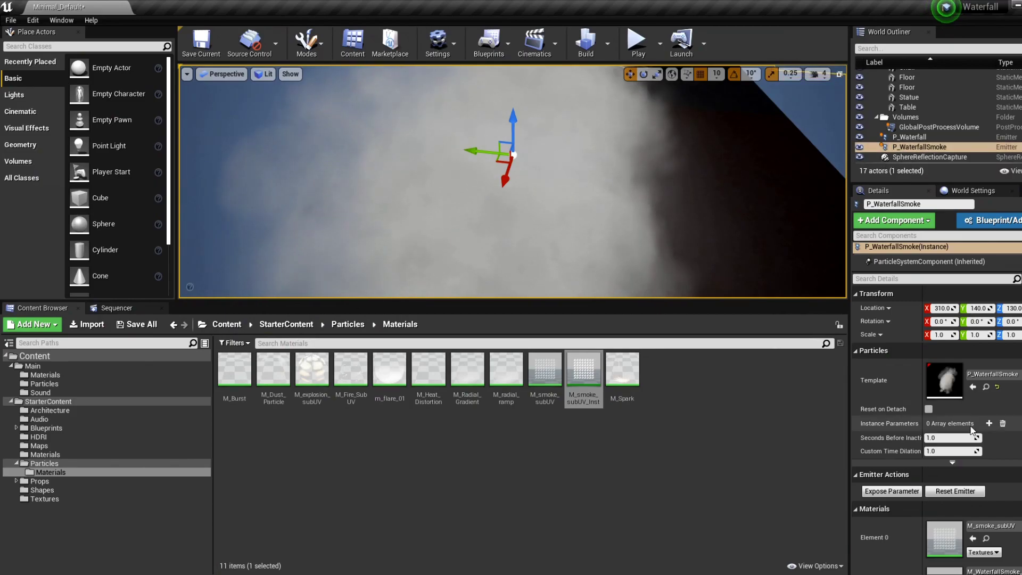
left_click(986, 388)
double_click(281, 376)
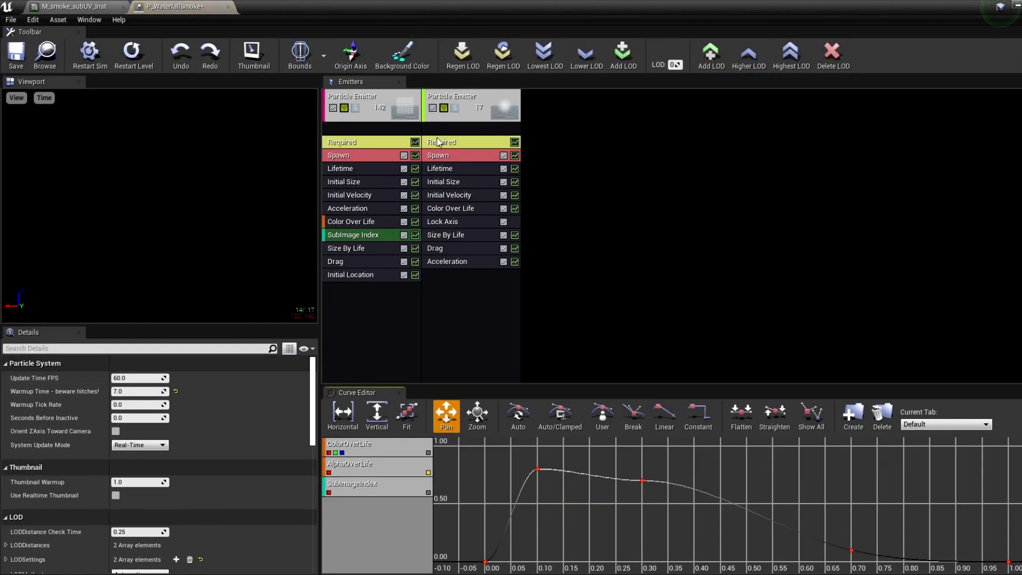
left_click(362, 148)
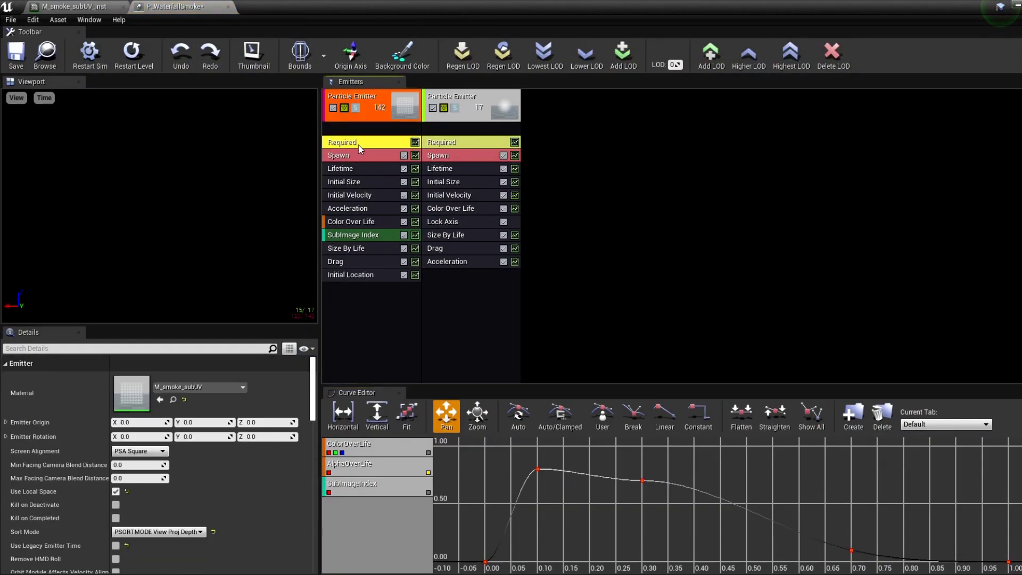
left_click(199, 385)
left_click(224, 324)
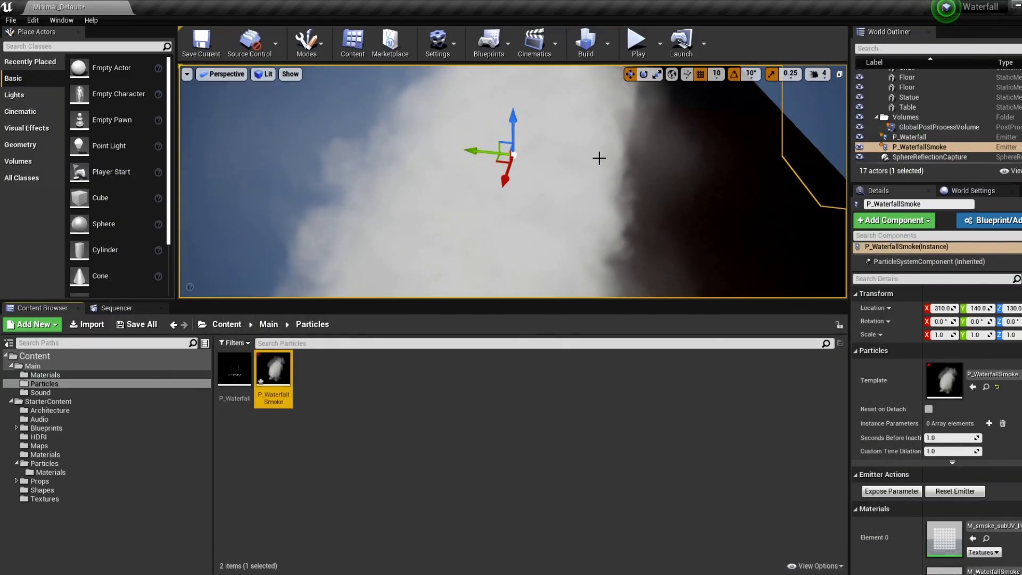
Focus on the smoke emitter in the level and examine the brightened waterfall from farther away.
key("f")
mouse_move(512, 181)
left_mouse_down("alt")
mouse_move(672, 187)
mouse_move(613, 197)
mouse_move(522, 176)
left_mouse_up("alt")
right_click_drag(512, 181, 639, 178)
right_click_drag(512, 181, 613, 176)
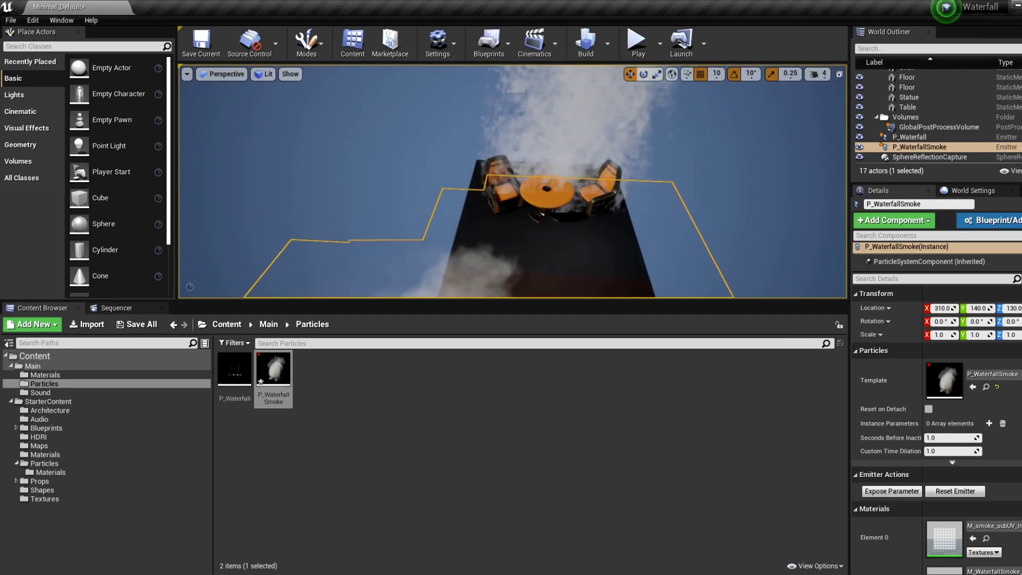
Open M_WaterfallSmoke from the Main Materials folder and examine its emissive and opacity node connections.
left_click(117, 375)
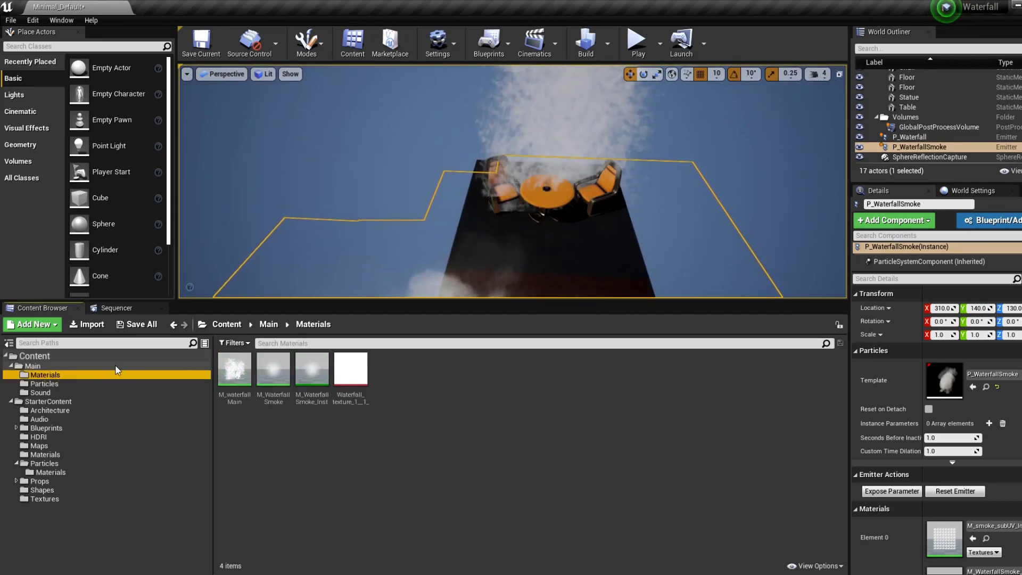
left_click(47, 401)
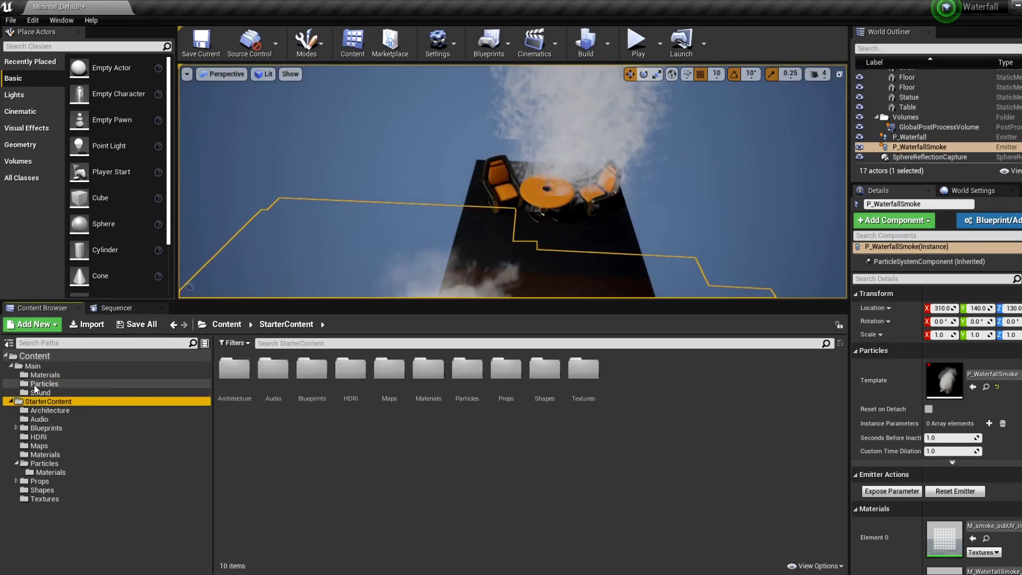
left_click(44, 375)
double_click(273, 367)
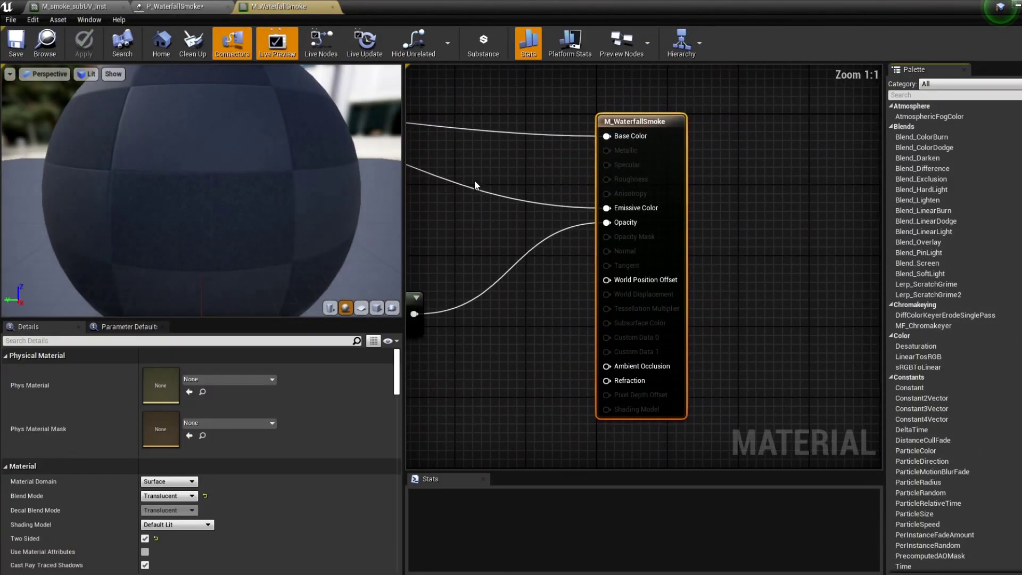
scroll(480, 176, "down", 3)
scroll(579, 203, "up", 1)
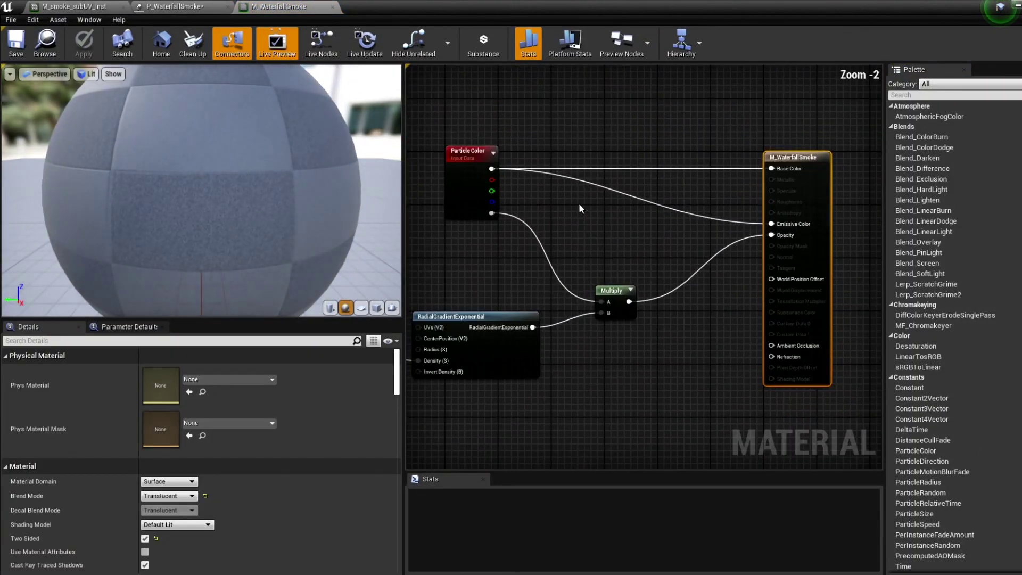
scroll(580, 203, "down", 2)
right_click_drag(650, 201, 722, 218)
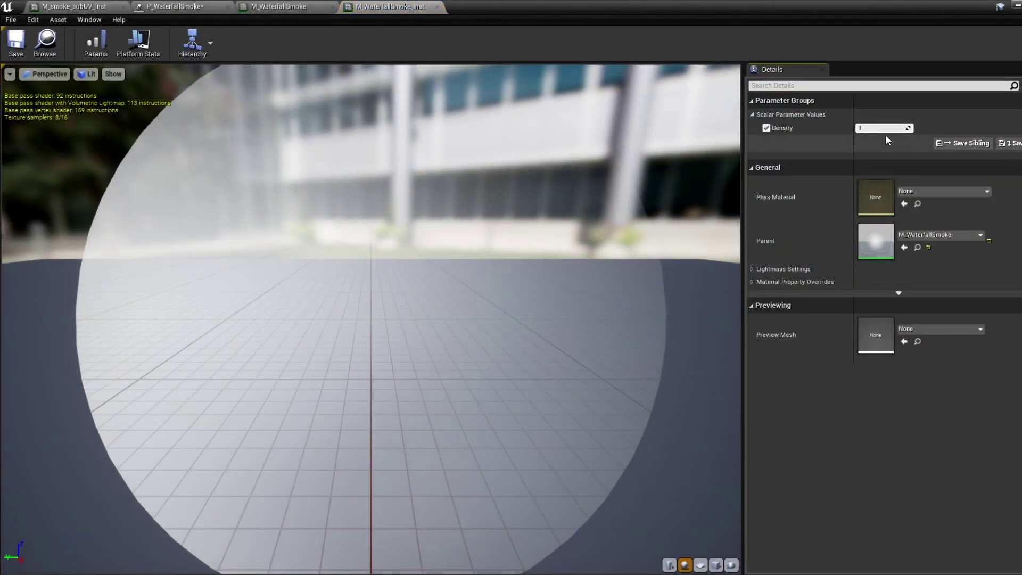
Set the Density of M_WaterfallSmoke_Inst to 1, save the instance and view the smoke in the level.
key("Return")
left_click(27, 51)
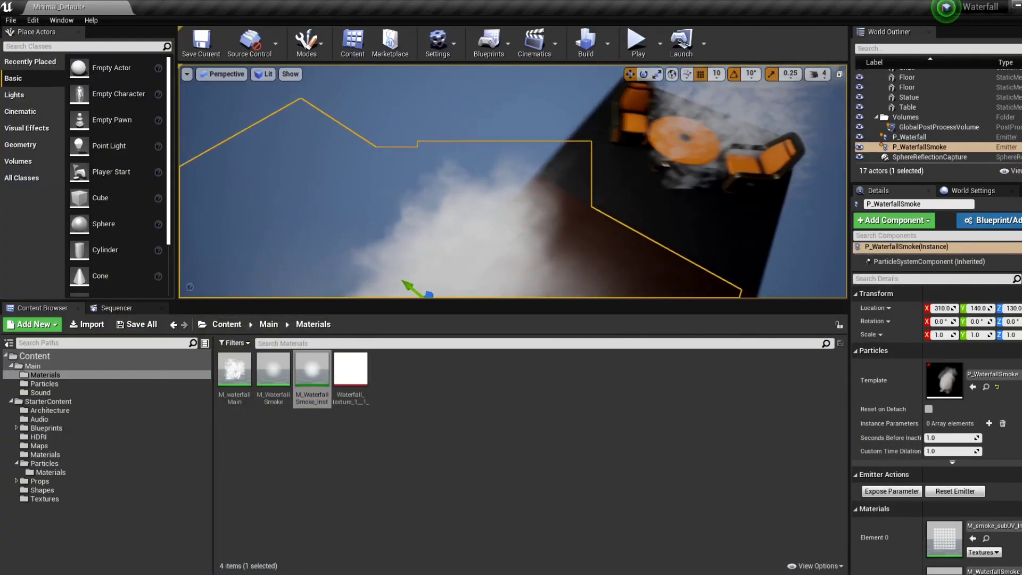
right_click_drag(595, 194, 559, 170)
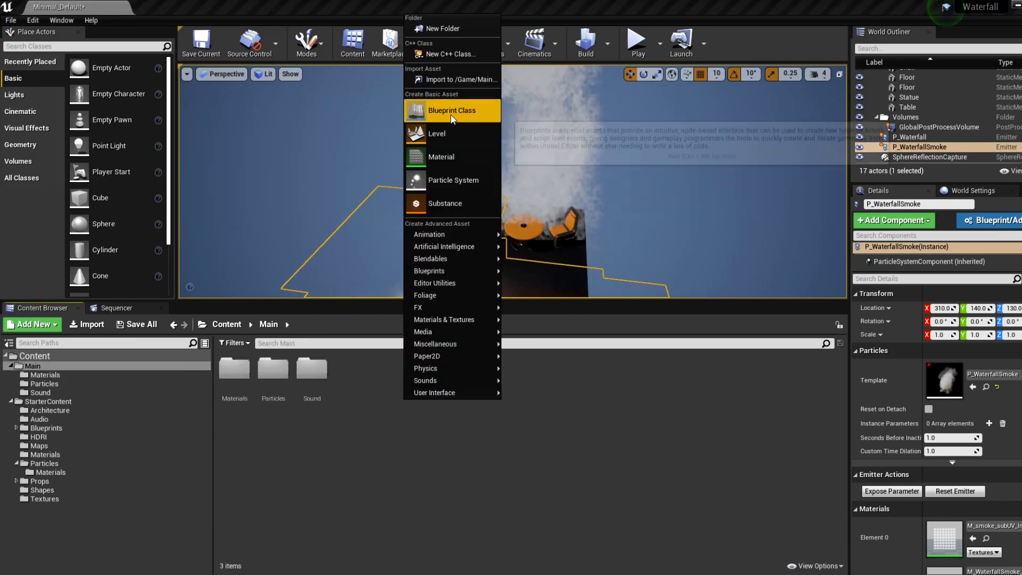
Create a Blueprint Class named BP_waterfall in the Main folder.
left_click(452, 110)
left_click(440, 197)
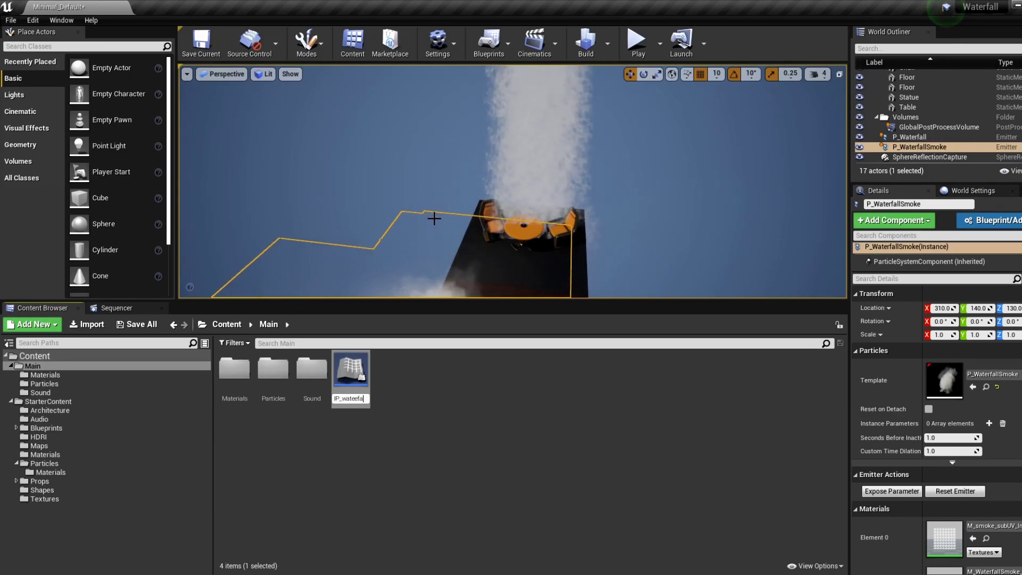
type("BP_waterfall")
key("Return")
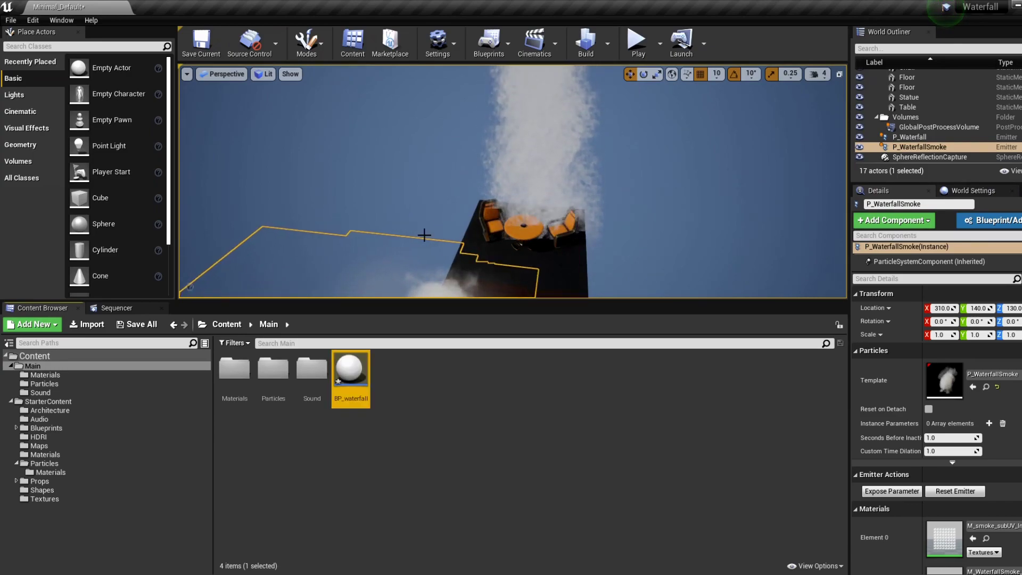
Open the BP_waterfall Blueprint and add P_Waterfall and P_WaterfallSmoke from the Particles folder as components.
double_click(343, 390)
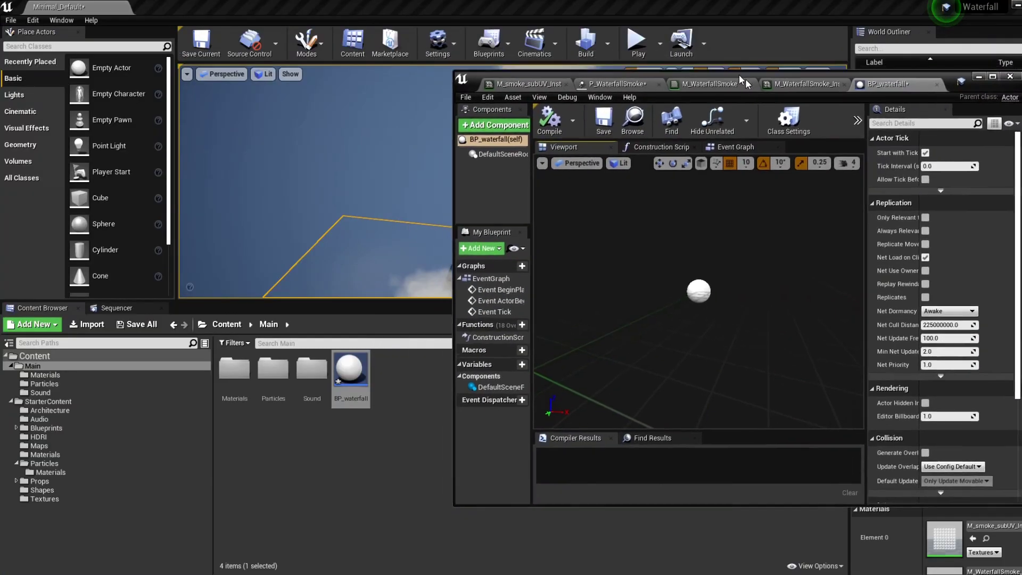
left_click(42, 384)
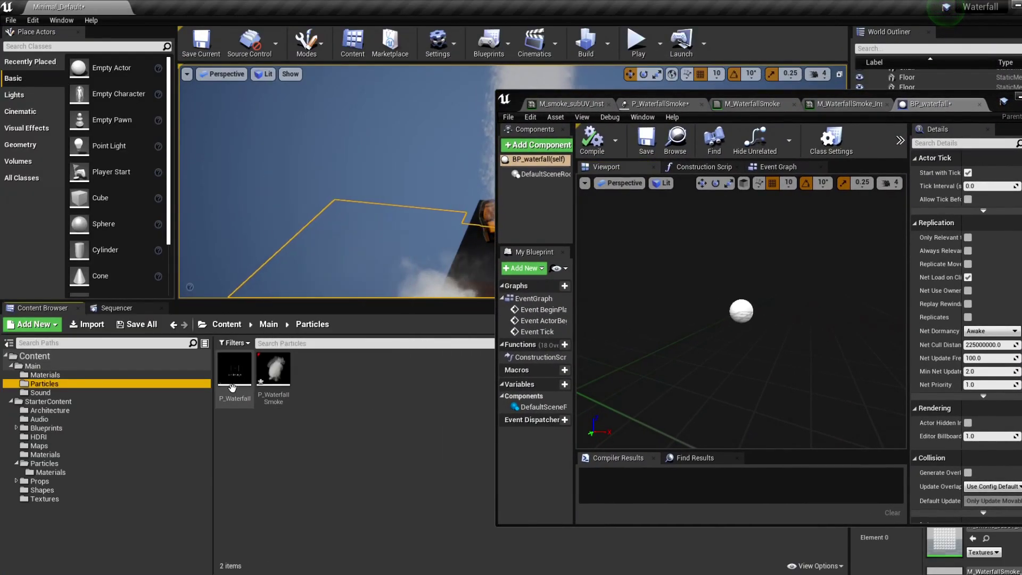
left_click_drag(245, 394, 548, 177)
left_click_drag(265, 374, 526, 174)
left_click(537, 213)
left_click(545, 195)
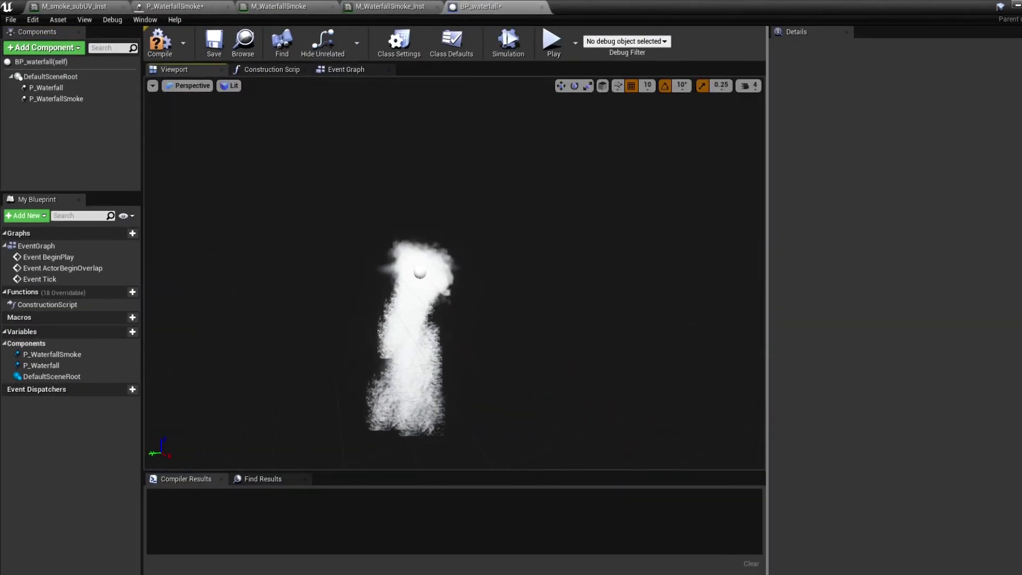
Raise the P_Waterfall component above the smoke to about Z 1220 and shift it to about Y -160.
left_click(390, 337)
right_click_drag(391, 337, 405, 269)
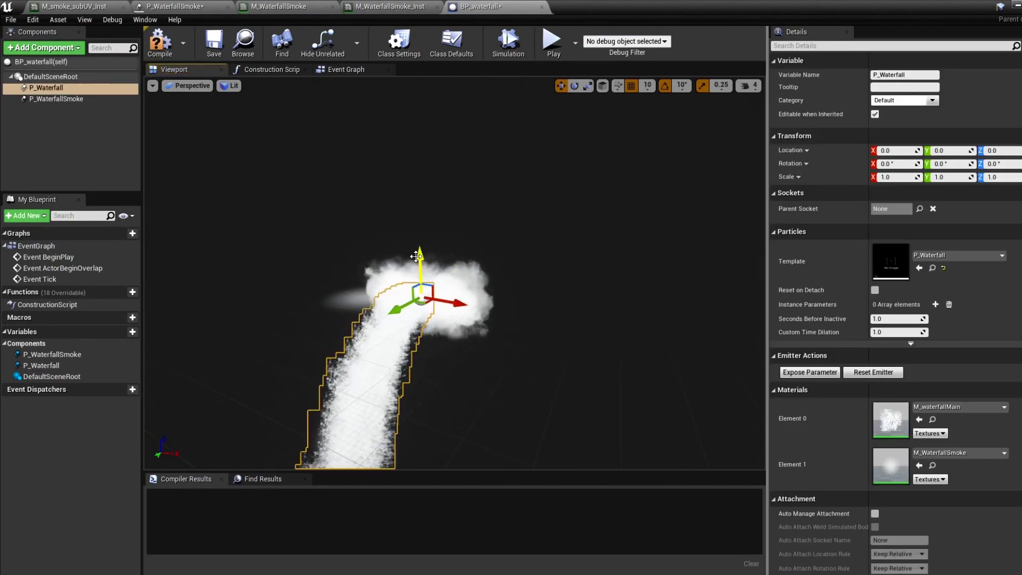
left_click_drag(416, 255, 420, 236)
right_click_drag(437, 181, 436, 139)
scroll(436, 182, "down", 4)
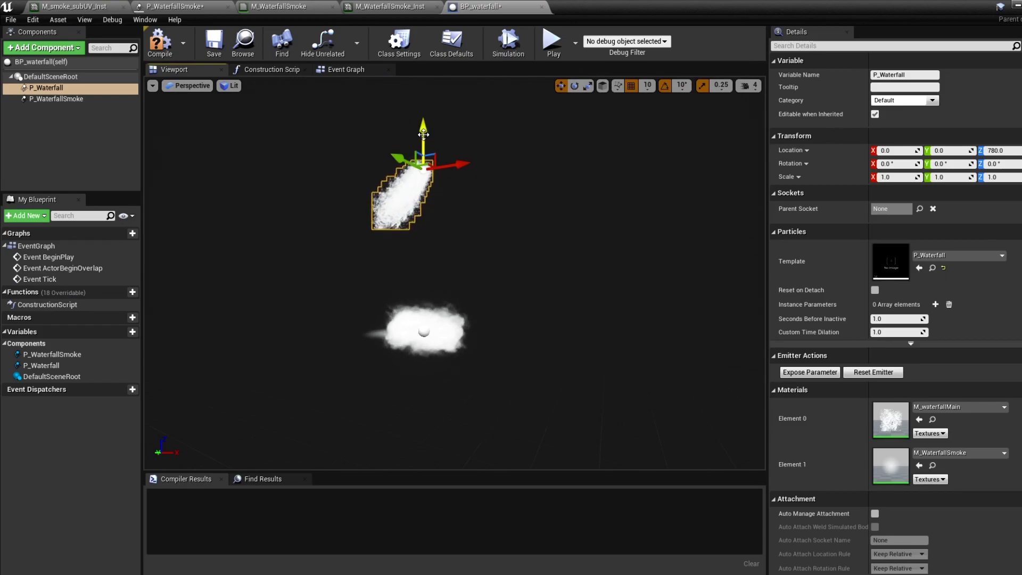
left_click_drag(423, 134, 426, 98)
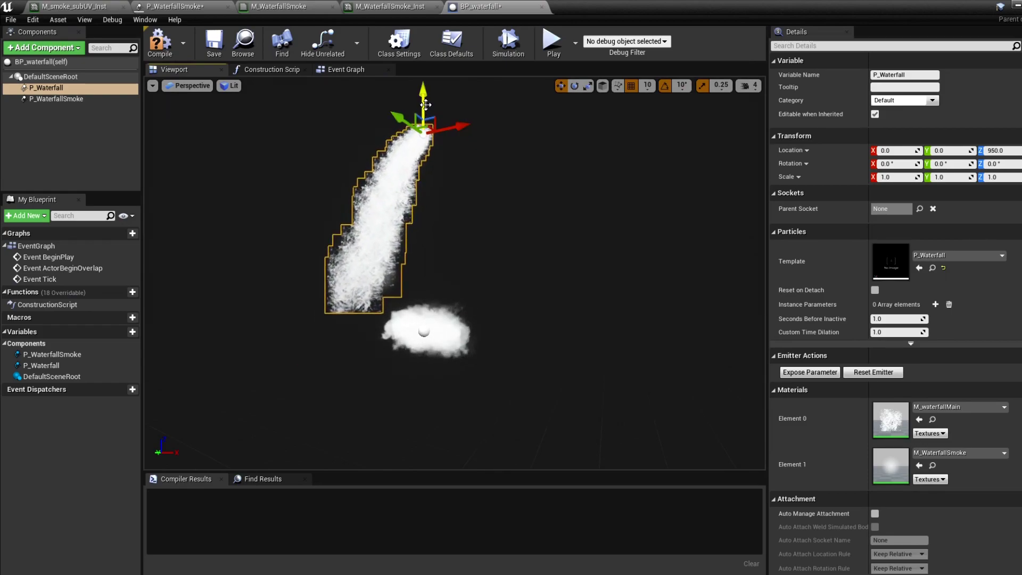
scroll(451, 141, "down", 3)
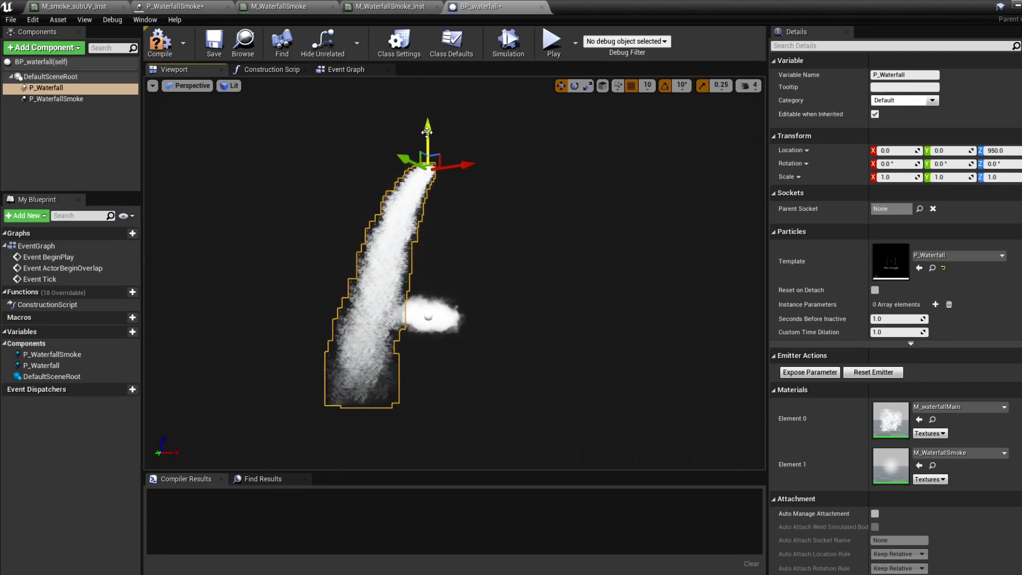
right_click_drag(458, 203, 505, 205)
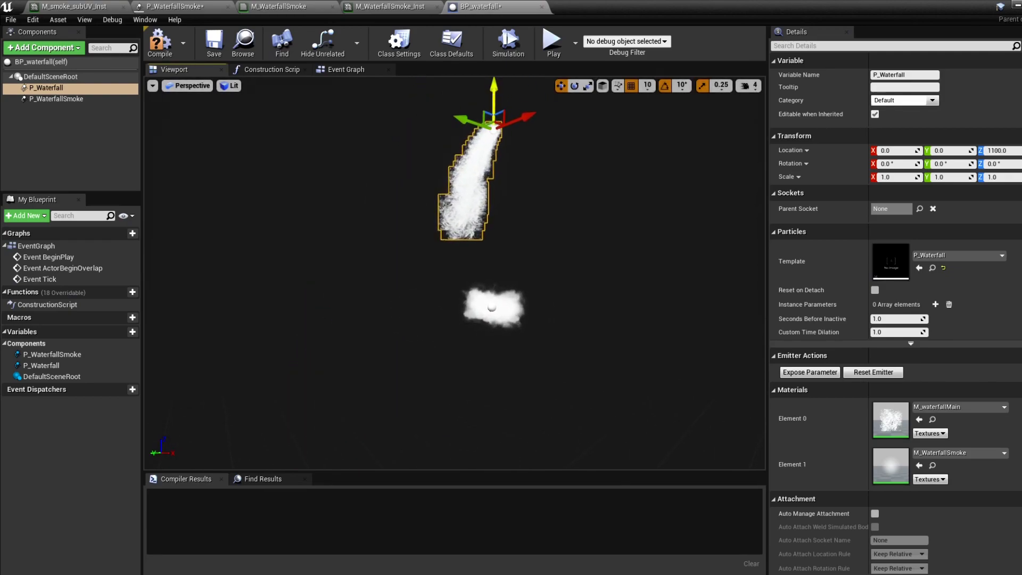
mouse_move(483, 167)
right_mouse_down()
mouse_move(482, 125)
mouse_move(487, 213)
mouse_move(497, 125)
mouse_move(524, 114)
mouse_move(479, 162)
right_mouse_up()
left_click_drag(374, 177, 405, 179)
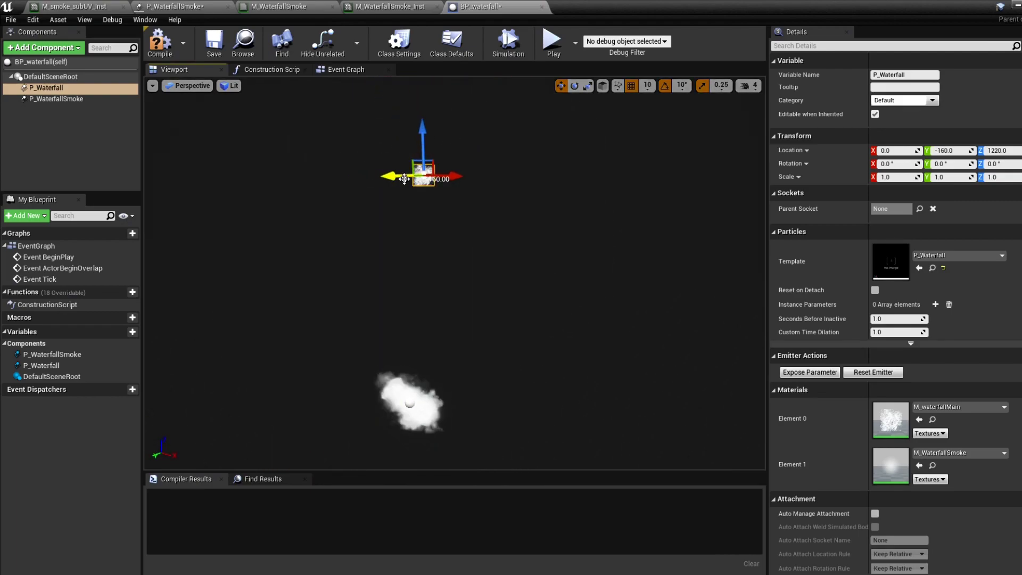
Compile BP_waterfall and delete the separate waterfall and smoke emitters from the level.
left_click(162, 46)
left_click(1016, 6)
right_click_drag(552, 173, 554, 202)
left_click(536, 137)
key("Delete")
left_click(478, 236)
key("Delete")
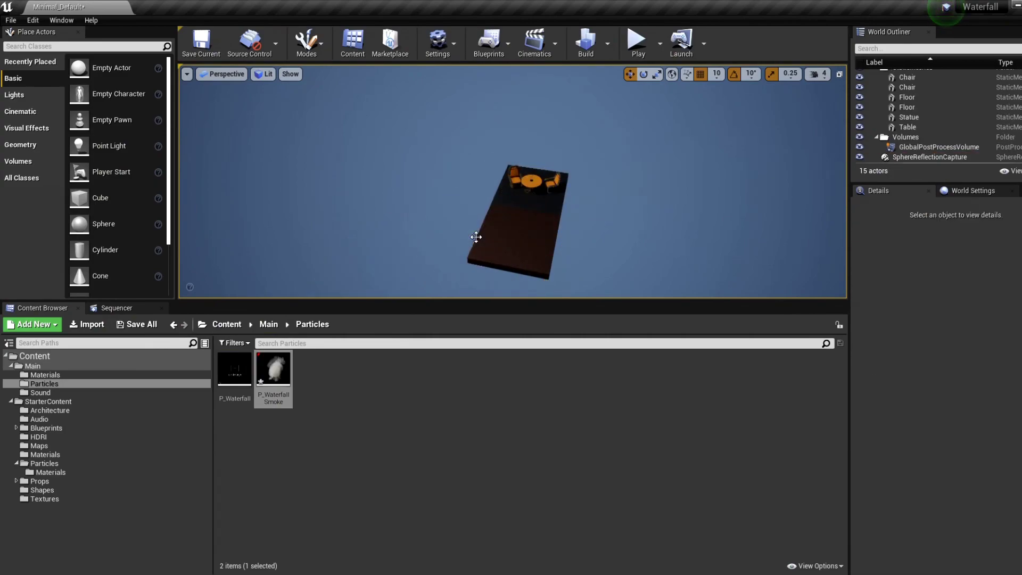
Place BP_waterfall from the Main folder into the level near the table and chairs.
left_click(52, 367)
left_click_drag(350, 368, 516, 209)
right_click_drag(516, 208, 509, 261)
left_click(509, 238)
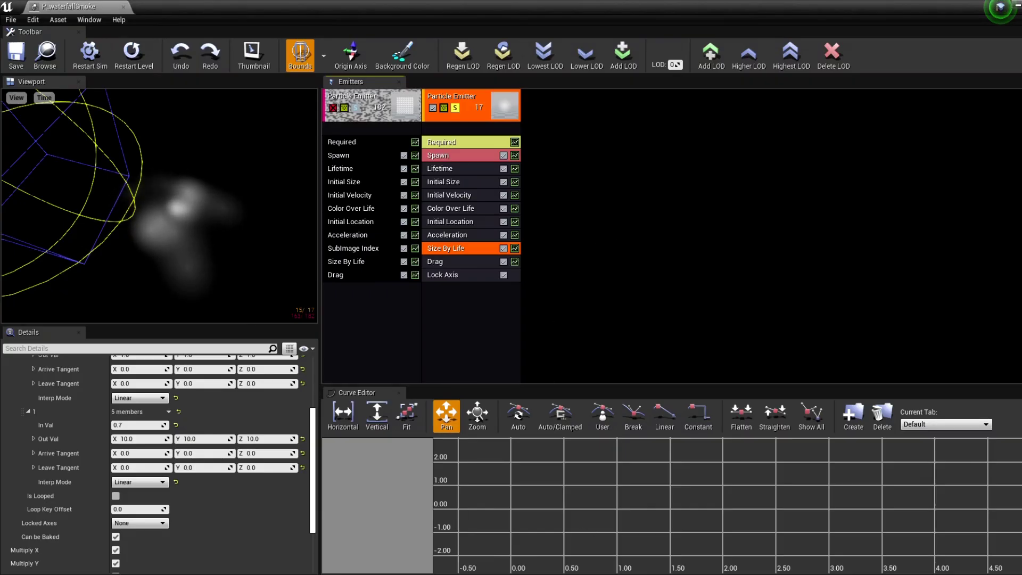
mouse_move(502, 574)
left_click(680, 538)
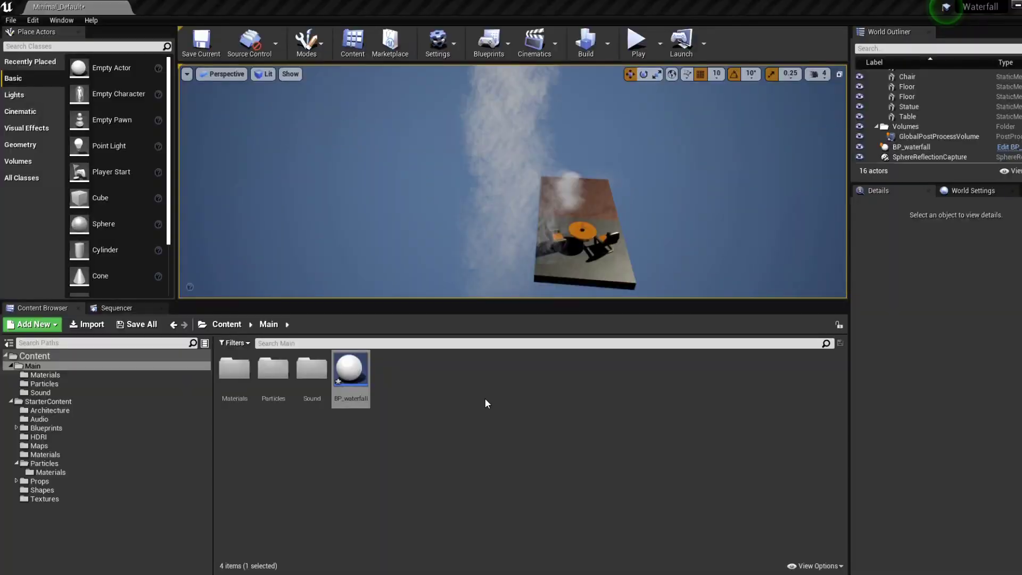
Move the P_WaterfallSmoke component in BP_waterfall to X -390 and Y -140 and rotate it -90 degrees about Z.
right_click_drag(426, 341, 422, 370)
left_click(430, 349)
left_click_drag(498, 352, 418, 360)
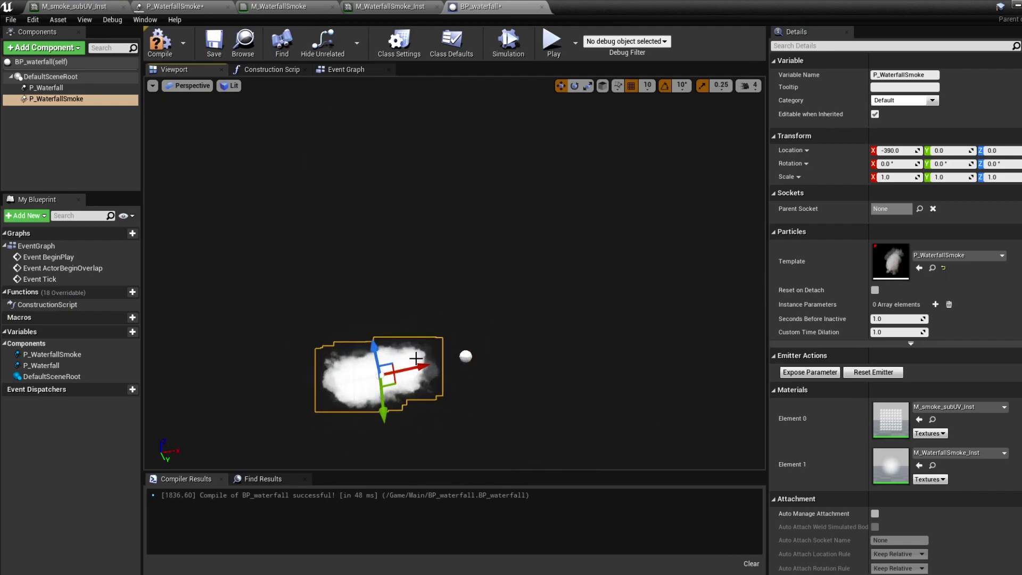
left_click_drag(382, 408, 380, 397)
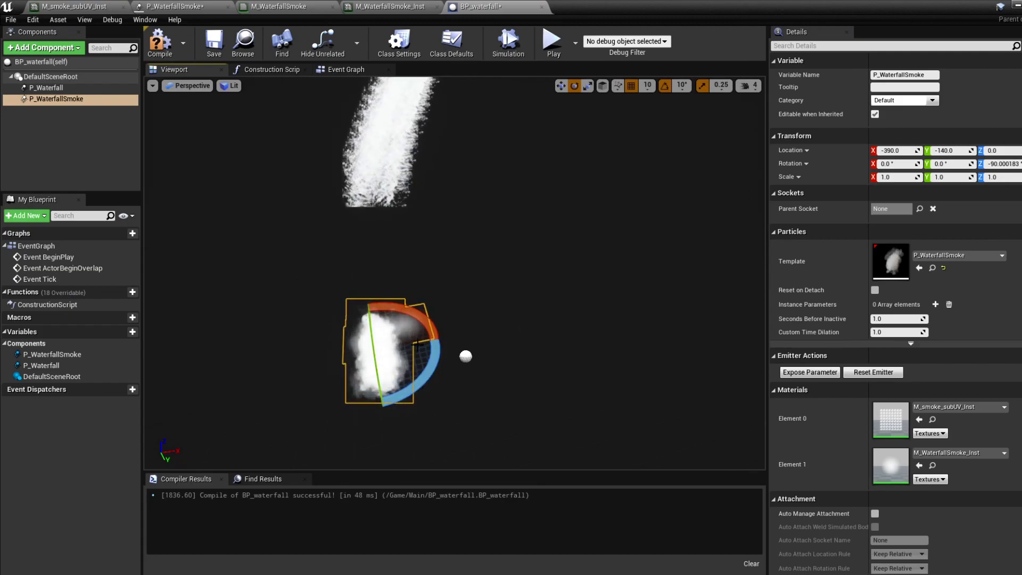
Shift the smoke component farther under the waterfall's base, keeping the level visible beside the Blueprint window, and compile BP_waterfall.
key("w")
left_click_drag(416, 346, 398, 349)
left_click_drag(709, 5, 921, 120)
right_click_drag(541, 165, 581, 165)
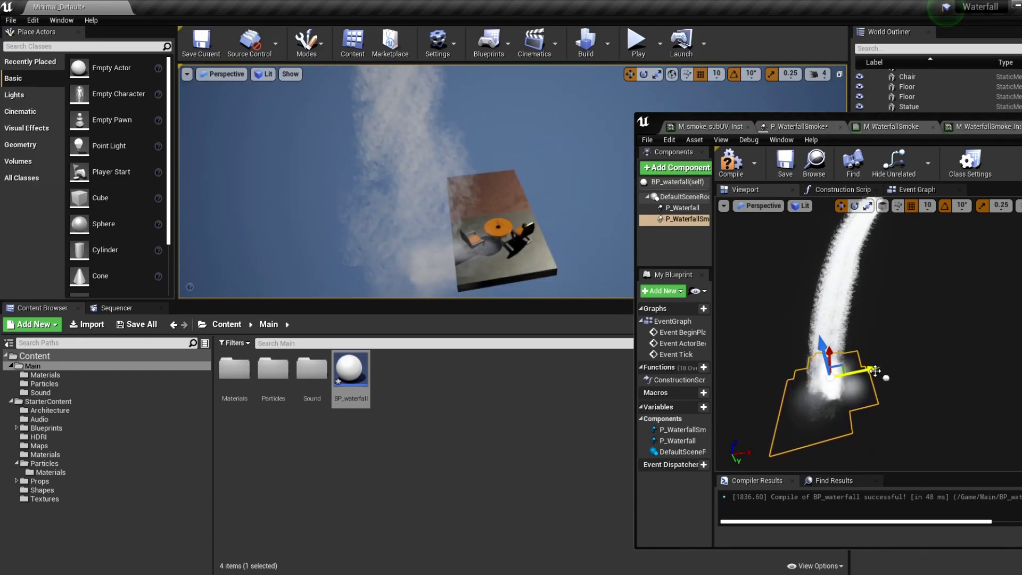
left_click_drag(876, 371, 860, 375)
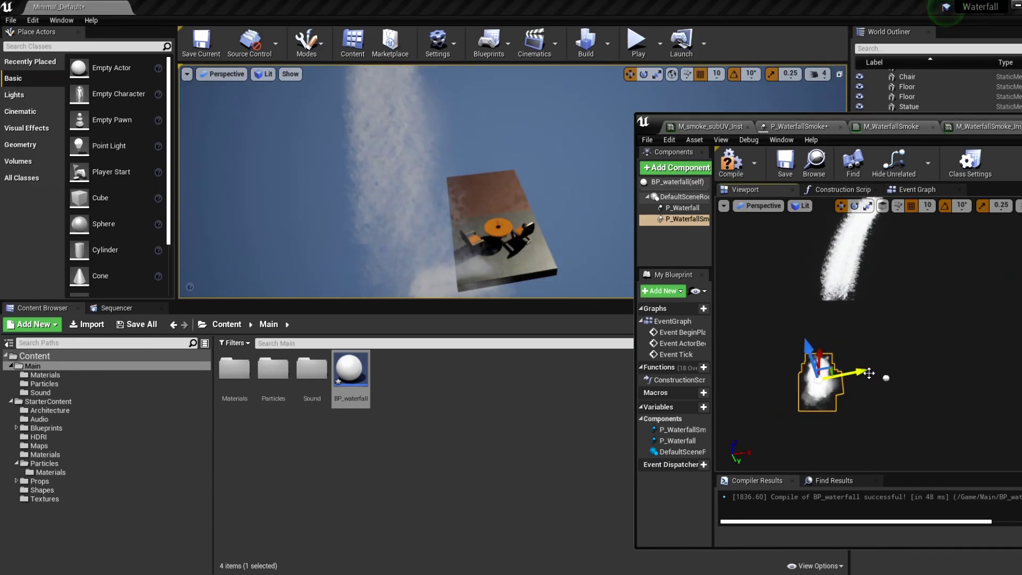
left_click(731, 160)
right_click_drag(405, 181, 375, 213)
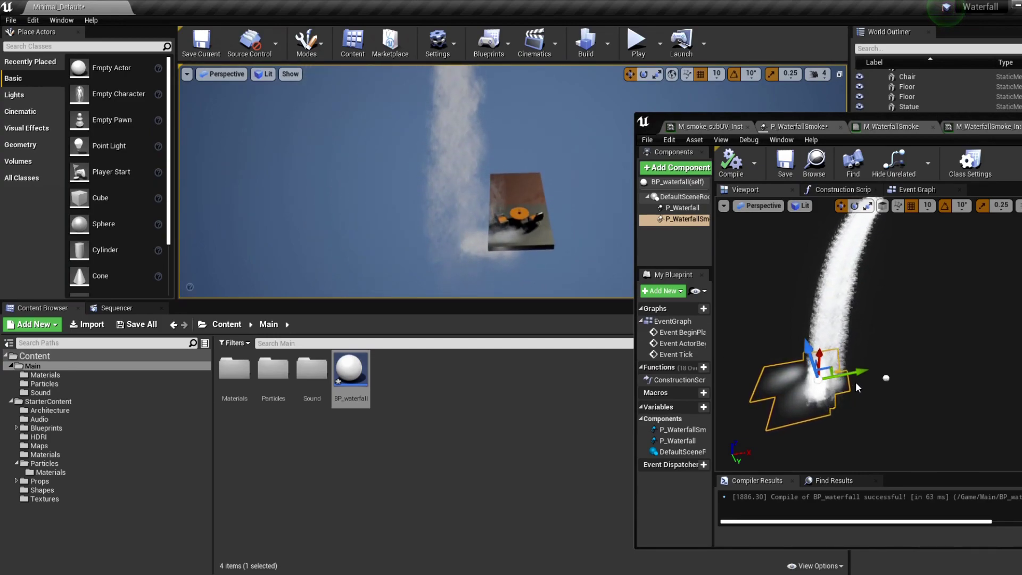
Fine-tune the smoke component's position beneath the falling water to about X -570 and Y -319.
right_click_drag(855, 371, 815, 388)
left_click_drag(893, 374, 890, 375)
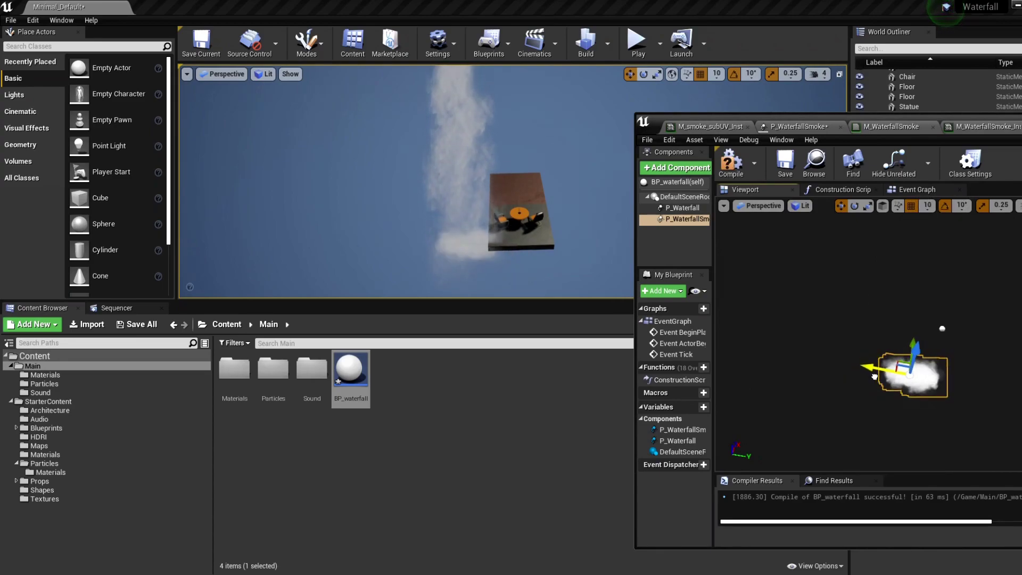
right_click_drag(865, 379, 905, 346)
Scale the P_WaterfallSmoke component to 2.5 on all axes, compile BP_waterfall and return to the level.
left_click(825, 283)
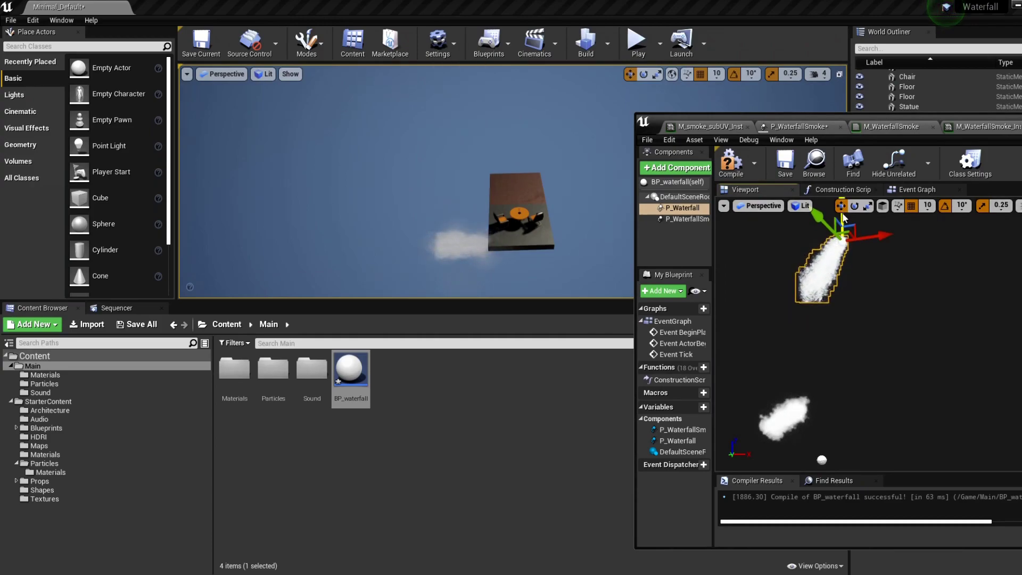
left_click(785, 423)
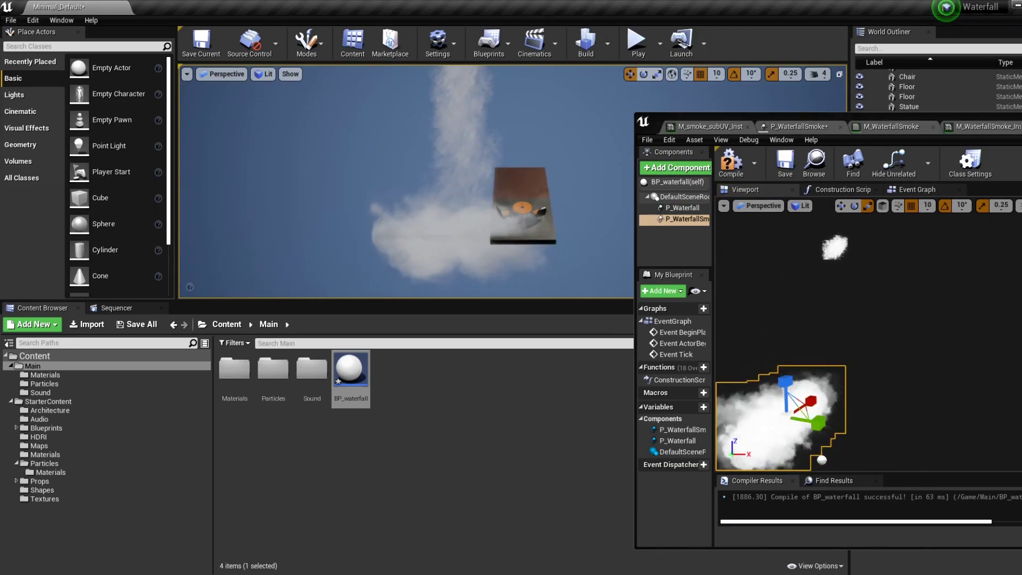
mouse_move(554, 226)
right_mouse_down()
mouse_move(555, 176)
mouse_move(554, 226)
right_mouse_up()
left_click(554, 225)
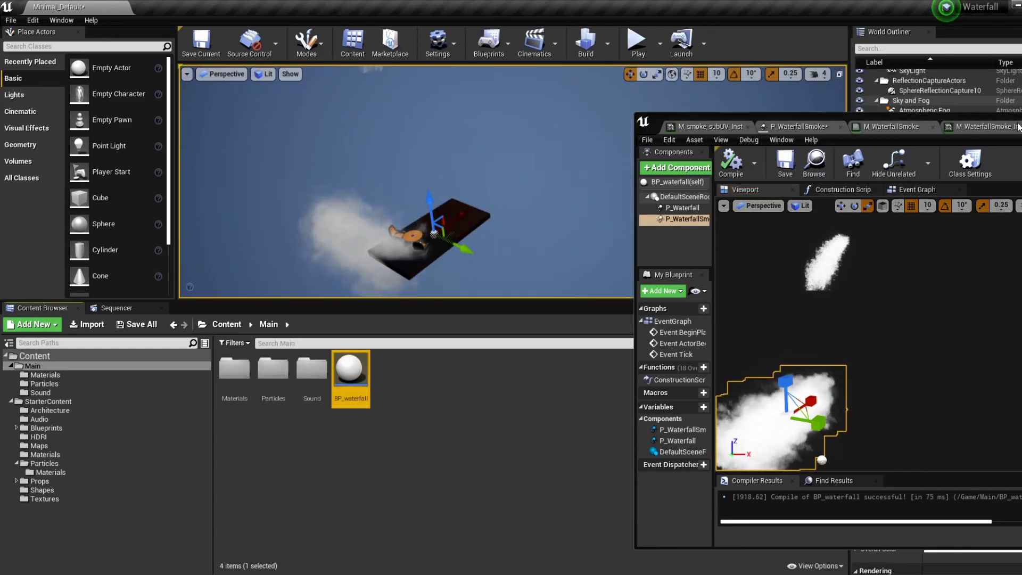
left_click_drag(1018, 120, 789, 146)
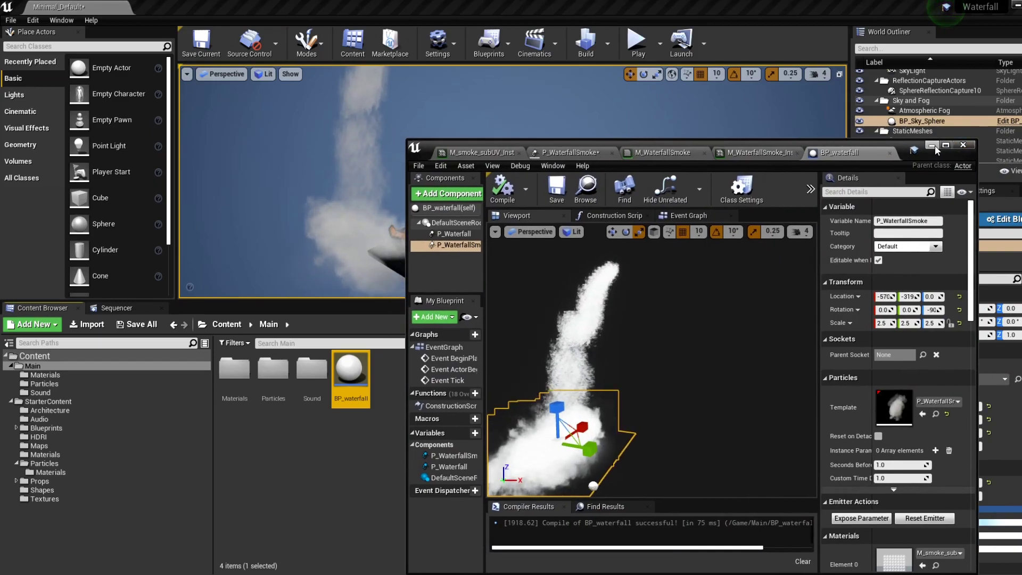
left_click(932, 145)
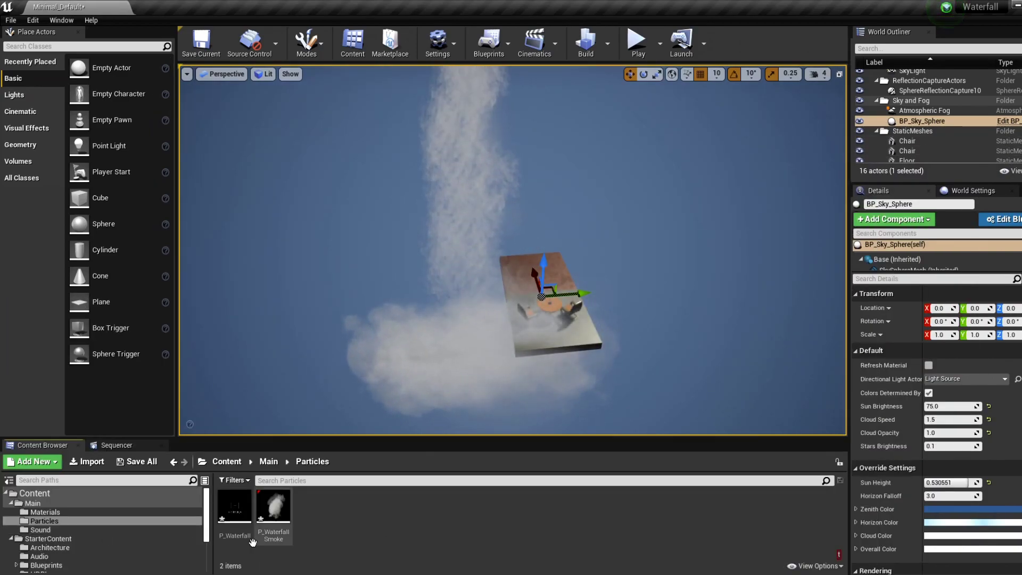
Open the Sound folder in Main and examine the waterfall in the level from several angles.
left_click(125, 530)
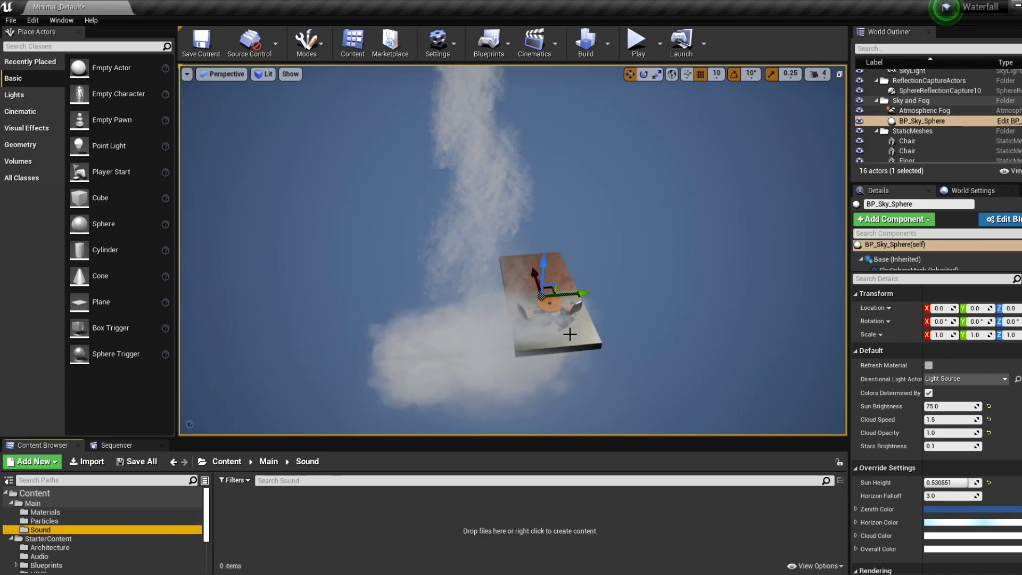
right_click_drag(441, 270, 441, 186)
right_click_drag(443, 272, 443, 304)
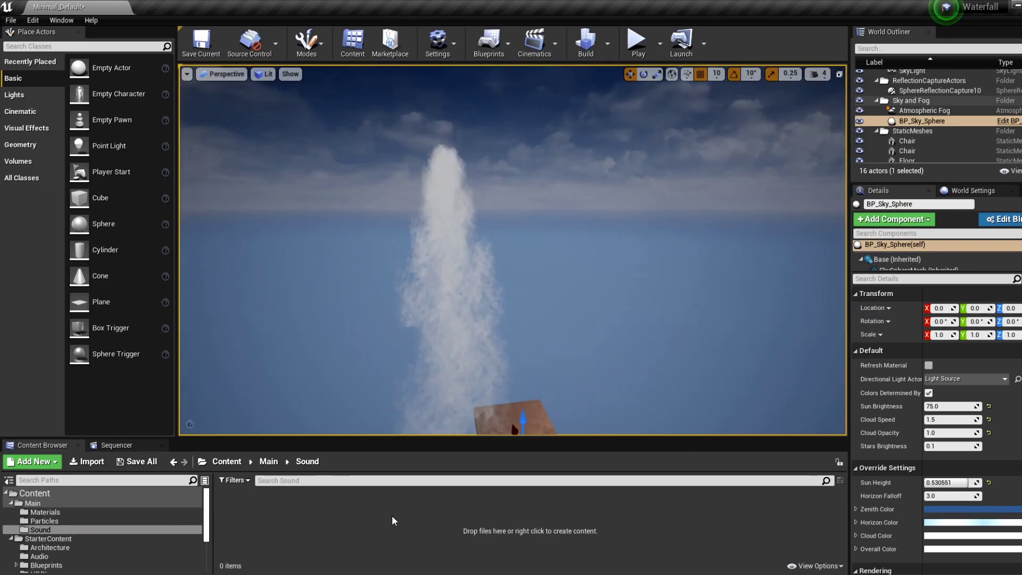
right_click_drag(516, 289, 469, 371)
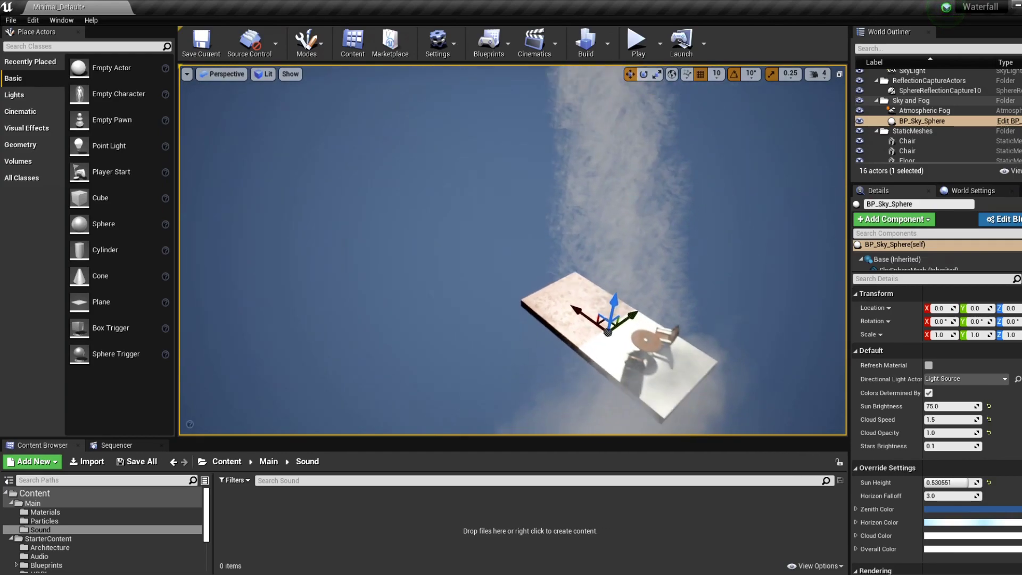
Open the P_Waterfall particle system from the Particles folder and find its fixed relative bounding box settings.
left_click(57, 513)
left_click(58, 520)
double_click(235, 506)
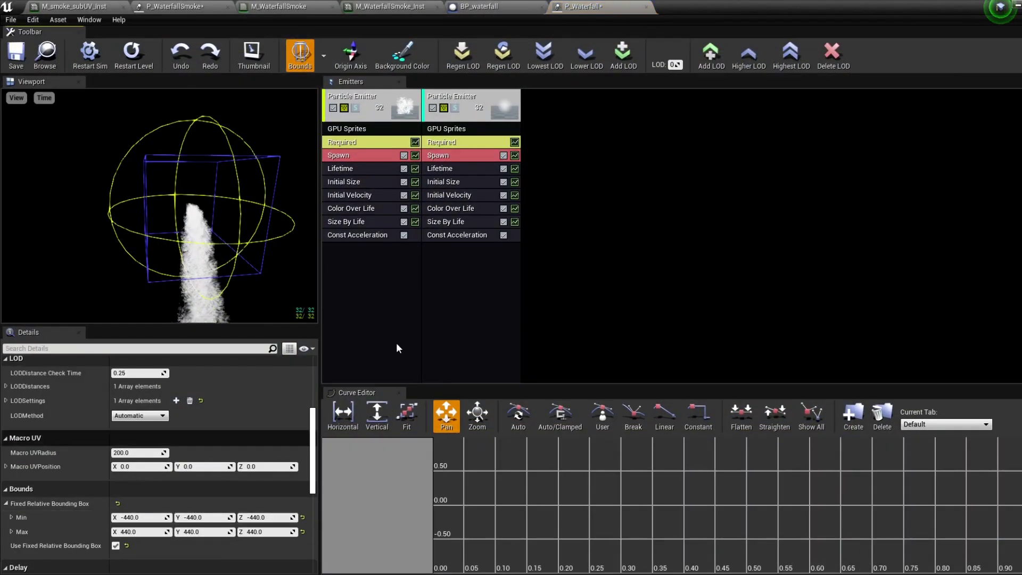
mouse_move(226, 250)
right_mouse_down()
mouse_move(216, 261)
mouse_move(226, 277)
mouse_move(226, 266)
right_mouse_up()
left_click(738, 140)
scroll(229, 242, "down", 3)
scroll(228, 243, "up", 3)
scroll(140, 446, "down", 5)
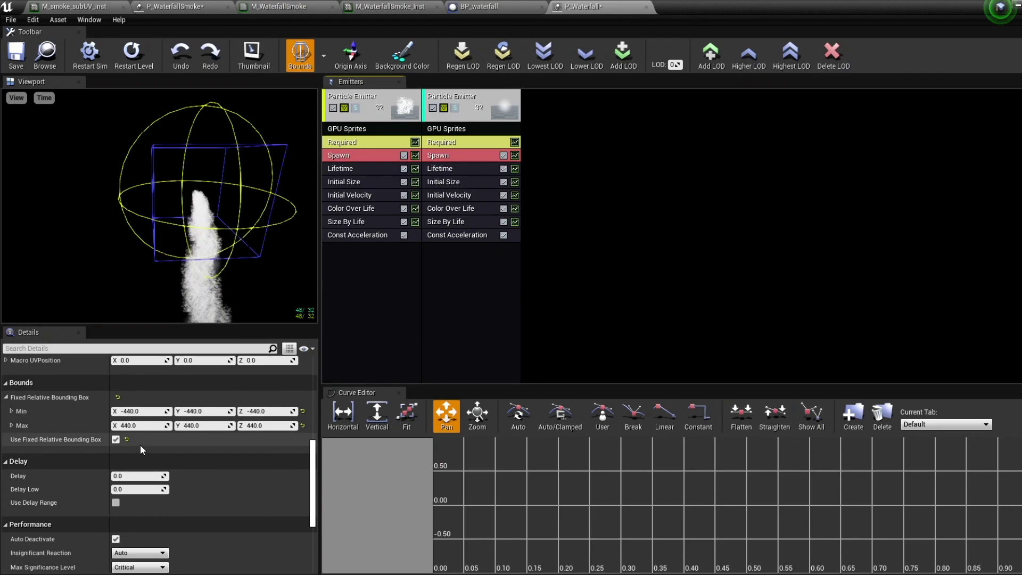
Set the fixed relative bounding box's maximum X to about 314 and its minimum X to -1000.
left_click(143, 412)
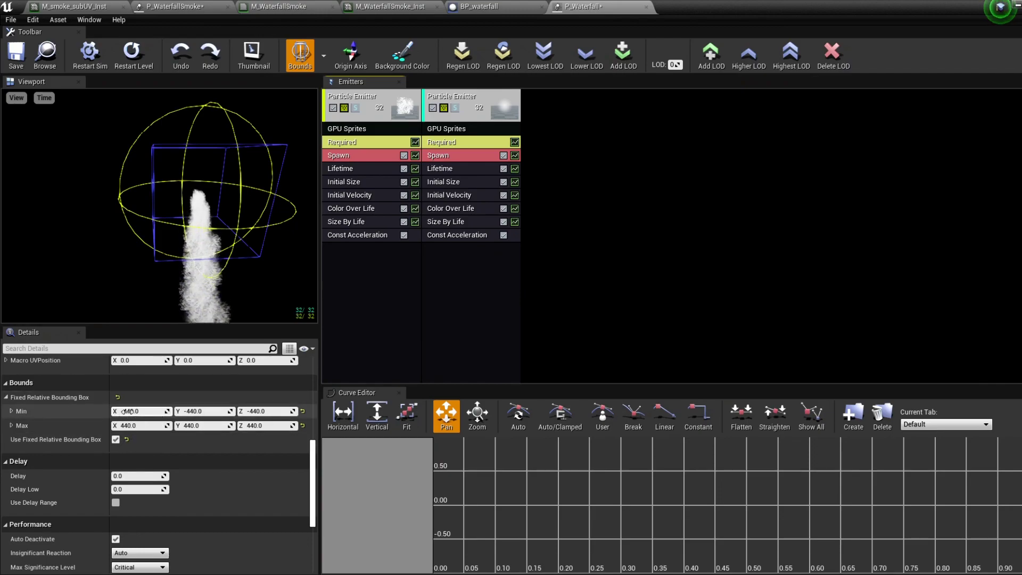
left_click(160, 459)
mouse_move(137, 426)
left_mouse_down()
mouse_move(171, 426)
mouse_move(127, 426)
left_mouse_up()
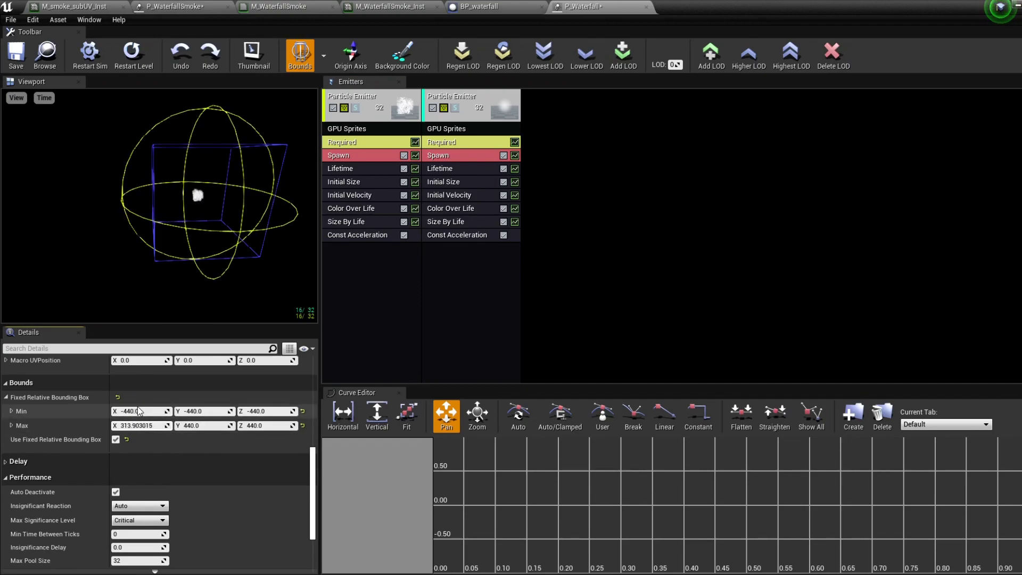
type("-1000")
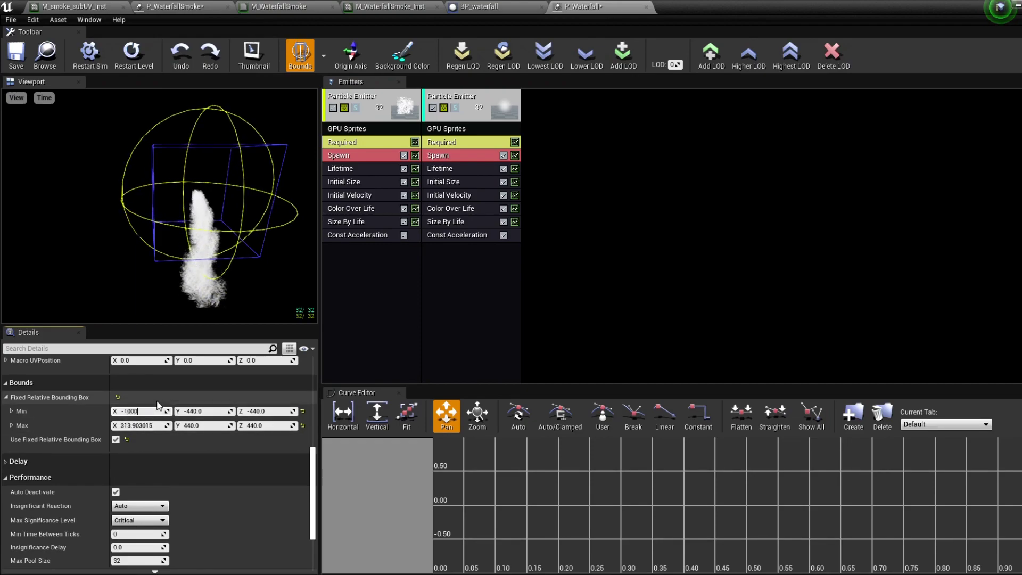
key("Tab")
Set the fixed relative bounding box's minimum Z to -1000 and inspect the bounds around the waterfall.
left_click_drag(140, 261, 91, 266)
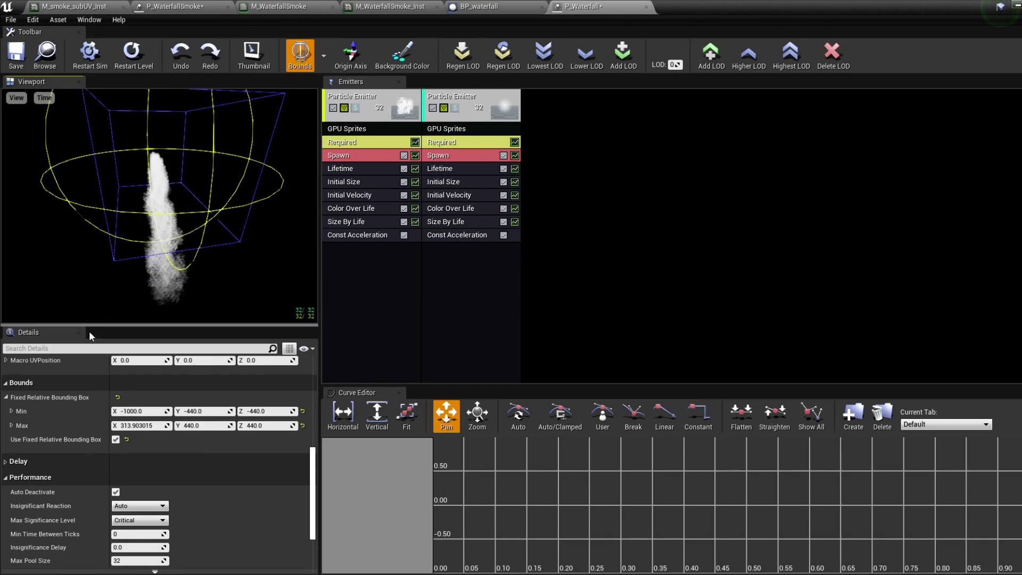
left_click(265, 411)
type("-10000")
key("Return")
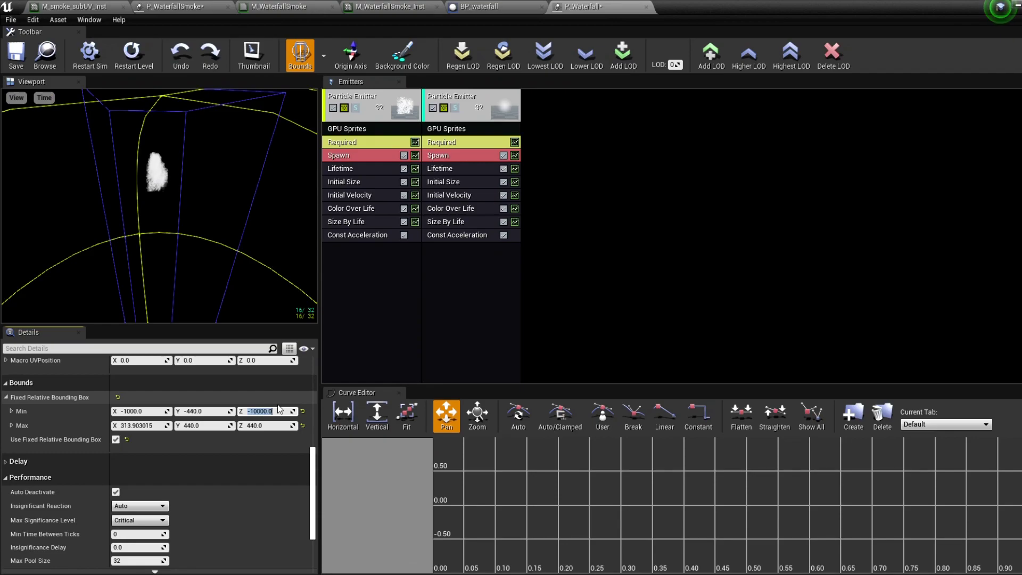
key("Return")
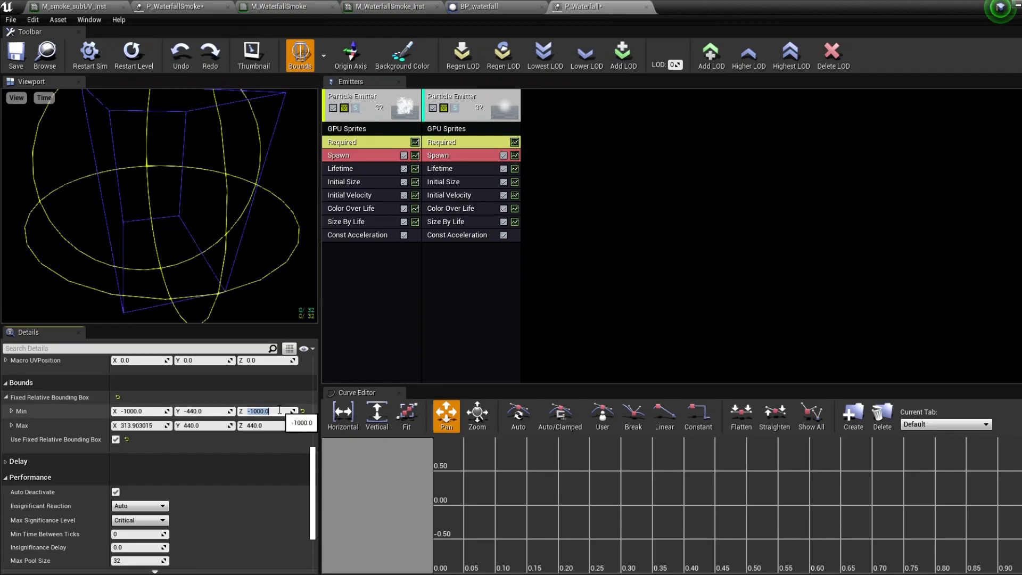
left_click_drag(197, 256, 255, 261)
right_click_drag(159, 213, 159, 234)
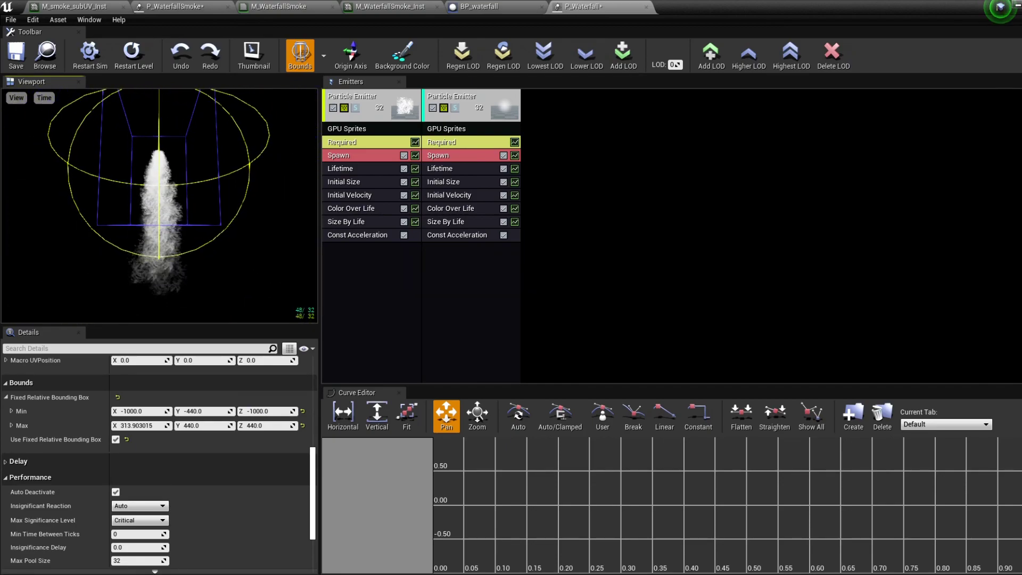
Set the fixed relative bounding box's minimum Z to -1250 and save the P_Waterfall particle system.
left_click(263, 411)
type("-1250")
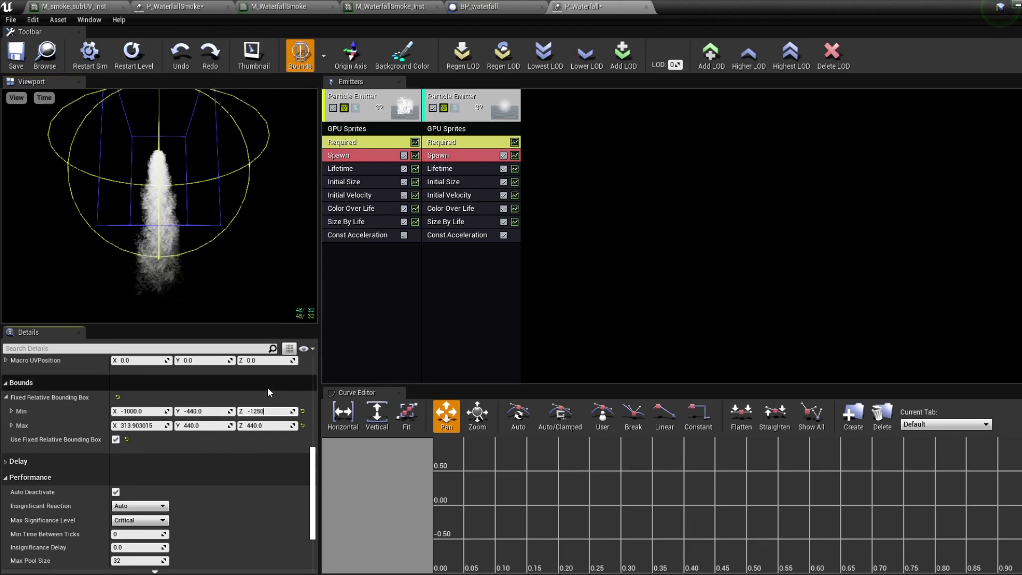
key("Return")
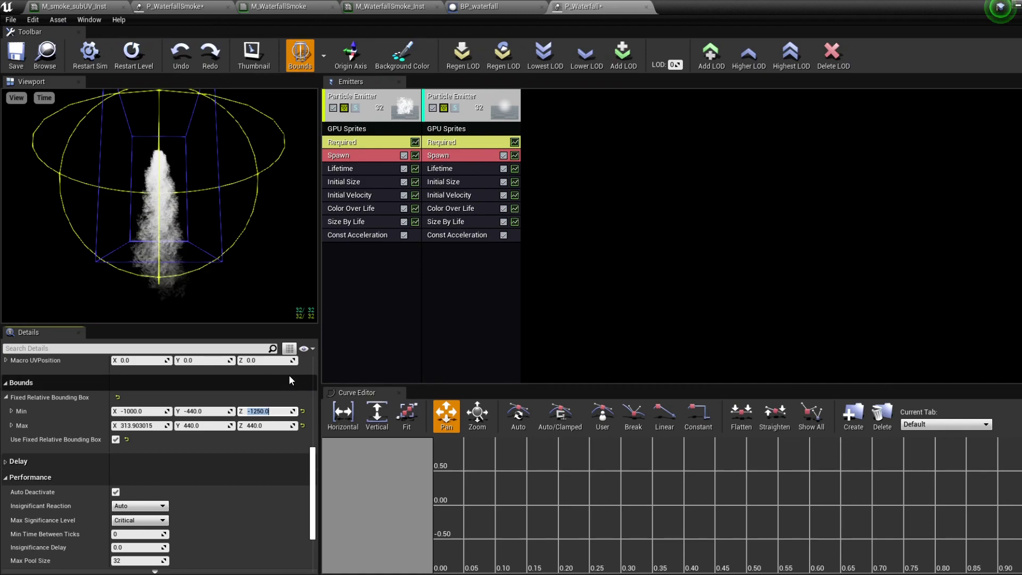
left_click(19, 65)
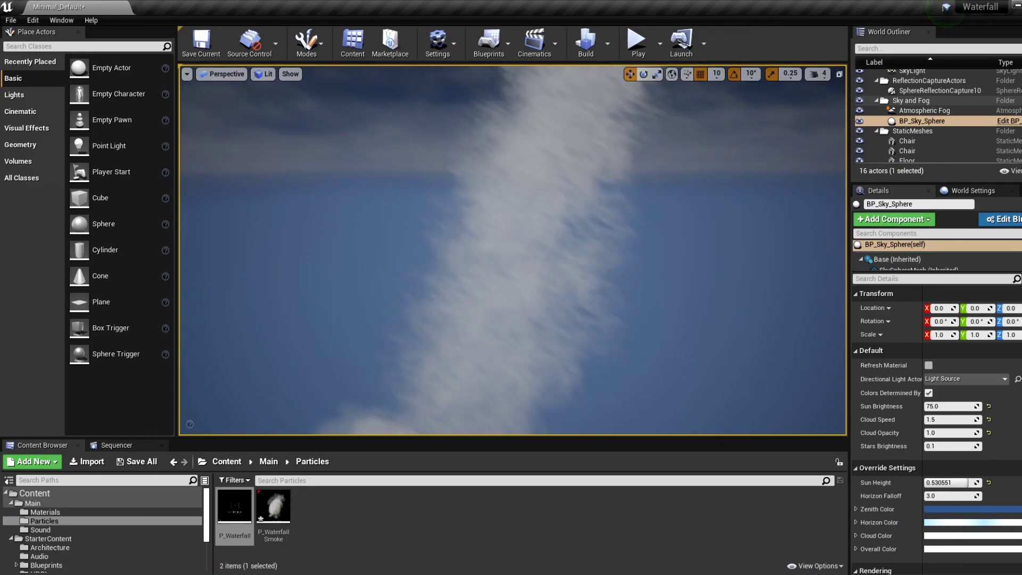
right_click_drag(513, 250, 503, 322)
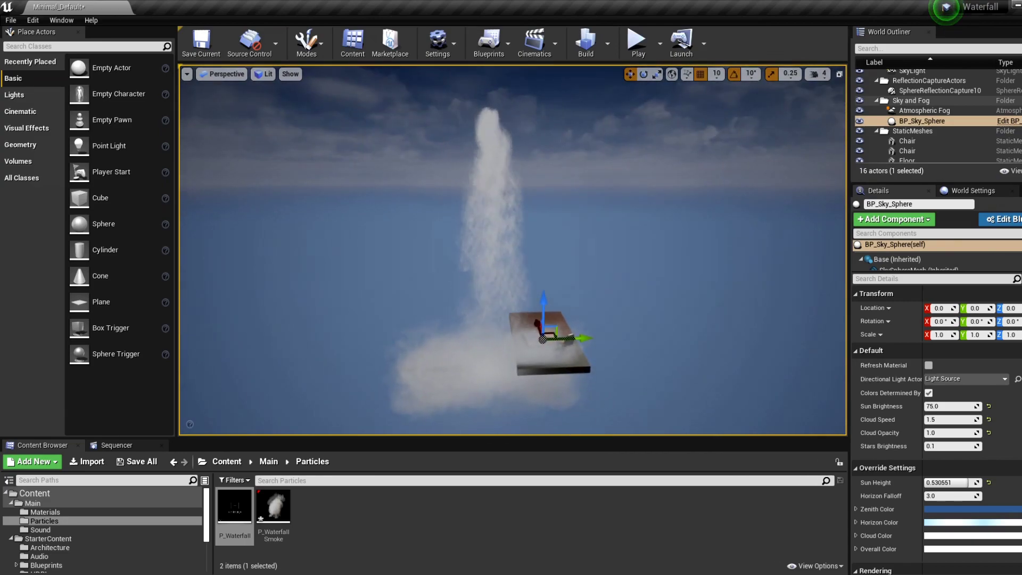
mouse_move(513, 250)
right_mouse_down()
mouse_move(511, 186)
mouse_move(513, 262)
right_mouse_up()
Import Waterfall Wave.wav from the Desktop into the Sound folder in Main.
left_click(73, 531)
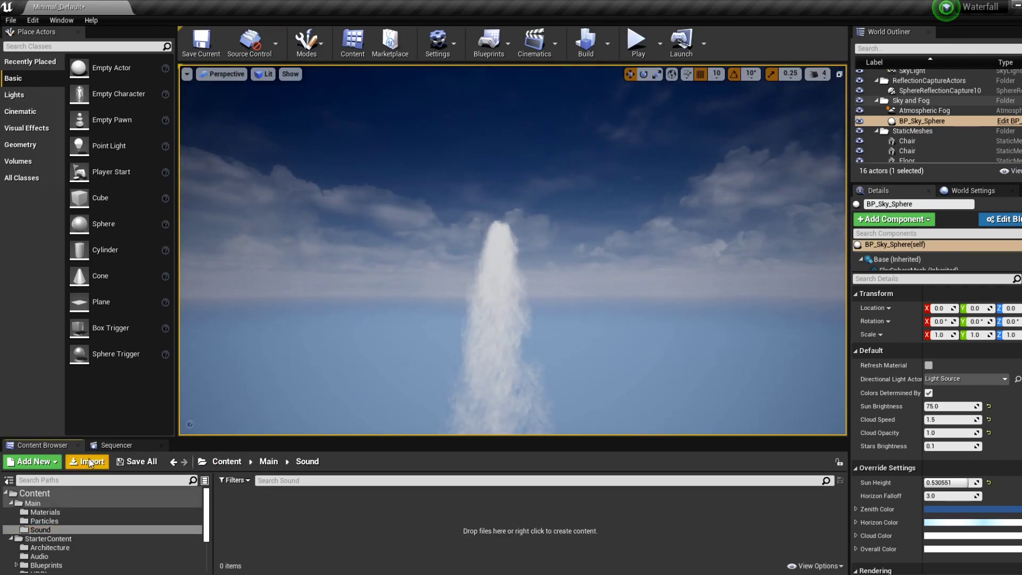
left_click(89, 462)
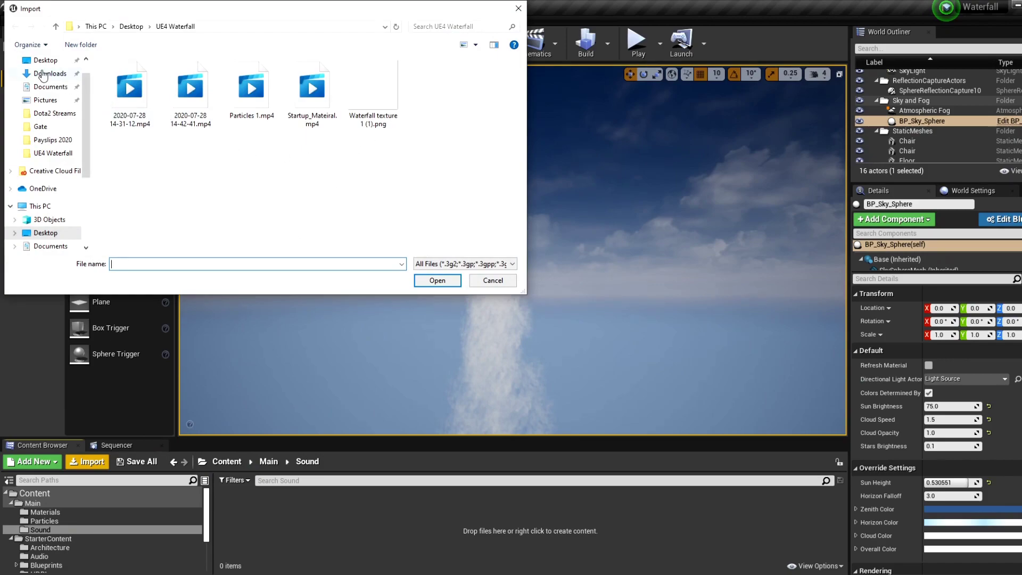
left_click(43, 61)
scroll(152, 141, "down", 5)
left_click(358, 170)
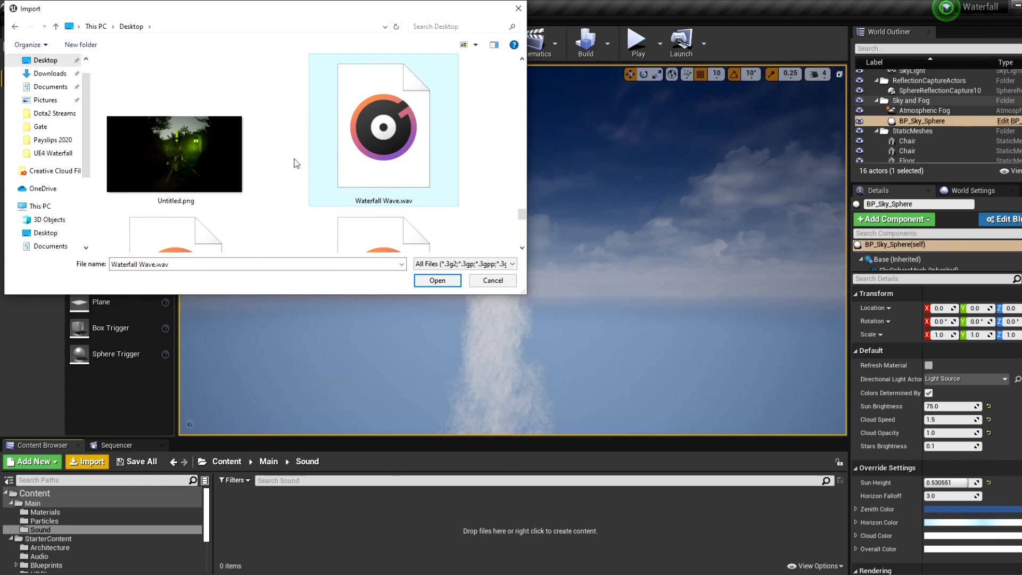
double_click(408, 129)
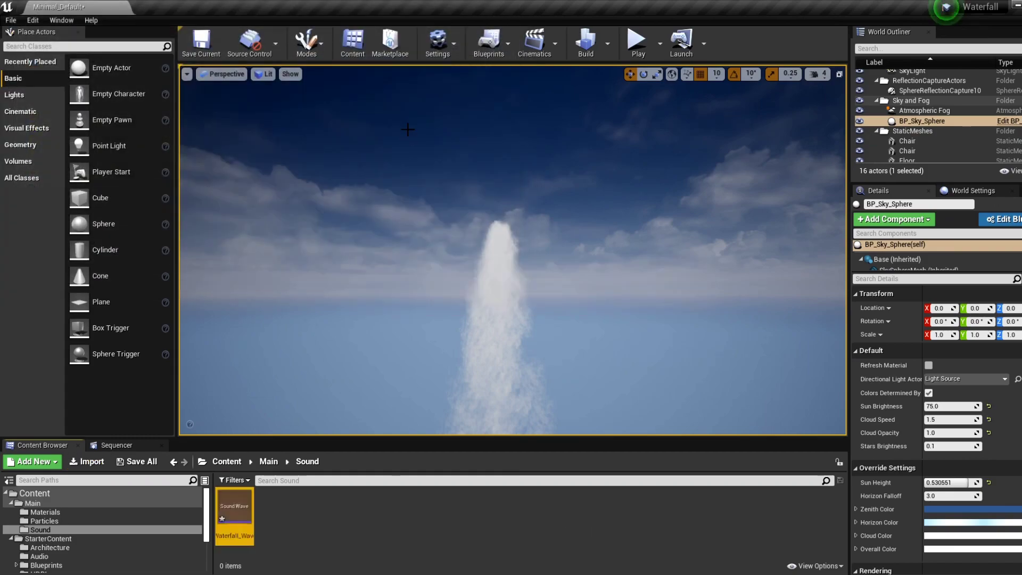
Preview the imported Waterfall_Wave sound at a lower system volume and stop its playback.
left_click(232, 506)
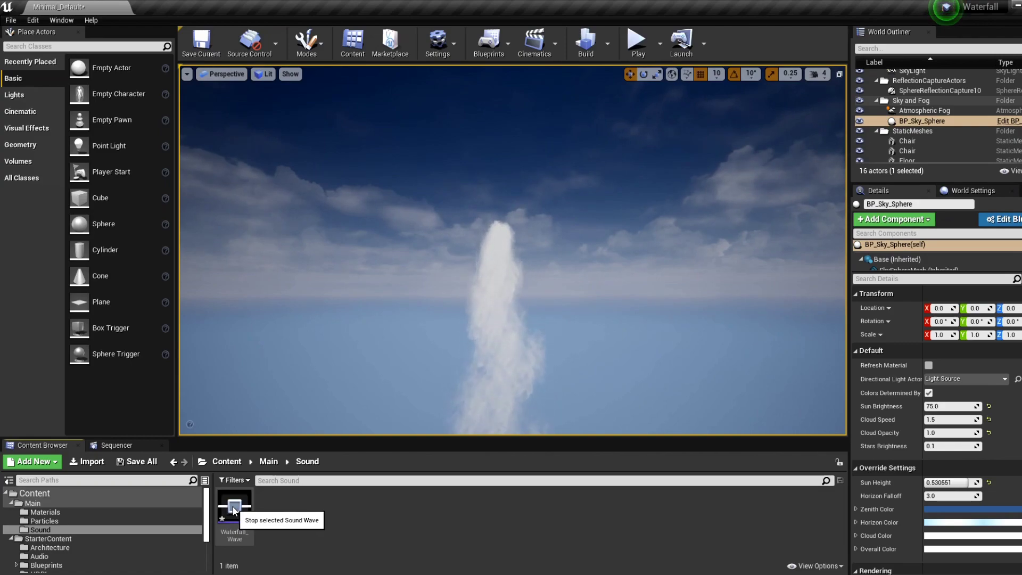
key("XF86AudioLowerVolume")
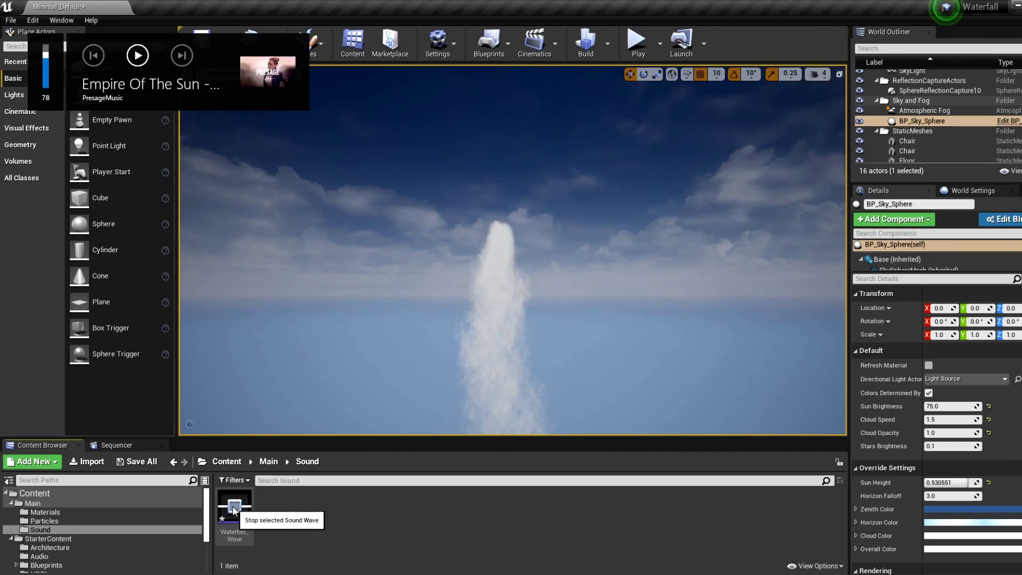
left_click(232, 511)
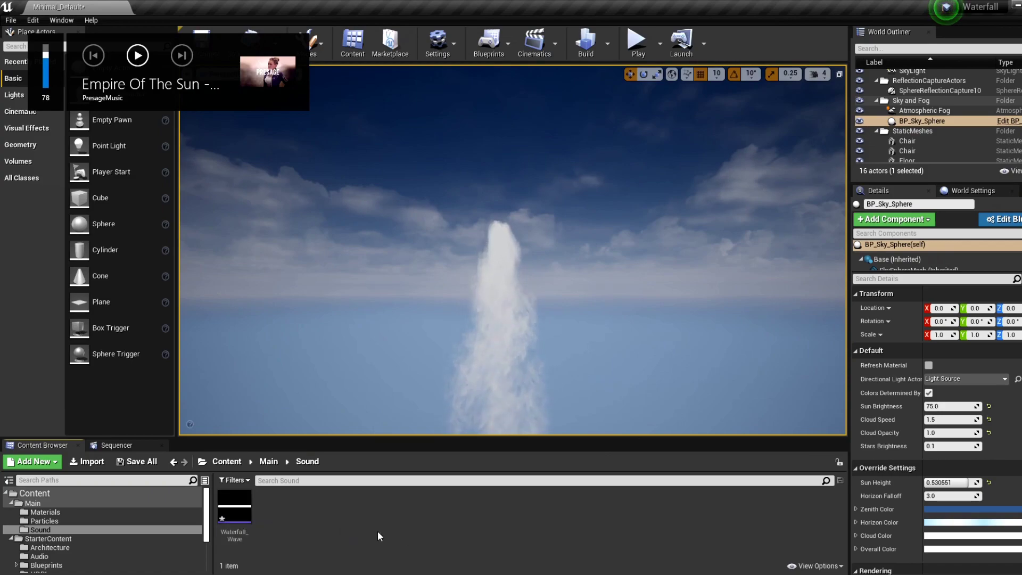
mouse_move(426, 341)
right_mouse_down()
mouse_move(453, 394)
mouse_move(421, 383)
mouse_move(429, 351)
right_mouse_up()
key("s")
left_click(241, 524)
left_click(277, 527)
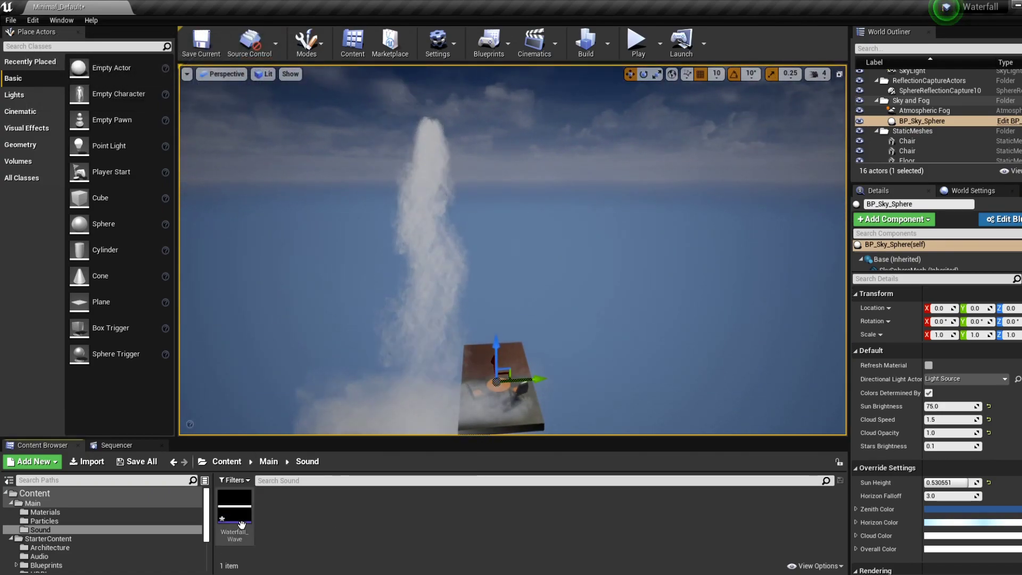
Create a sound cue from Waterfall_Wave and name it C_Waterfall.
left_click(240, 529)
right_click(240, 531)
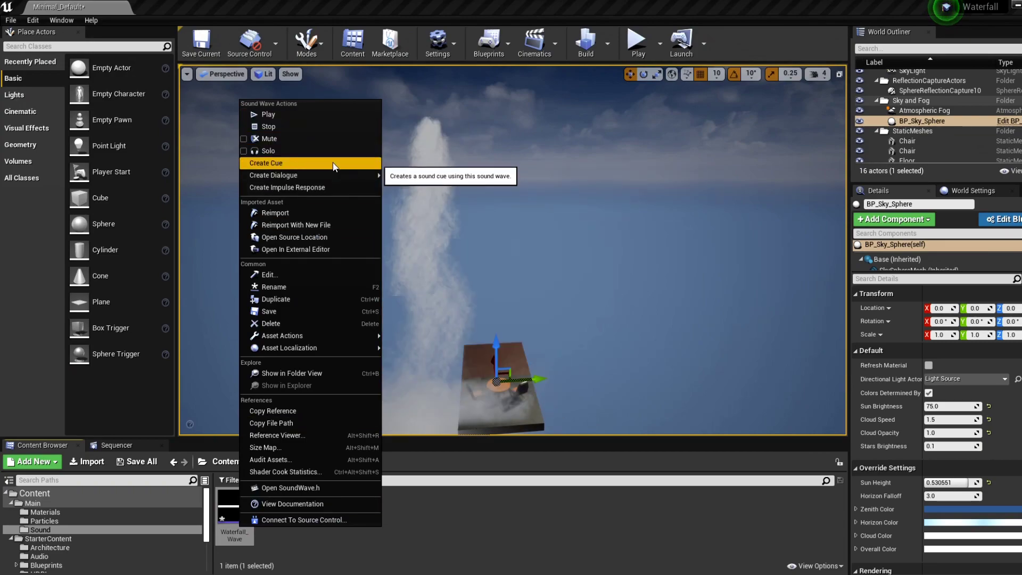
left_click(300, 164)
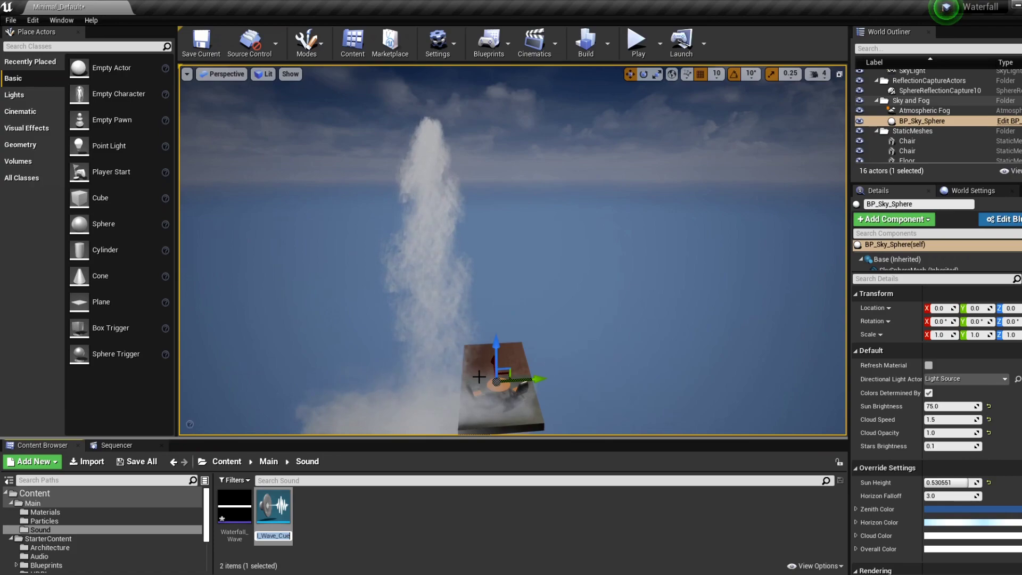
type("C")
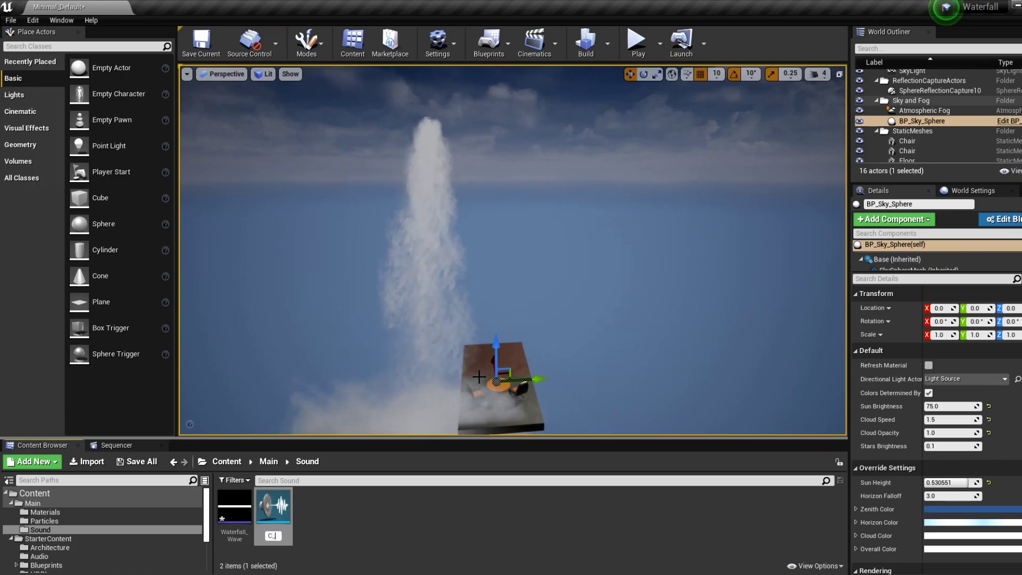
type("_WAter")
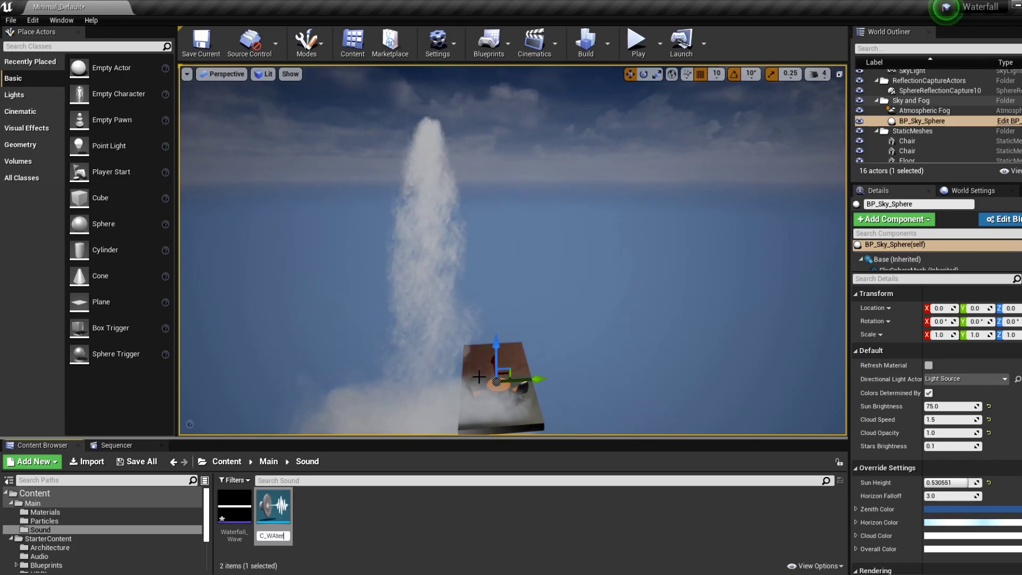
type("terfa")
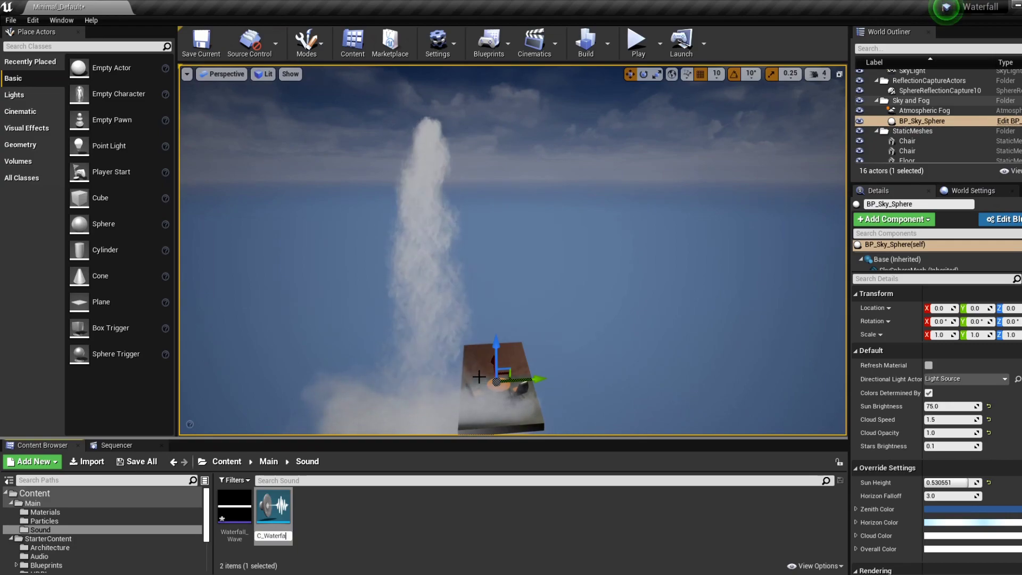
type("ll")
key("Return")
left_click(355, 517)
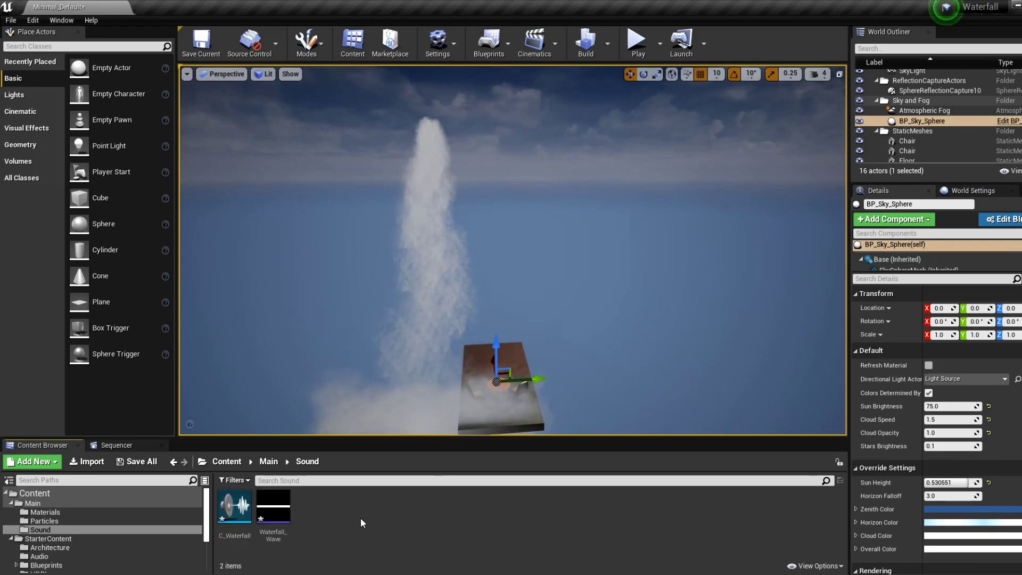
Create a Sound Attenuation asset in the Sound folder and name it SA_Waterfall.
right_click(344, 529)
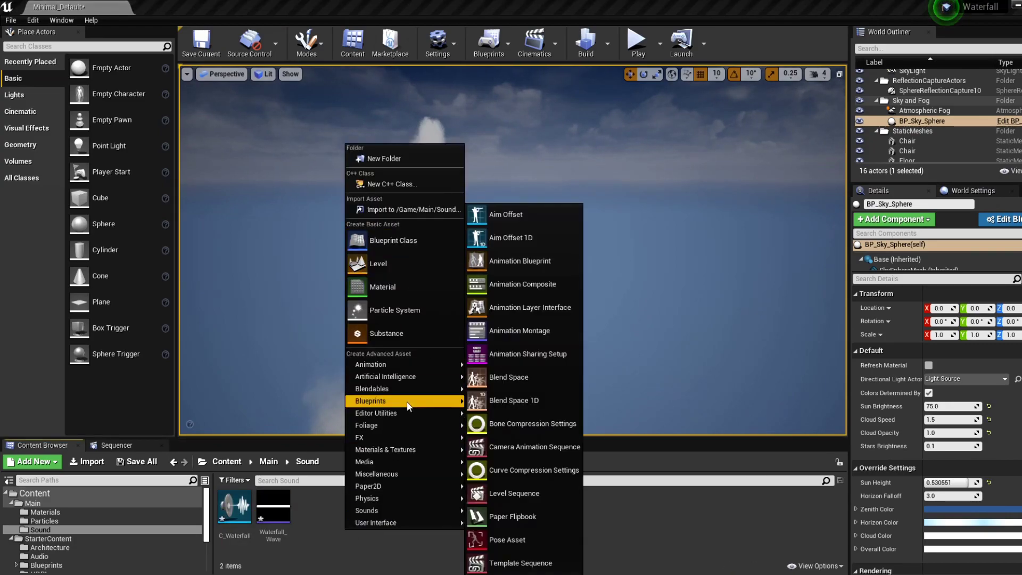
mouse_move(381, 453)
mouse_move(381, 511)
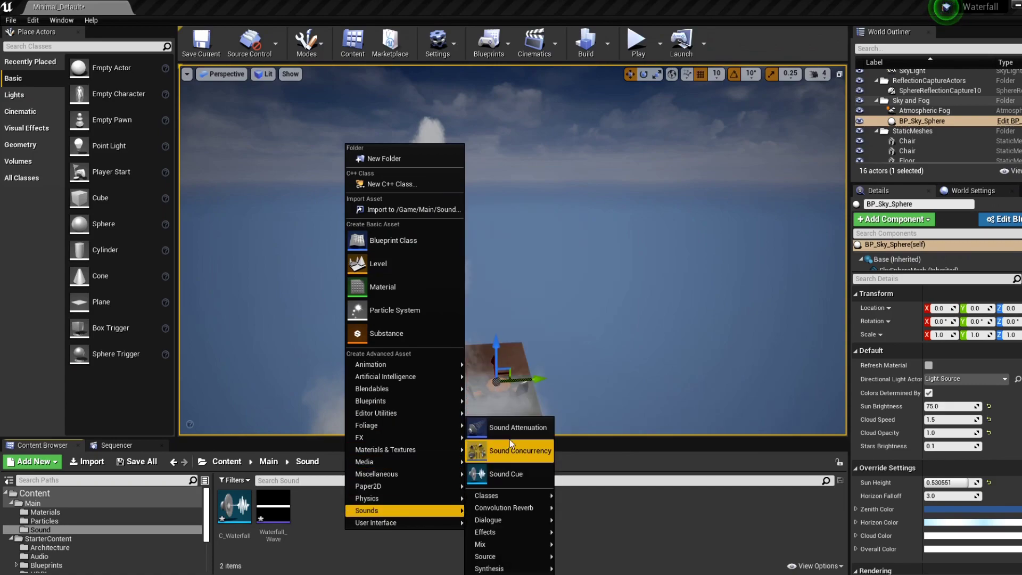
left_click(519, 429)
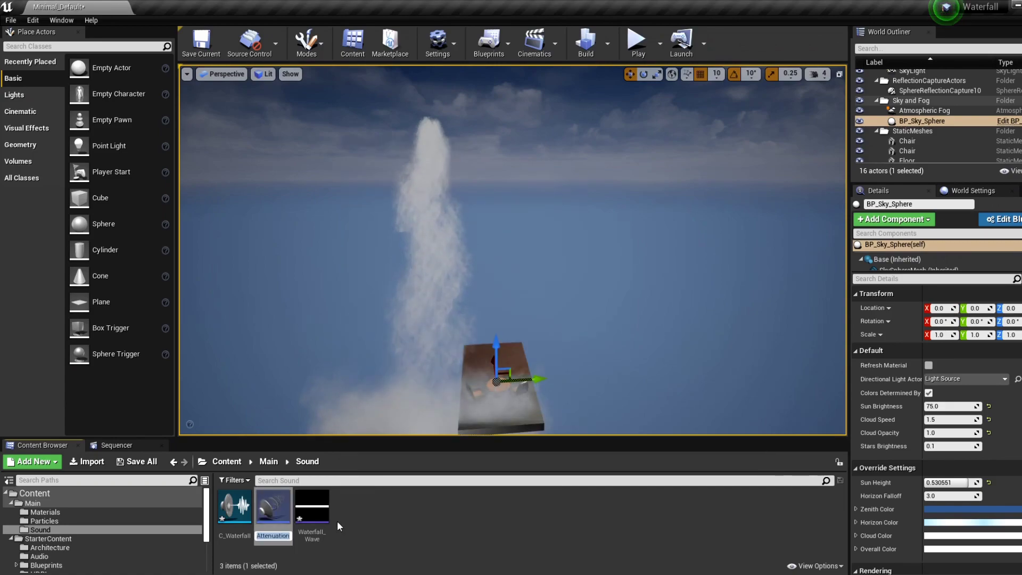
right_click(274, 505)
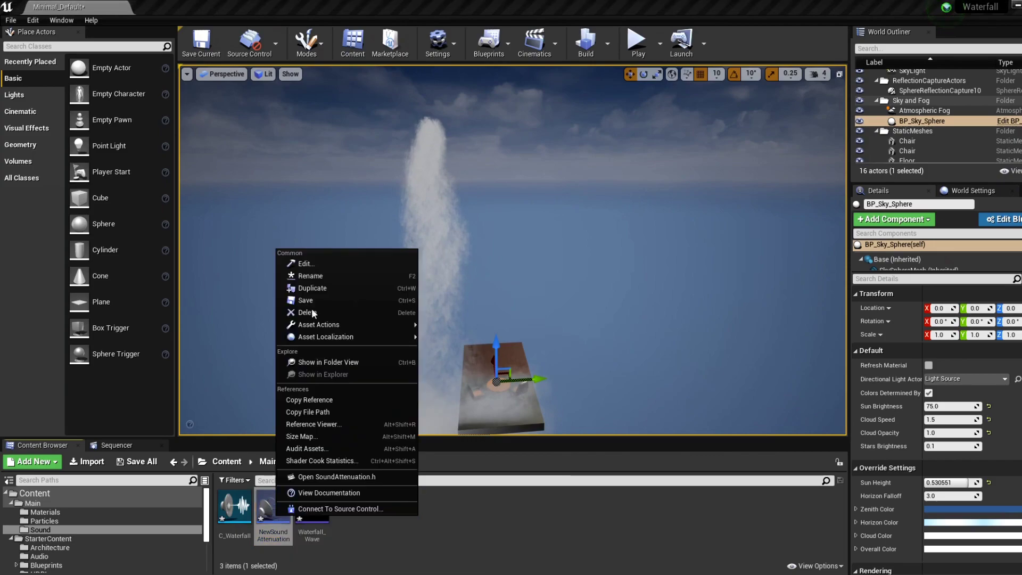
left_click(314, 279)
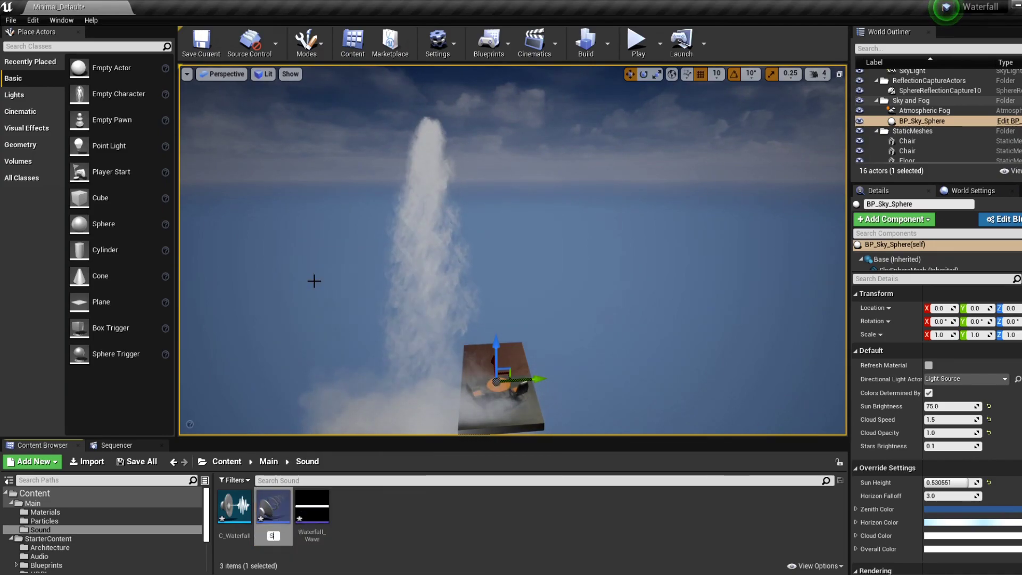
type("SA_Waterfall")
key("Return")
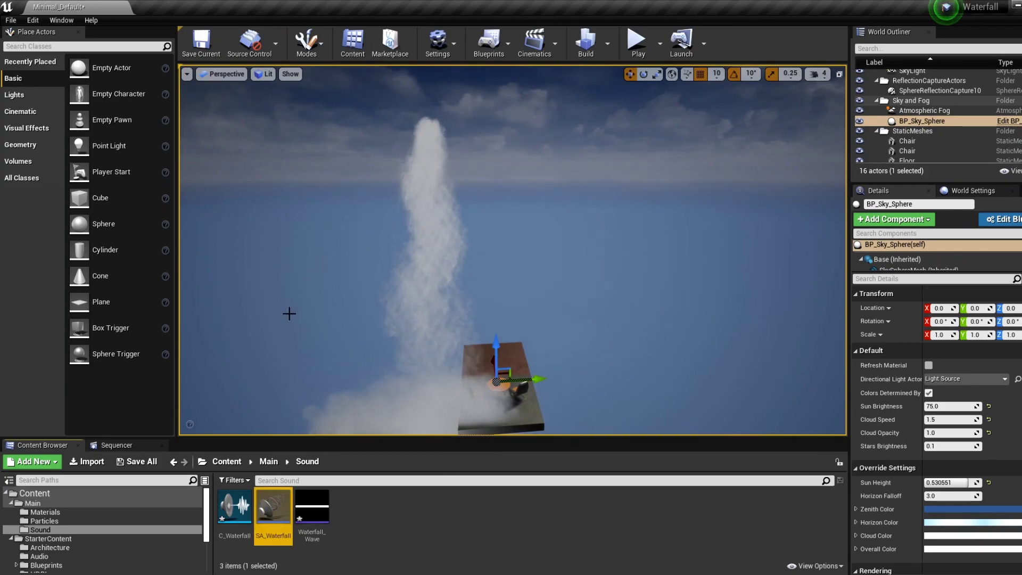
Open the C_Waterfall sound cue and assign SA_Waterfall as its attenuation settings.
double_click(234, 511)
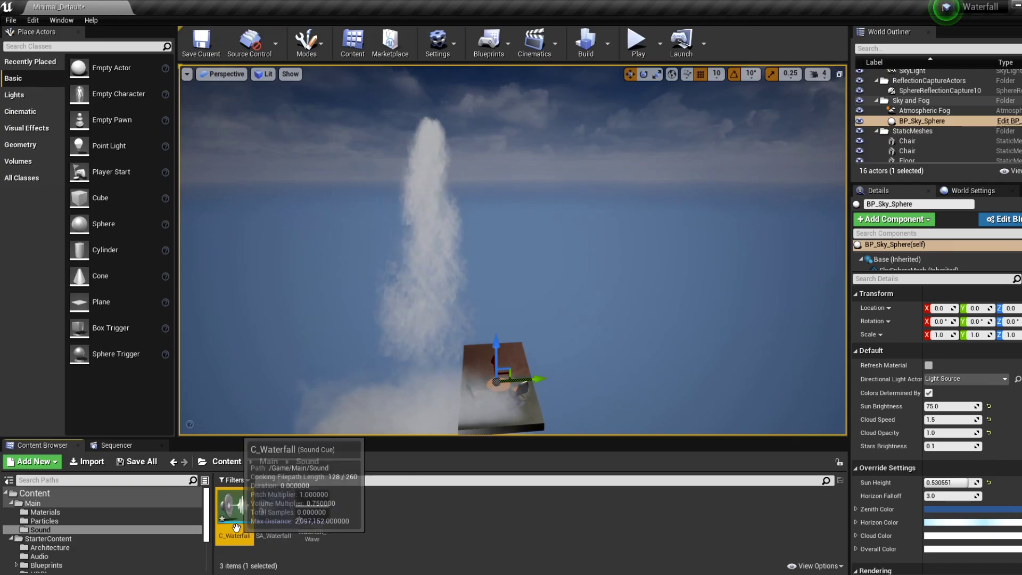
scroll(124, 183, "down", 15)
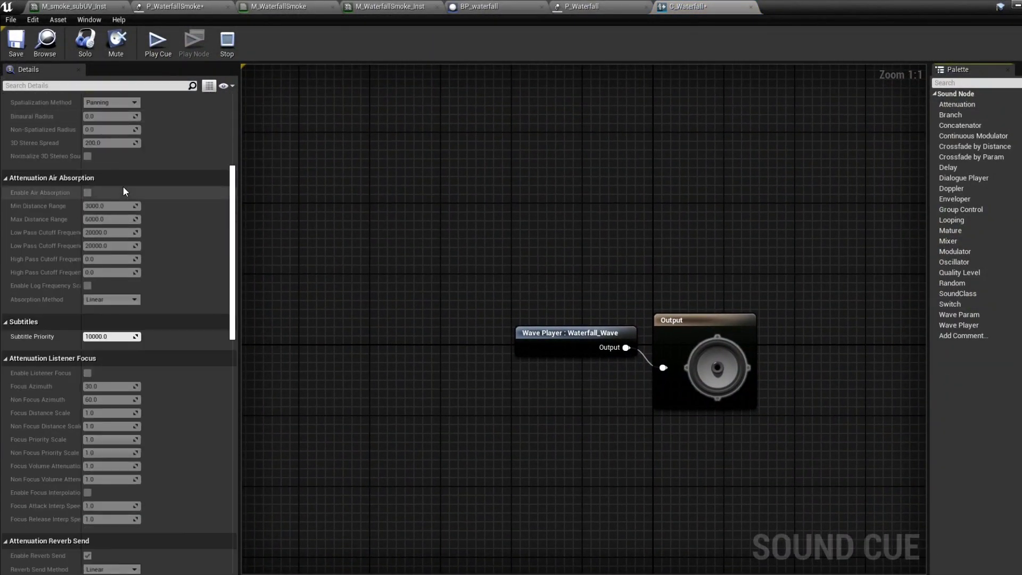
scroll(127, 202, "down", 3)
left_click(172, 363)
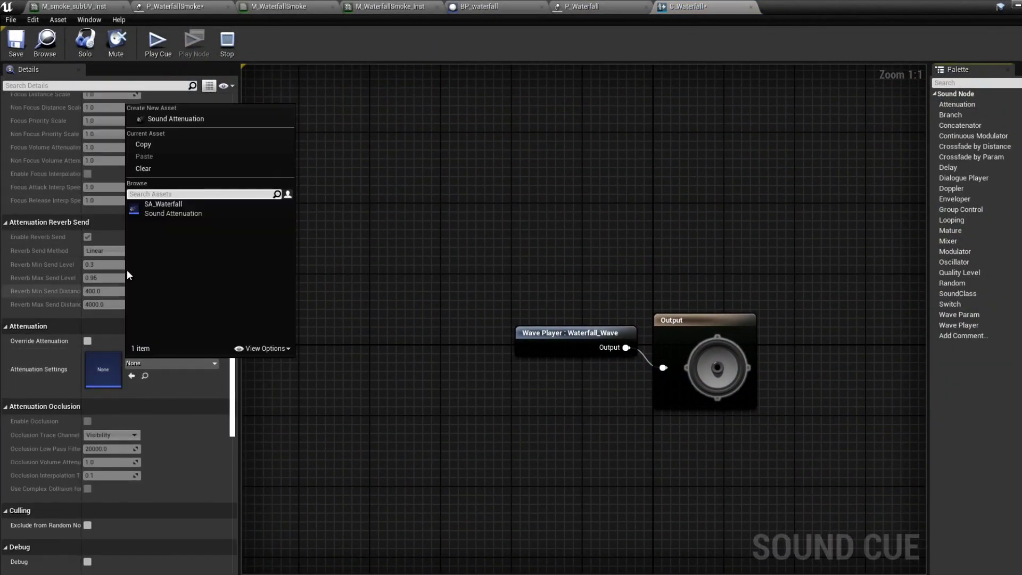
left_click(168, 212)
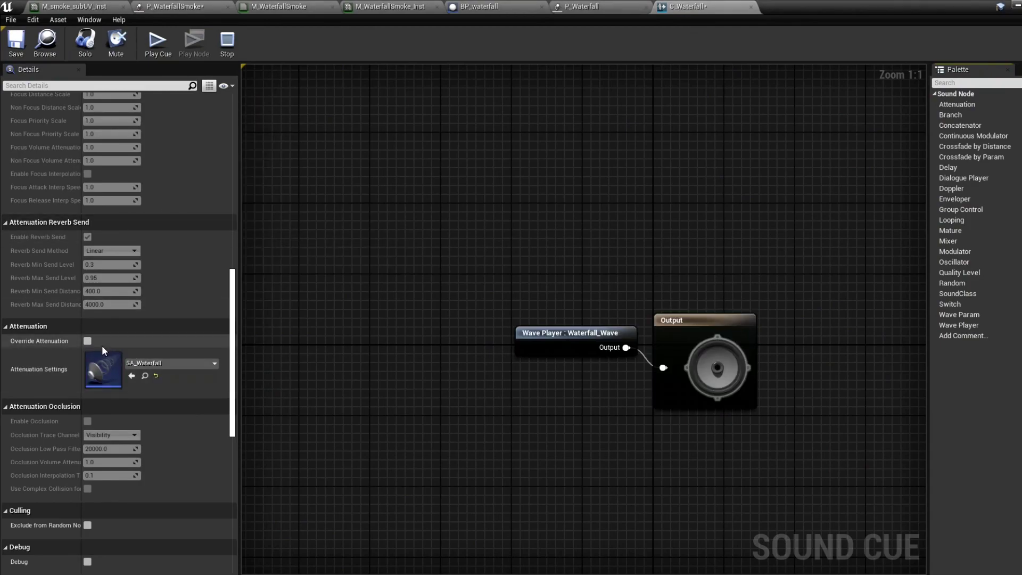
scroll(104, 337, "up", 6)
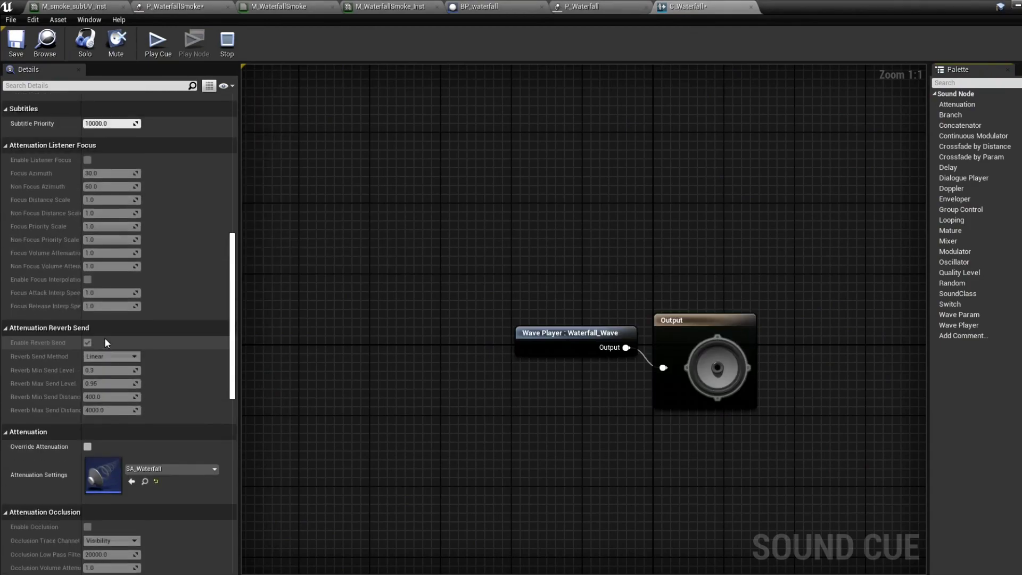
scroll(104, 338, "down", 9)
scroll(104, 337, "up", 20)
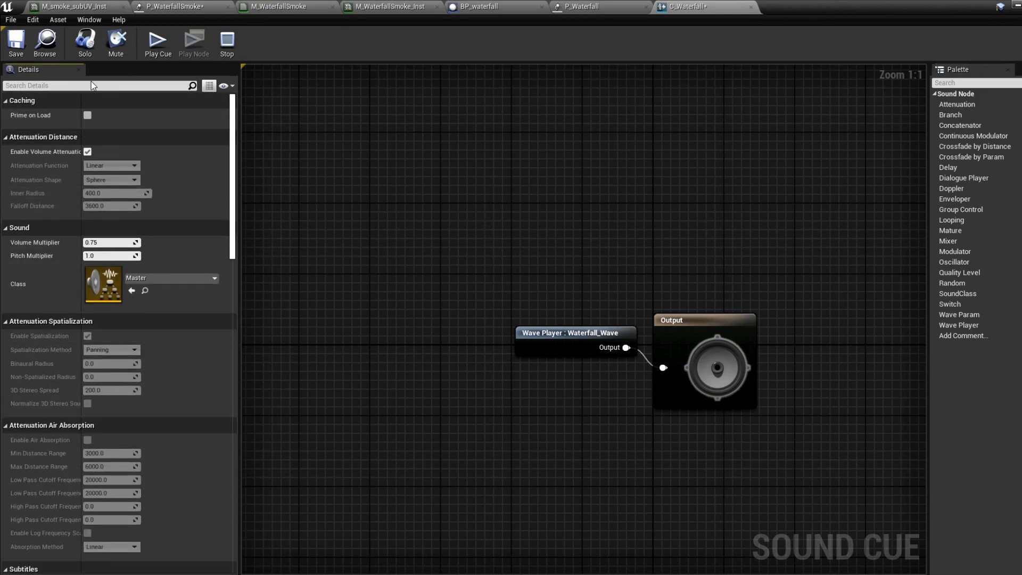
Insert a Looping node between the Waterfall_Wave player and the Output node of the sound cue.
left_click_drag(589, 346, 405, 304)
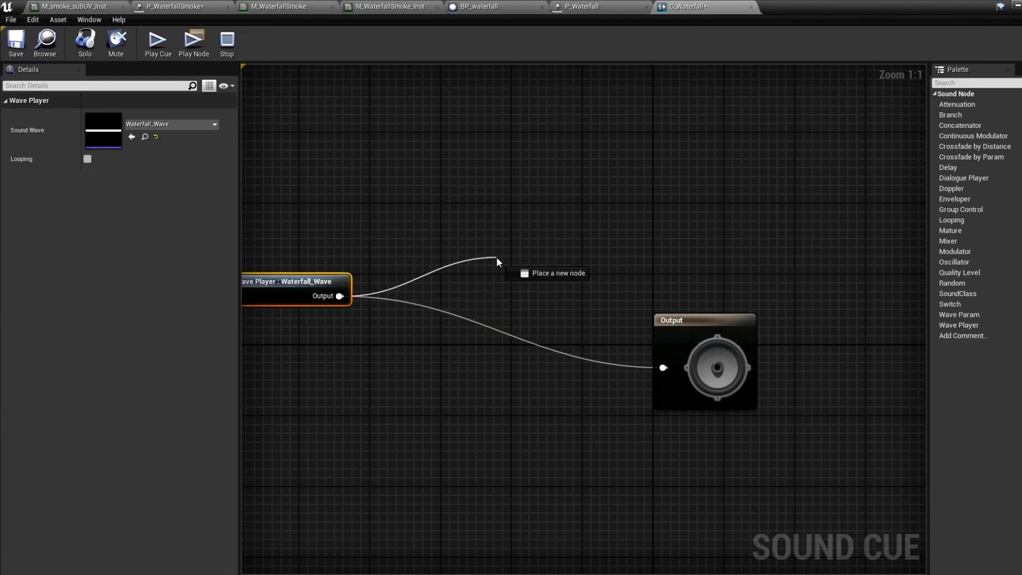
left_click_drag(496, 257, 496, 257)
type("loo")
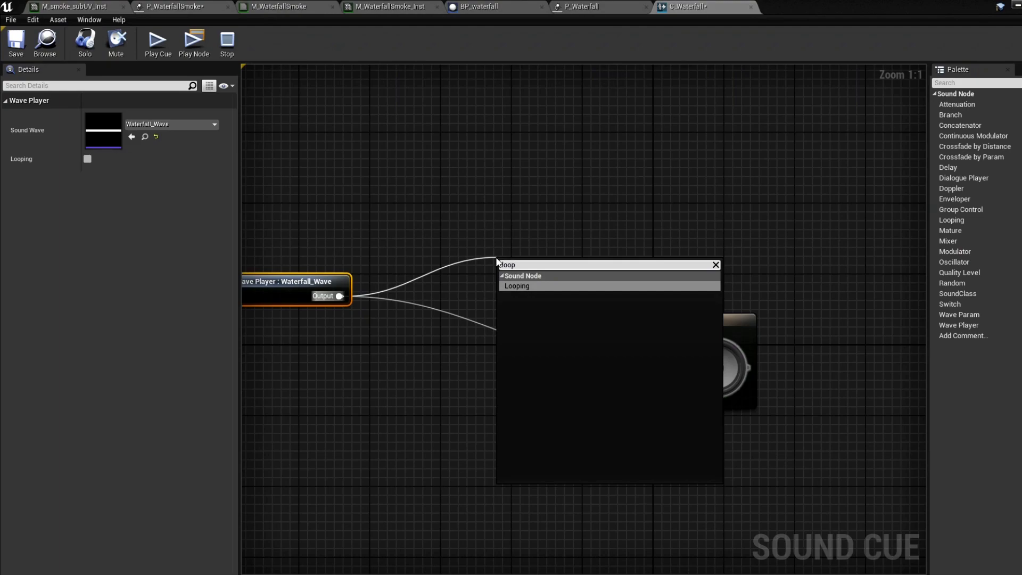
type("p")
left_click(564, 286)
left_click_drag(555, 280, 674, 375)
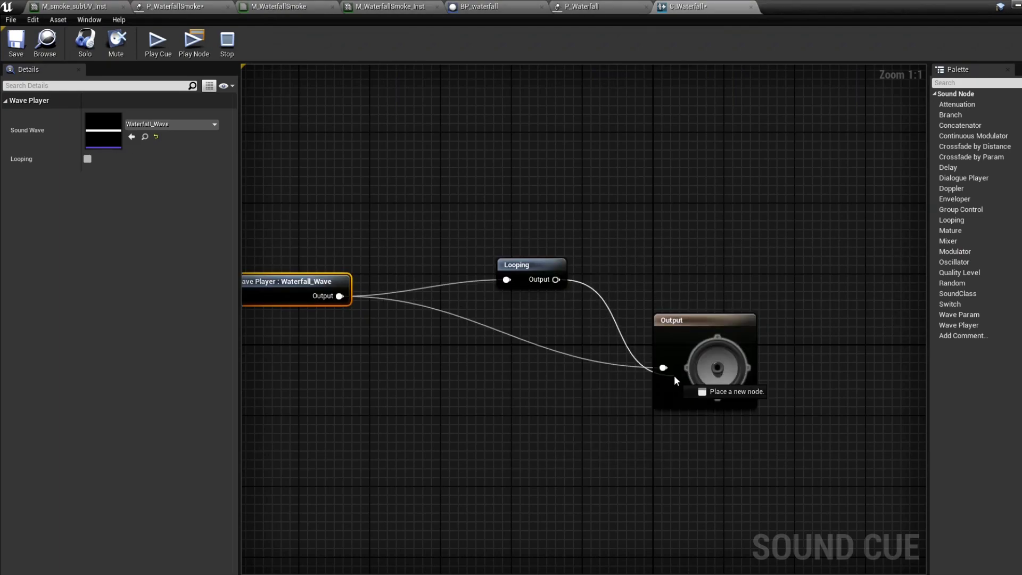
Enable looping on the Waterfall_Wave player and save the C_Waterfall cue, returning to the level editor.
left_click(88, 158)
left_click(17, 44)
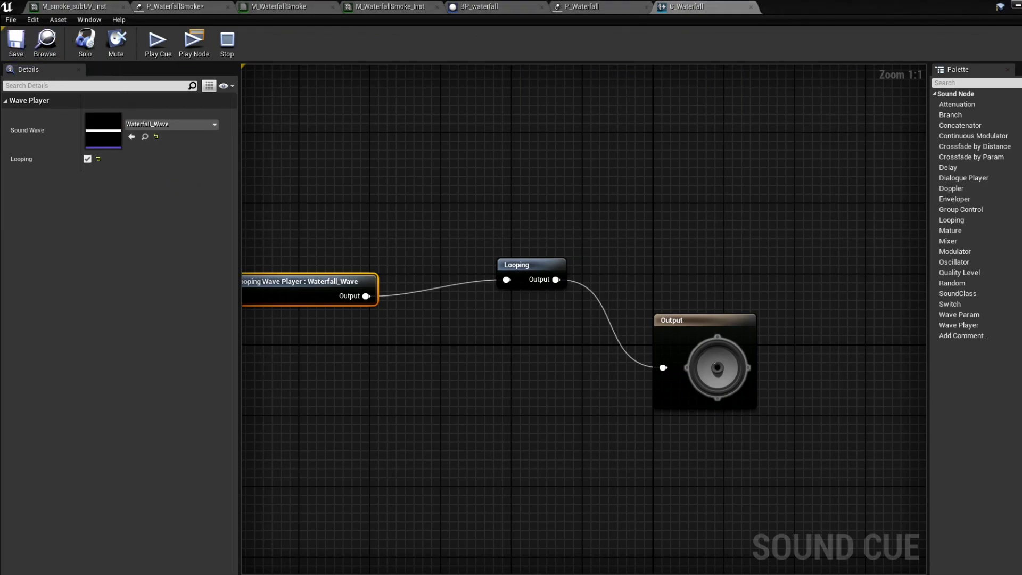
left_click(1017, 4)
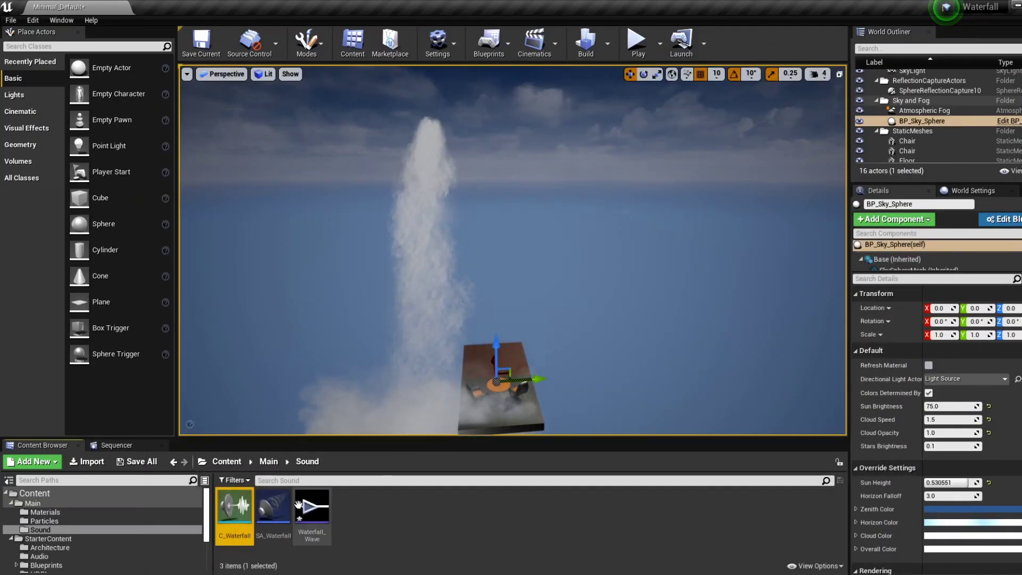
Open the SA_Waterfall attenuation asset, enable Air Absorption and Listener Focus, review the remaining settings and save it.
double_click(267, 508)
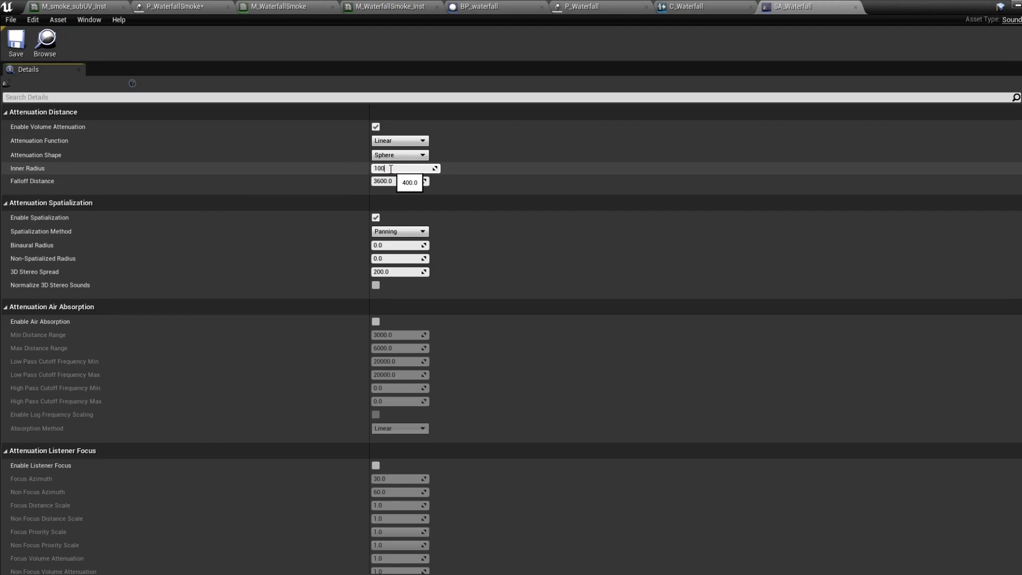
scroll(394, 327, "down", 1)
left_click(376, 306)
scroll(334, 329, "down", 4)
left_click(375, 378)
scroll(354, 378, "down", 3)
scroll(353, 431, "down", 10)
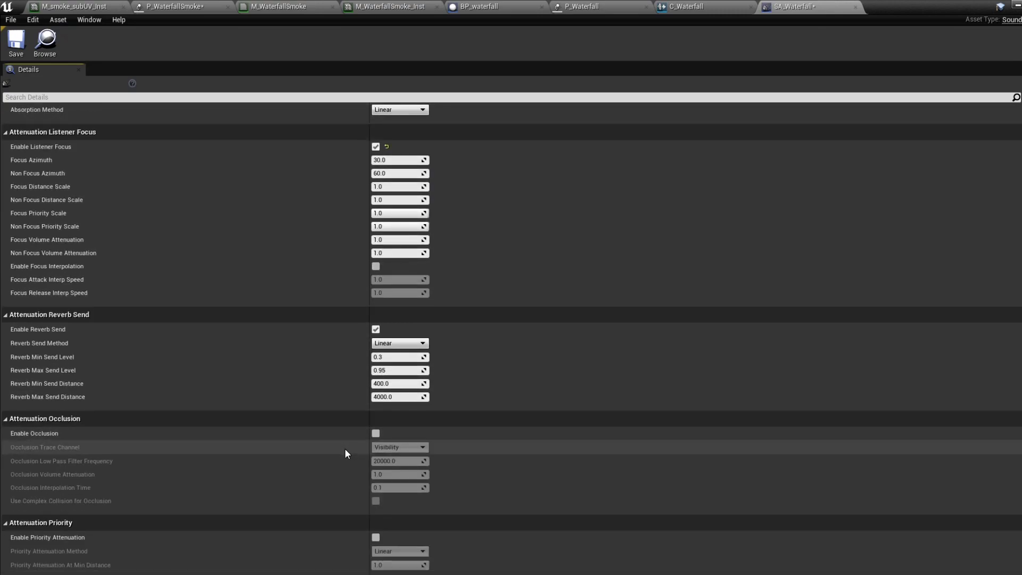
scroll(356, 397, "down", 3)
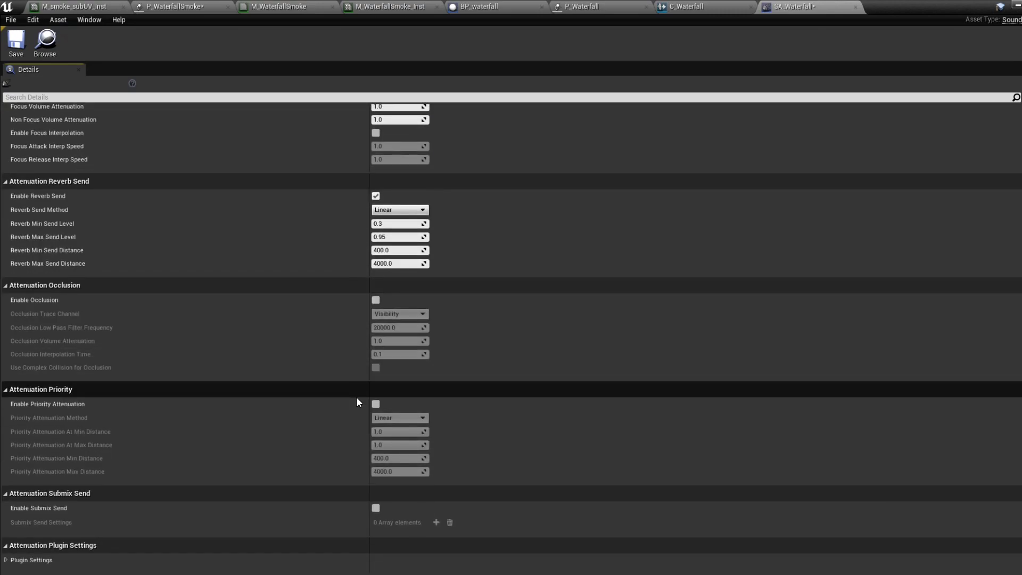
left_click(21, 53)
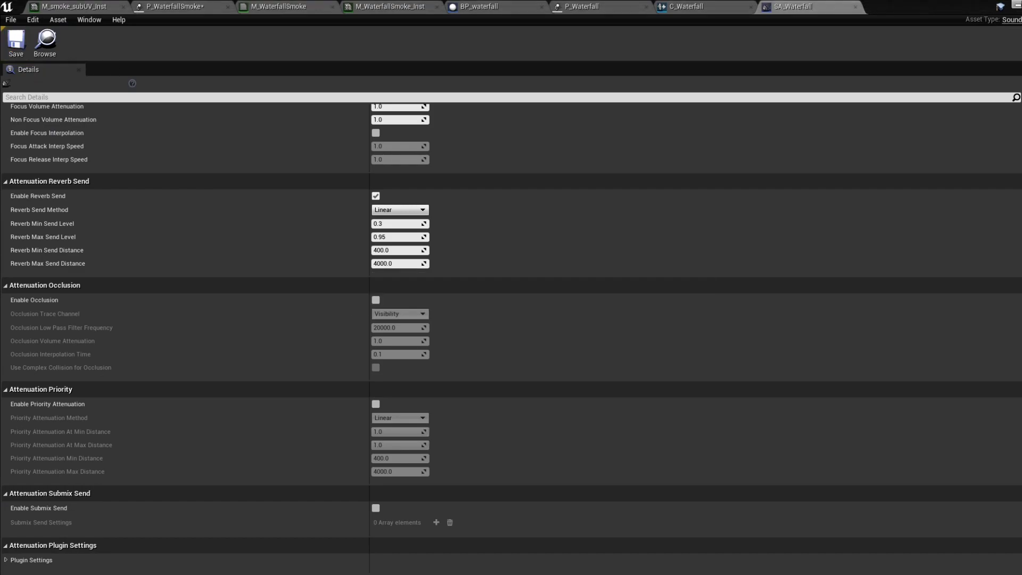
Leave the attenuation asset and bring up the BP_waterfall blueprint.
left_click(1017, 5)
double_click(233, 525)
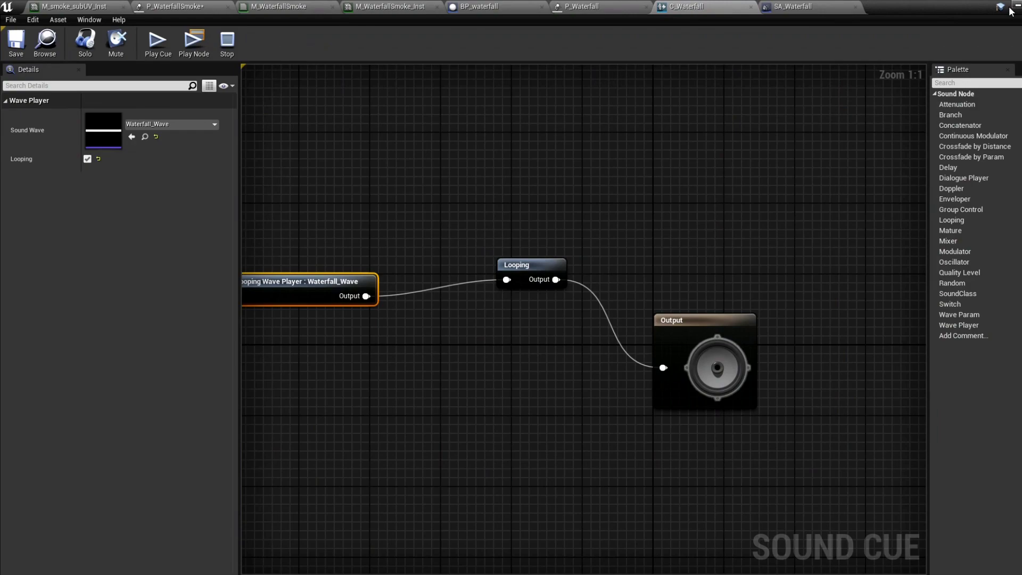
left_click(479, 6)
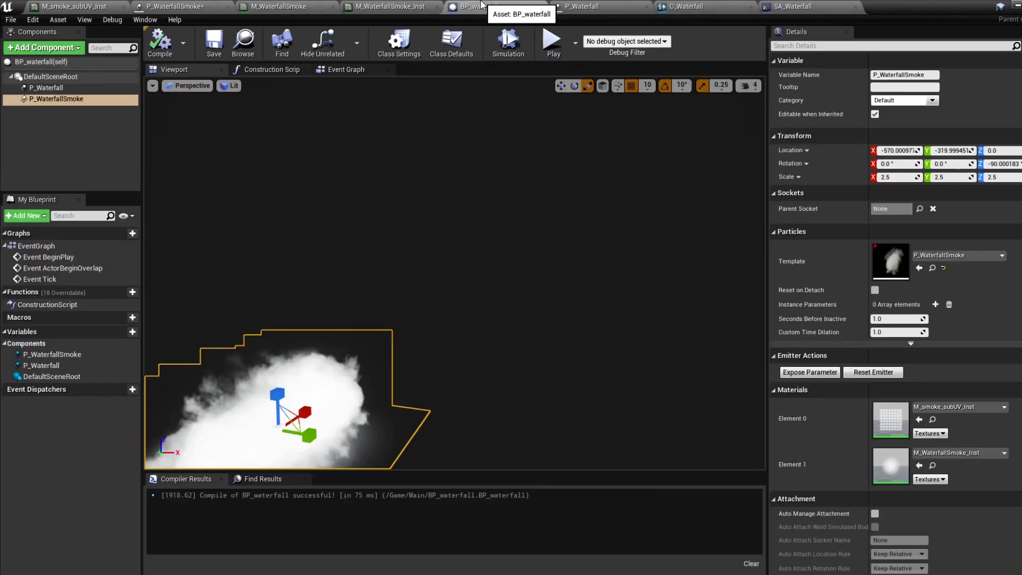
Add the C_Waterfall cue as a component under P_WaterfallSmoke in BP_waterfall and compile the blueprint.
double_click(943, 9)
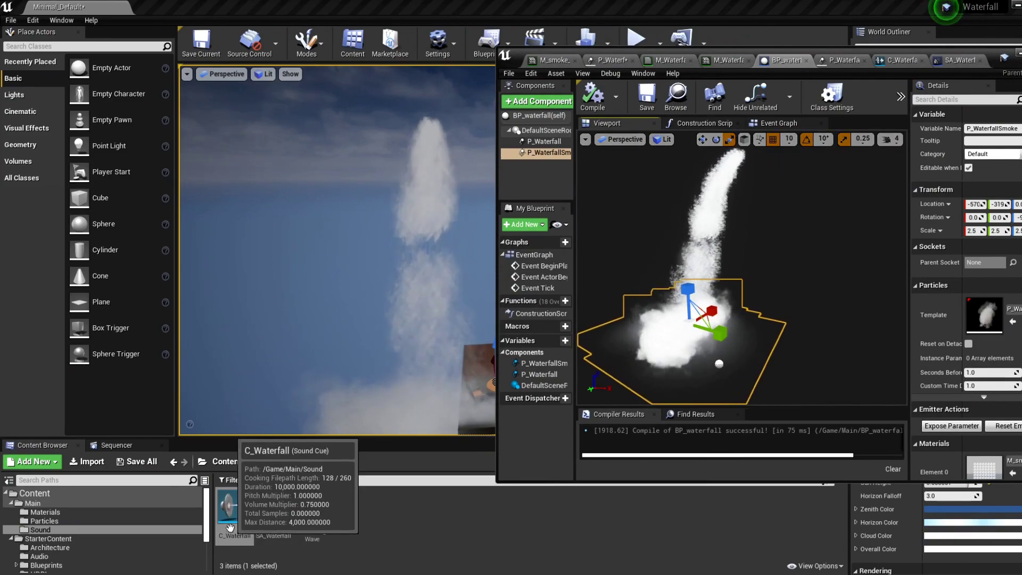
left_click_drag(256, 526, 537, 180)
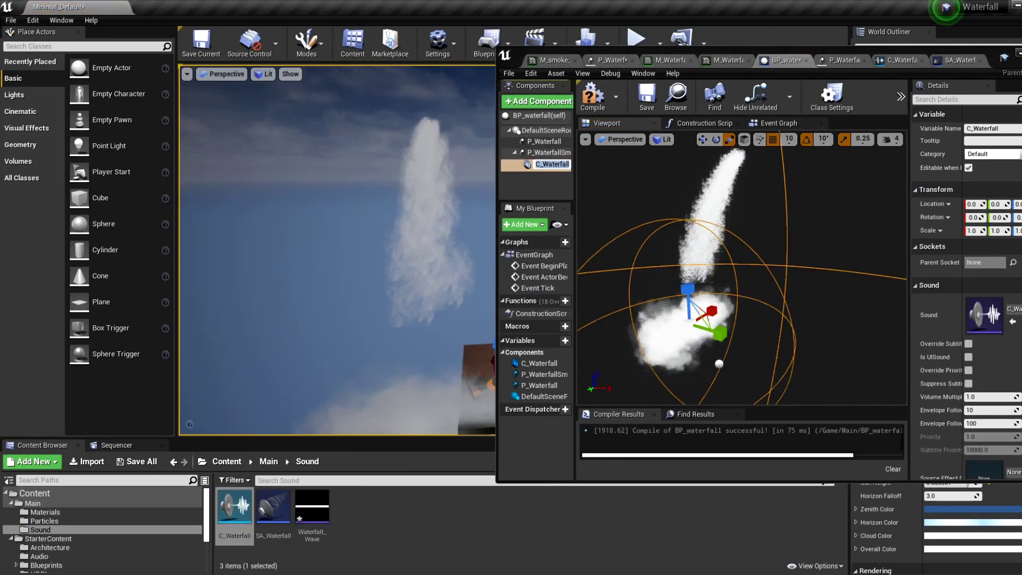
double_click(634, 51)
left_click(159, 51)
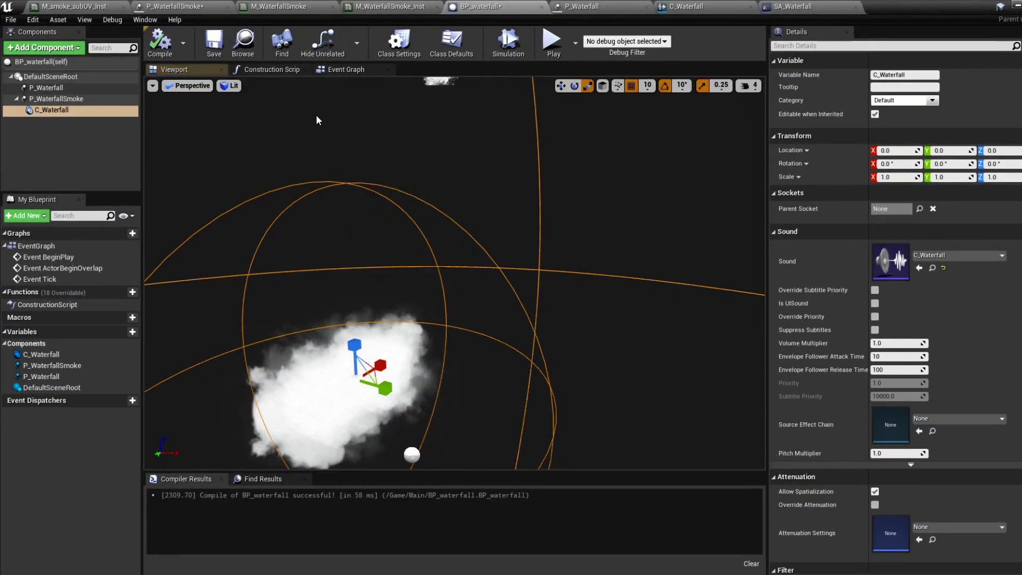
In BP_waterfall's Event Graph, add a Spawn Sound Attached node wired from Event BeginPlay and place it beside the event.
left_click(346, 69)
left_click_drag(482, 187, 101, 145)
right_click_drag(211, 198, 348, 253)
left_click_drag(223, 187, 156, 150)
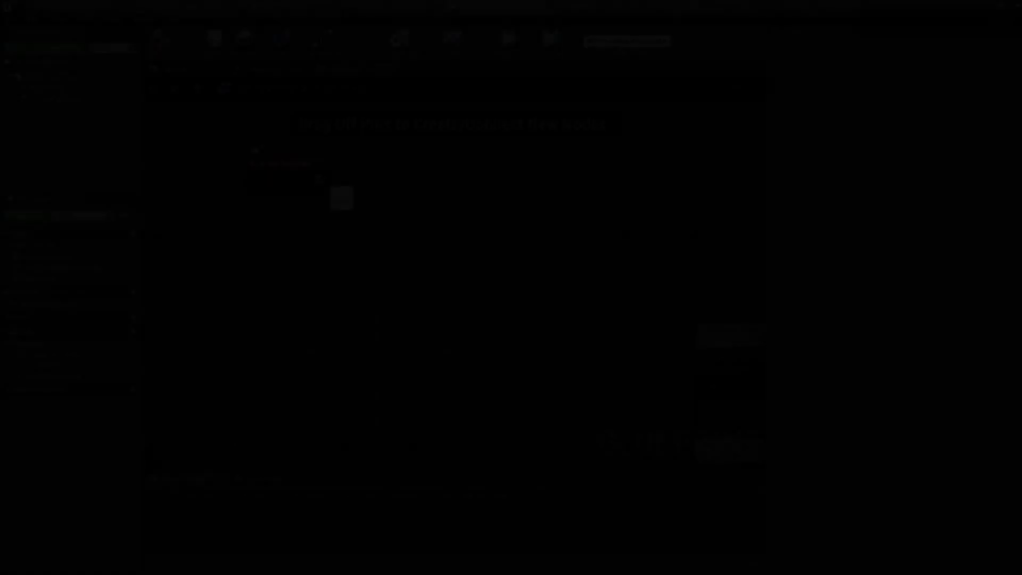
left_click_drag(321, 181, 443, 221)
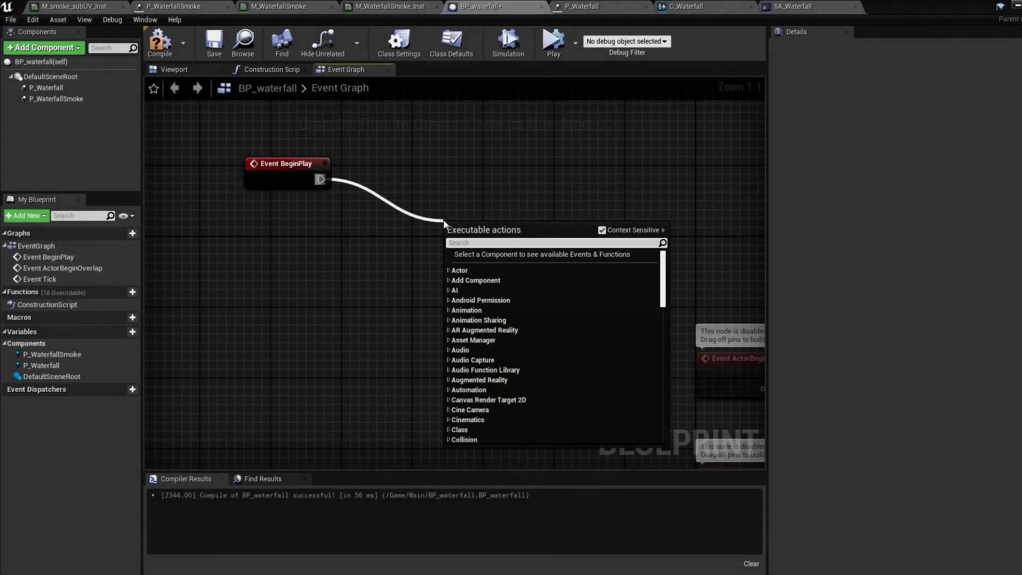
type("play s")
type("oun")
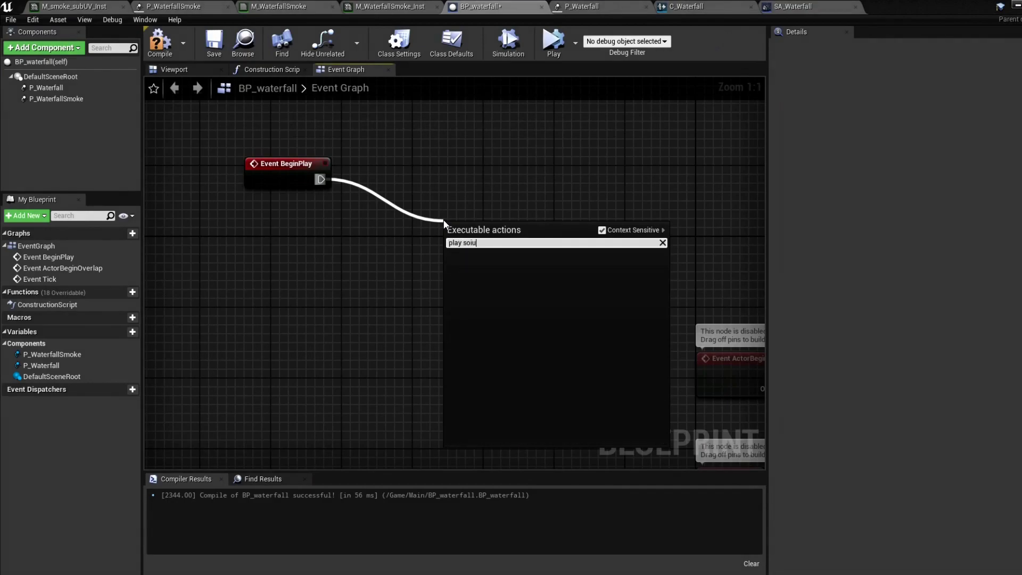
type("d atta")
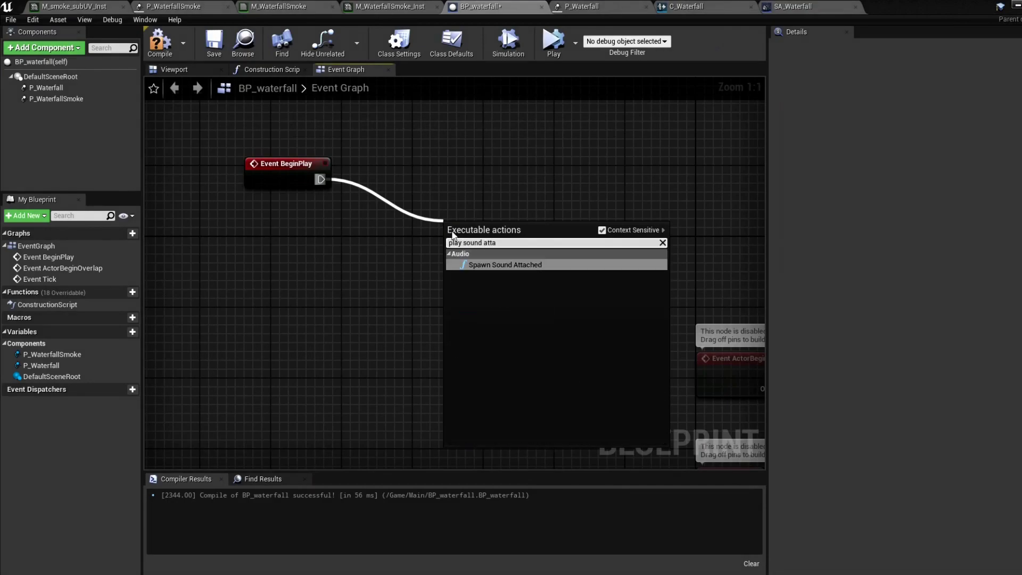
left_click(513, 263)
left_click_drag(504, 227, 451, 201)
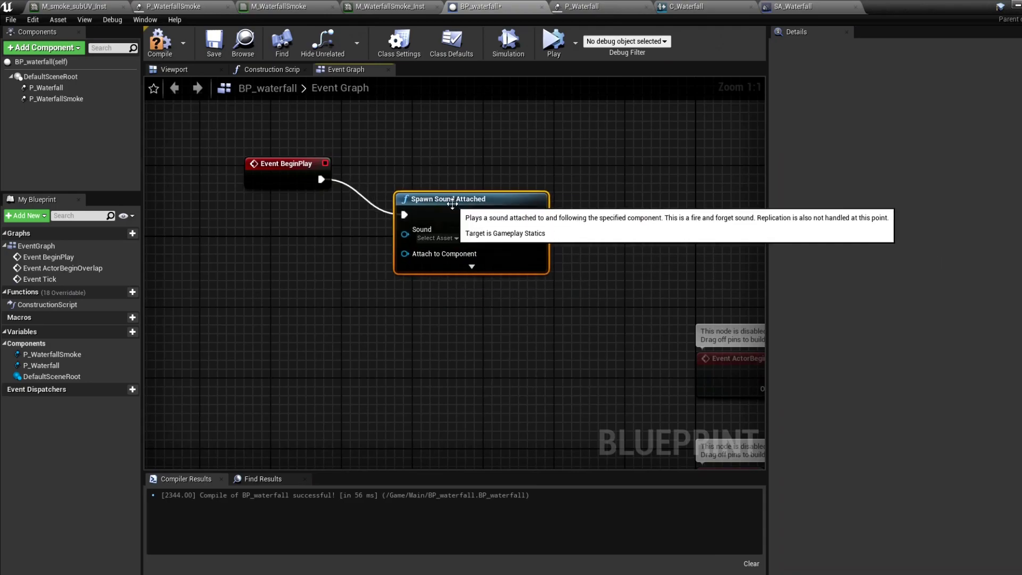
Assign C_Waterfall as the sound of the Spawn Sound Attached node.
left_click(455, 237)
left_click(446, 238)
left_click(447, 238)
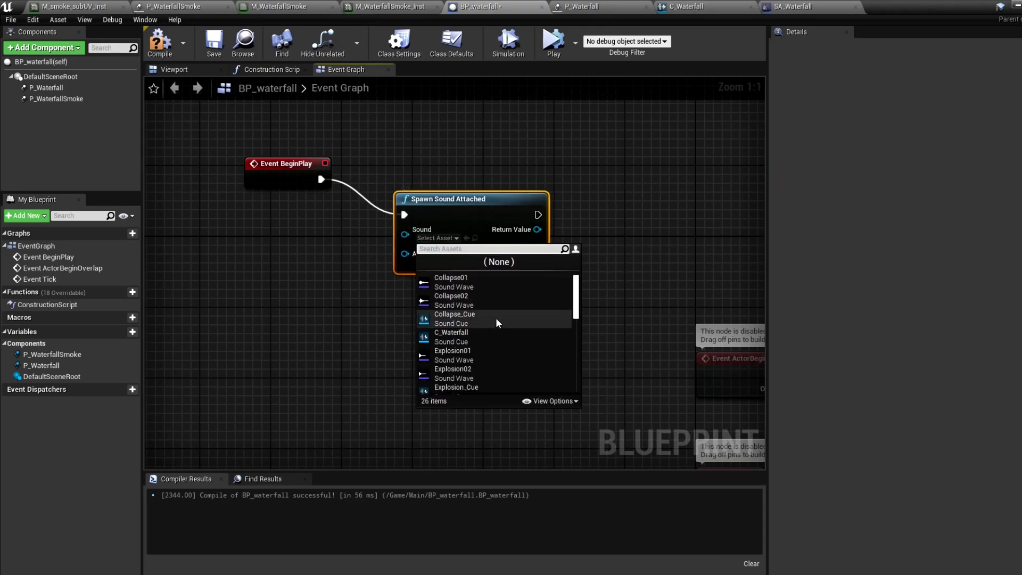
left_click(467, 336)
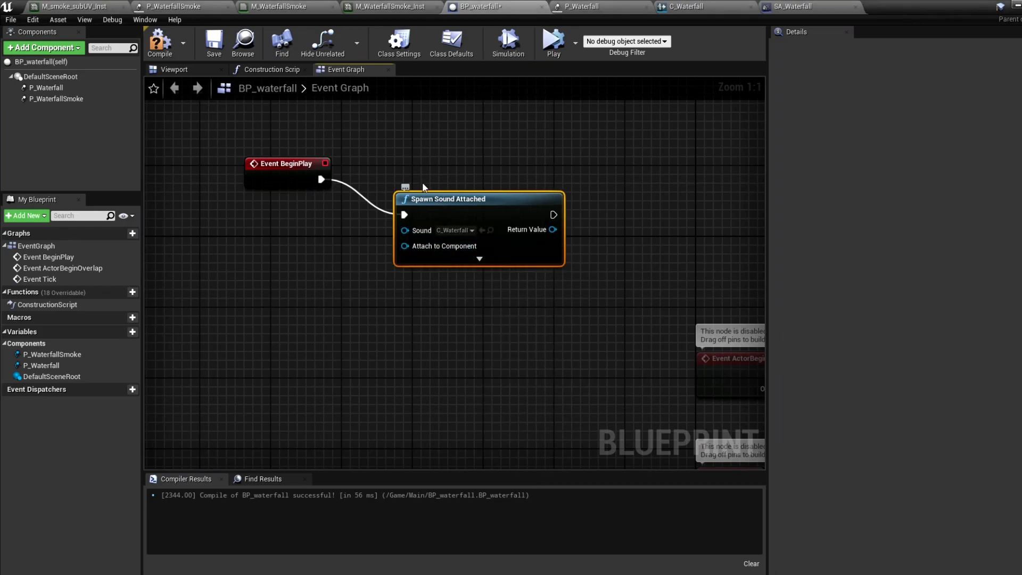
Connect a DefaultSceneRoot reference to the node's Attach to Component input, then compile and save BP_waterfall.
left_click_drag(36, 75, 82, 81)
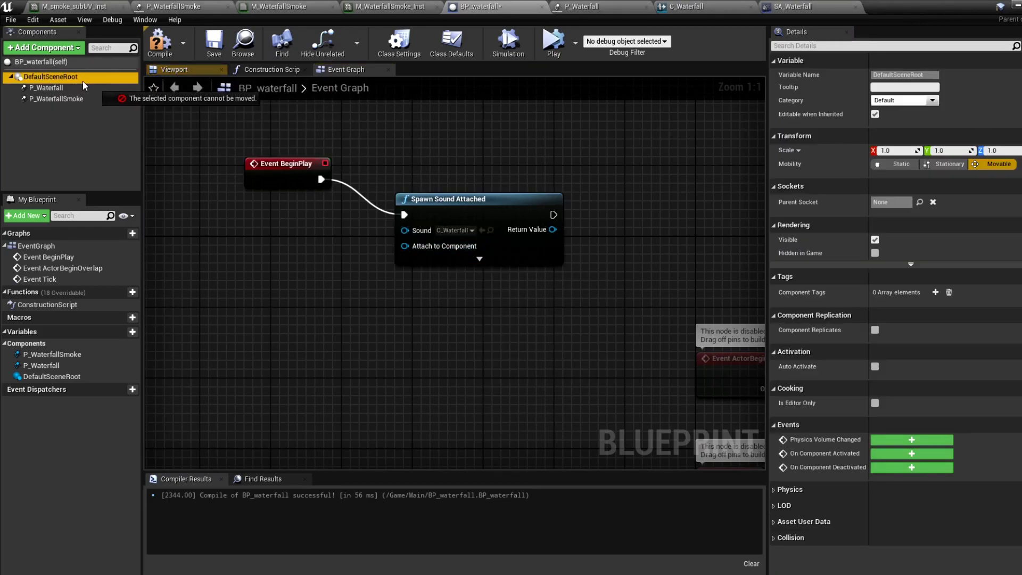
left_click_drag(417, 248, 405, 247)
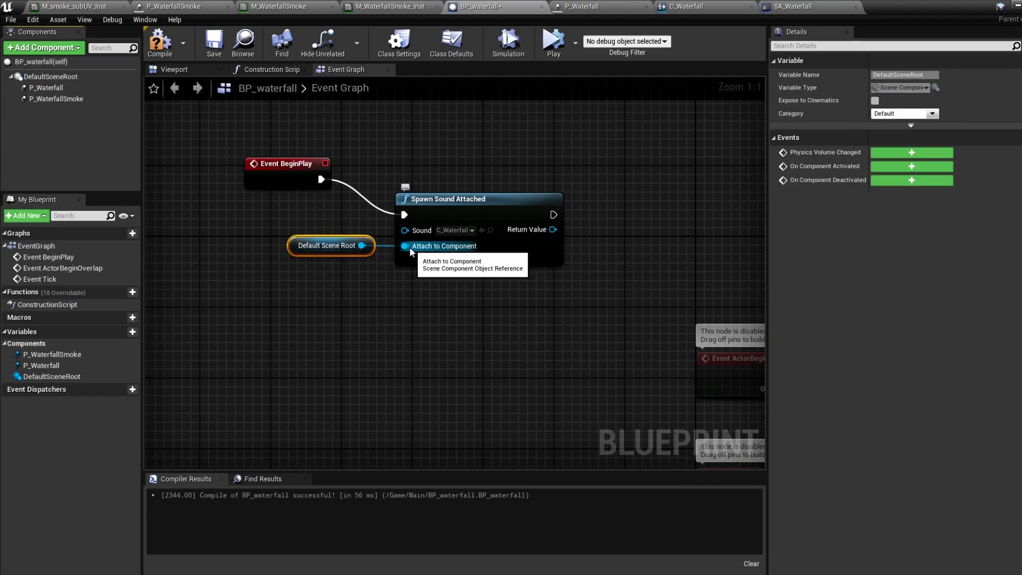
left_click(148, 45)
left_click(213, 43)
left_click(287, 208)
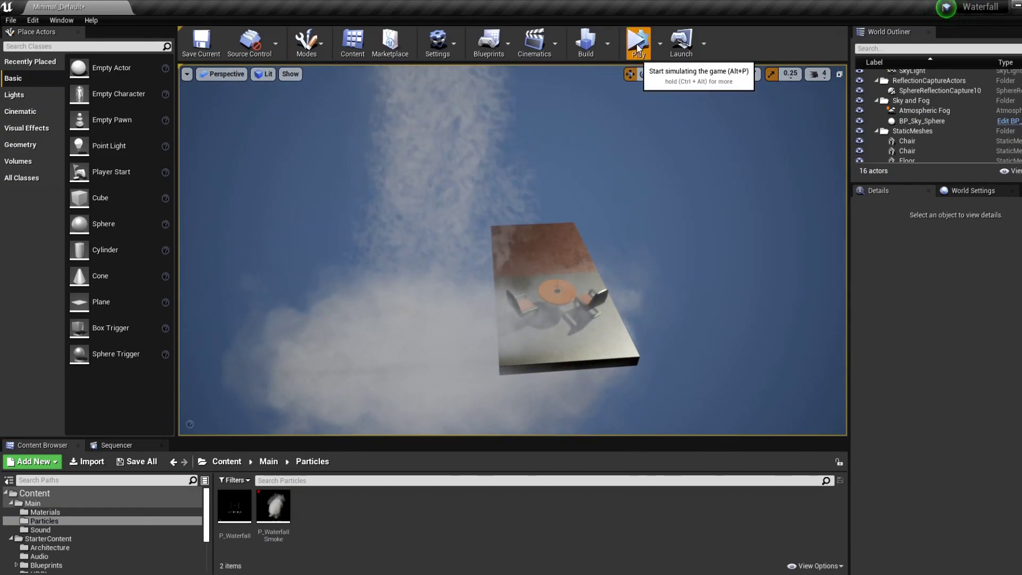
Simulate the level and fly towards, away from and around the waterfall to check how its sound attenuates with distance.
left_click(638, 48)
right_click_drag(513, 250, 426, 248)
right_click_drag(513, 250, 772, 246)
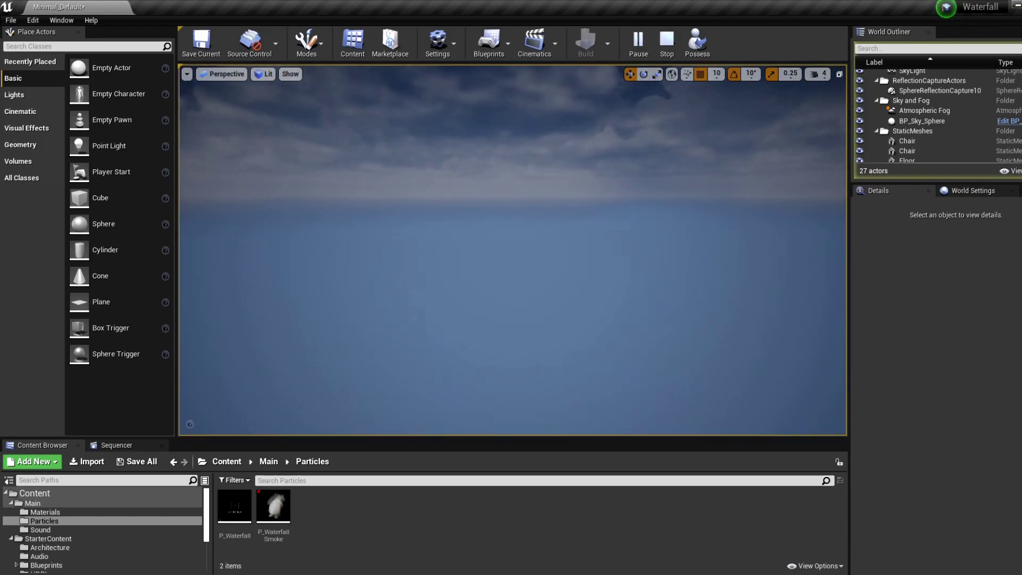
right_click_drag(513, 250, 383, 249)
key("s")
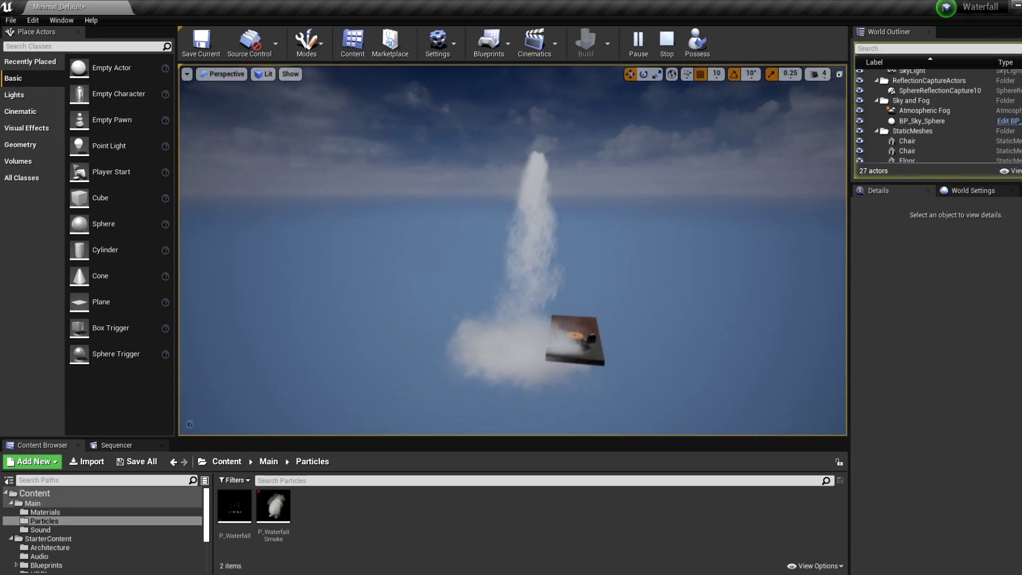
key("w")
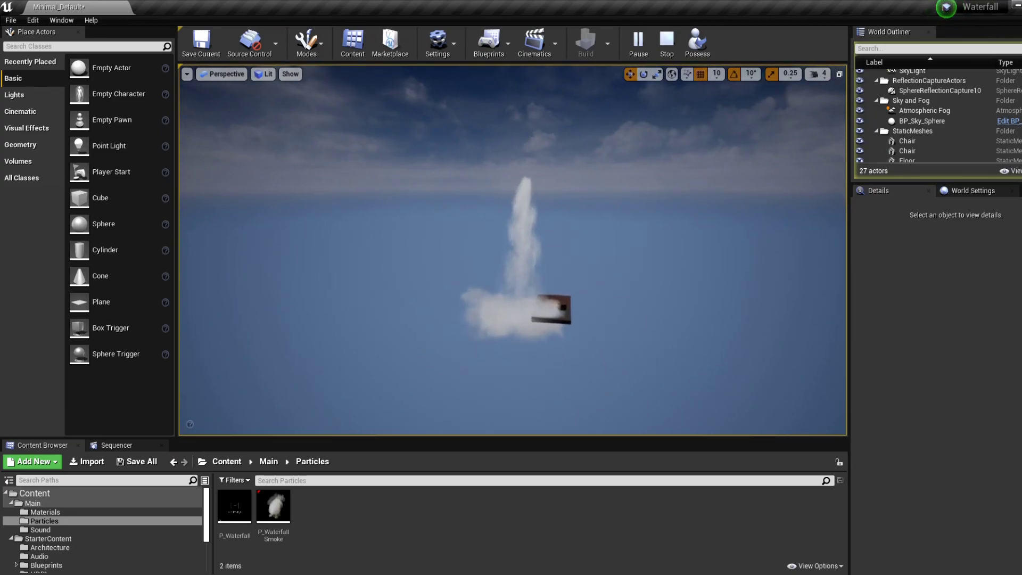
right_click_drag(513, 250, 514, 288)
key("w")
mouse_move(513, 250)
right_mouse_down()
mouse_move(511, 171)
mouse_move(511, 229)
mouse_move(458, 213)
mouse_move(452, 239)
right_mouse_up()
key("s")
key("s")
right_click_drag(513, 250, 512, 362)
key("w")
key("w")
right_click_drag(513, 251, 602, 285)
key("s")
key("w")
key("s")
key("w")
key("s")
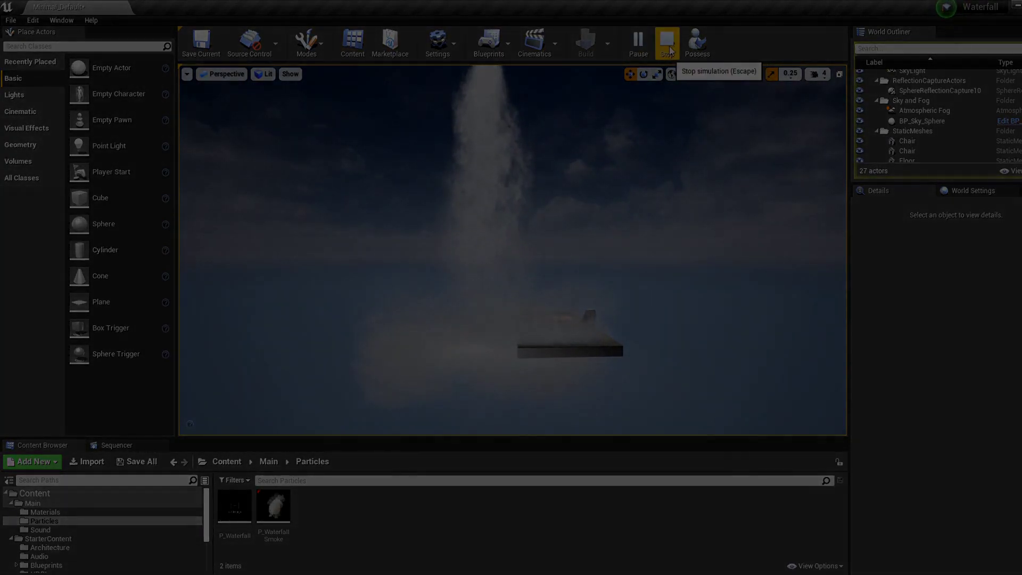